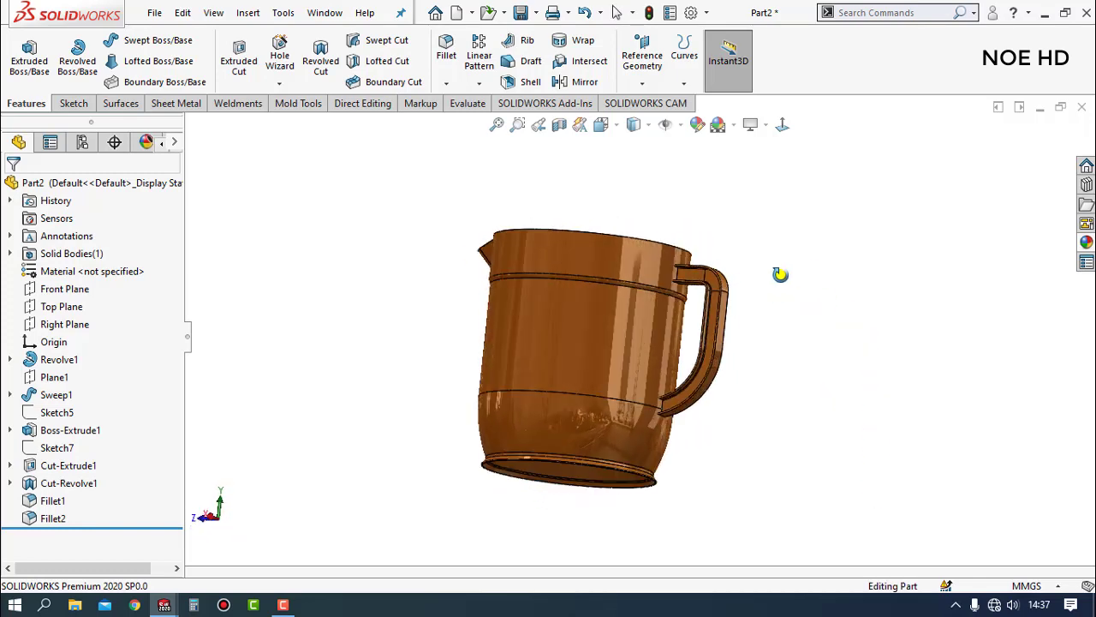
- Orbit the finished jug and switch its display to Shaded without edges
middle_drag(789, 298, 852, 359)
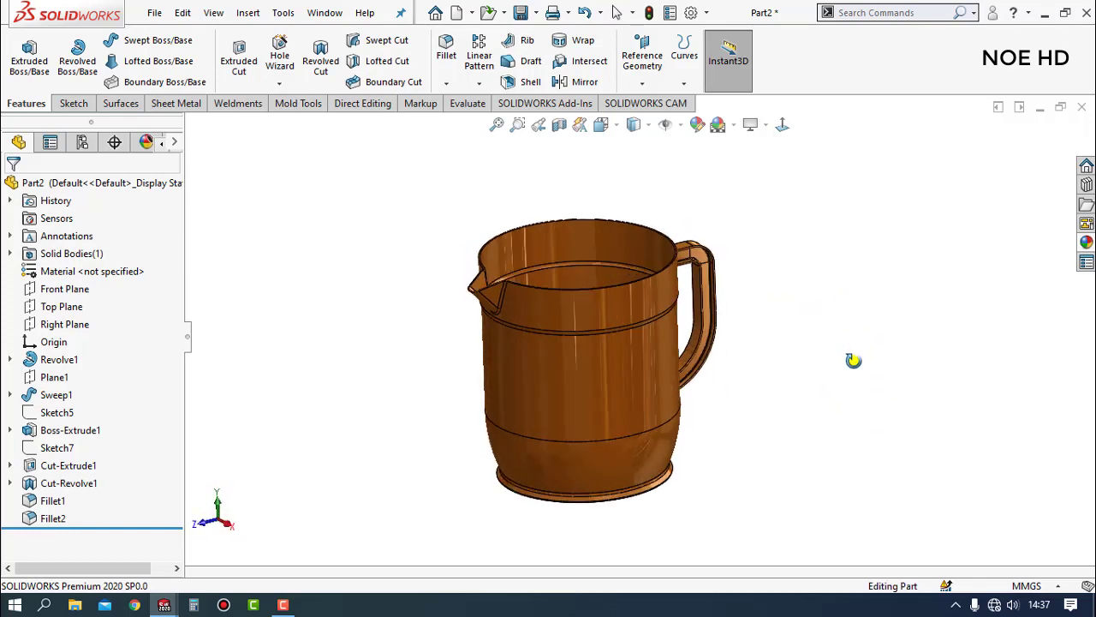
click(634, 125)
click(642, 169)
mouse_move(782, 334)
middle_down()
mouse_move(805, 294)
mouse_move(879, 293)
mouse_move(830, 277)
mouse_move(782, 325)
mouse_move(611, 374)
mouse_move(800, 385)
mouse_move(778, 340)
middle_up()
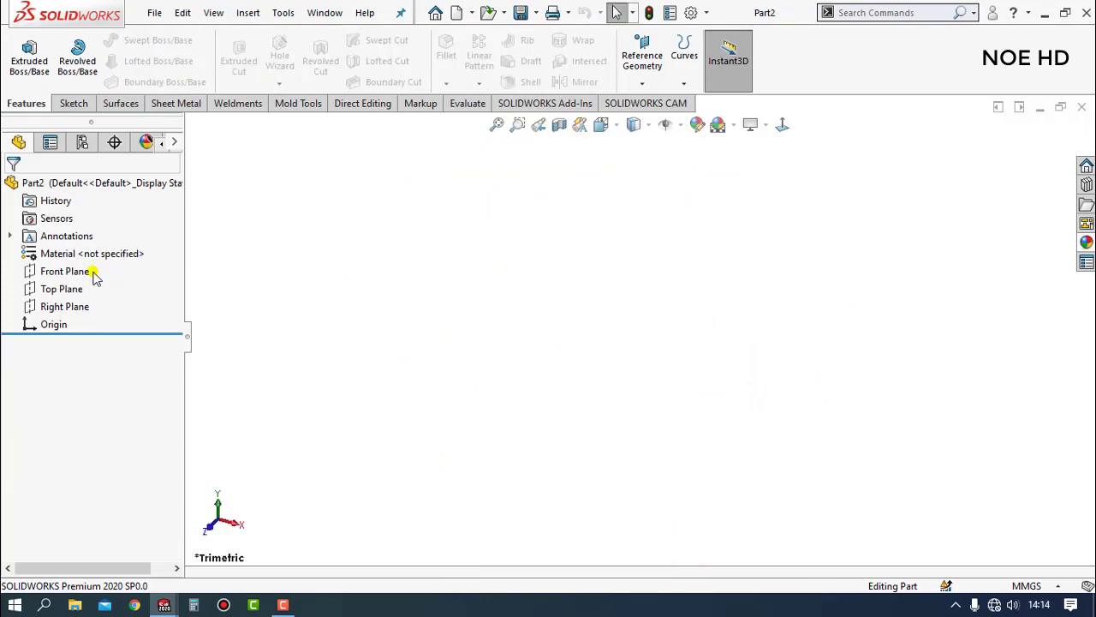
- Sketch on the Front Plane with a vertical and a horizontal centerline meeting at the origin
click(91, 271)
click(83, 245)
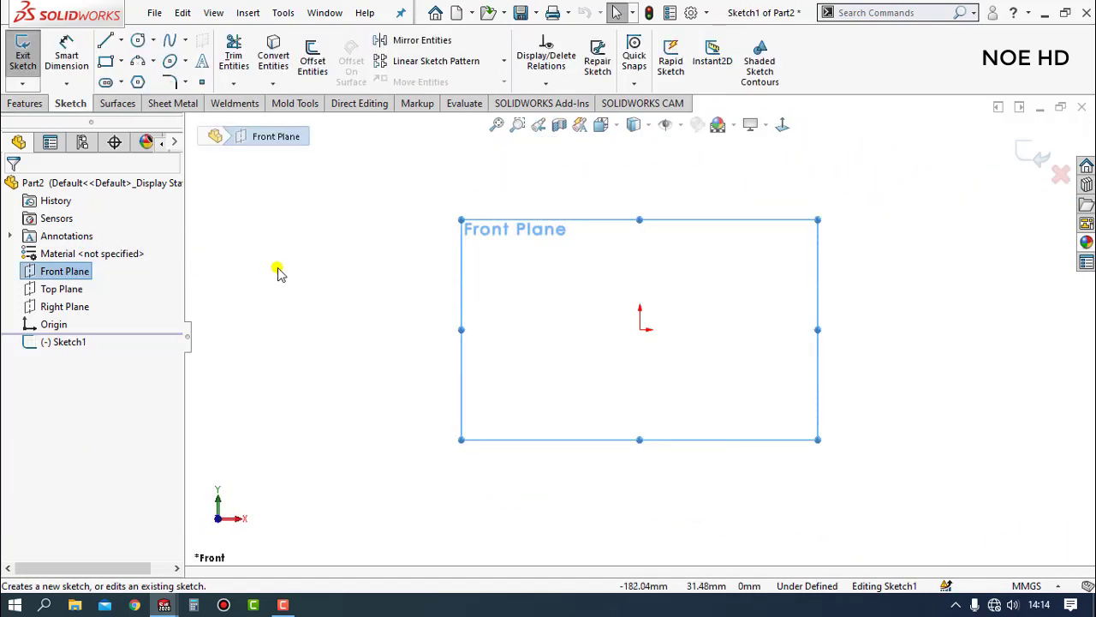
click(267, 250)
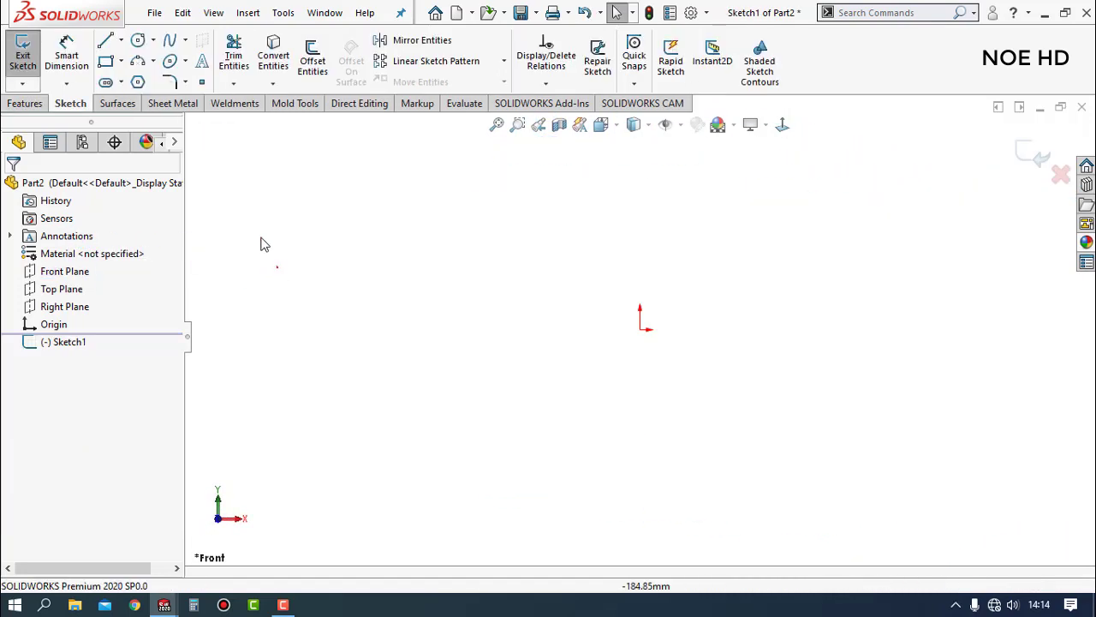
click(121, 40)
click(120, 80)
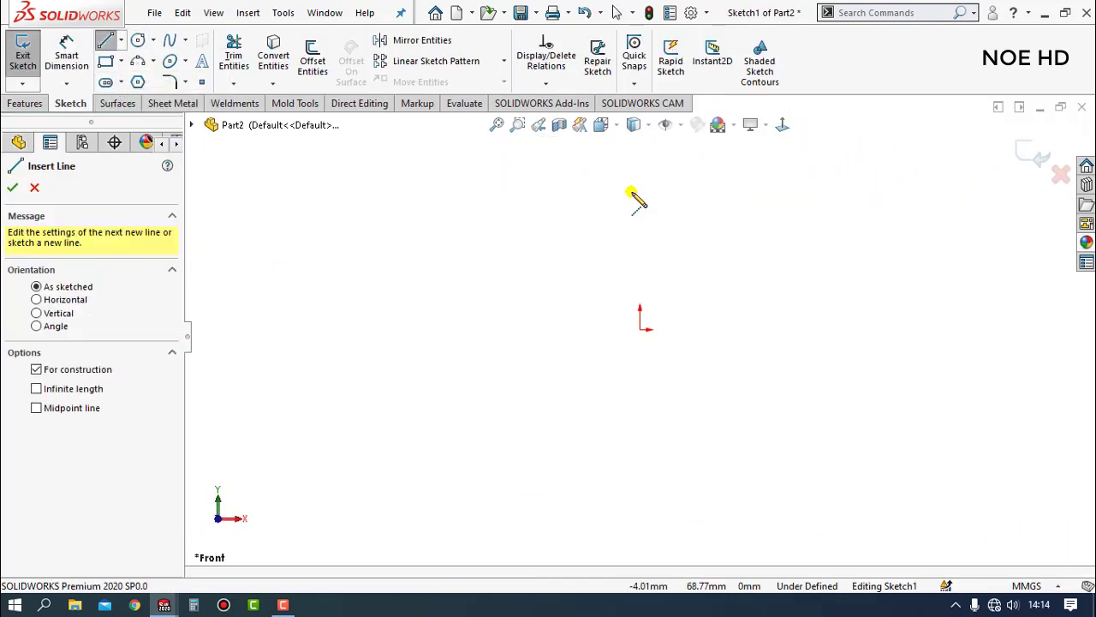
click(640, 163)
click(640, 319)
click(641, 329)
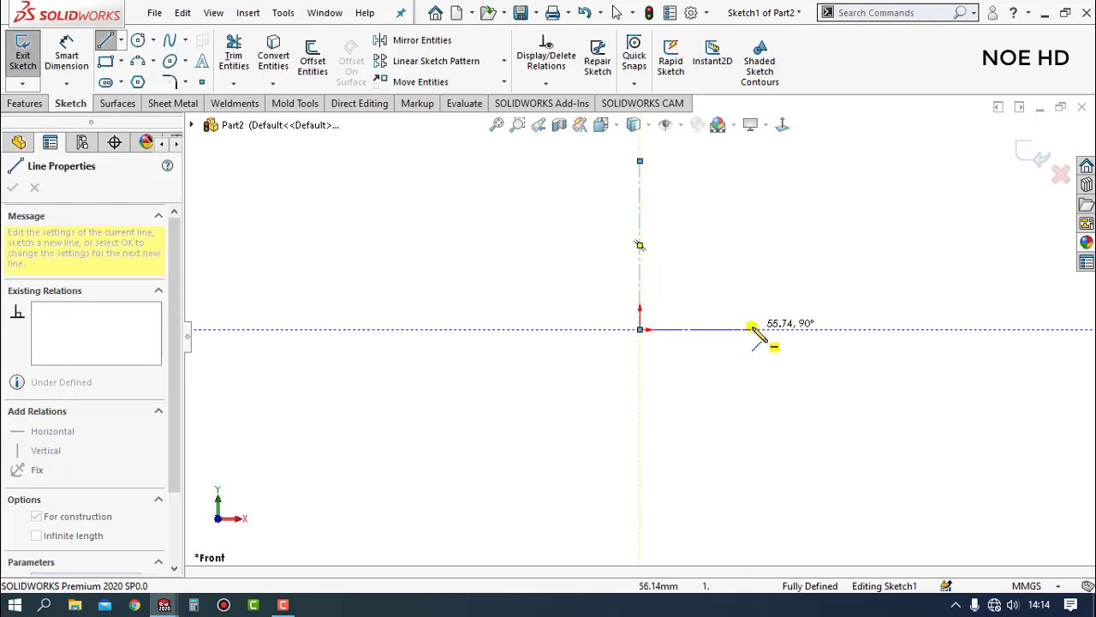
key(Escape)
key(f)
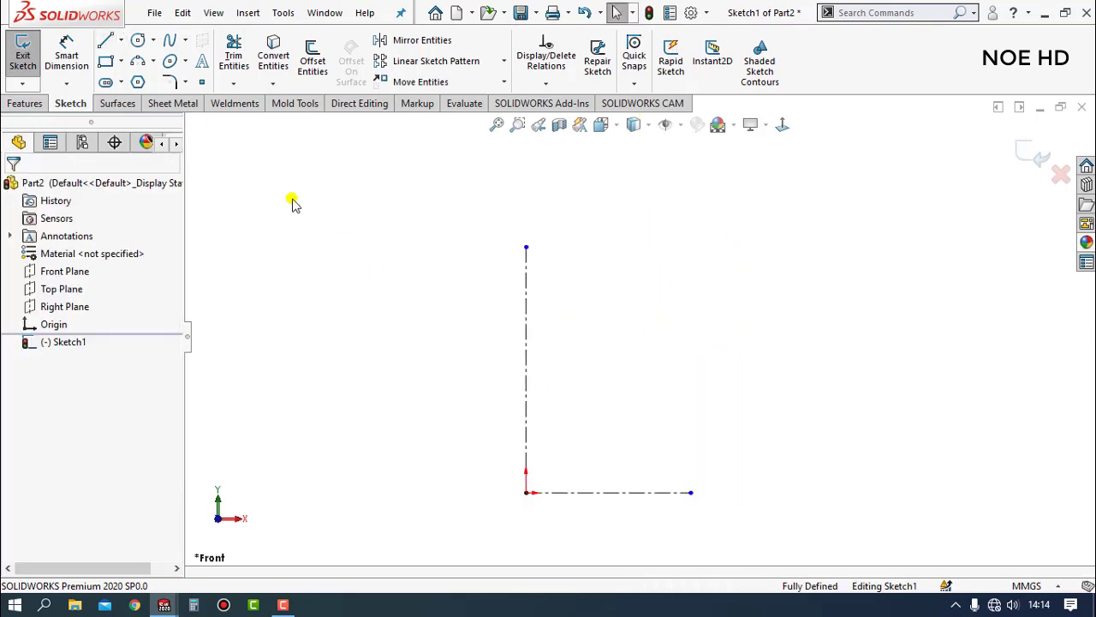
- Dimension the vertical centerline to 145 mm and the horizontal one to 54 mm
click(82, 53)
click(526, 390)
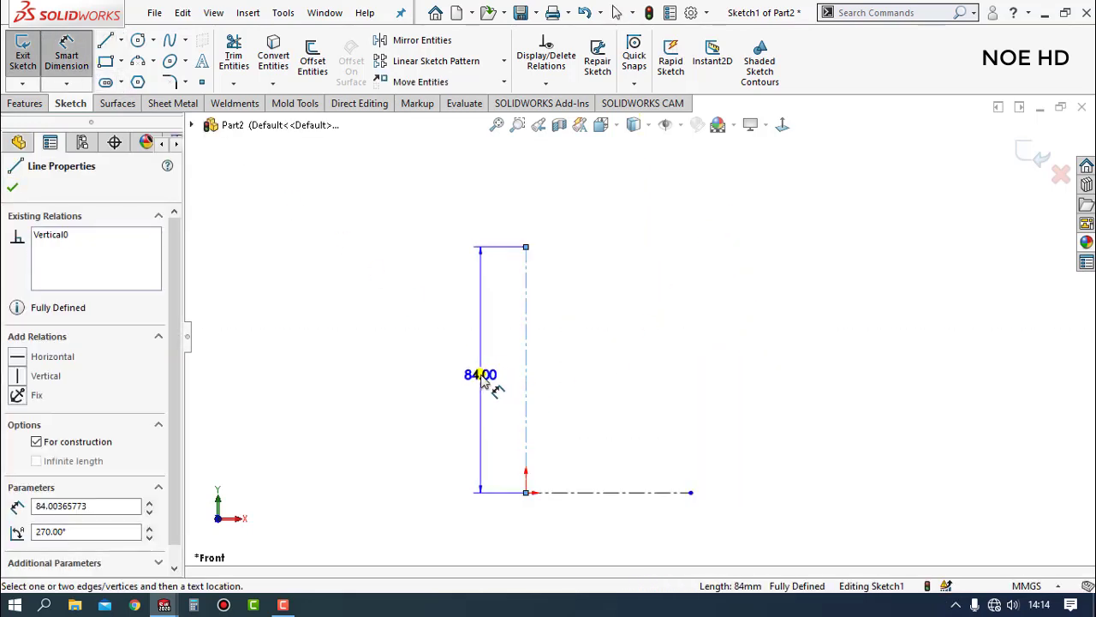
click(480, 377)
text(145)
key(Return)
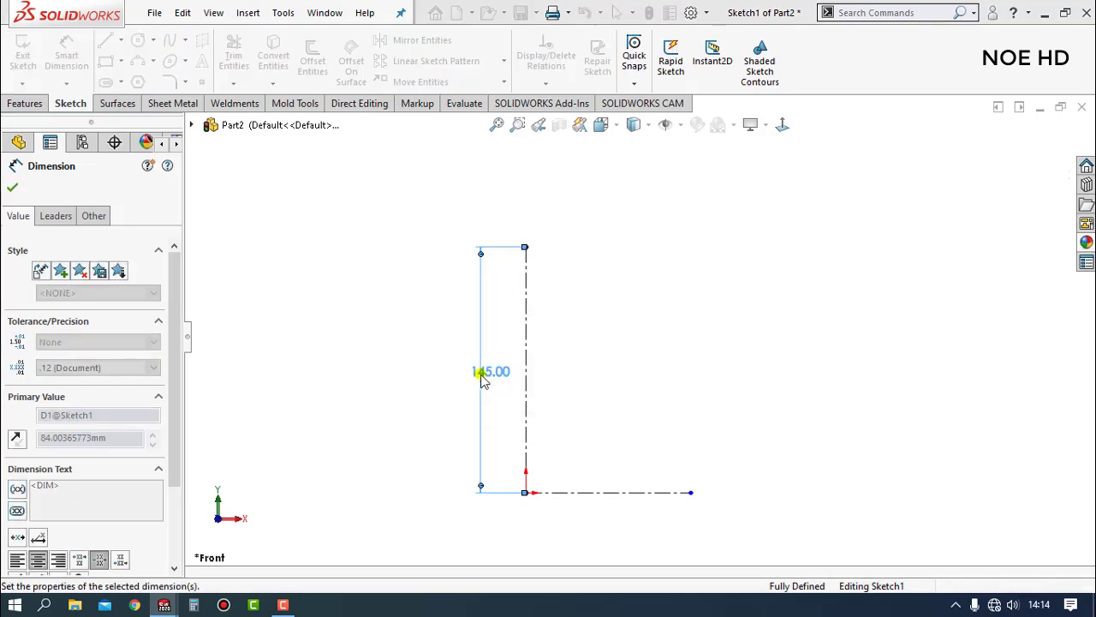
click(604, 468)
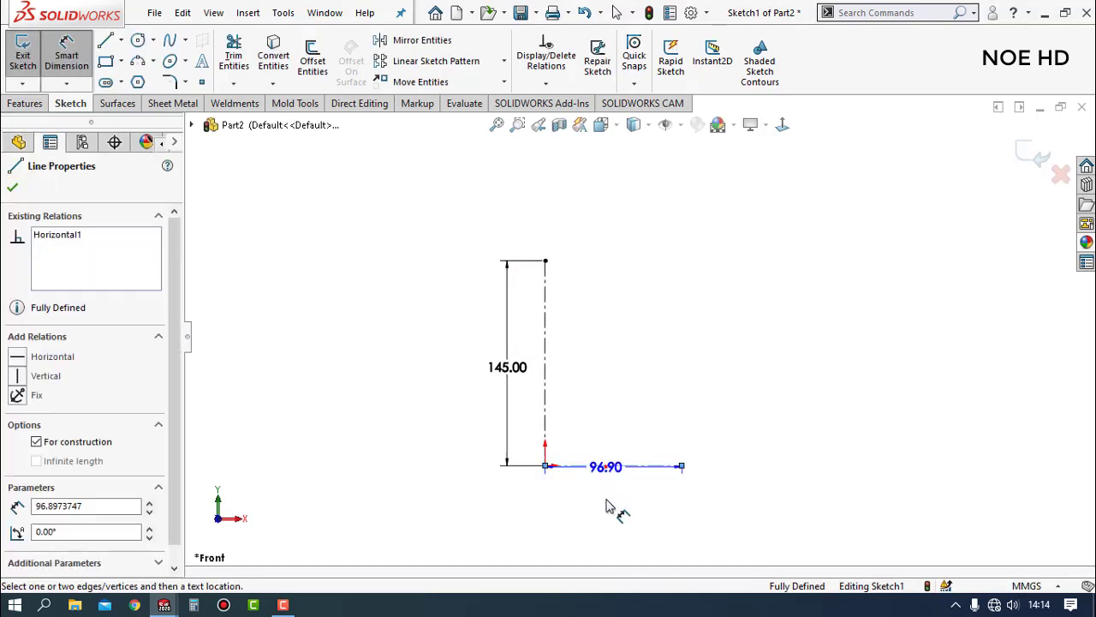
click(610, 506)
text(54)
key(Return)
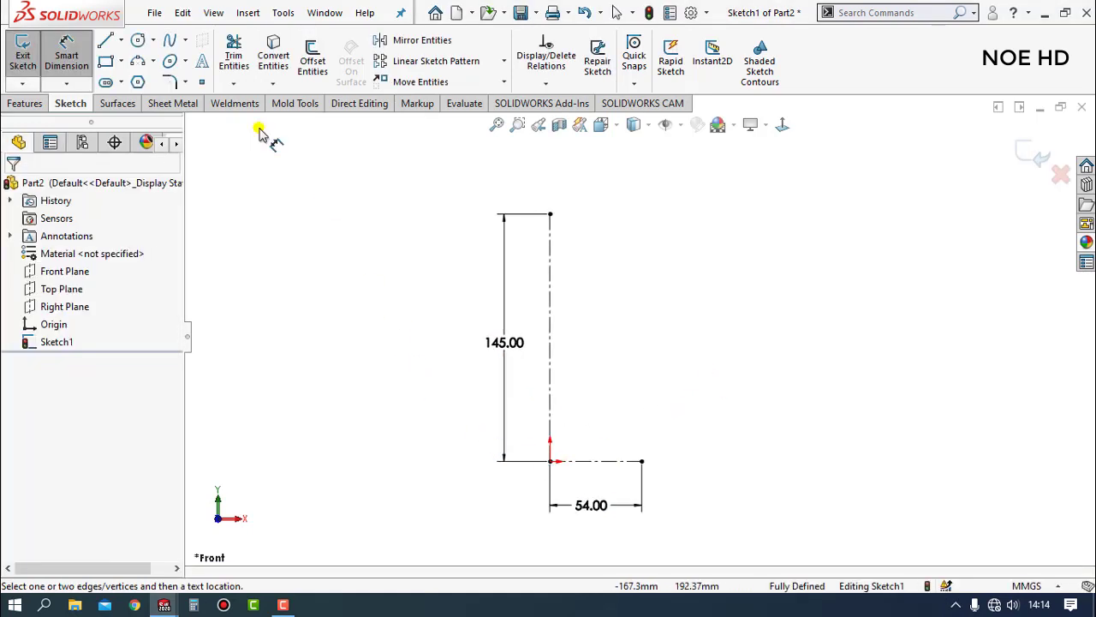
- Draw the profile top-down: short wall, inward tangent arc, long wall, curve to base, angled foot
click(107, 44)
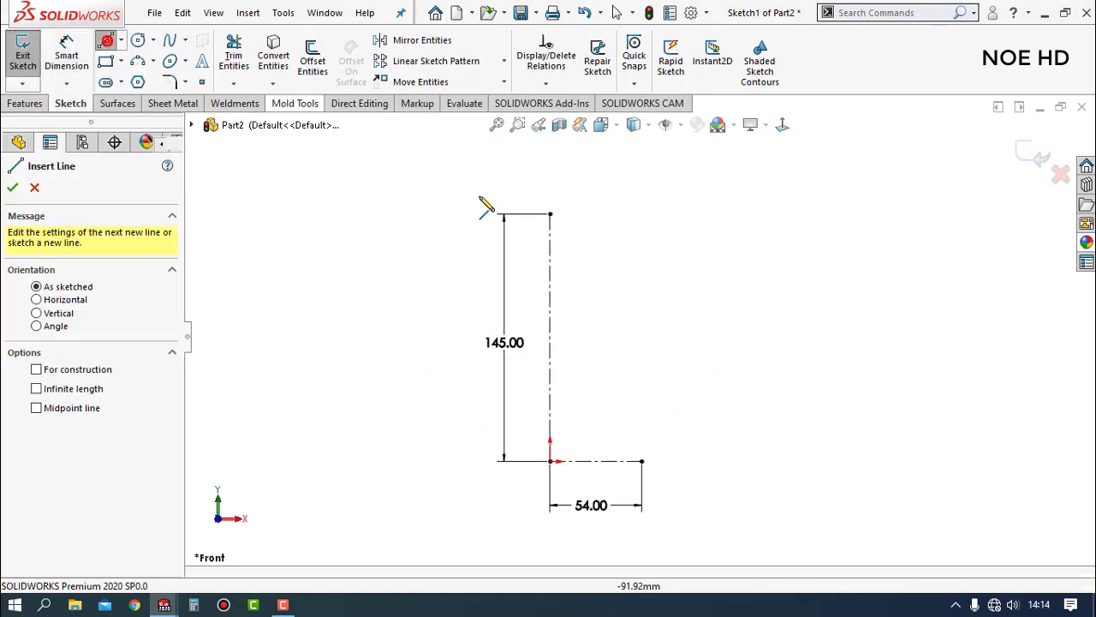
click(663, 215)
click(663, 260)
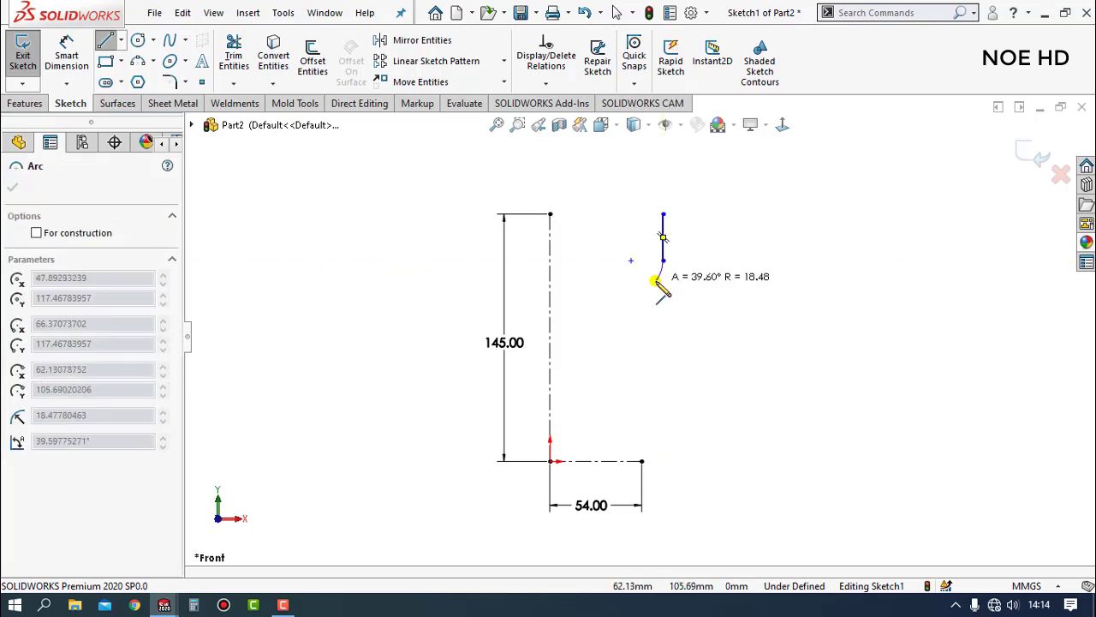
click(654, 278)
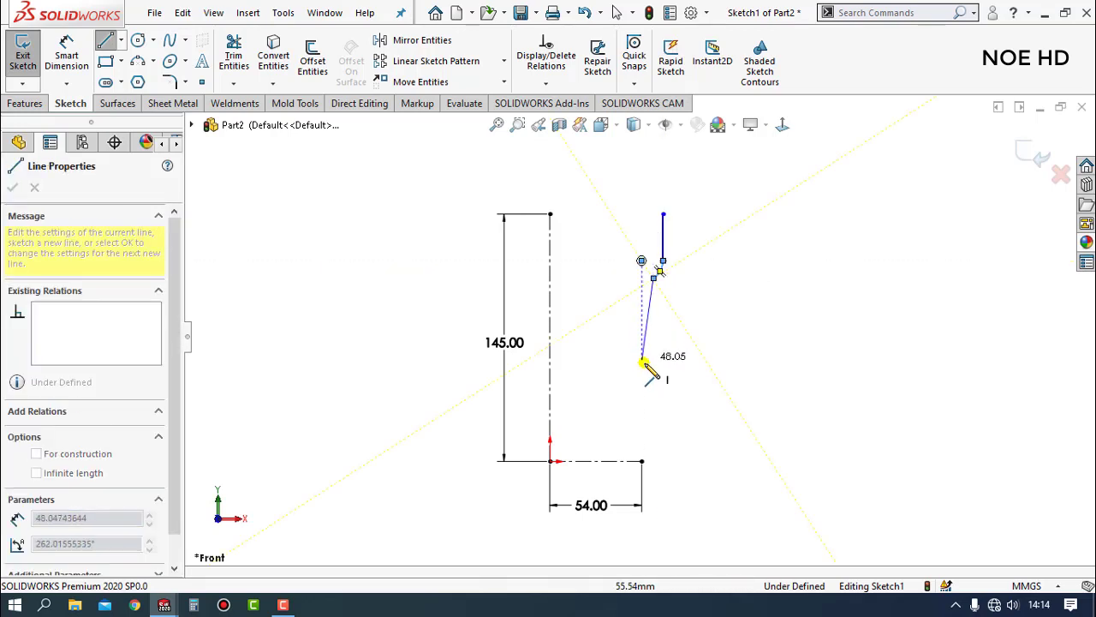
click(653, 393)
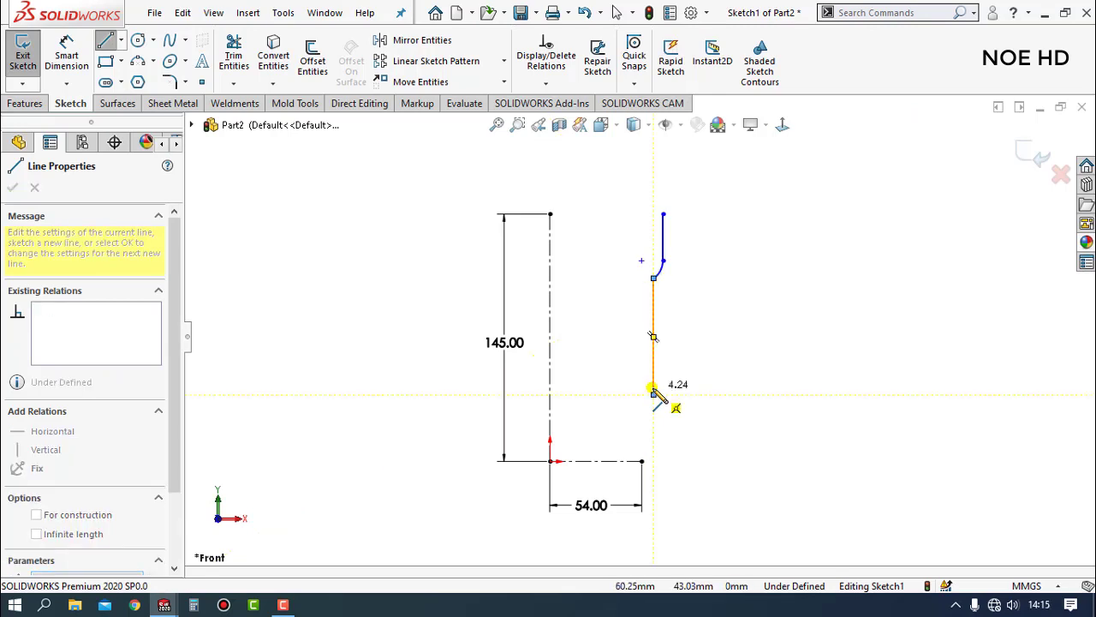
click(642, 461)
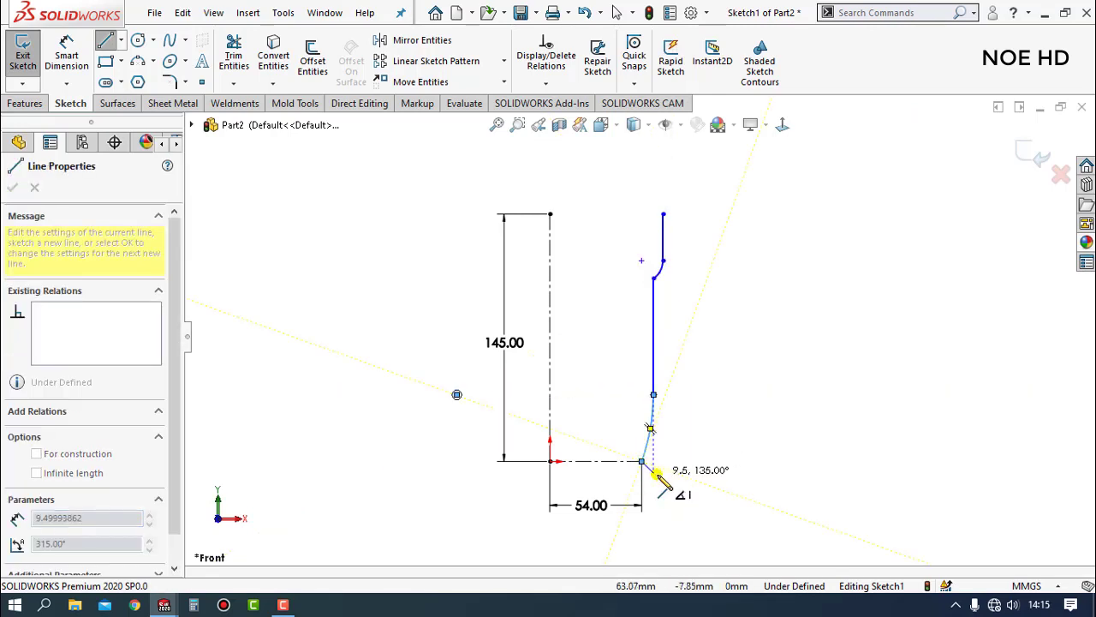
click(654, 472)
key(Escape)
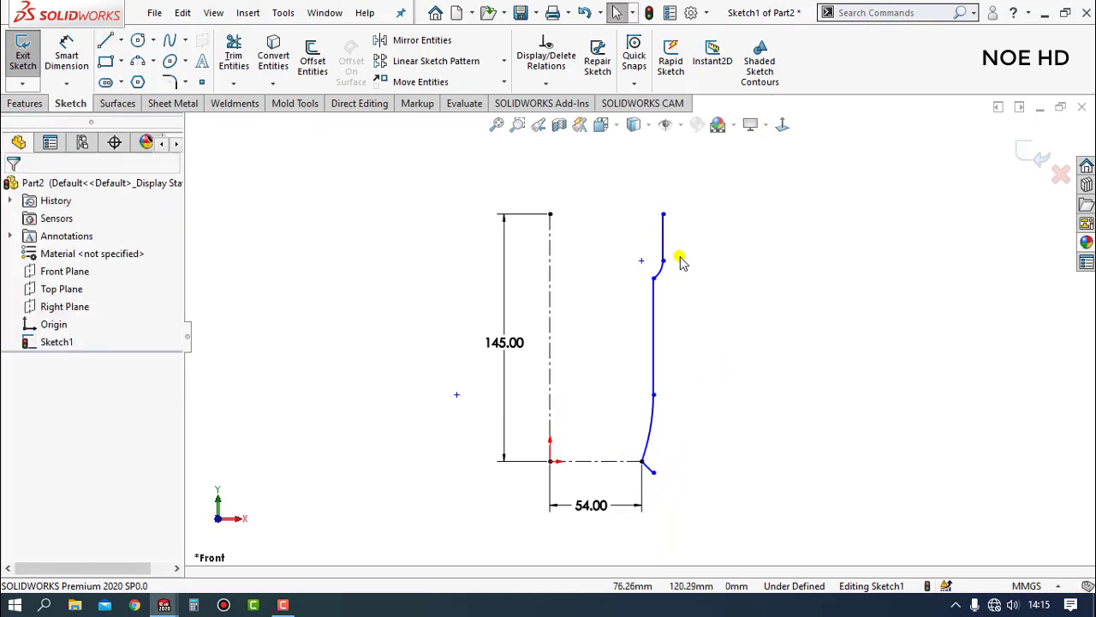
- Make the profile's top end level with the centerline's top end
click(551, 214)
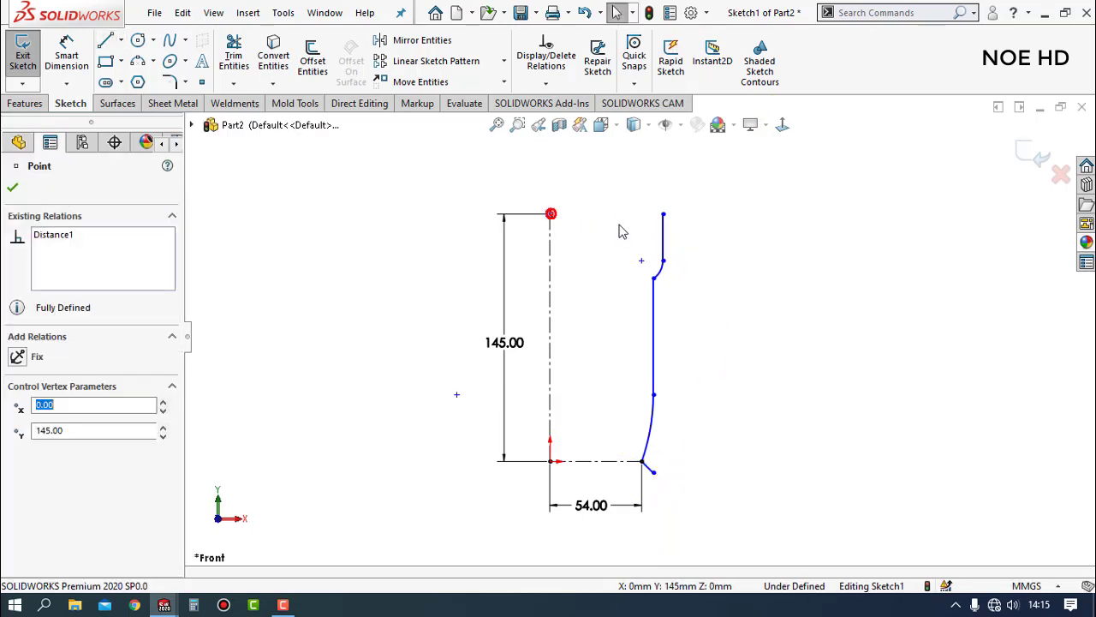
ctrl+click(665, 215)
click(710, 142)
click(789, 412)
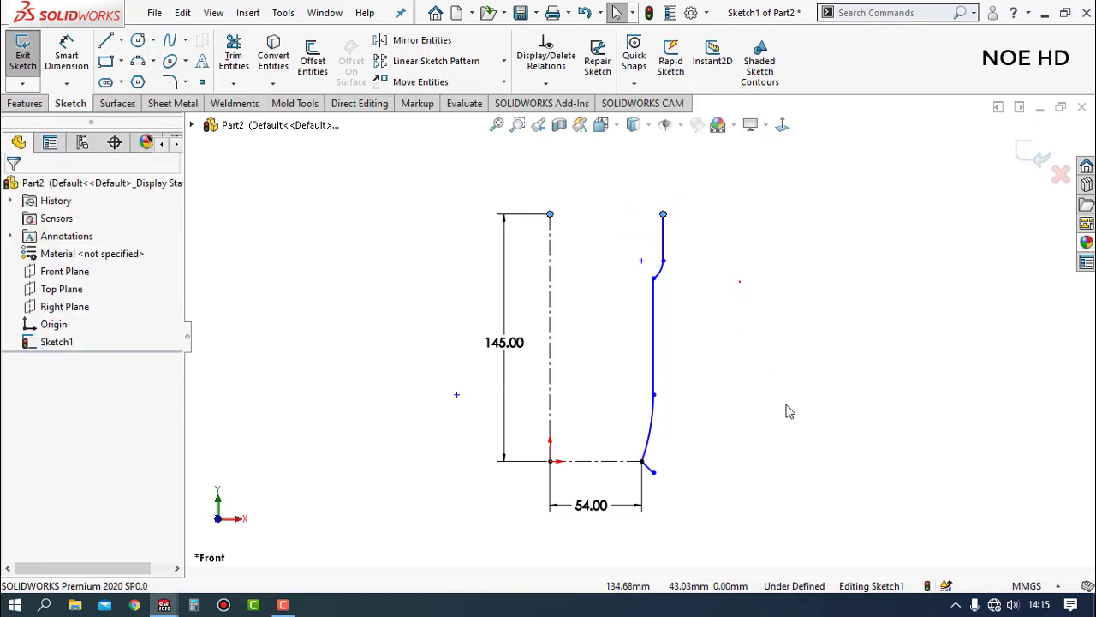
- Set the short top wall length to 28.5 mm
key(d)
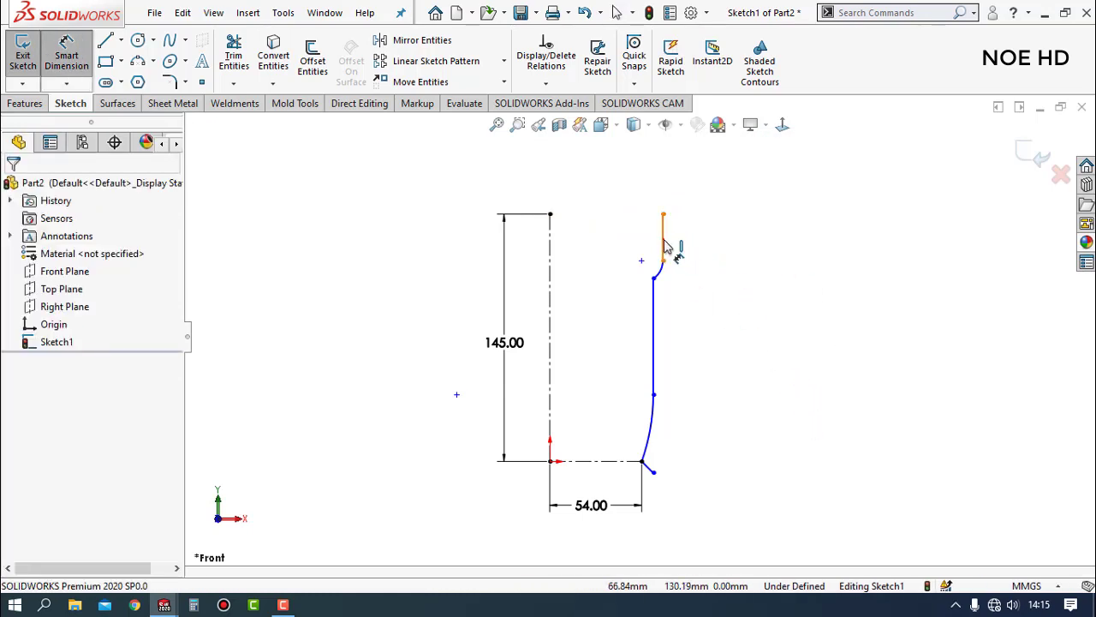
click(663, 240)
click(691, 244)
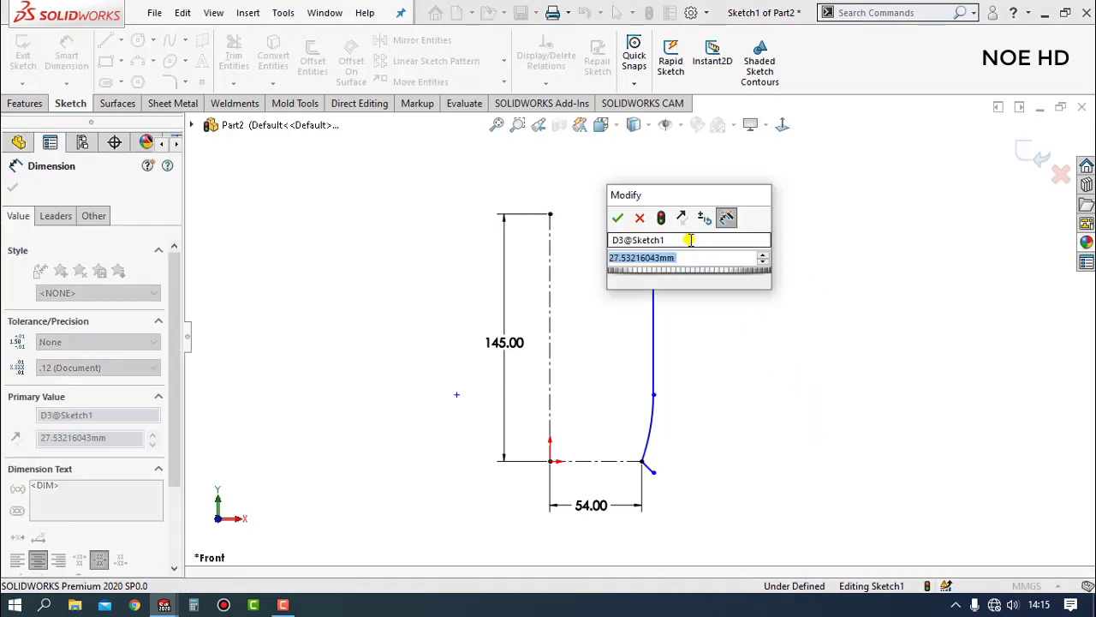
text(28.5)
key(Return)
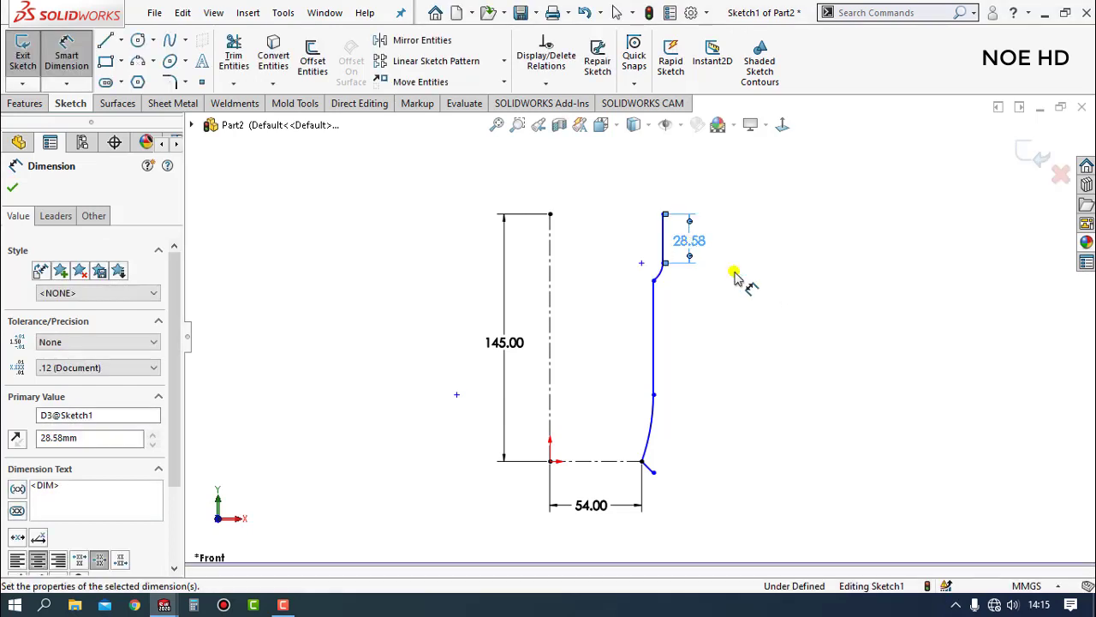
click(692, 266)
scroll(668, 285, down, 3)
- Dimension the inward step arc with a 3 mm height and a 5 mm radius
click(655, 261)
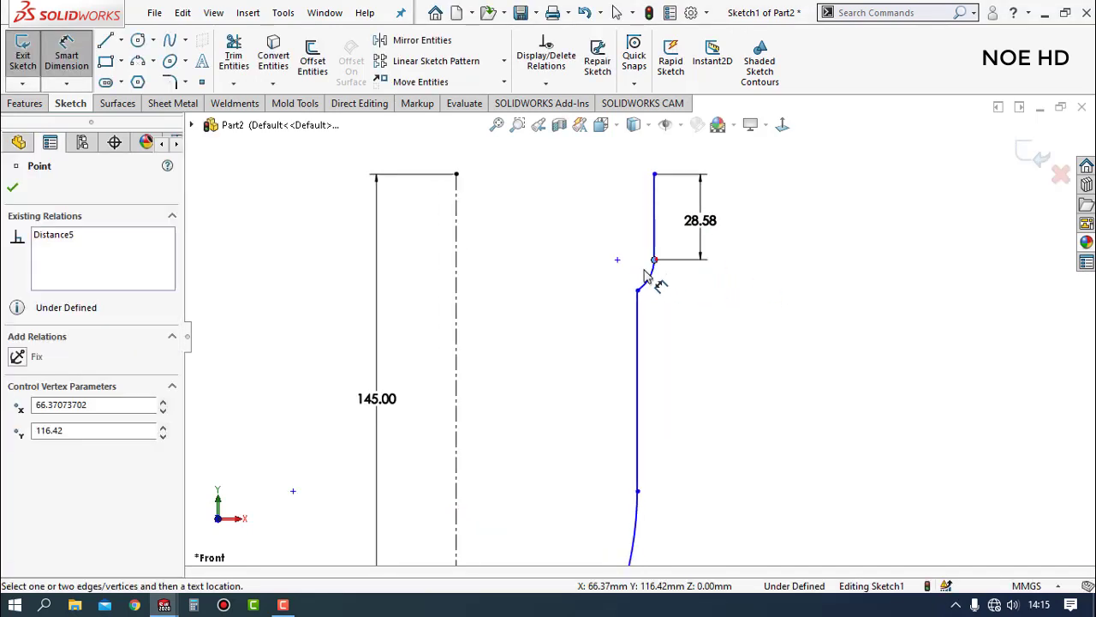
click(634, 294)
click(617, 275)
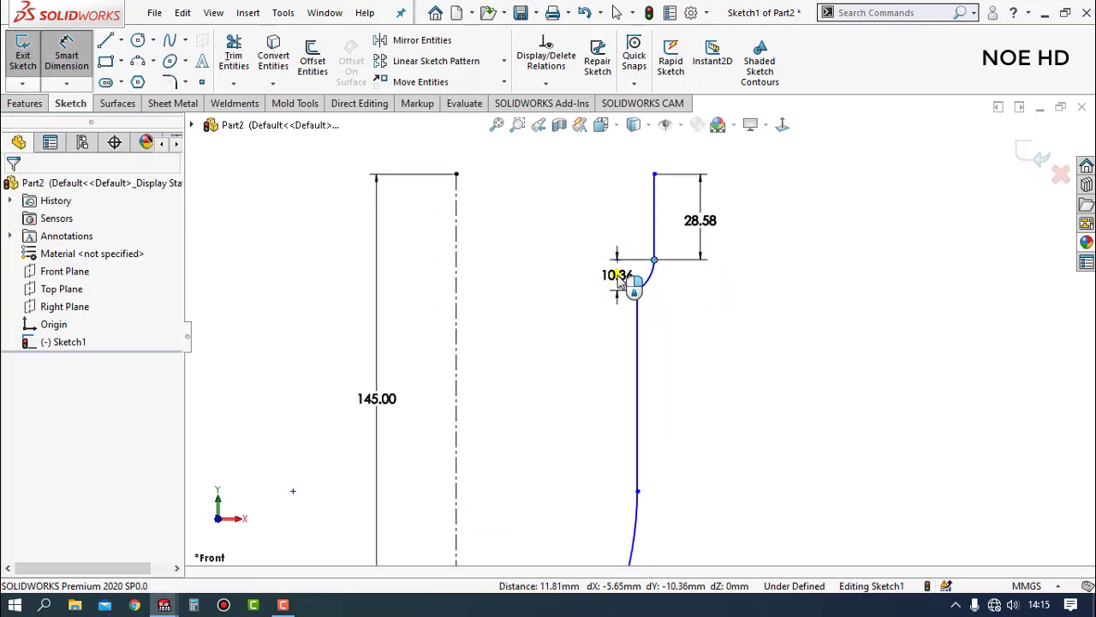
text(3)
key(Return)
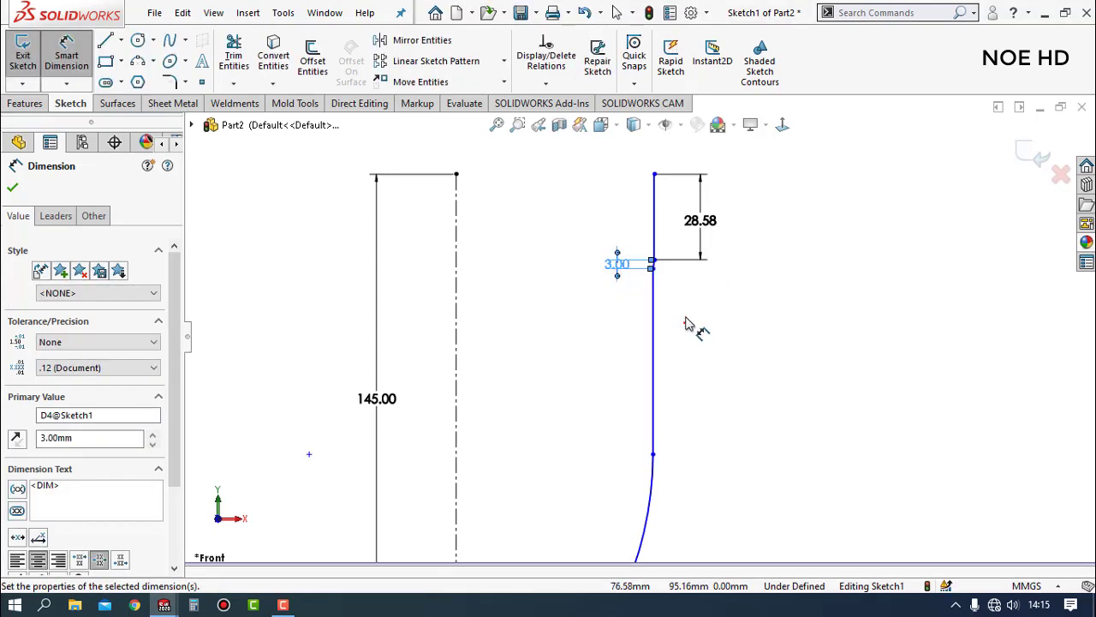
scroll(686, 286, down, 3)
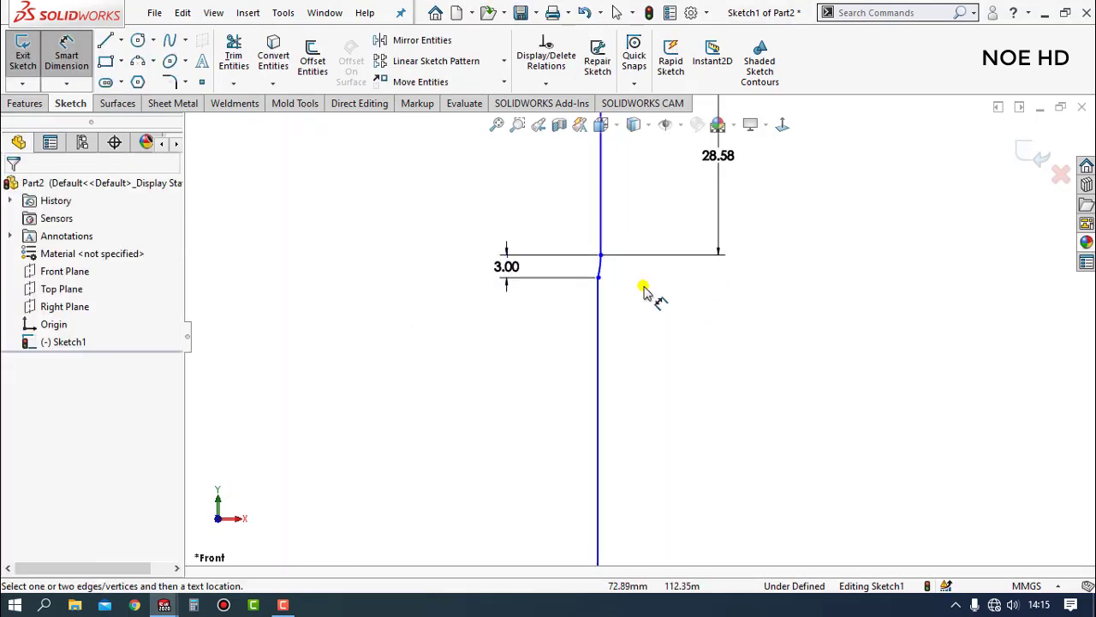
click(599, 275)
click(664, 289)
text(5)
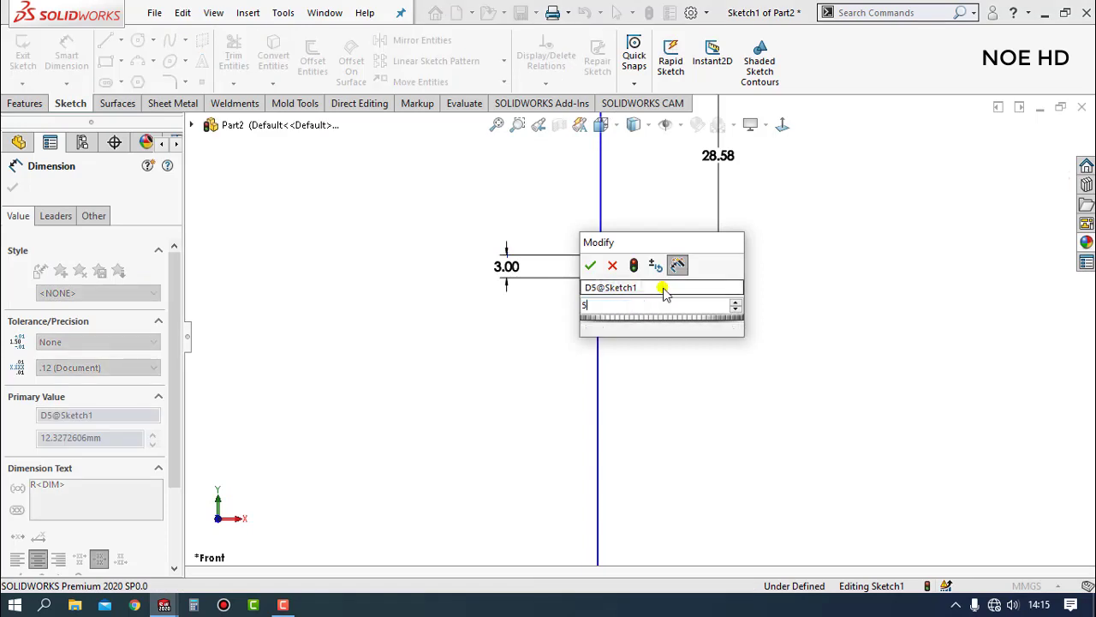
key(Return)
- Place the wall-to-curve junction 40 mm above the base centerline
scroll(638, 396, up, 3)
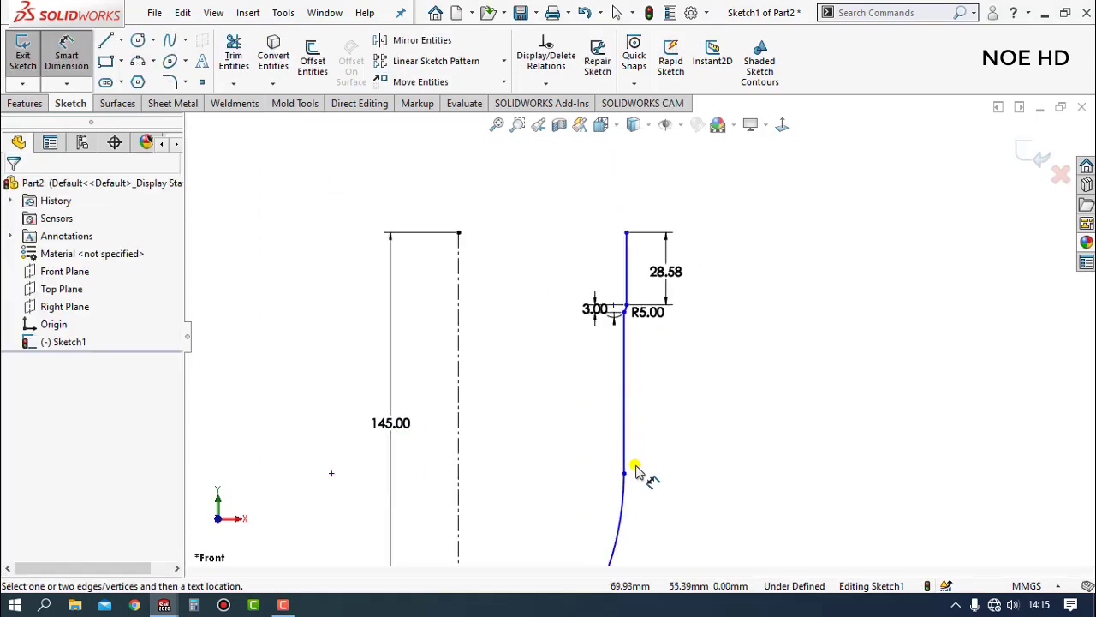
scroll(636, 465, up, 1)
click(629, 390)
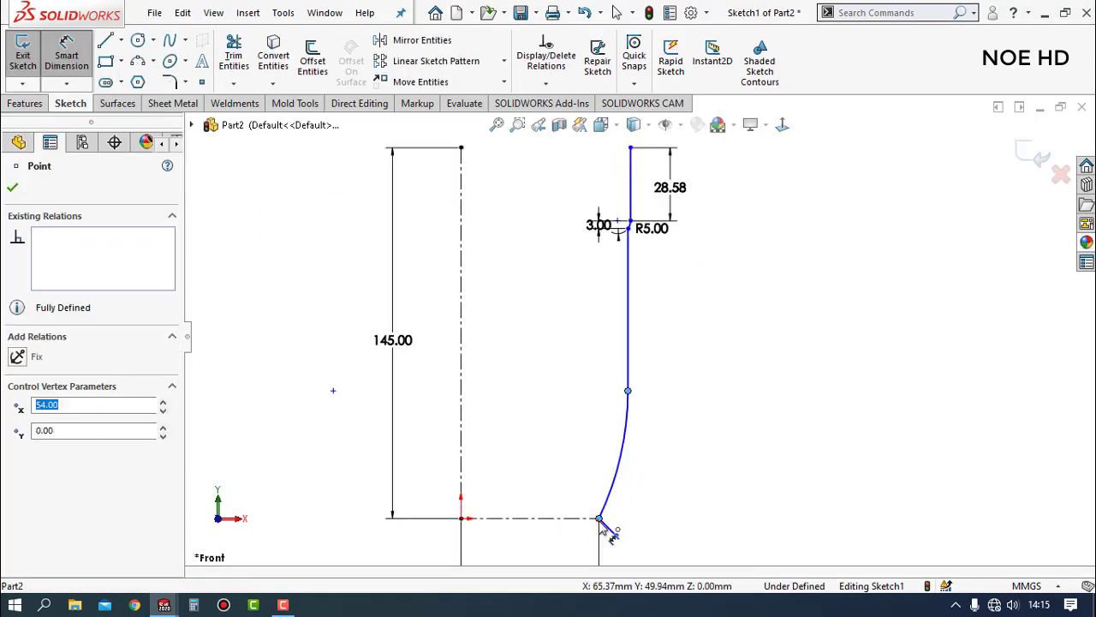
click(606, 518)
click(669, 480)
text(40)
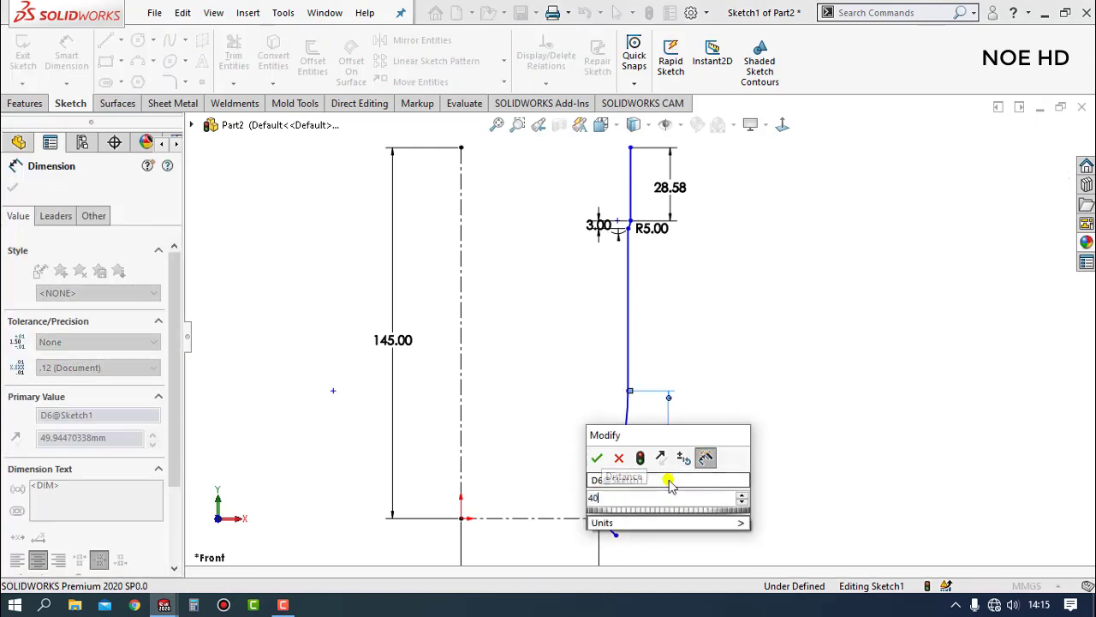
key(Return)
key(Escape)
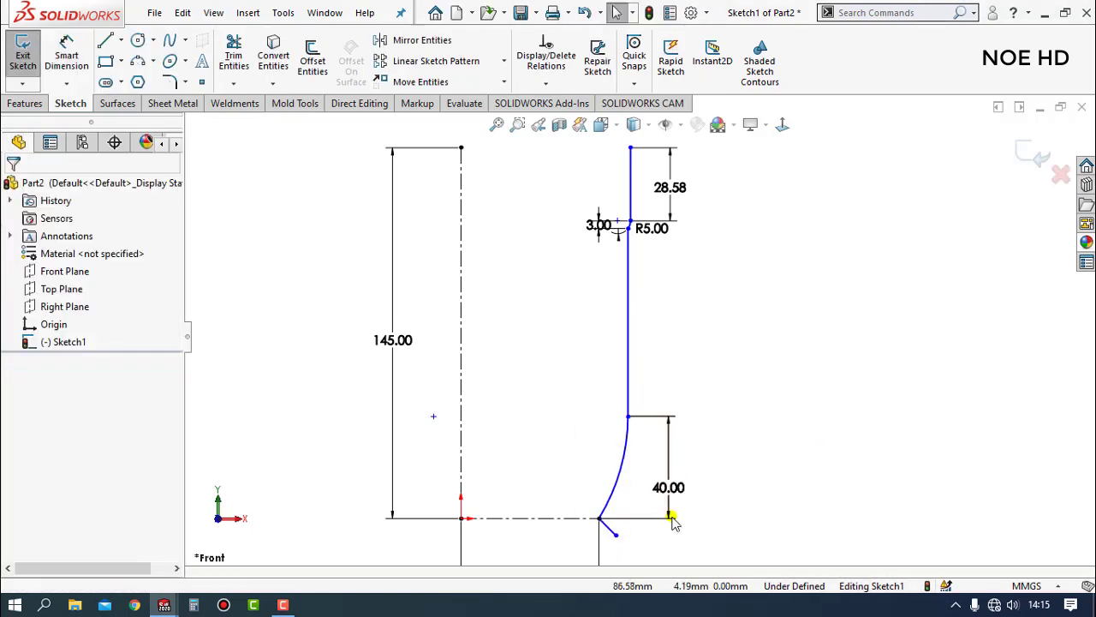
- Dimension the angled foot line's height to 4 mm and add its horizontal width dimension
scroll(625, 542, down, 2)
key(d)
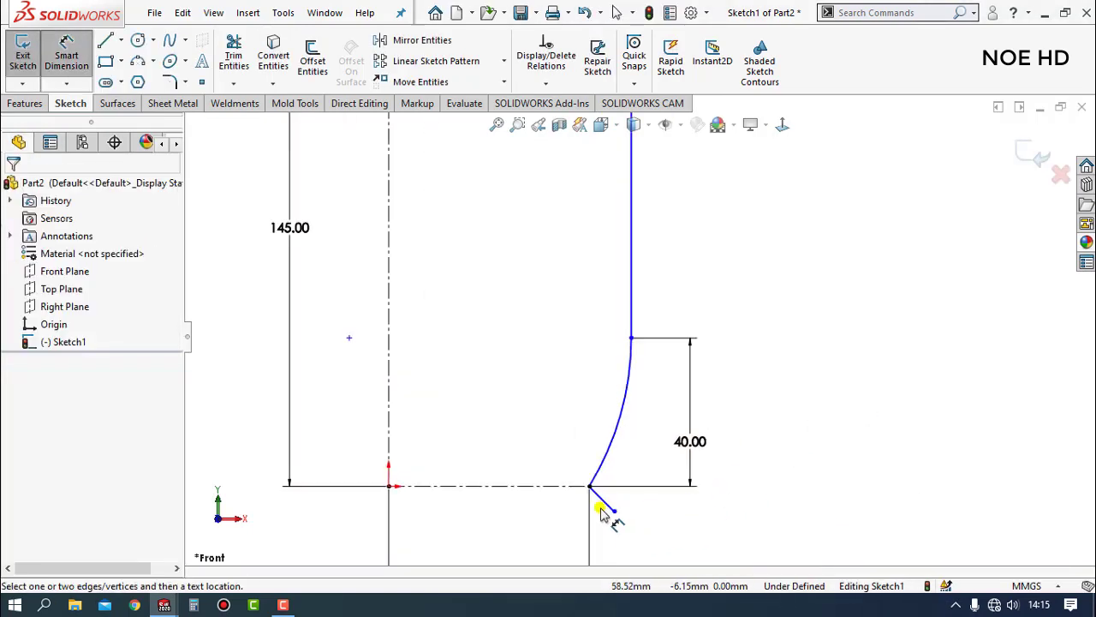
click(604, 508)
click(643, 501)
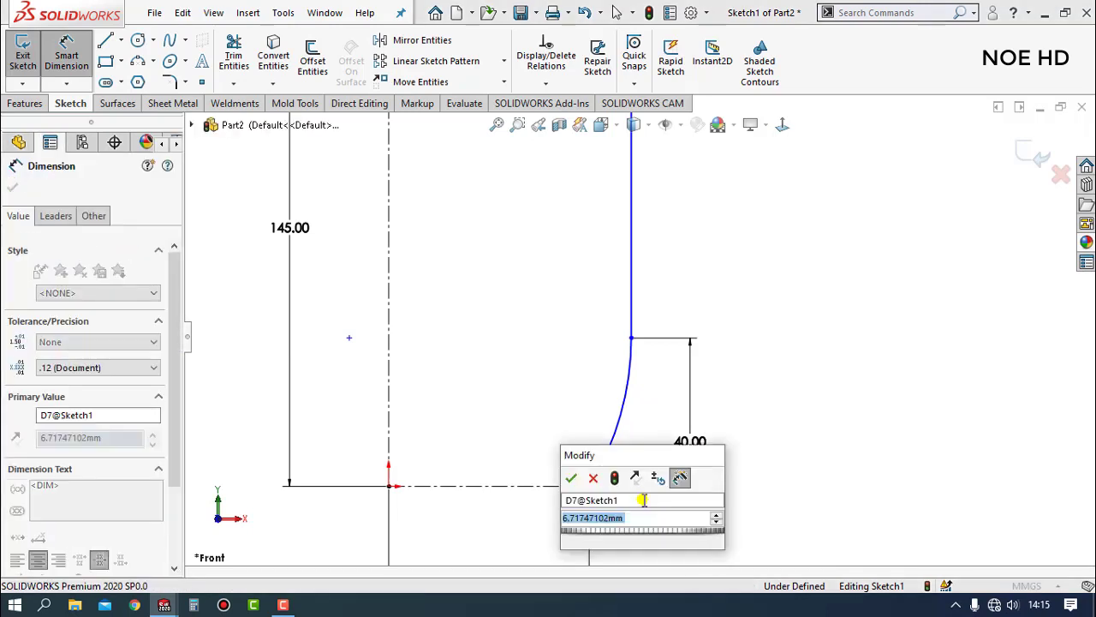
text(4)
key(Return)
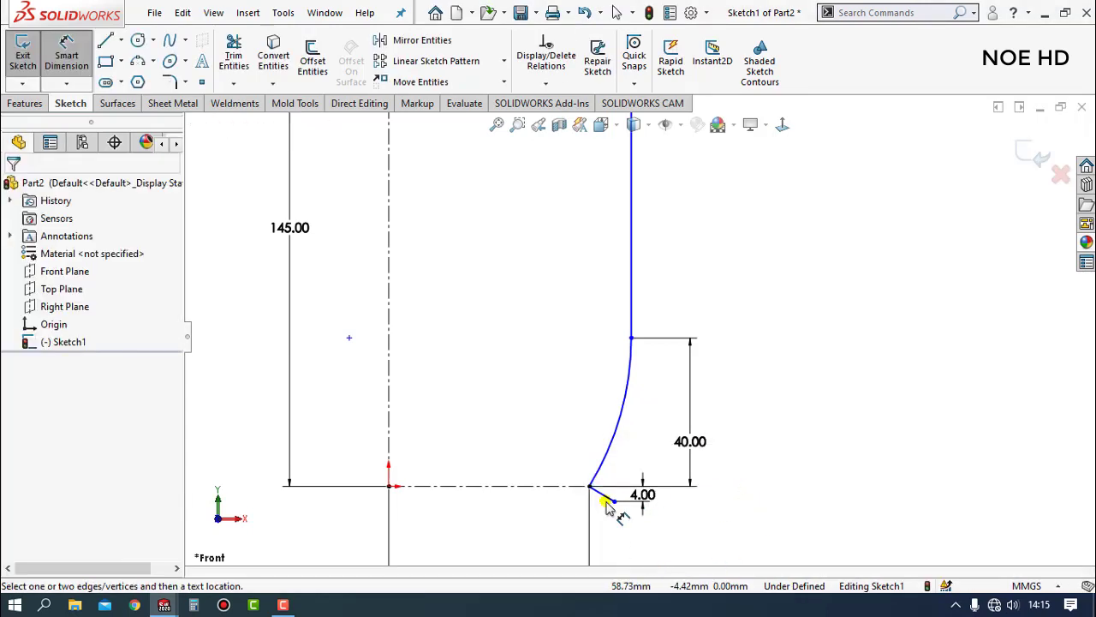
click(610, 499)
click(601, 533)
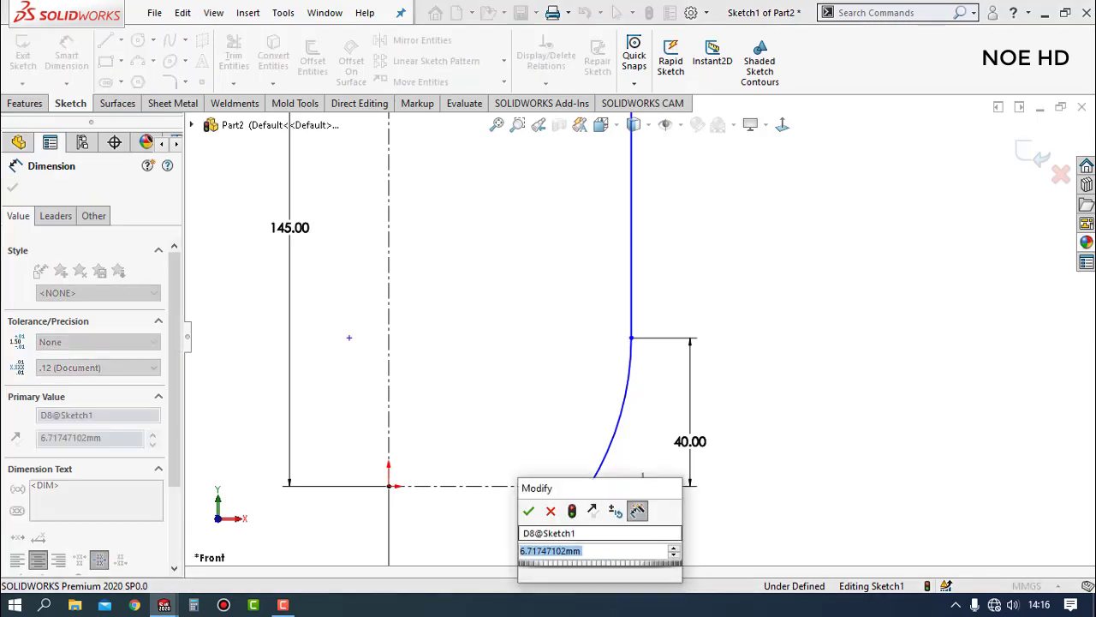
text(8)
key(Return)
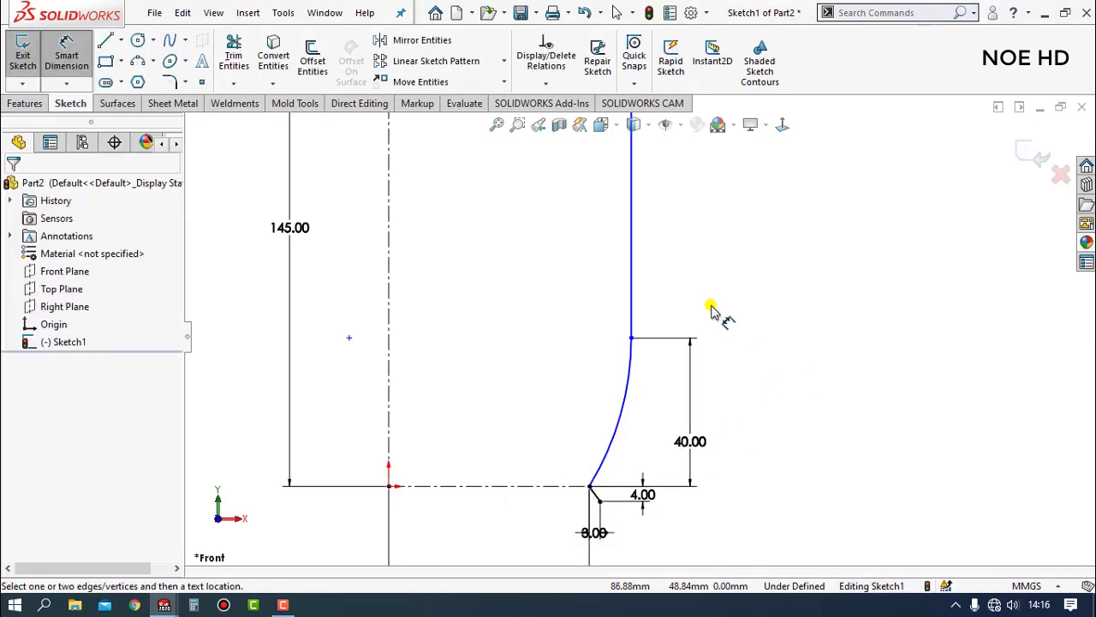
key(Escape)
scroll(648, 300, up, 1)
- Dimension the top width from the centerline to the jug wall as 64 mm
scroll(643, 265, up, 1)
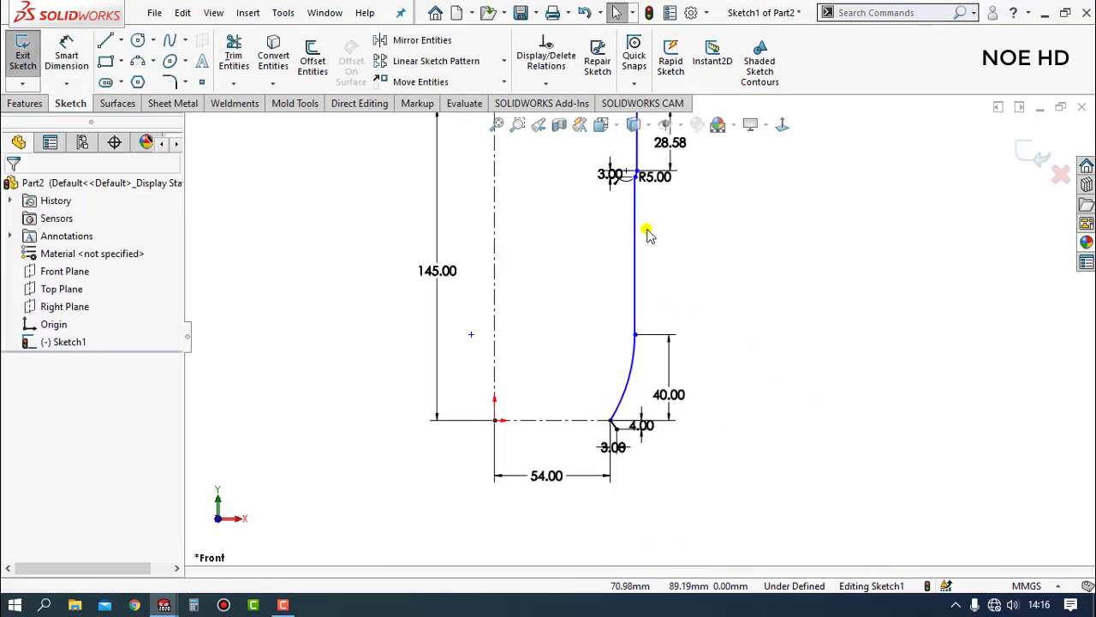
scroll(649, 228, up, 1)
scroll(528, 263, down, 1)
click(68, 58)
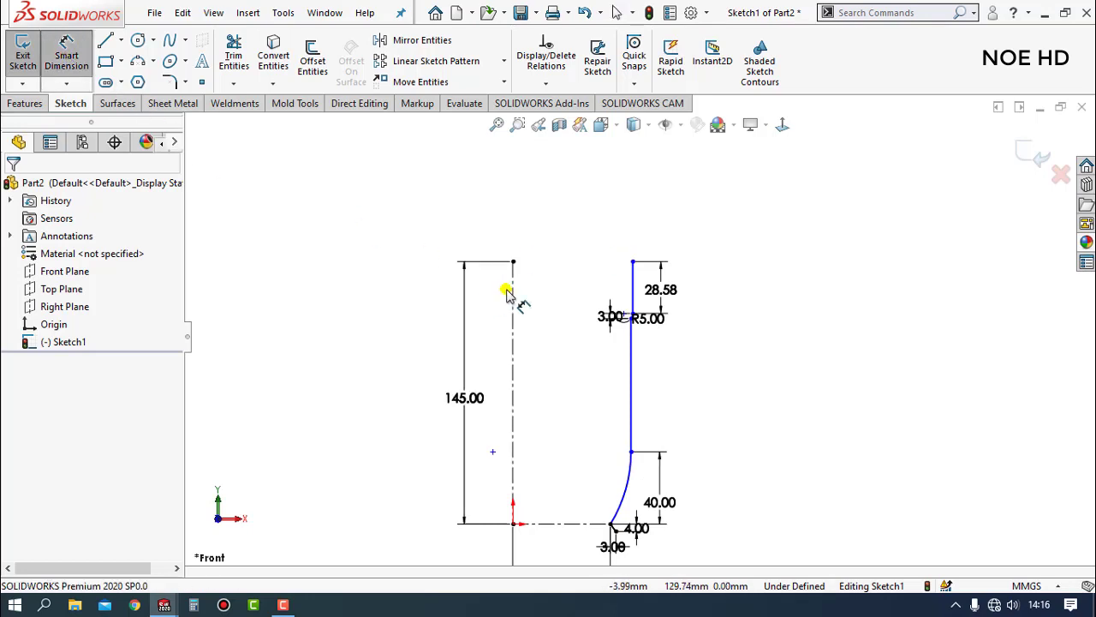
click(632, 289)
click(586, 216)
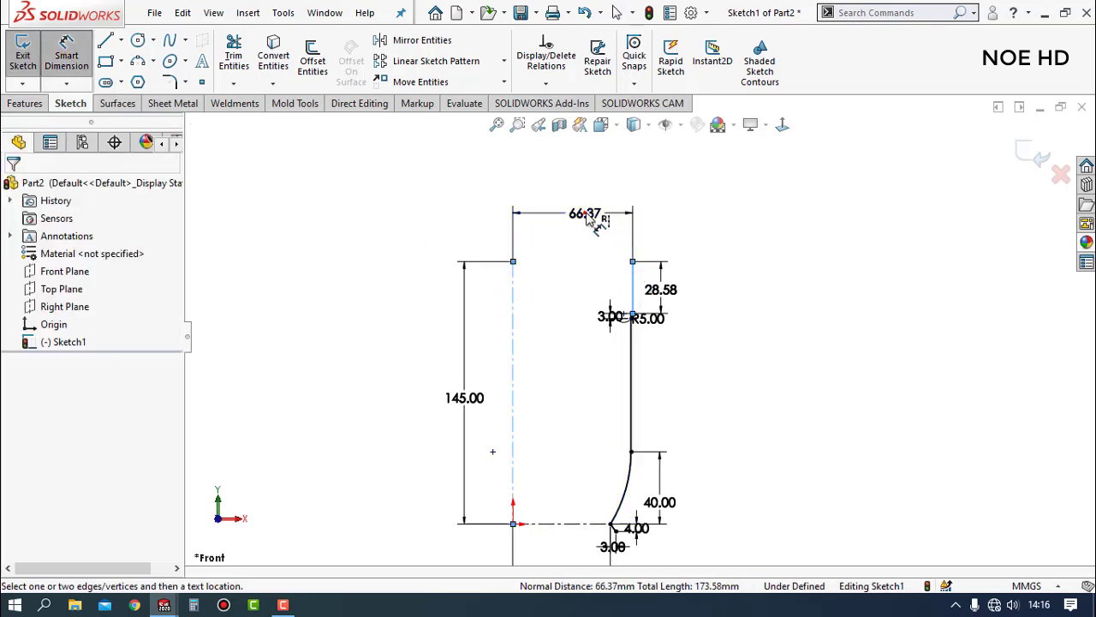
text(64)
key(Return)
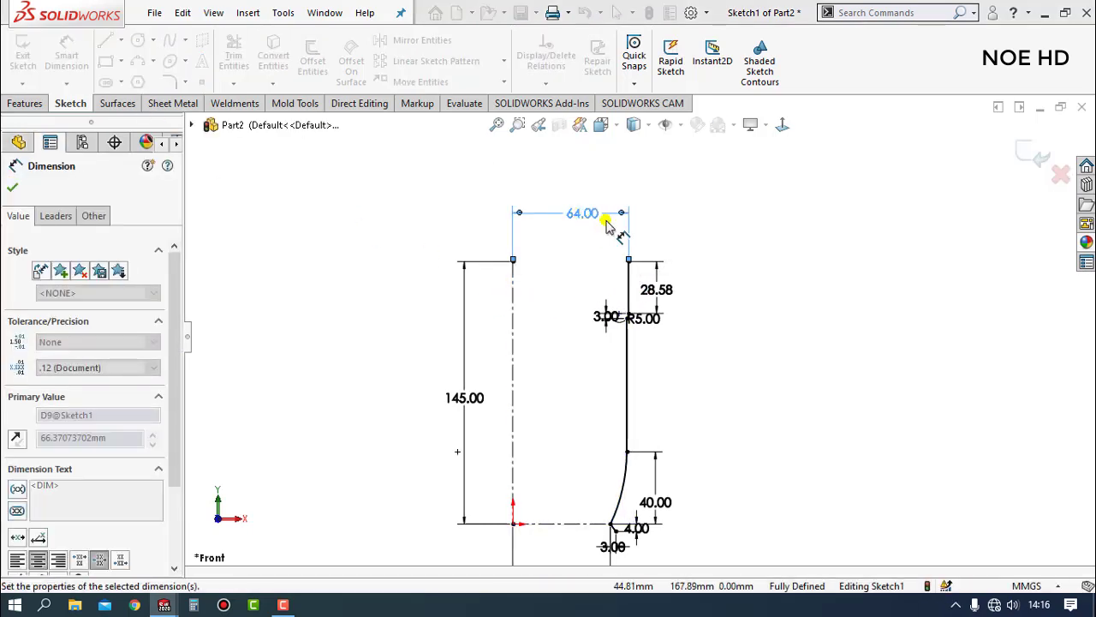
key(Escape)
- Select the right wall line and base arc, then clear the selection to check the fully defined sketch
scroll(641, 477, down, 2)
scroll(612, 350, down, 1)
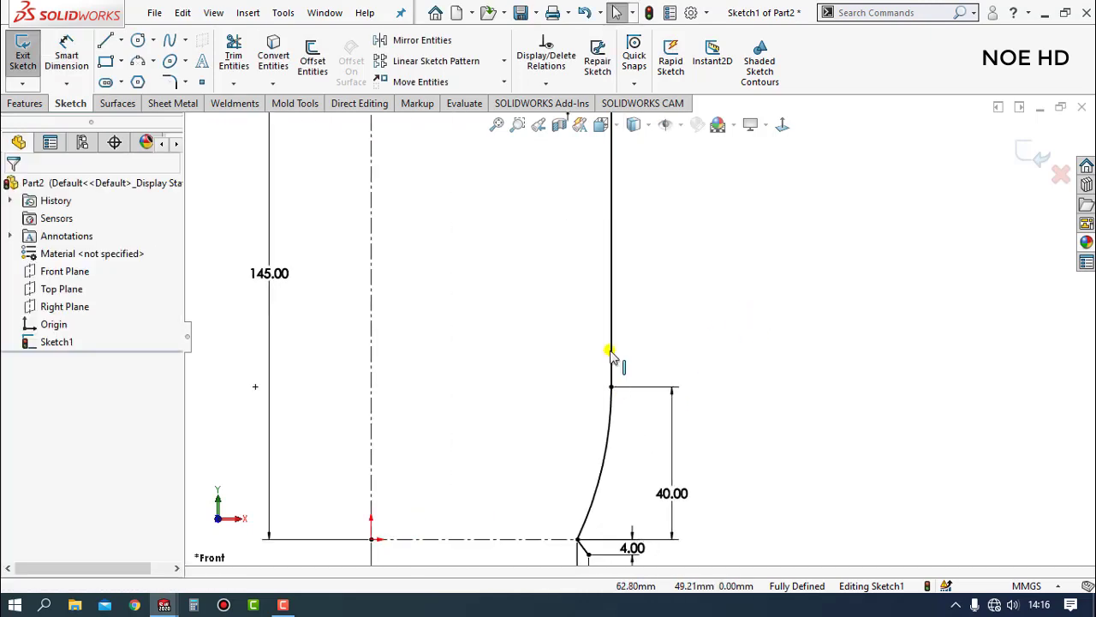
click(611, 351)
ctrl+click(607, 440)
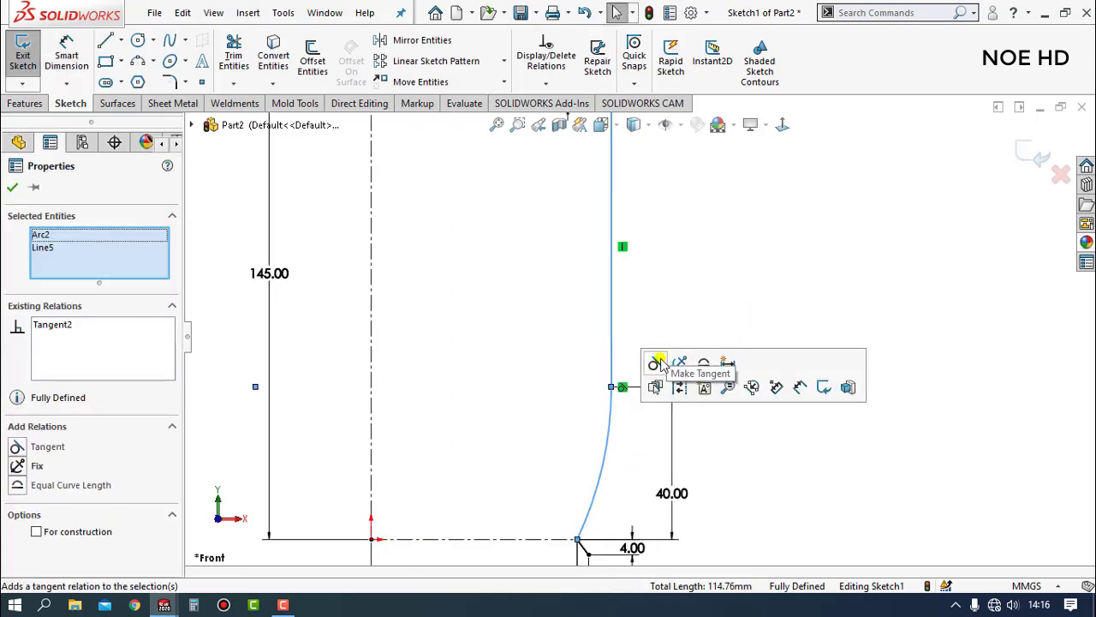
key(Escape)
scroll(707, 340, up, 2)
scroll(707, 340, up, 2)
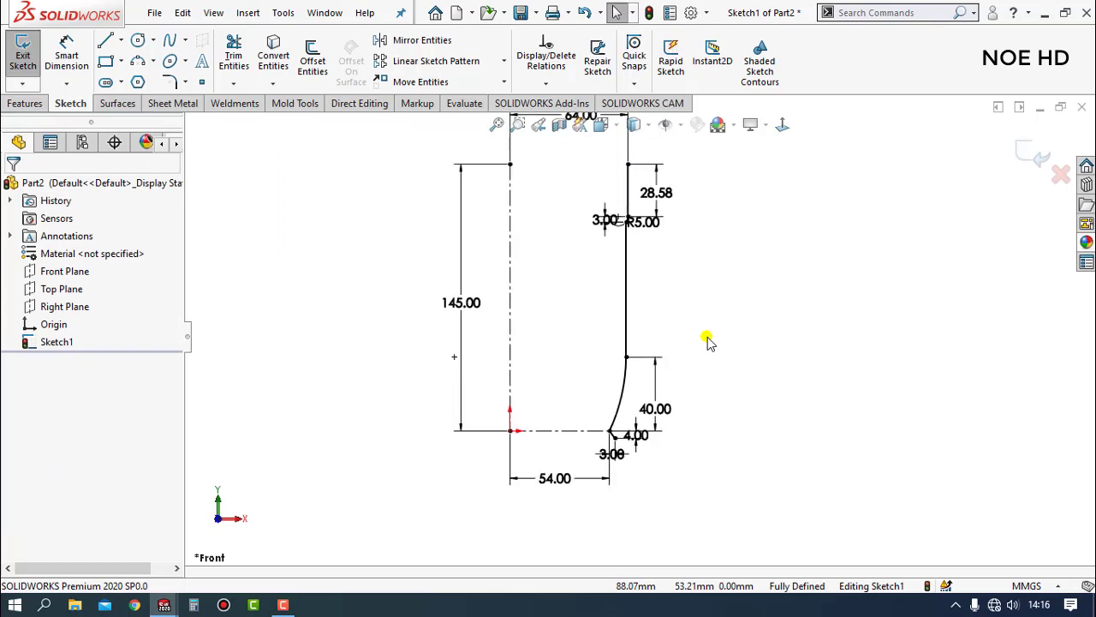
scroll(708, 341, up, 1)
scroll(641, 442, down, 2)
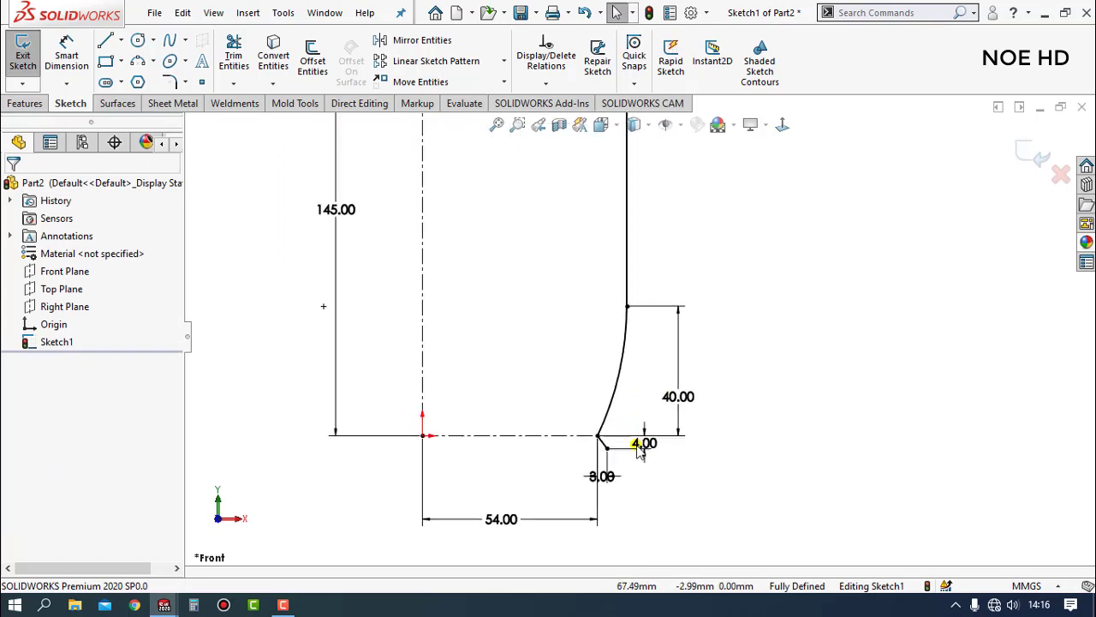
scroll(641, 443, down, 2)
- Fillet the corner between the base curve and the angled foot line at 2 mm
click(171, 82)
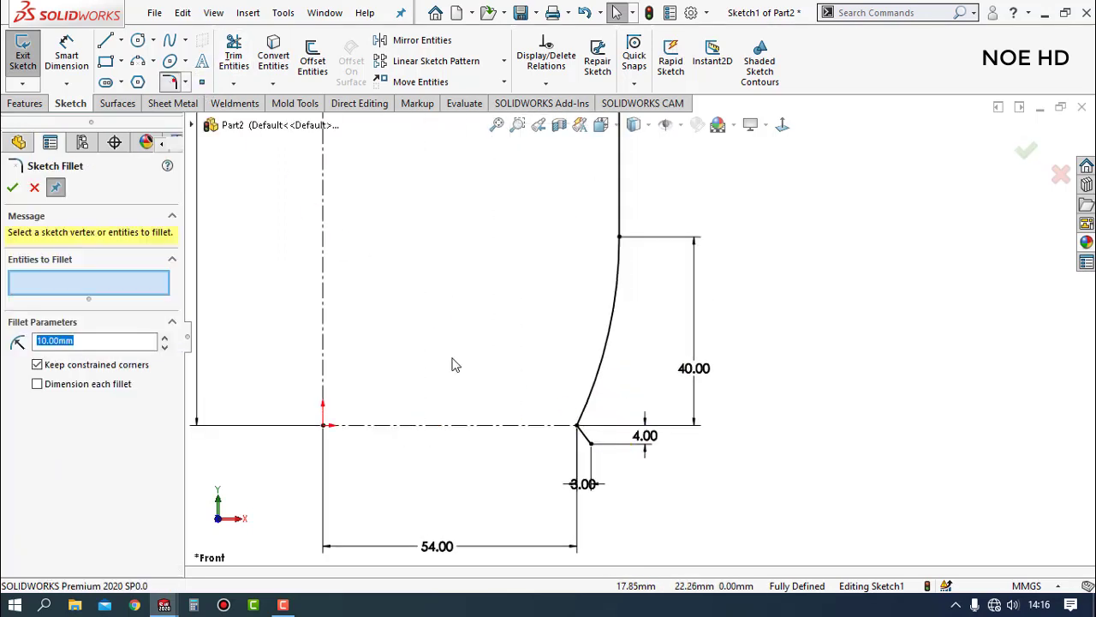
click(581, 432)
click(585, 416)
text(2)
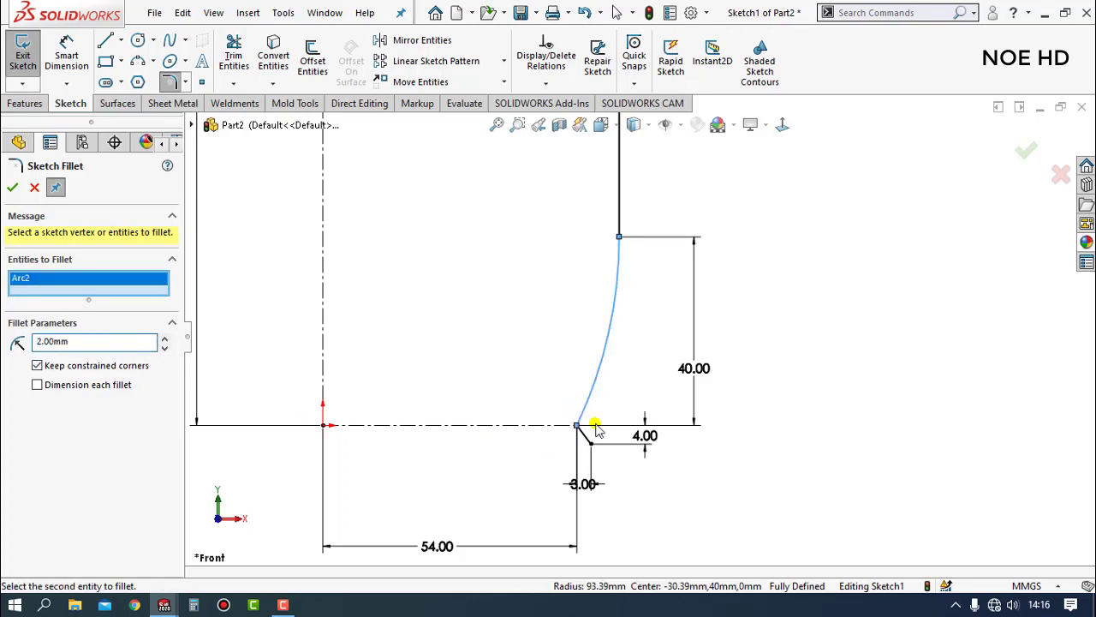
click(531, 454)
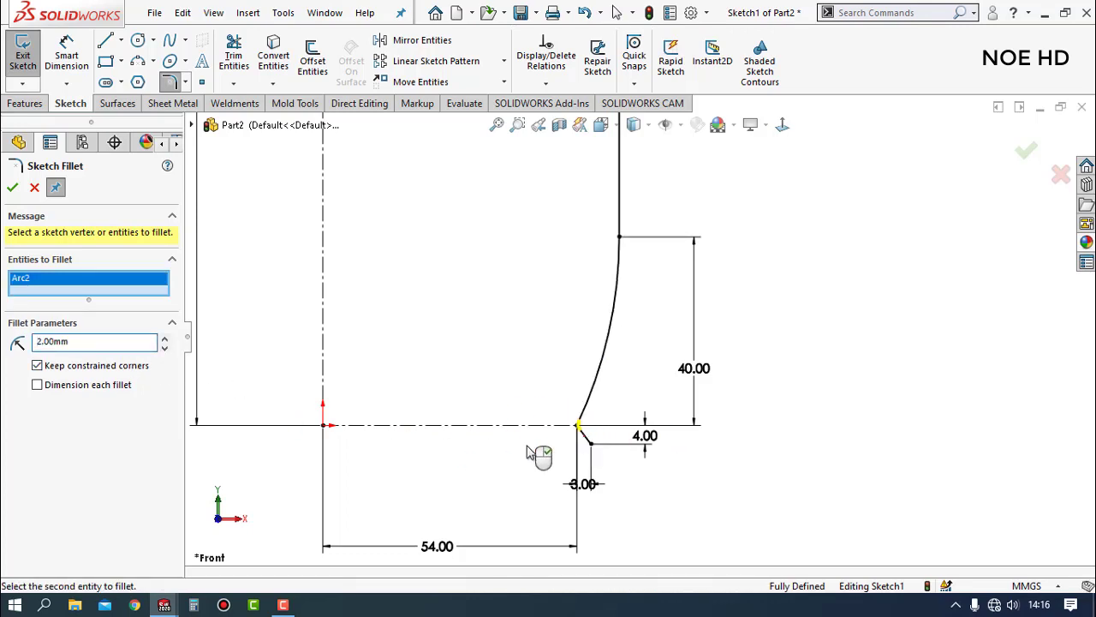
click(12, 189)
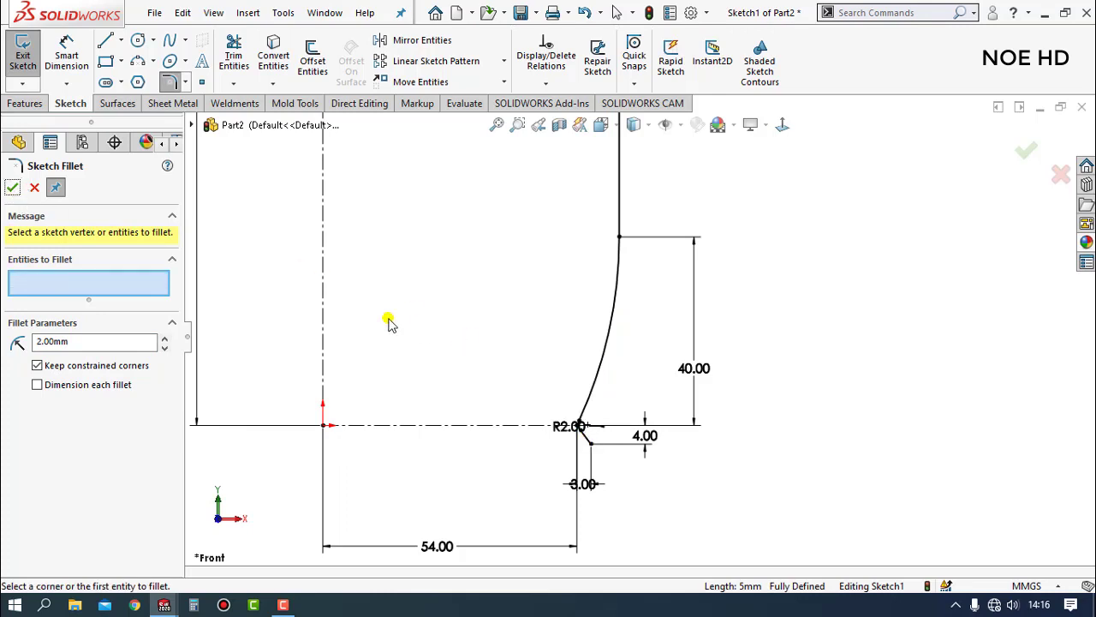
click(10, 188)
- Move the R2.00 dimension label clear of the profile geometry
scroll(595, 416, down, 1)
scroll(599, 420, down, 1)
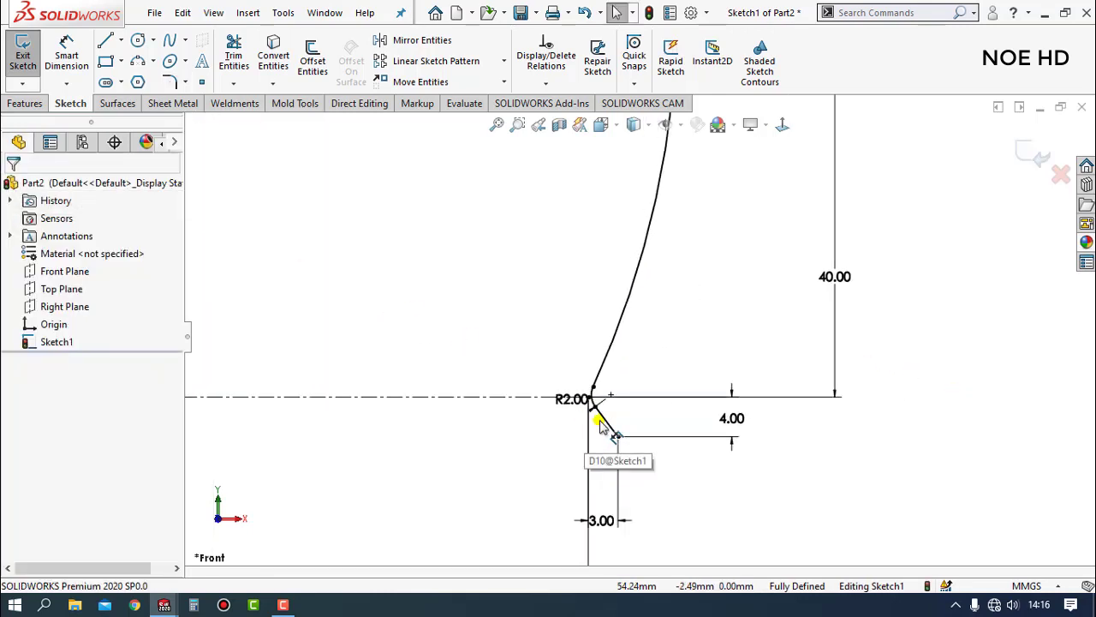
scroll(621, 413, down, 1)
scroll(614, 407, down, 1)
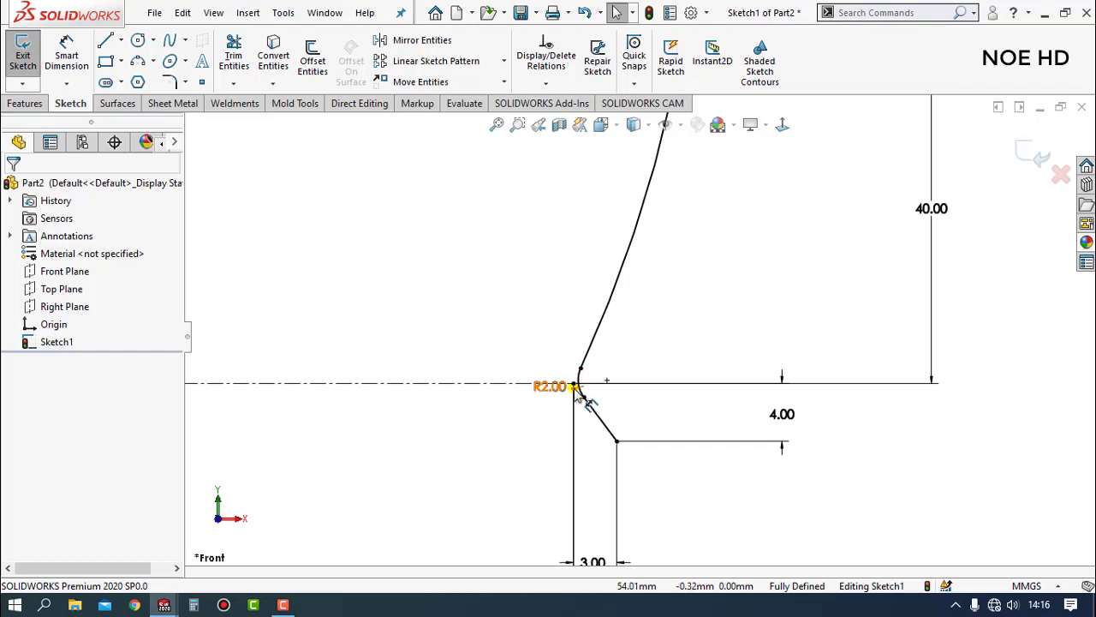
drag(576, 387, 565, 442)
click(720, 480)
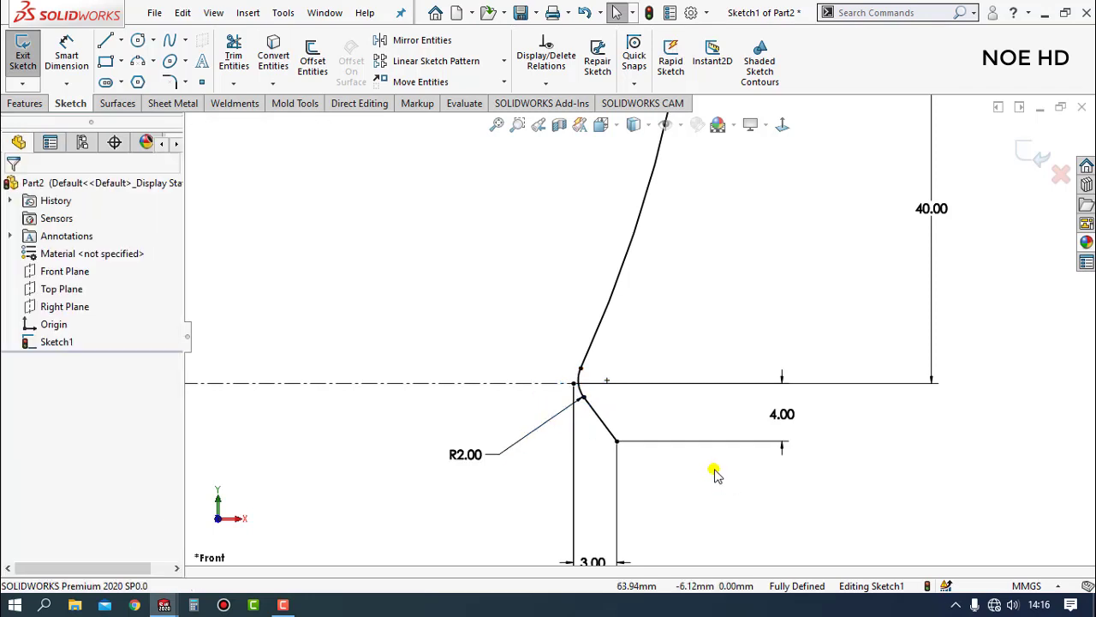
scroll(712, 472, up, 1)
scroll(692, 345, up, 2)
scroll(711, 197, up, 2)
scroll(685, 163, up, 1)
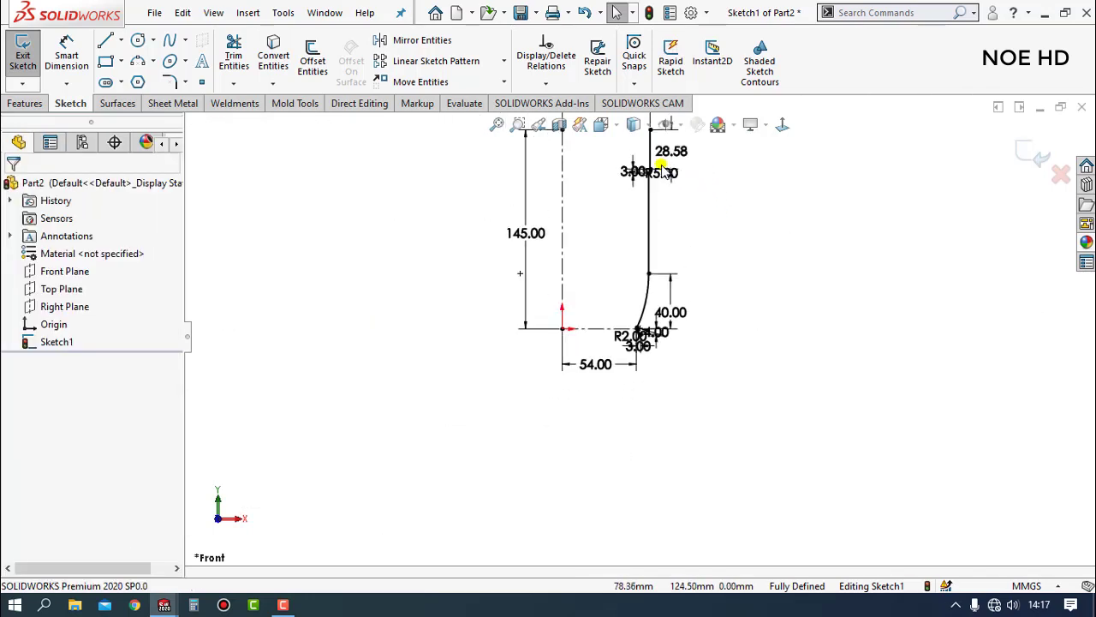
scroll(668, 137, down, 2)
click(309, 62)
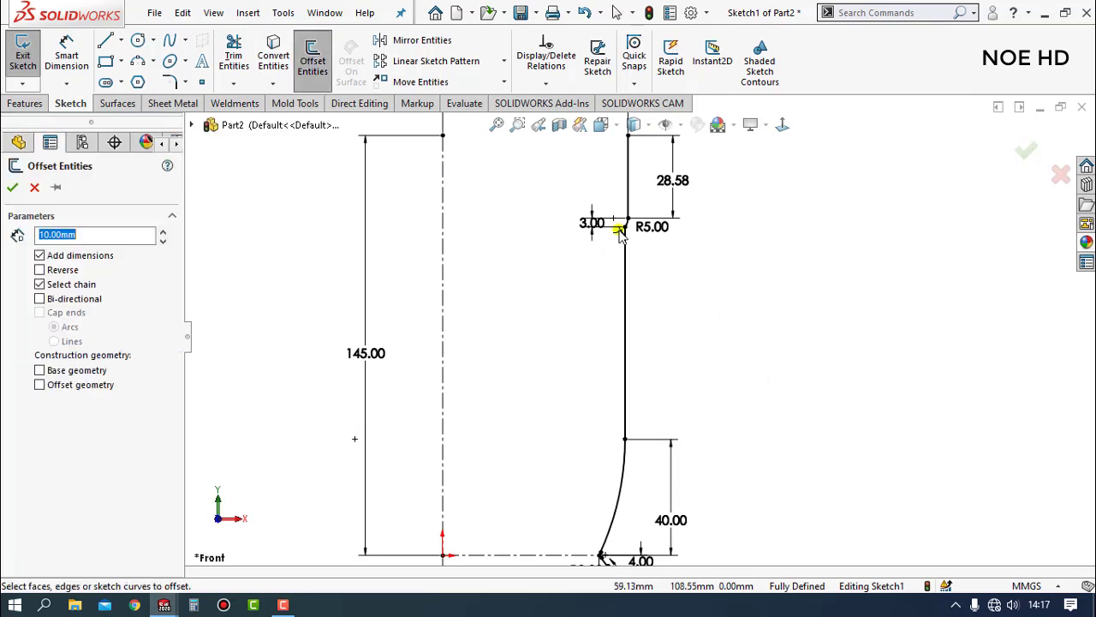
- Offset the outer profile chain inward by 1 mm
click(628, 180)
text(1)
key(Return)
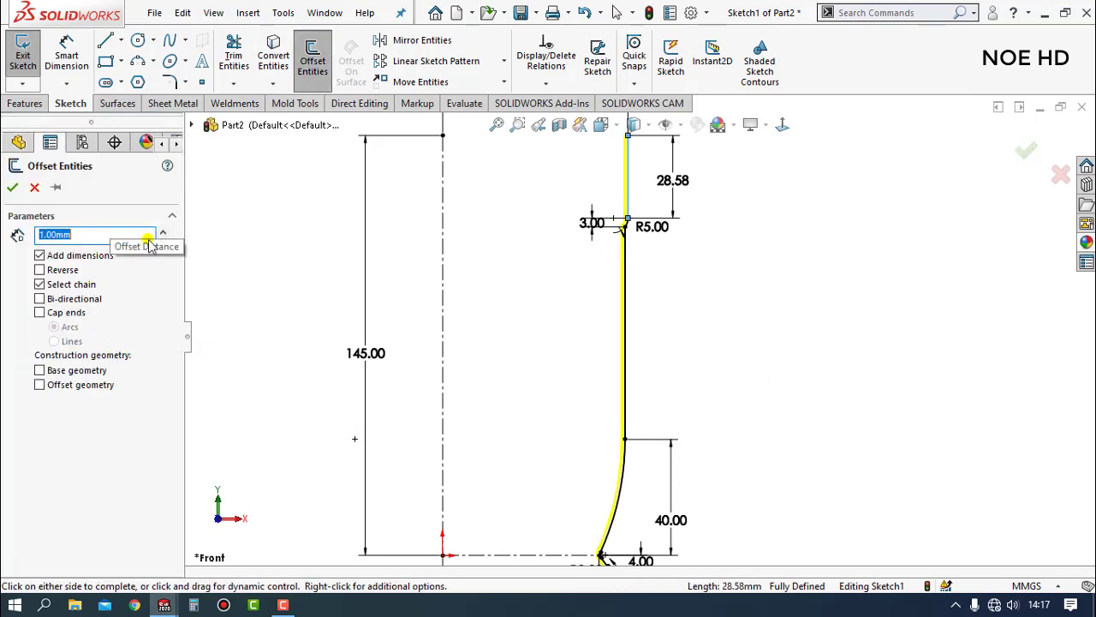
click(13, 187)
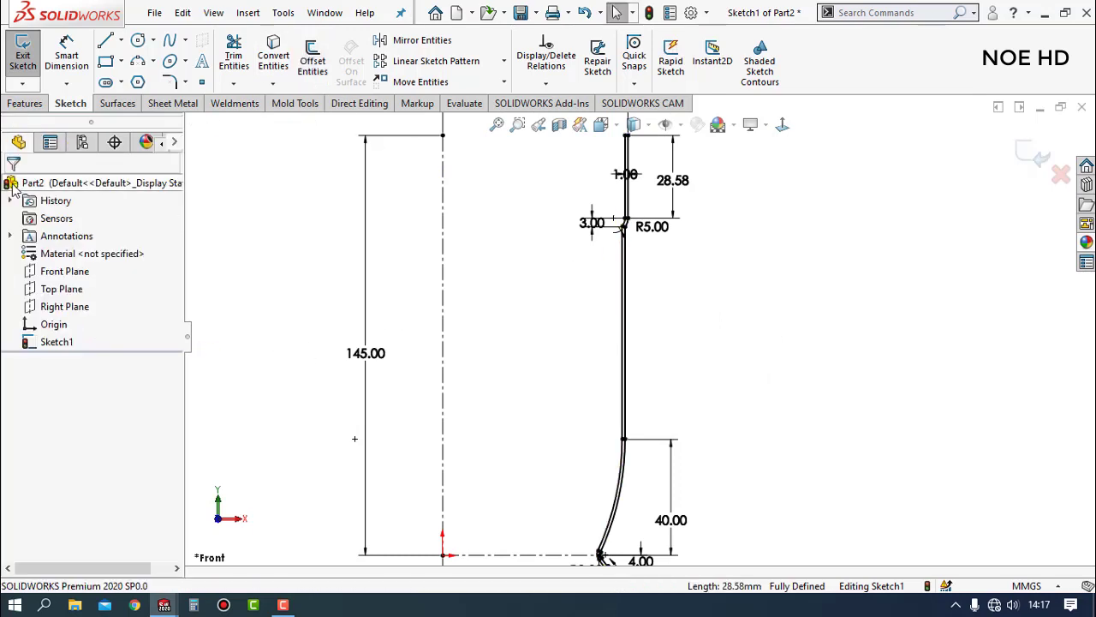
- Close the gap between the two profile foot ends with a short line
scroll(650, 510, up, 1)
scroll(619, 502, down, 3)
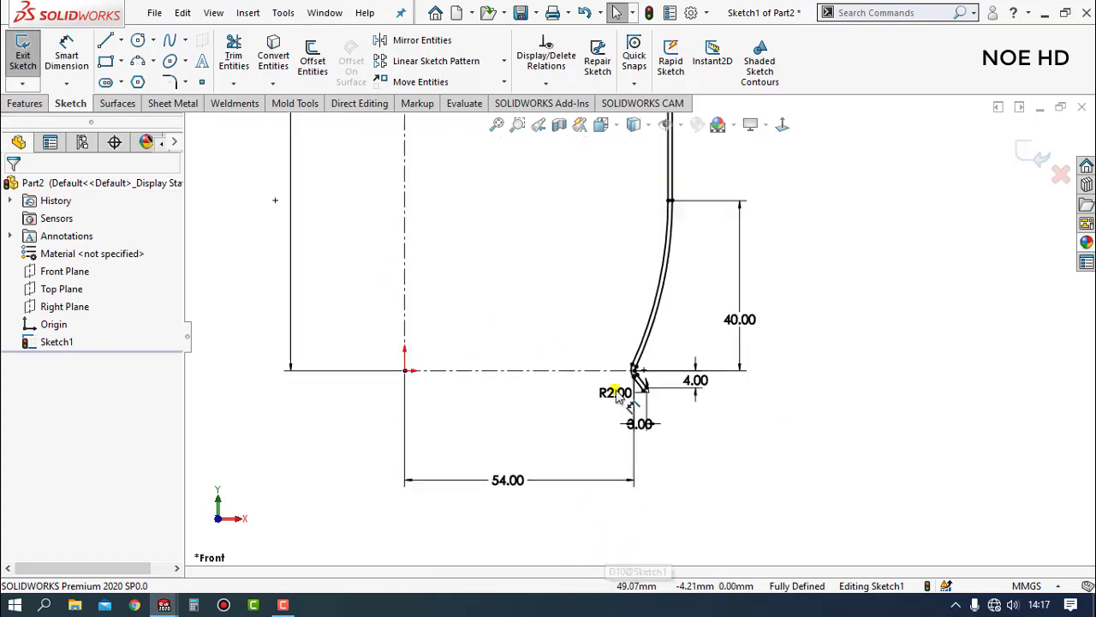
scroll(631, 386, down, 2)
scroll(642, 367, down, 2)
scroll(642, 359, down, 1)
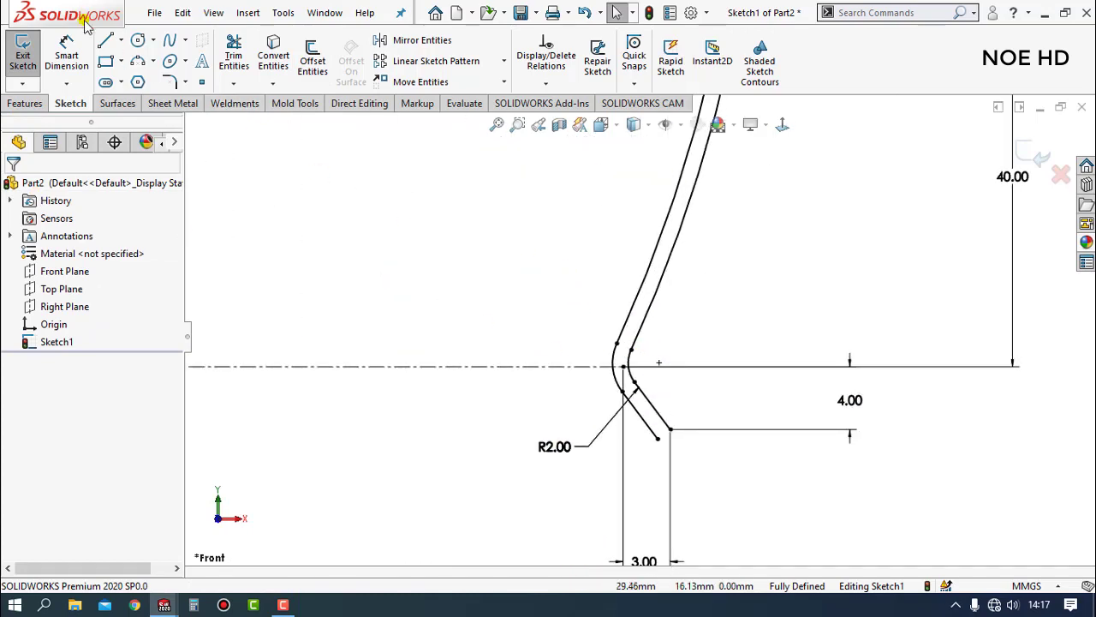
click(671, 429)
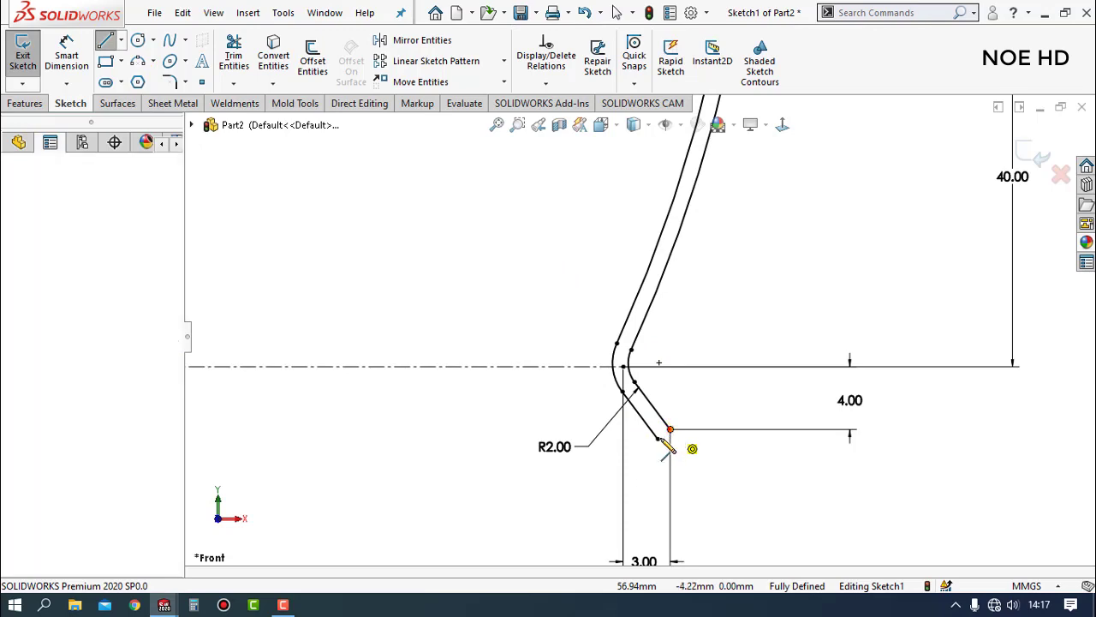
click(658, 439)
key(Escape)
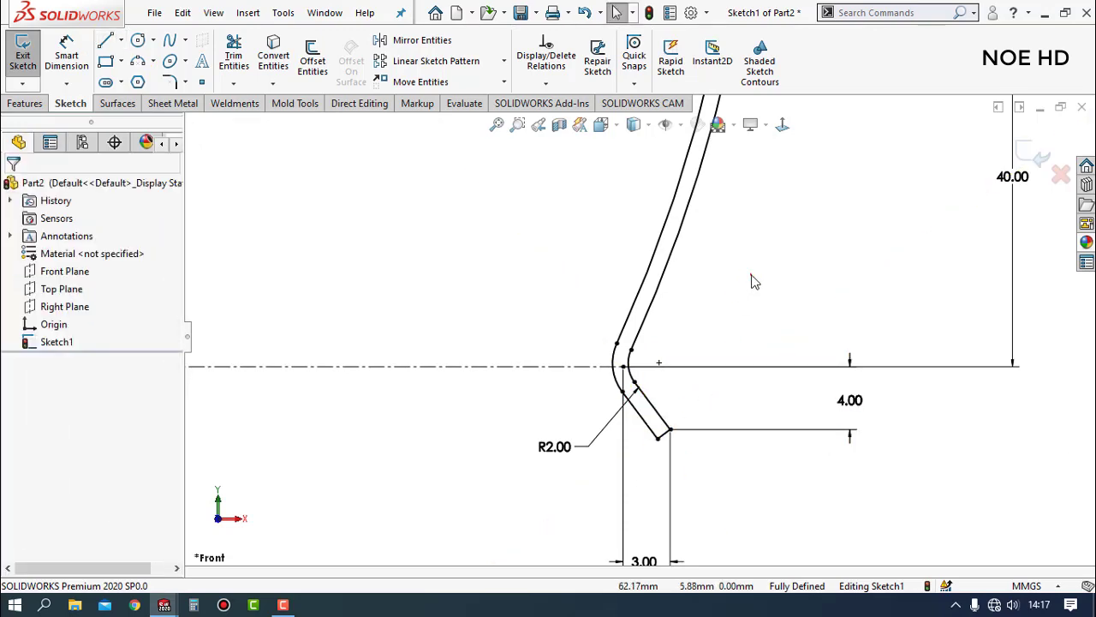
- Round both corners of the closing foot line with 0.40 mm fillets
click(180, 83)
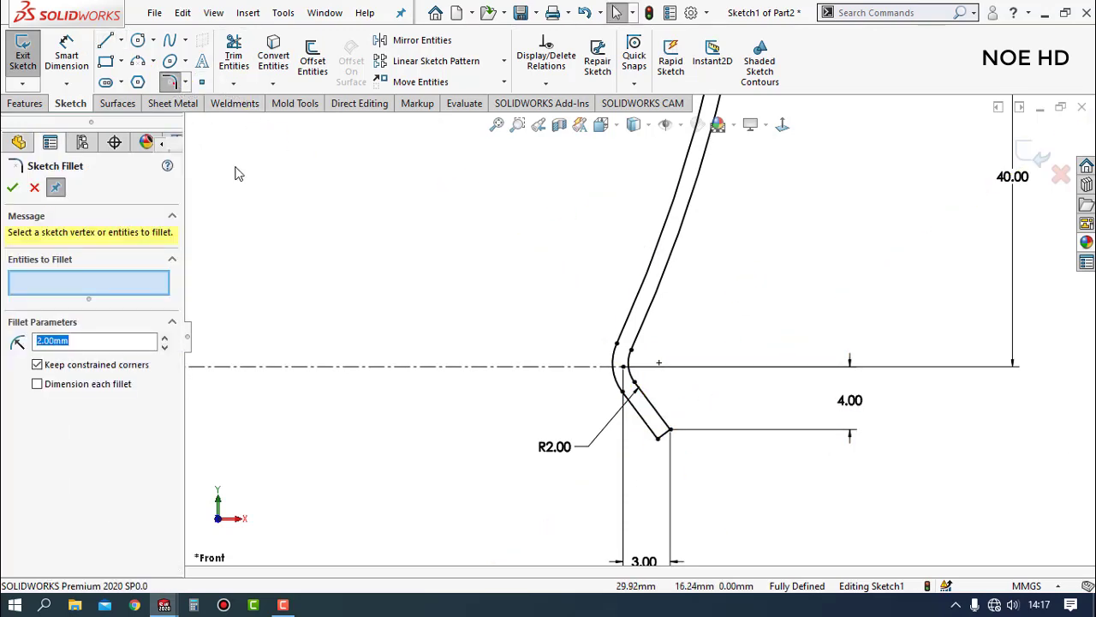
click(659, 413)
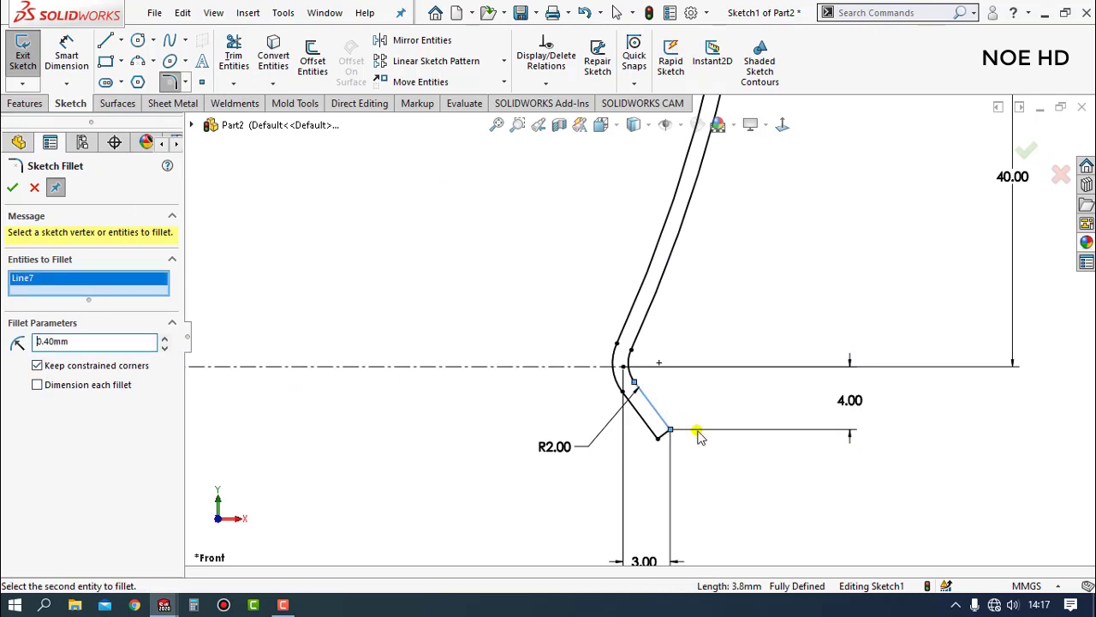
scroll(700, 437, down, 3)
click(634, 423)
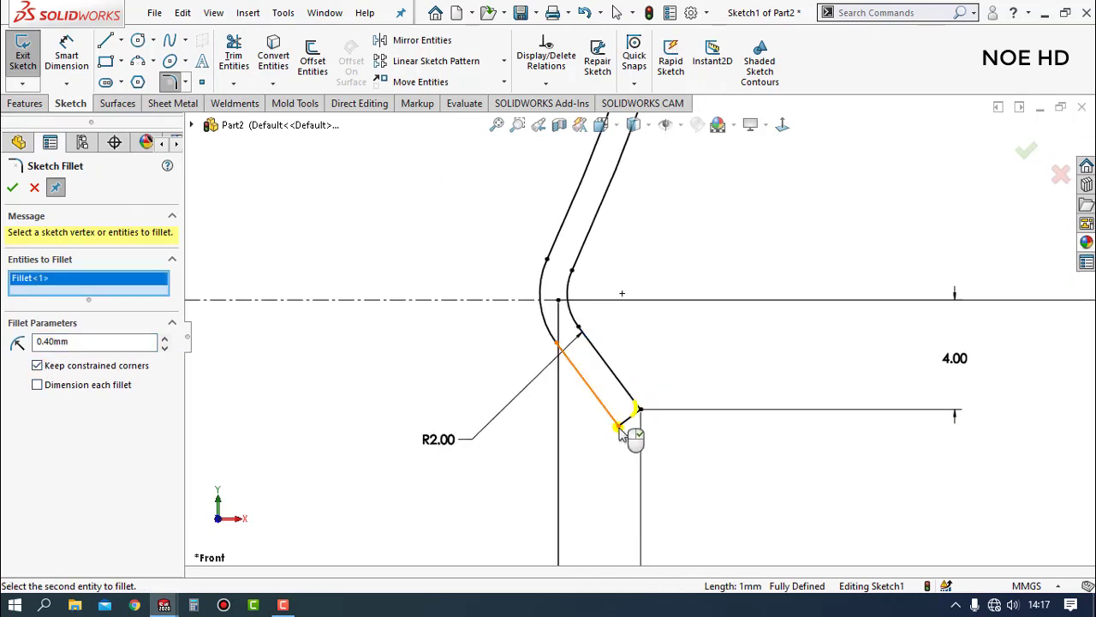
click(620, 432)
click(624, 428)
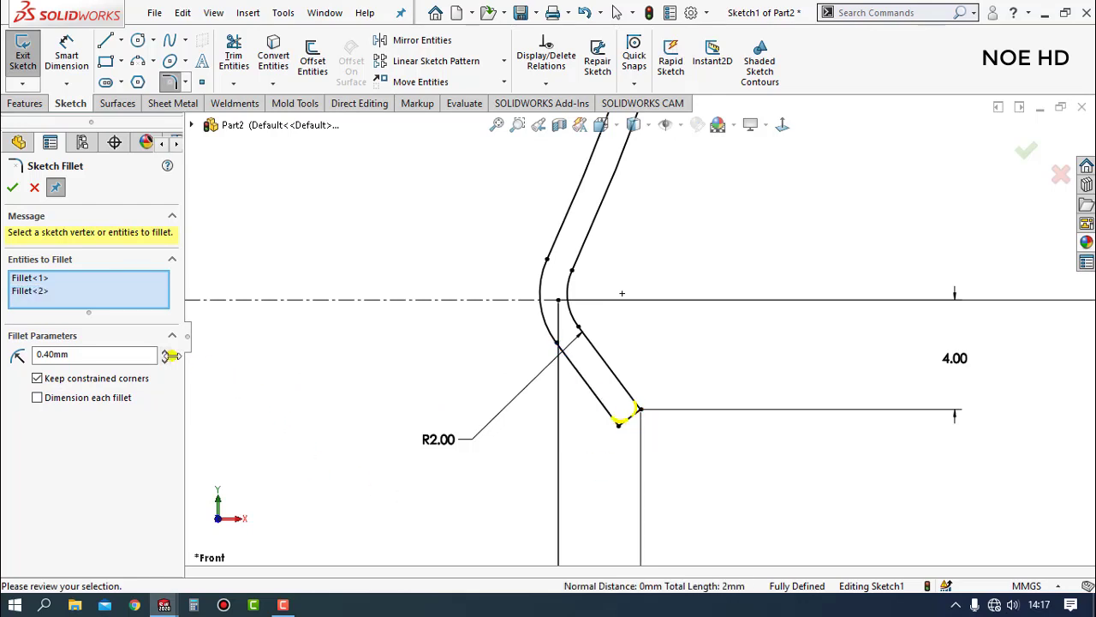
click(175, 193)
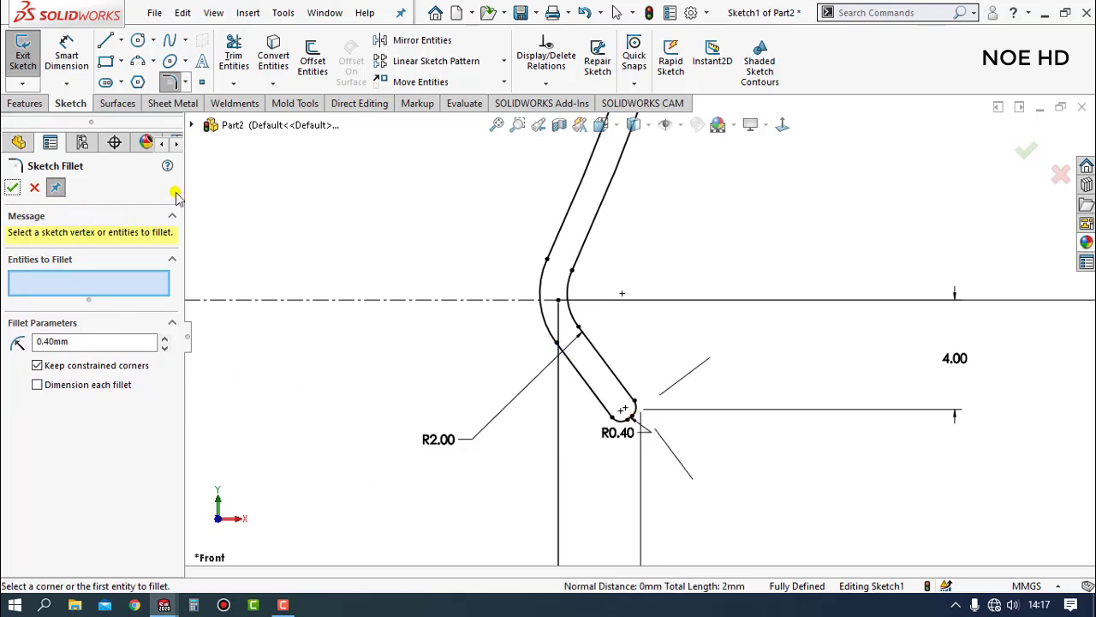
click(12, 188)
key(z)
key(z)
key(z)
key(z)
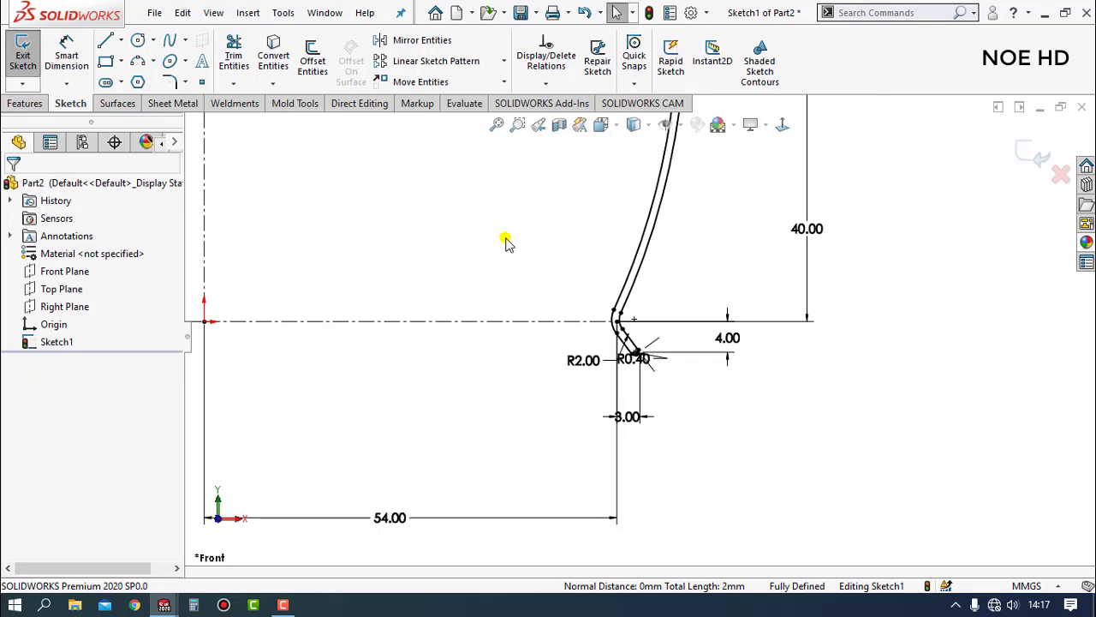
- Draw a horizontal line from the rim's inner bend to the vertical centerline
click(105, 40)
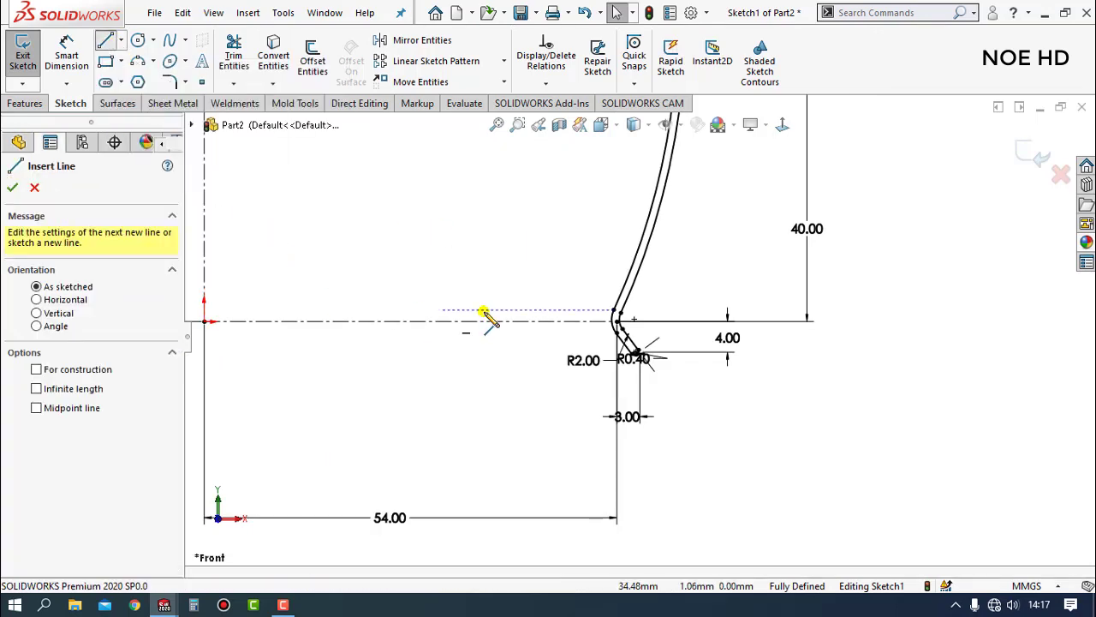
scroll(232, 296, down, 3)
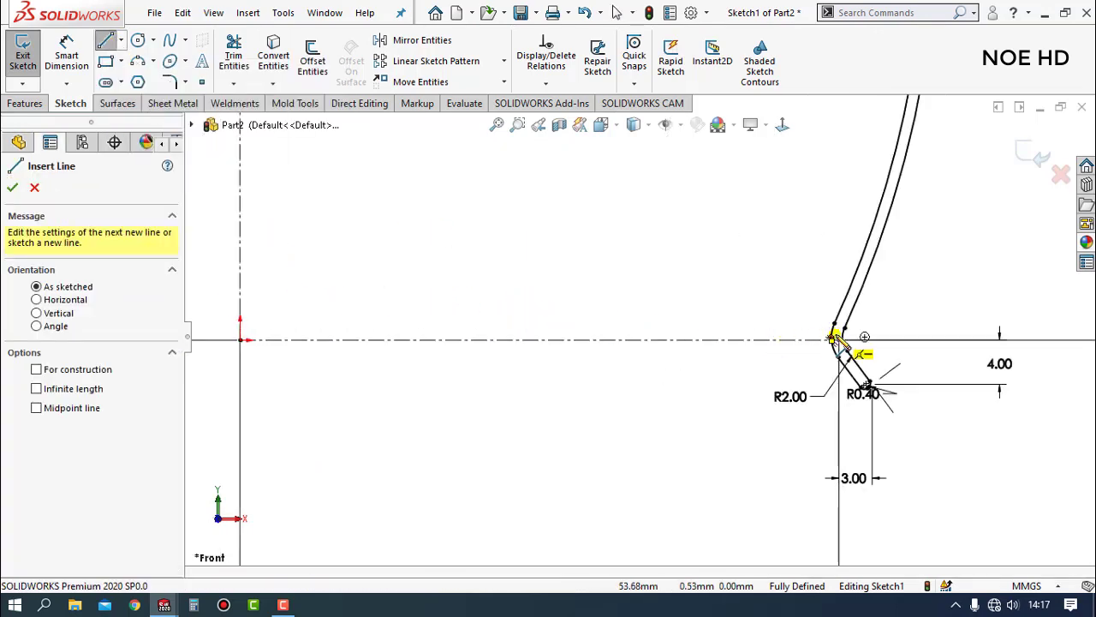
scroll(784, 281, down, 2)
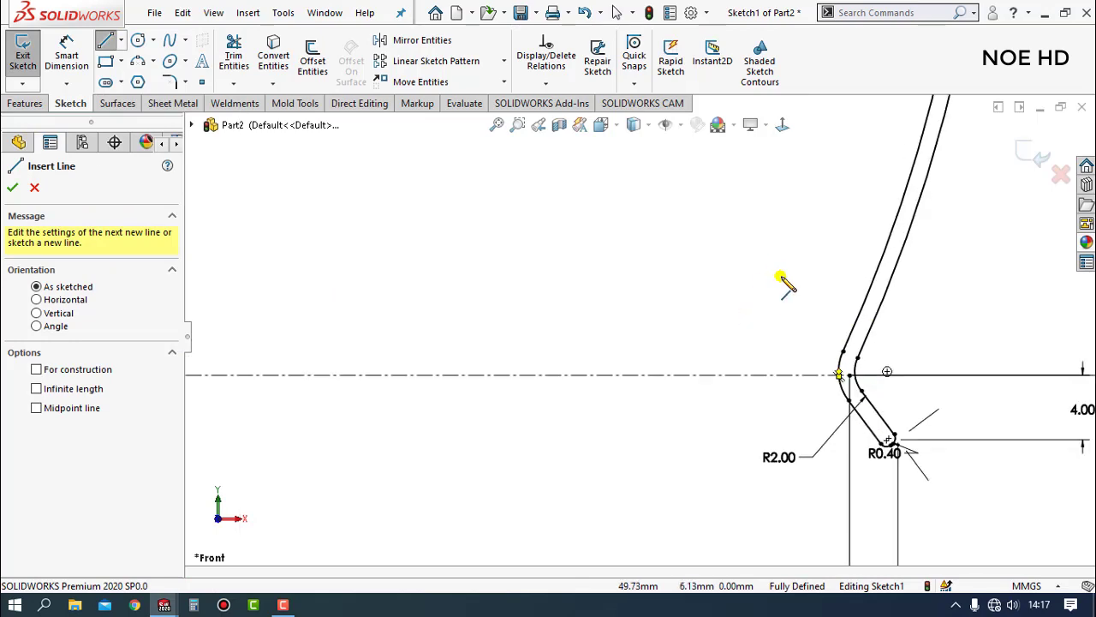
click(842, 373)
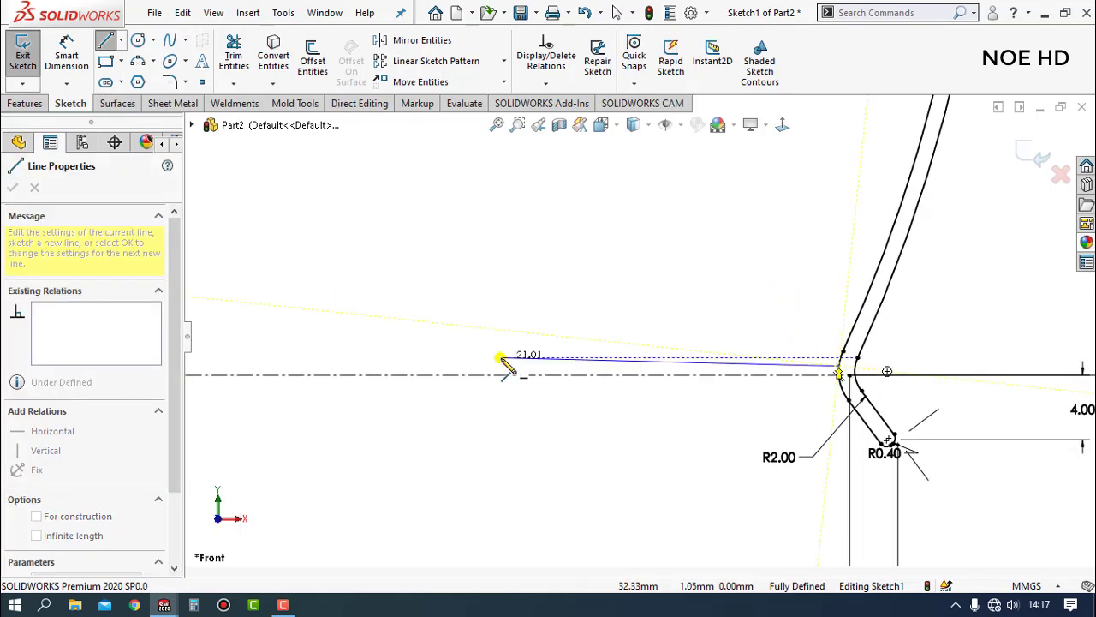
scroll(497, 365, up, 2)
scroll(445, 351, up, 2)
click(374, 343)
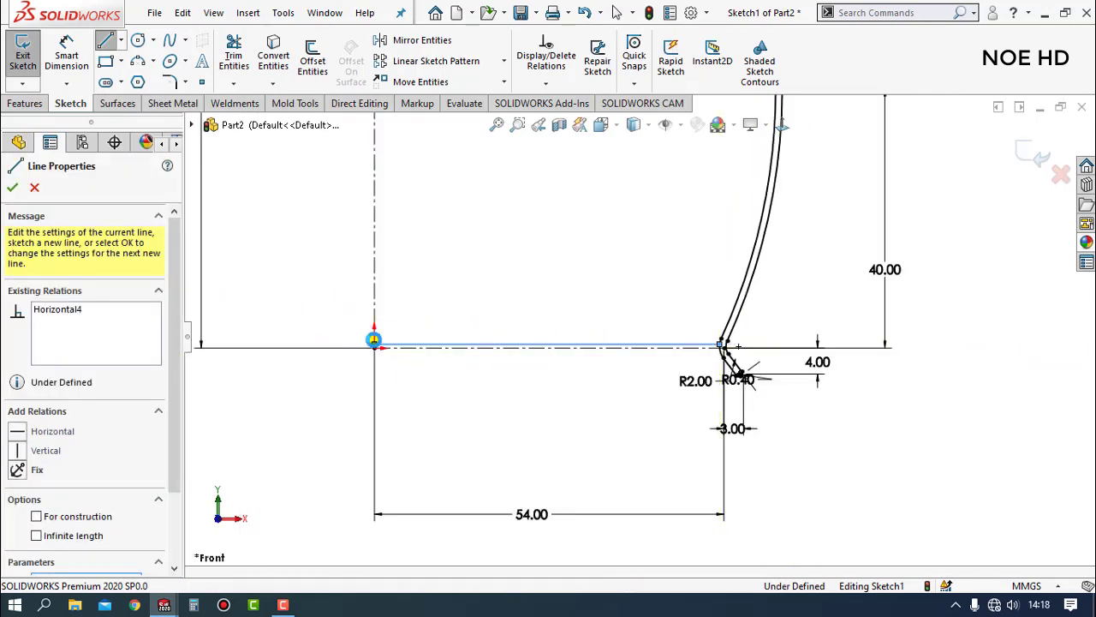
key(Escape)
- Dimension the new line 0.5 mm above the horizontal centerline
scroll(555, 366, down, 4)
right_drag(607, 489, 608, 428)
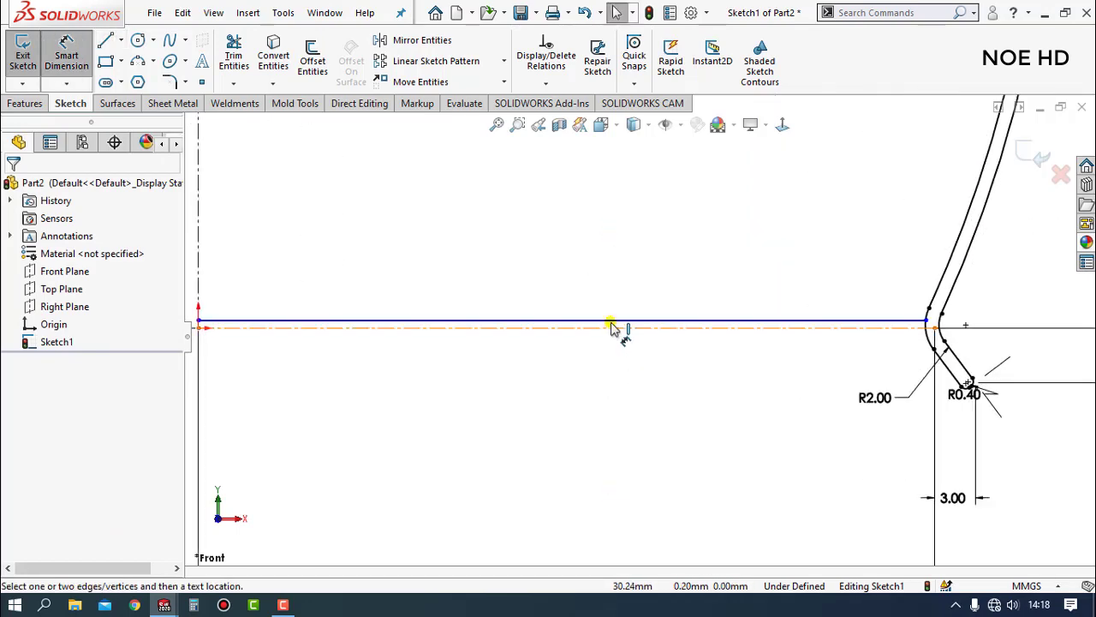
click(611, 328)
click(621, 287)
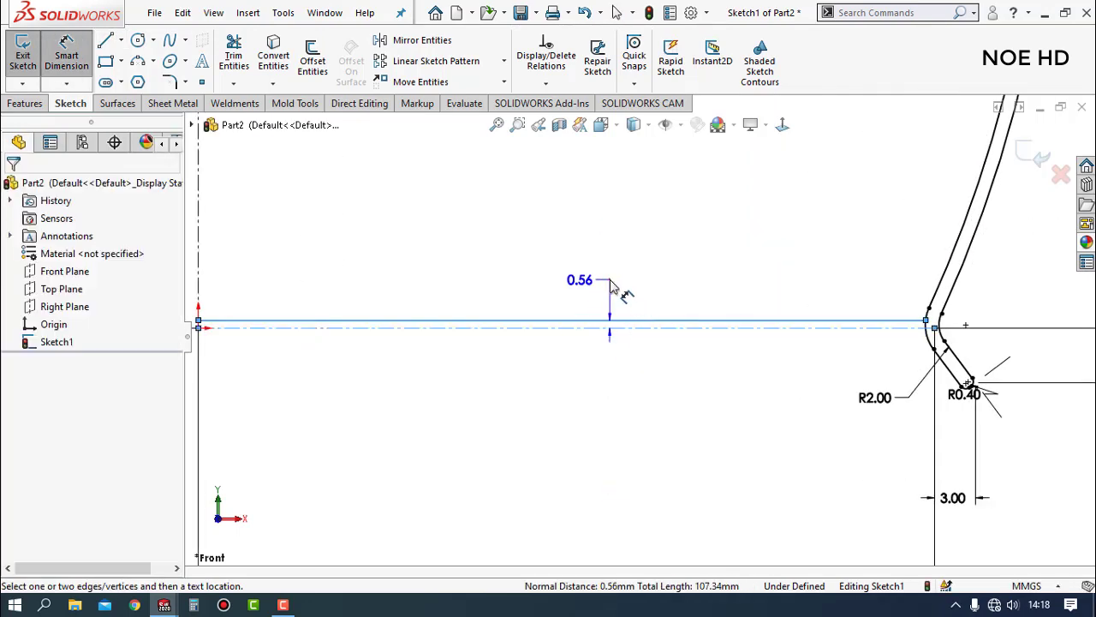
text(0.5)
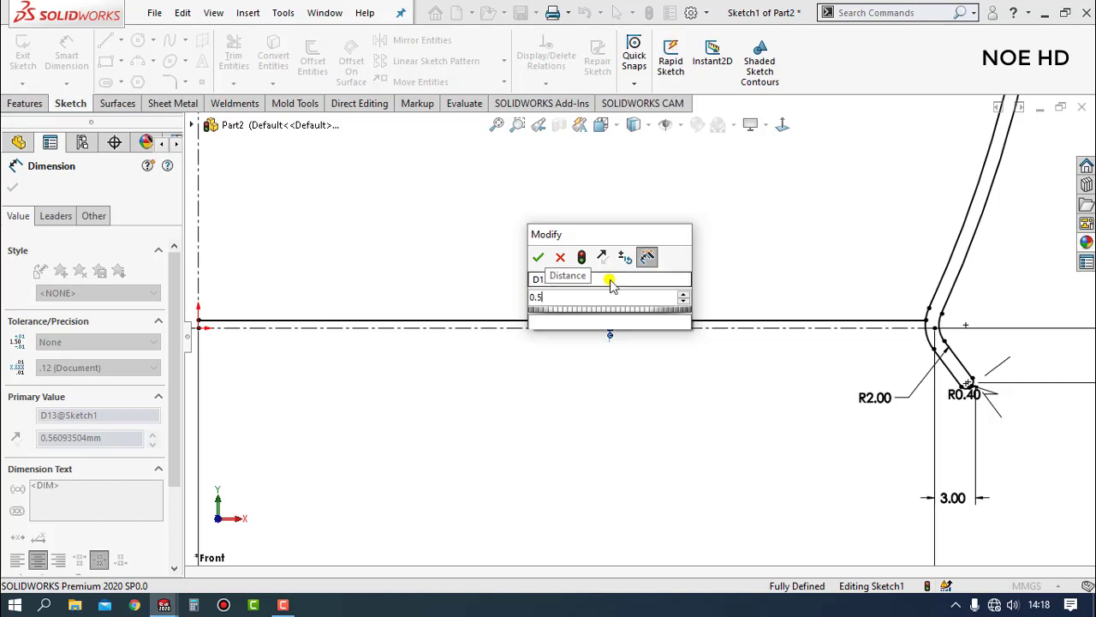
key(Return)
click(722, 446)
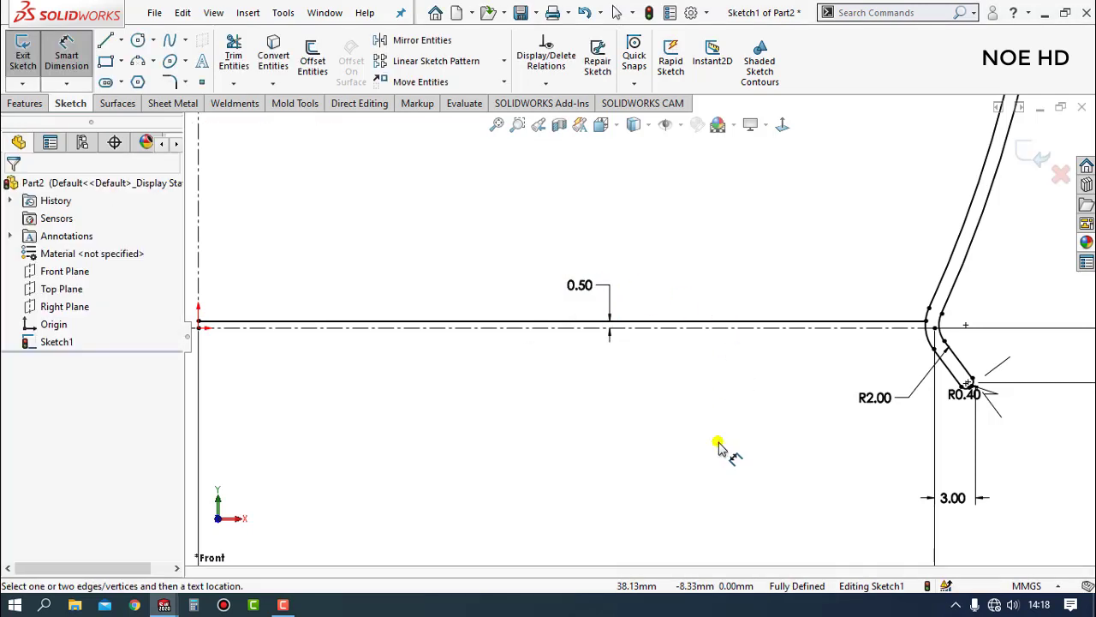
click(390, 39)
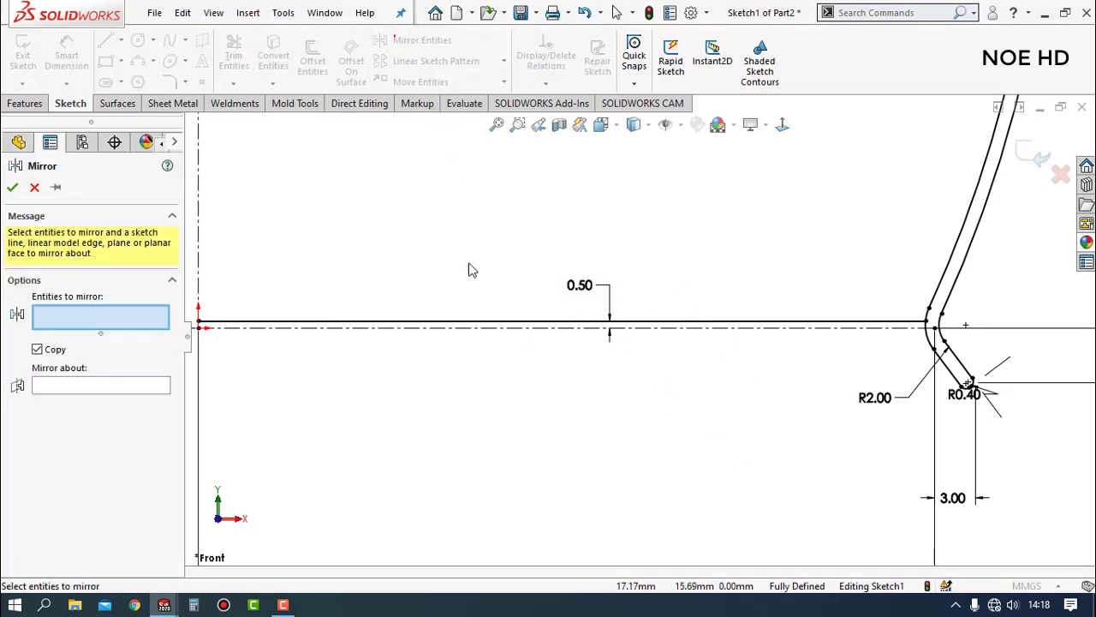
- Mirror the 0.5 mm line (Line14) about the horizontal centerline (Line2)
click(537, 320)
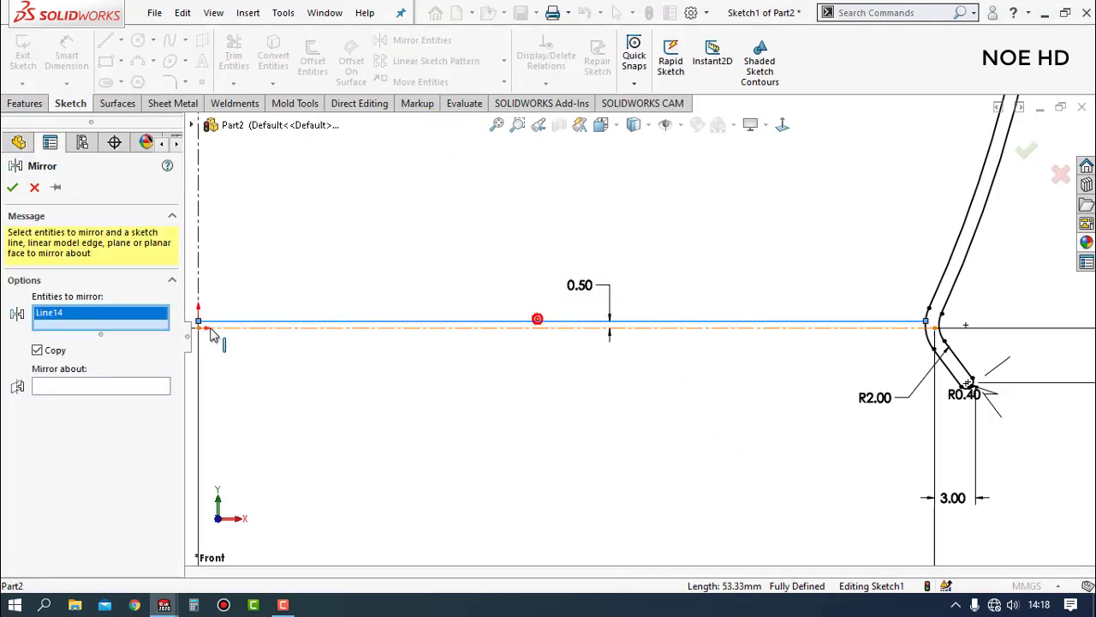
click(101, 386)
click(496, 325)
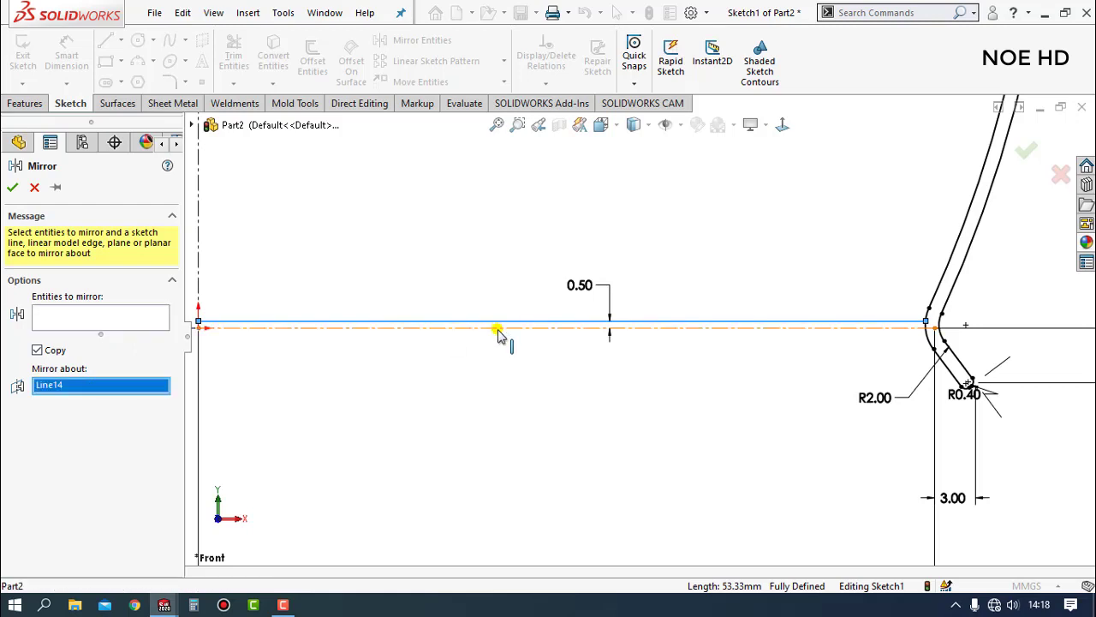
click(501, 326)
click(505, 329)
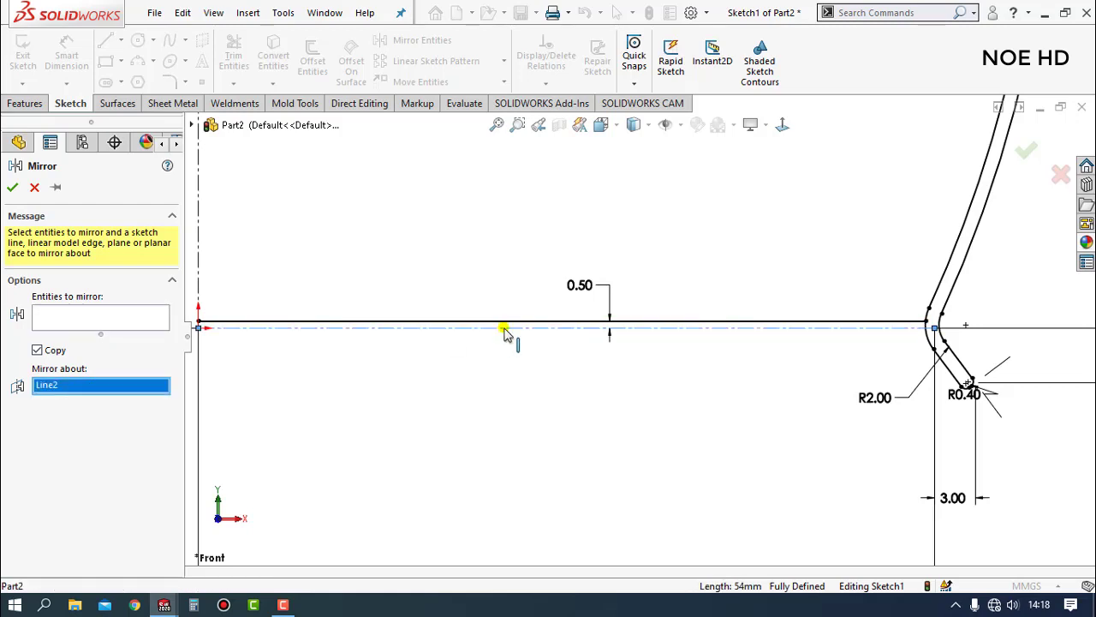
click(145, 319)
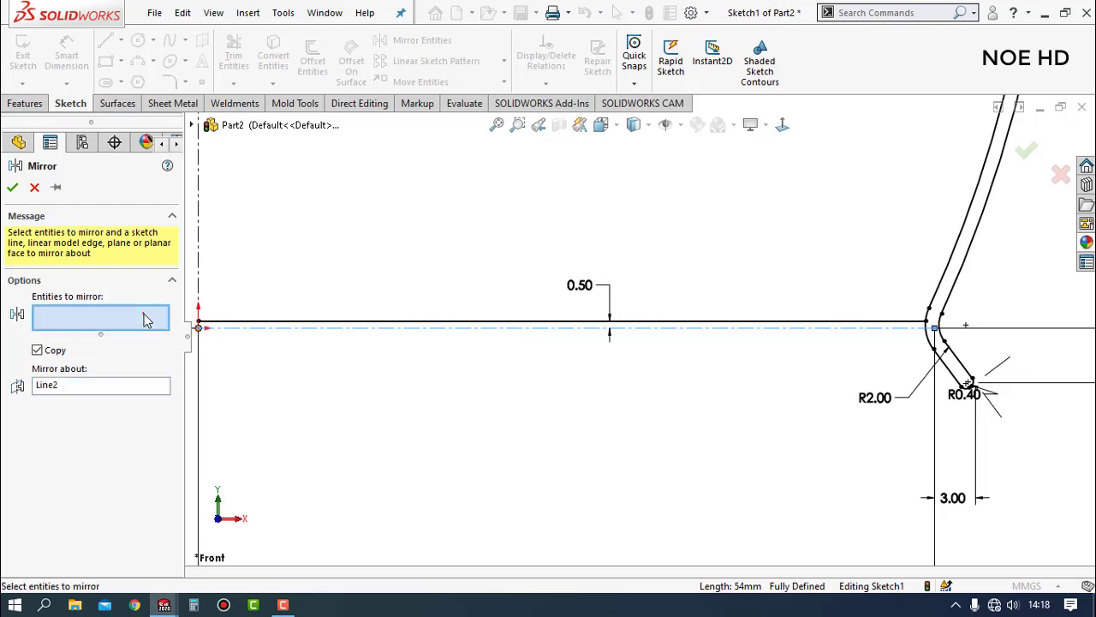
click(247, 322)
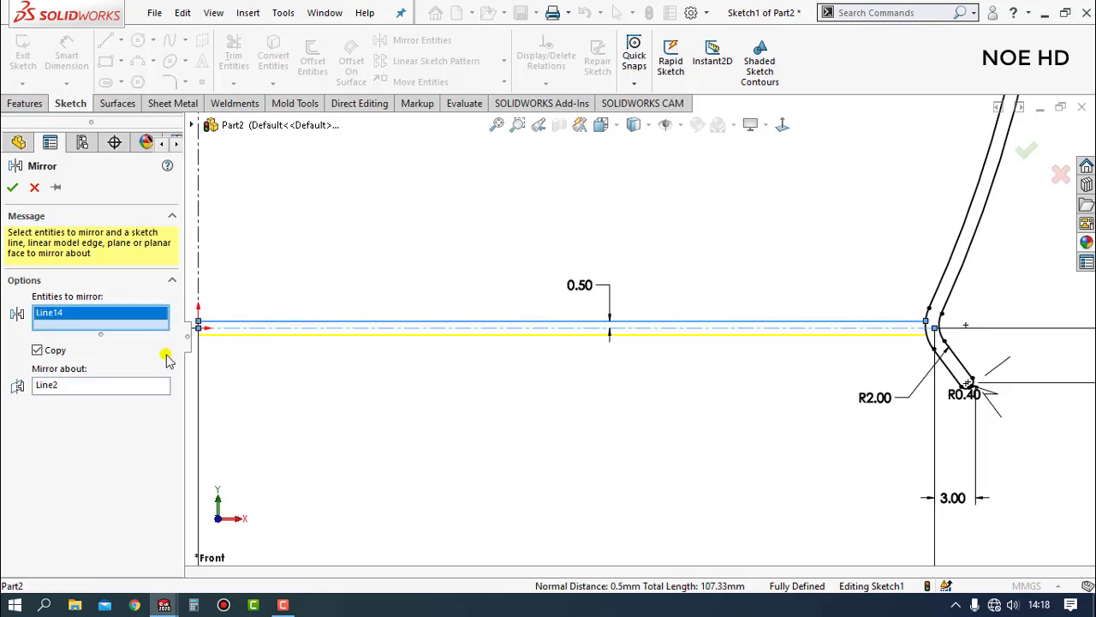
click(14, 190)
scroll(930, 325, down, 2)
- Trim away the rim curve between the two channel lines
scroll(857, 340, down, 2)
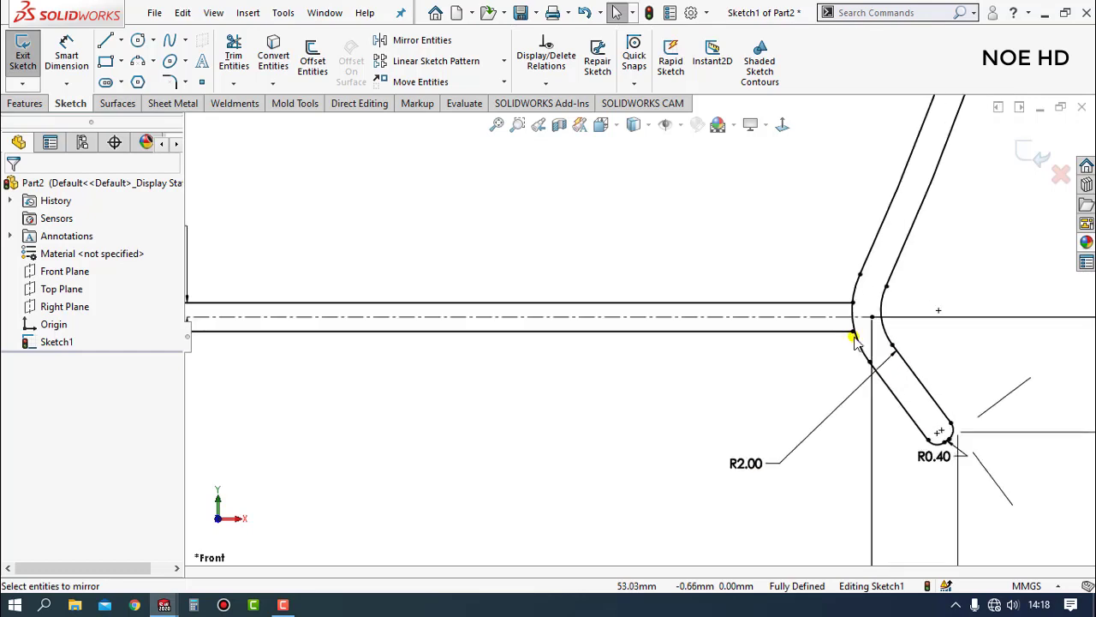
scroll(854, 340, down, 2)
scroll(809, 329, down, 1)
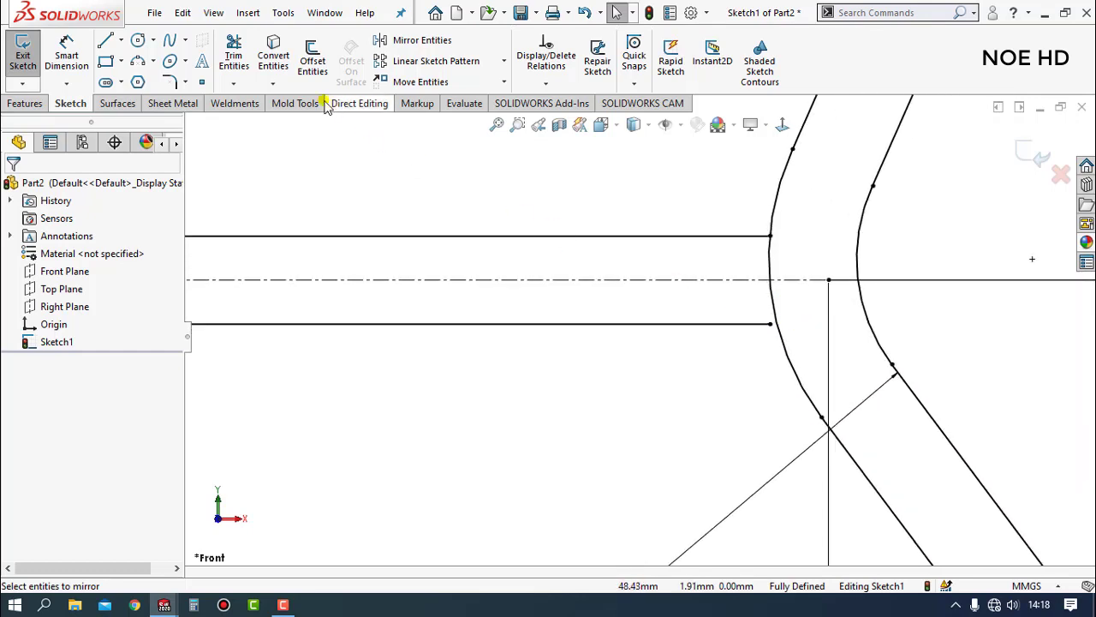
click(234, 83)
click(257, 100)
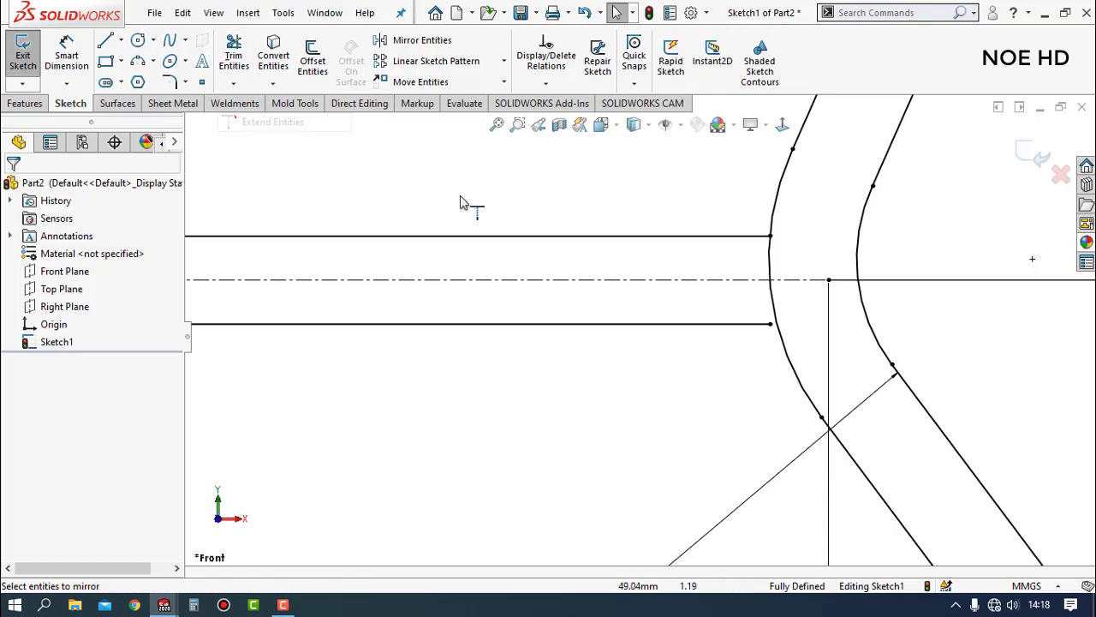
click(771, 311)
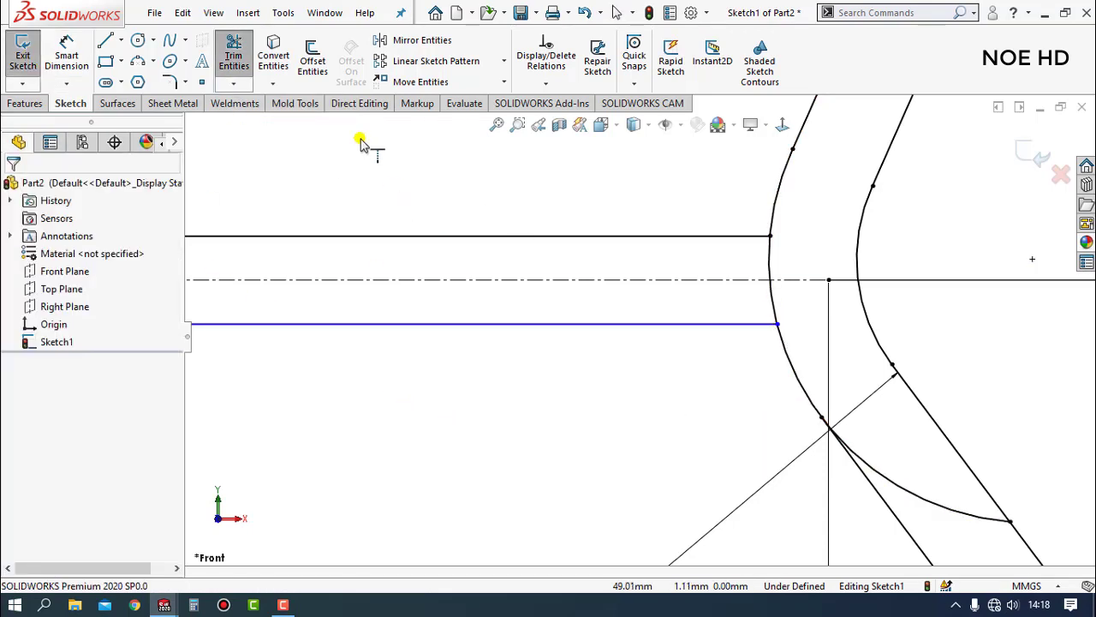
click(251, 57)
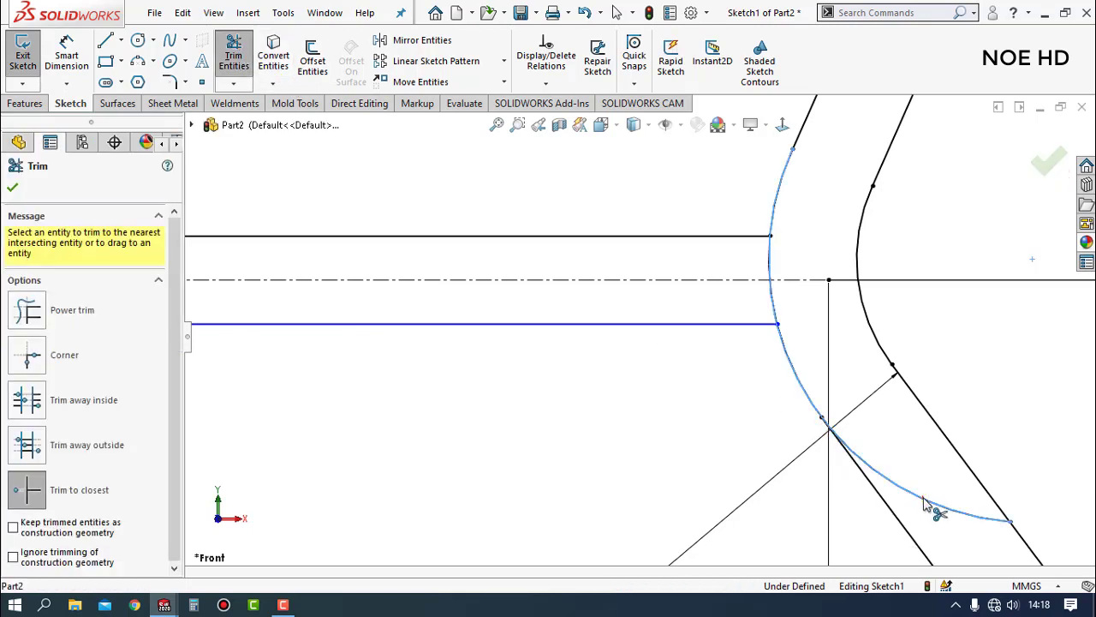
scroll(923, 503, down, 3)
key(Escape)
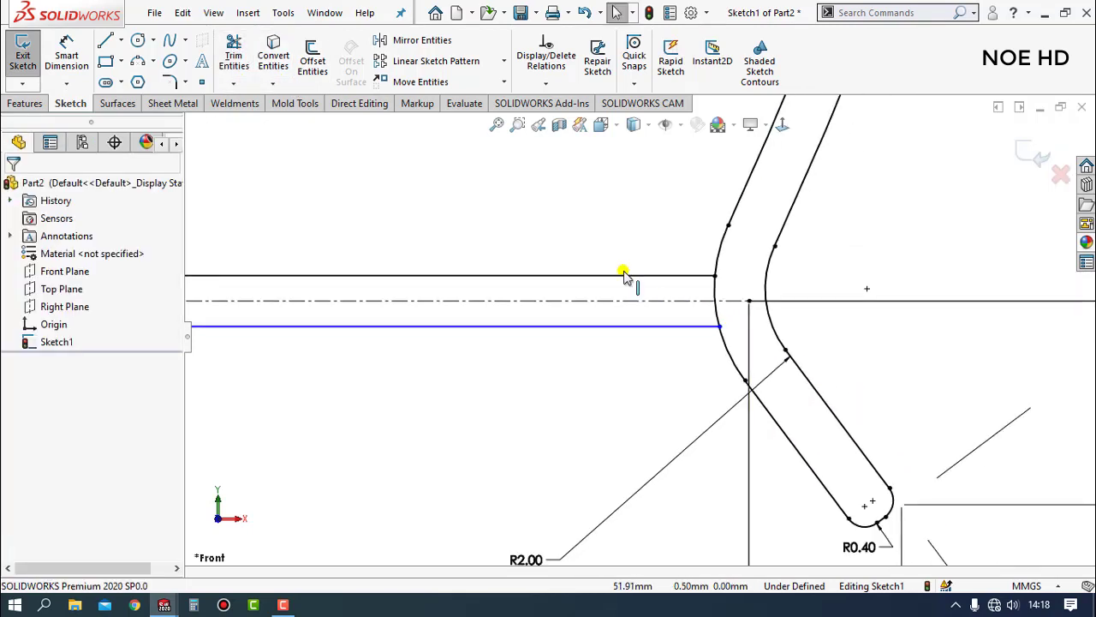
- Dimension the lower channel line to 53.41 mm long, fully defining the sketch
click(73, 60)
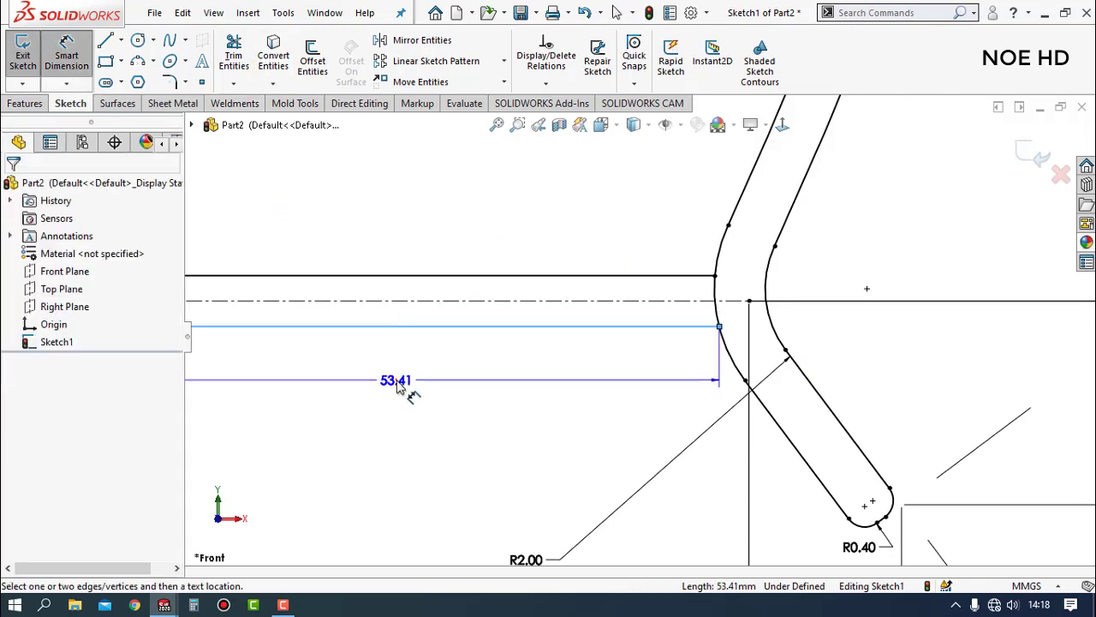
click(399, 382)
click(326, 358)
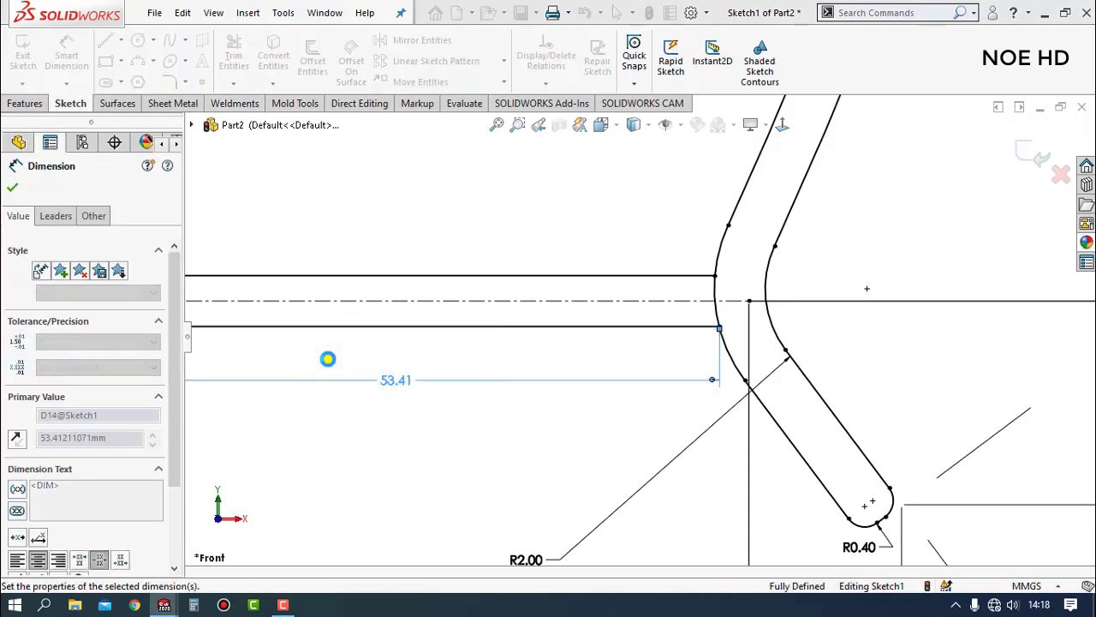
key(Escape)
key(Escape)
click(247, 48)
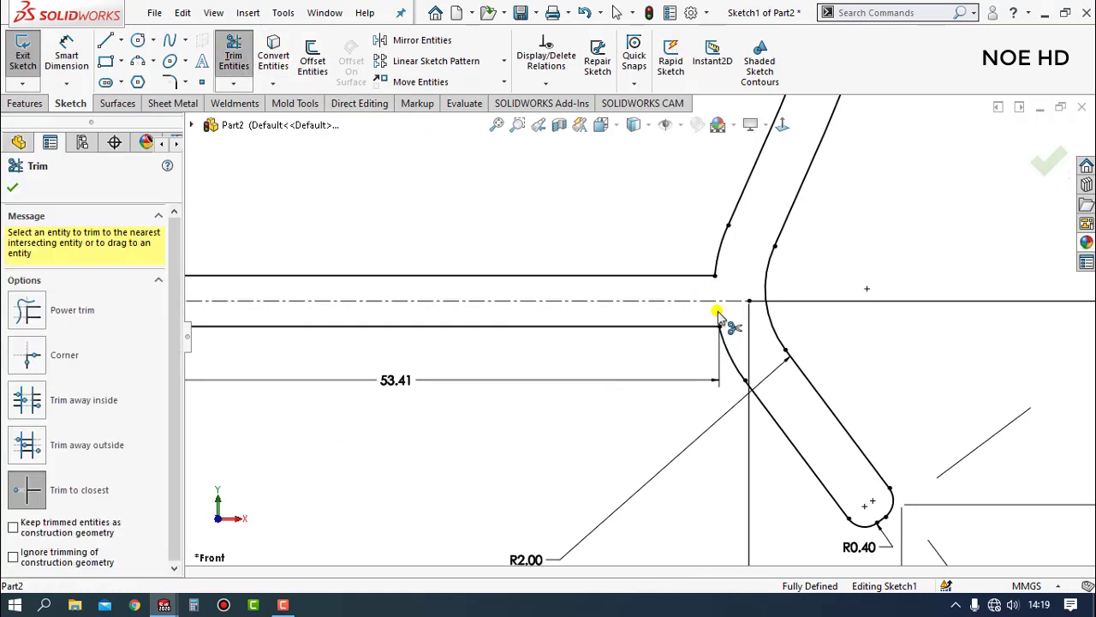
key(Escape)
click(170, 81)
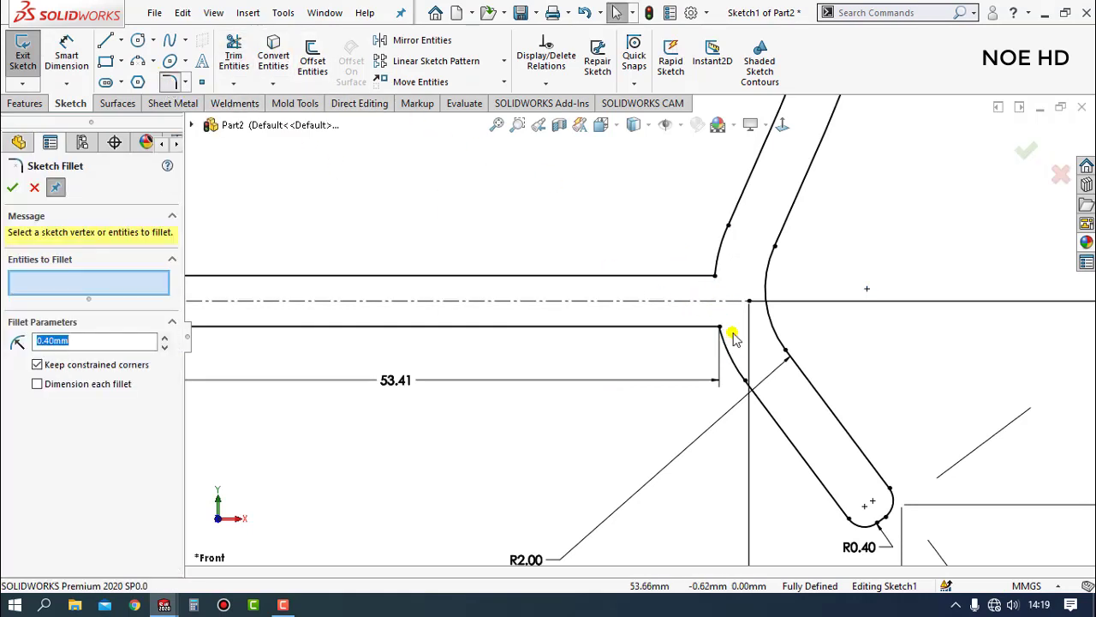
- Round both corners where the channel lines meet the rim with 0.50 mm fillets
click(714, 274)
click(719, 329)
text(0.5)
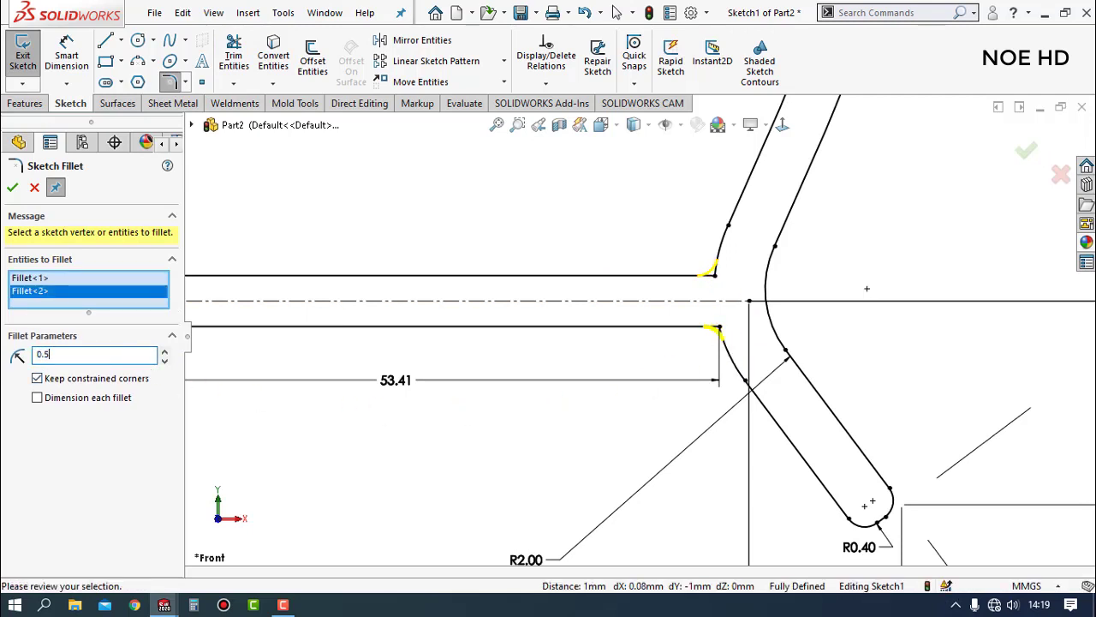
click(11, 188)
click(16, 188)
scroll(387, 252, up, 2)
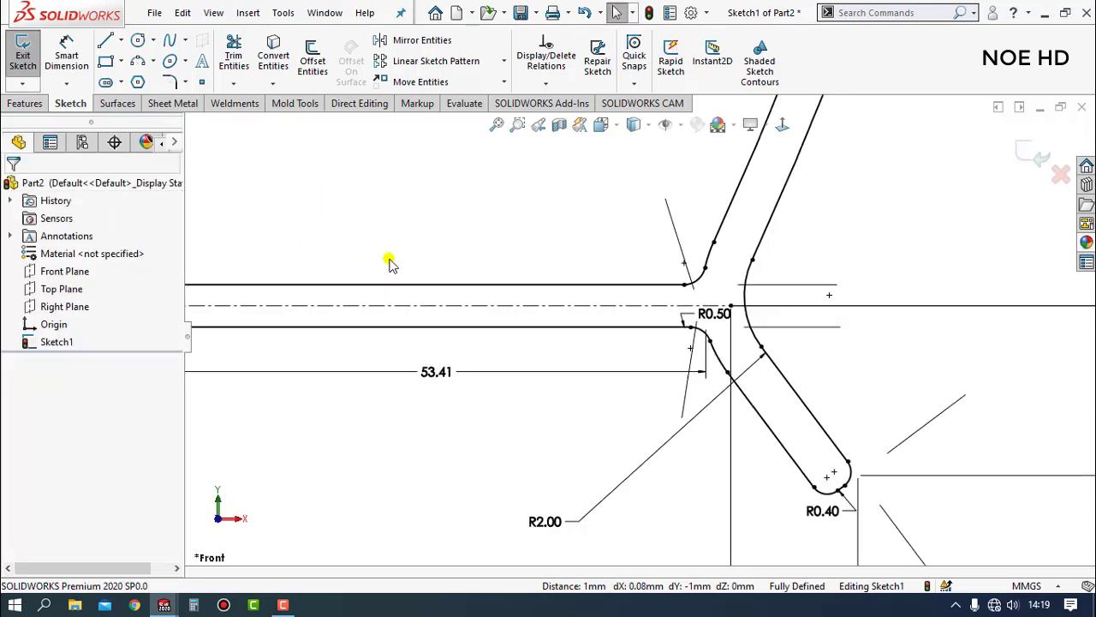
scroll(387, 255, up, 2)
scroll(364, 285, up, 2)
scroll(364, 285, up, 2)
scroll(328, 306, down, 3)
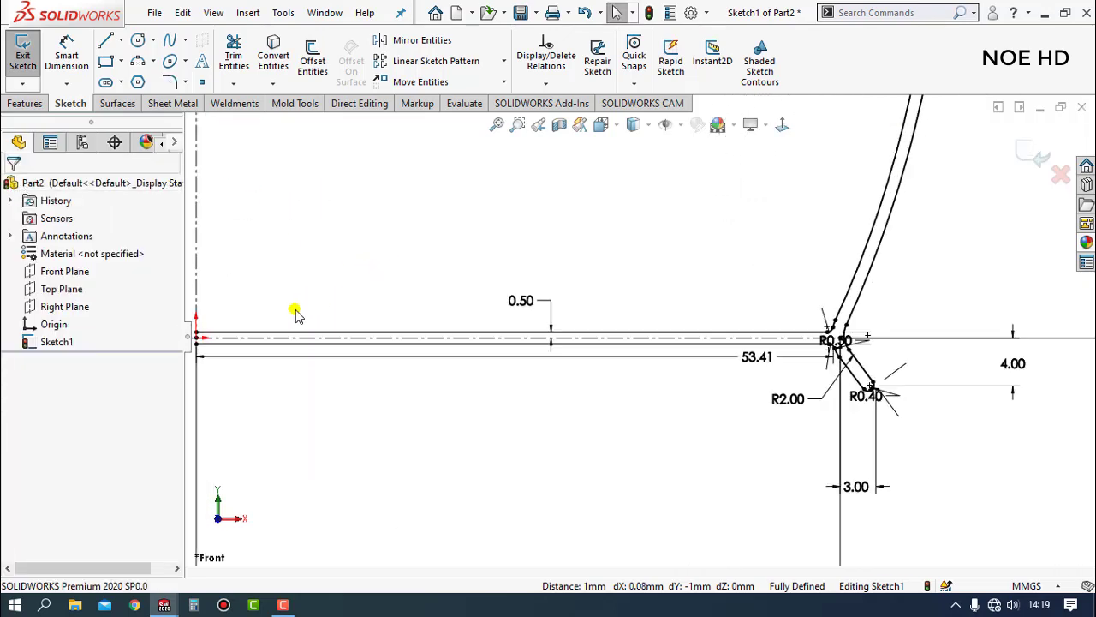
scroll(257, 249, up, 1)
- Start a new line at the vertical centerline at the channel's left end
key(l)
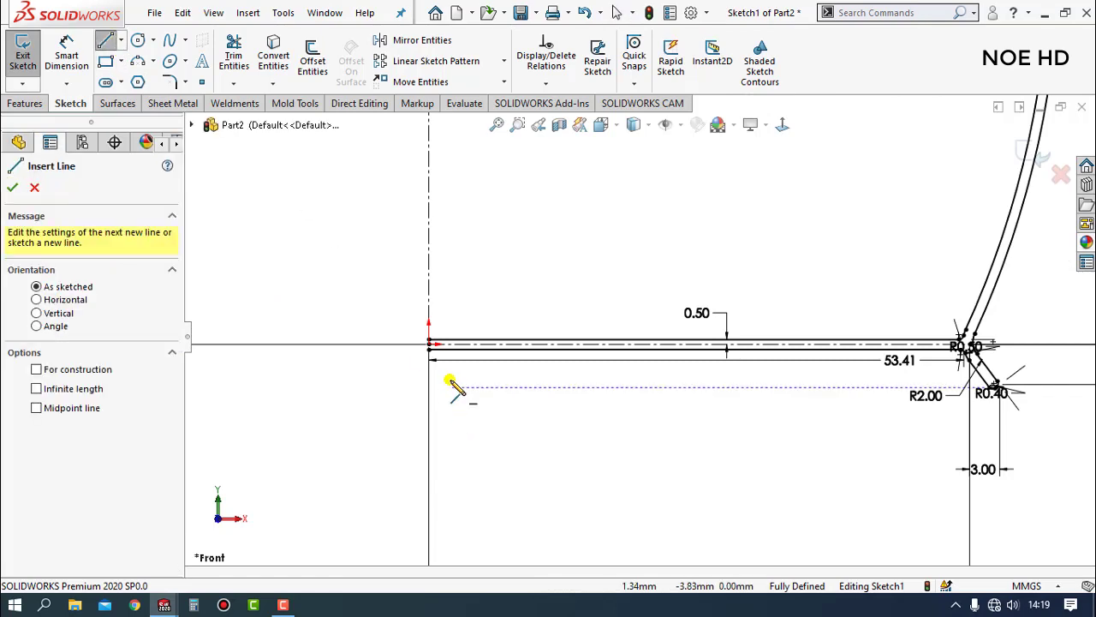
scroll(453, 380, down, 3)
click(447, 300)
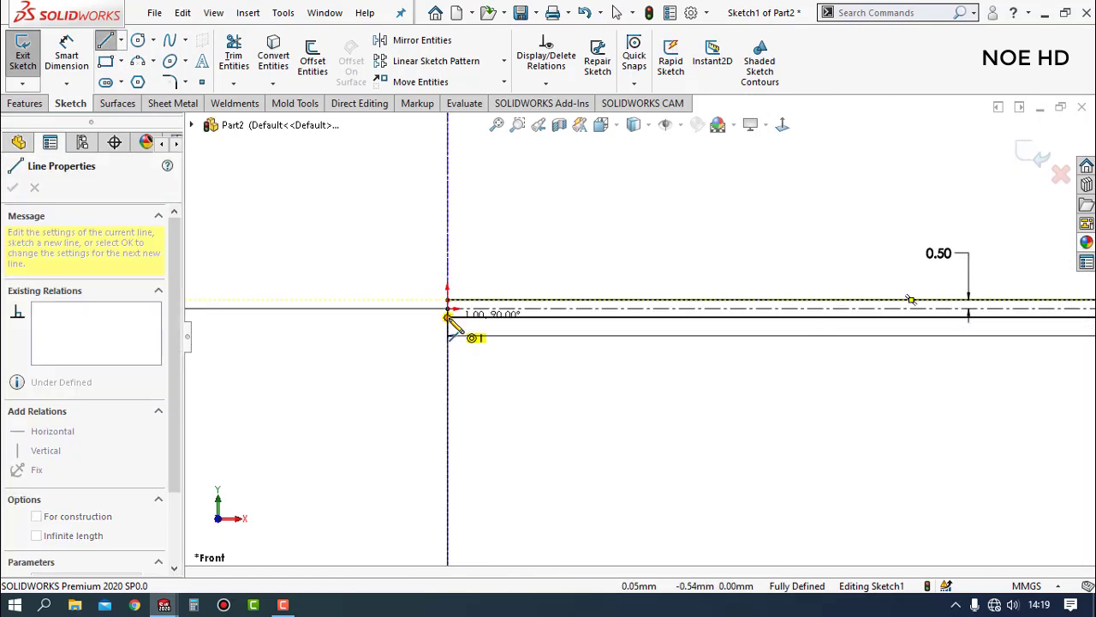
- Finish the short vertical line at the centerline and review the profile top
click(447, 317)
key(Escape)
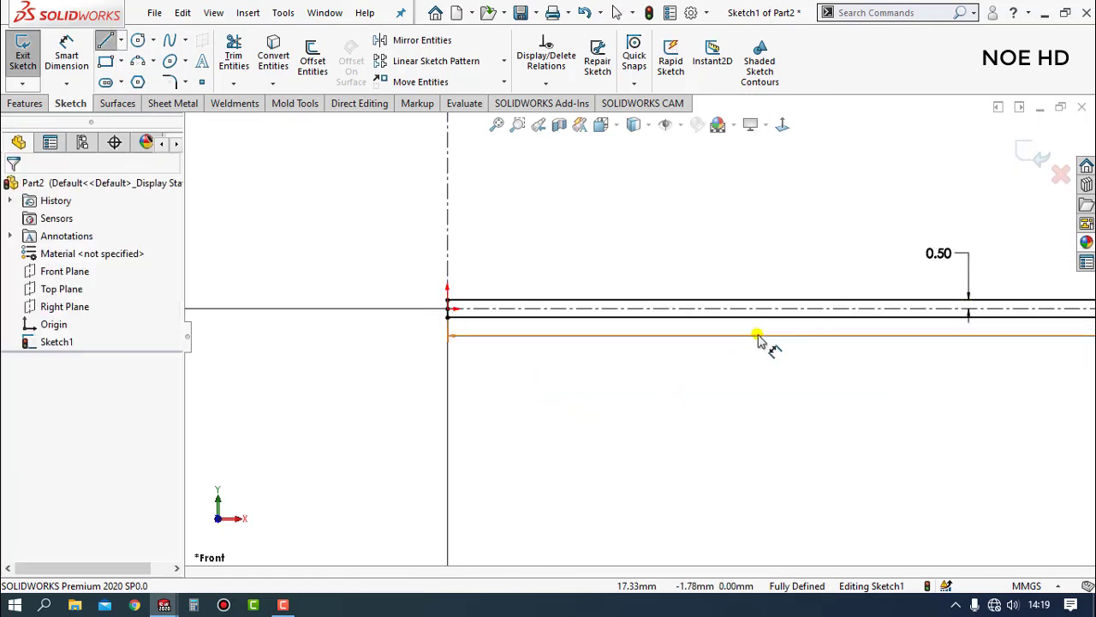
scroll(861, 289, up, 3)
scroll(840, 245, up, 2)
scroll(781, 216, up, 2)
scroll(781, 217, up, 2)
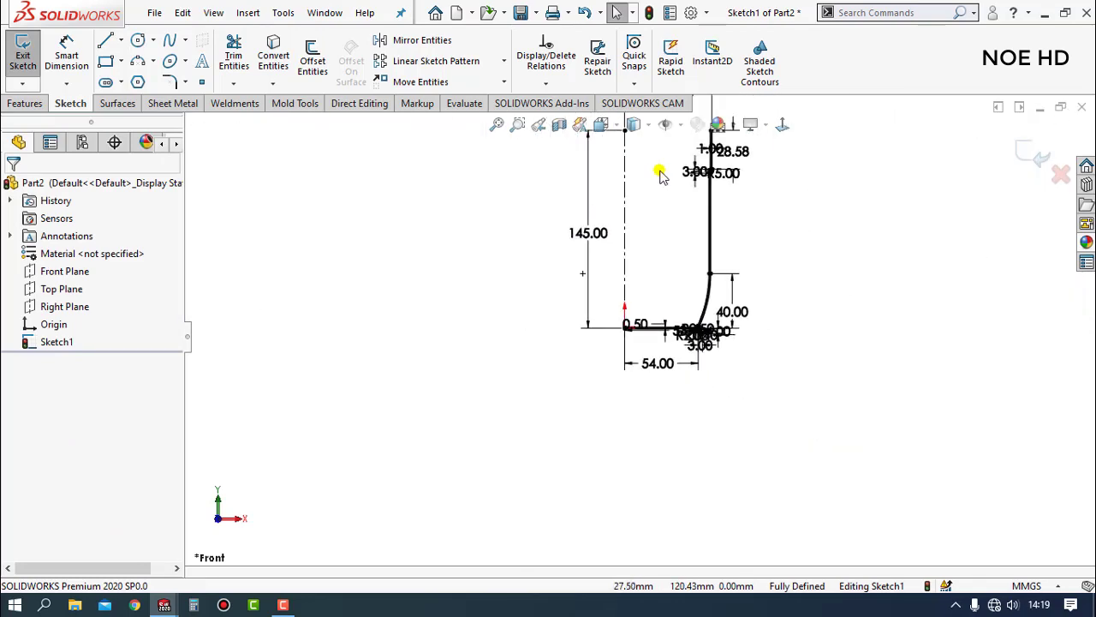
scroll(660, 171, up, 2)
scroll(660, 171, up, 2)
scroll(676, 189, down, 1)
scroll(689, 199, down, 3)
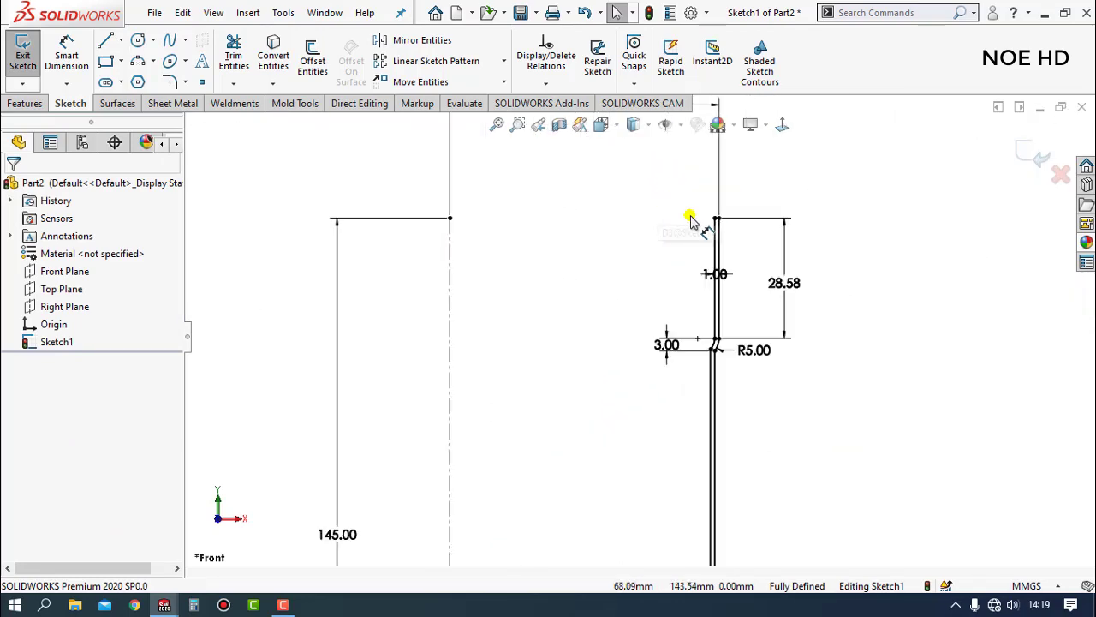
scroll(705, 225, down, 3)
scroll(668, 244, down, 2)
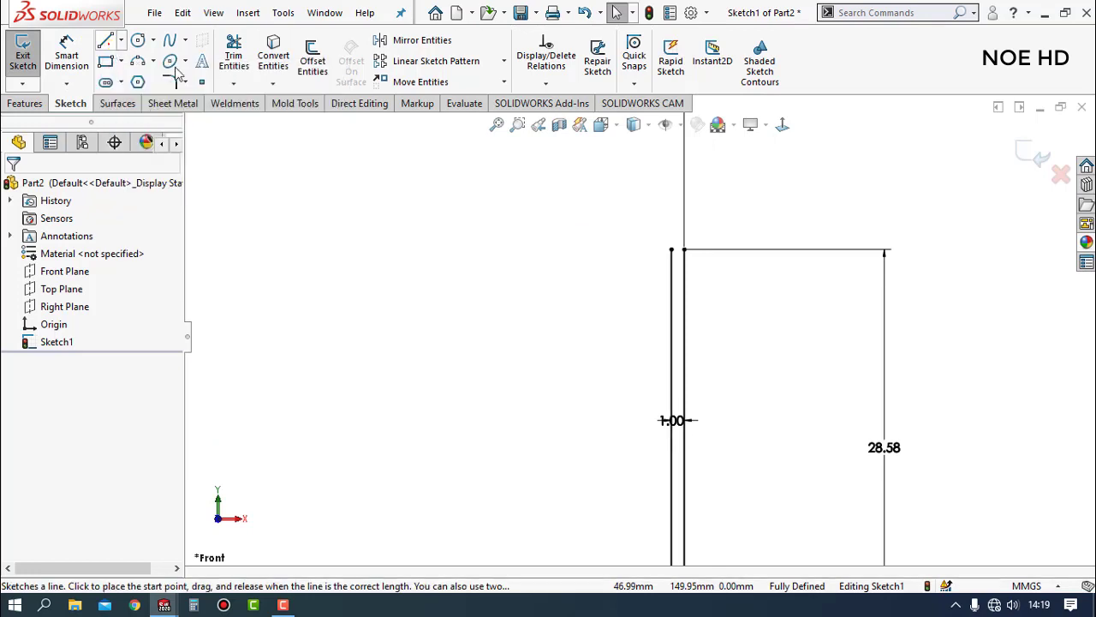
scroll(668, 259, down, 3)
- Cap the top of the wall profile with a 1 mm line between the two top endpoints
click(103, 41)
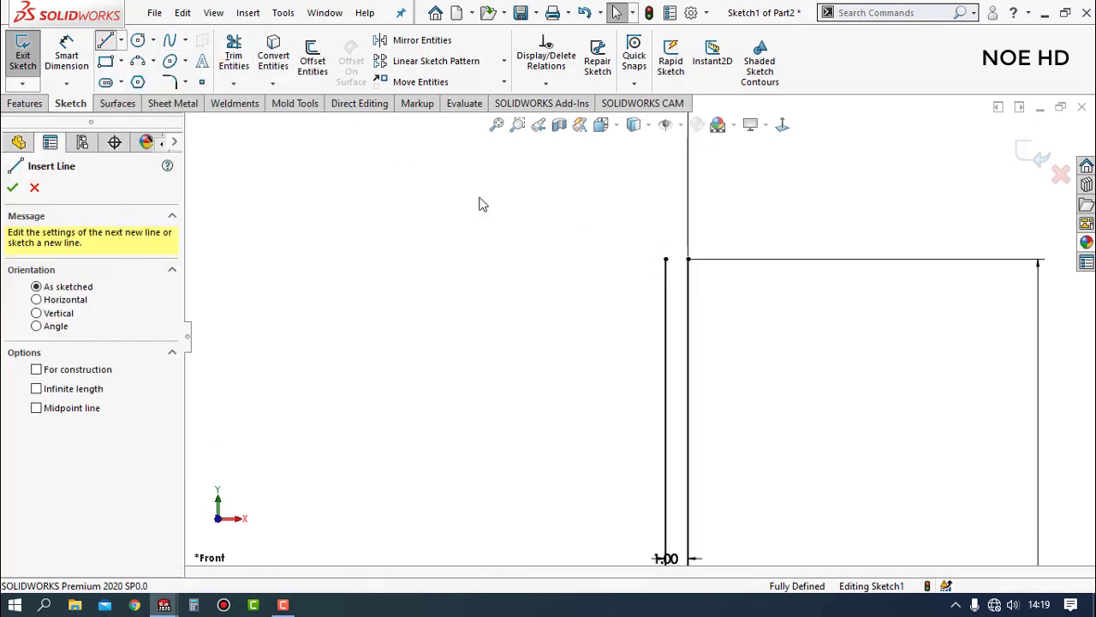
click(666, 259)
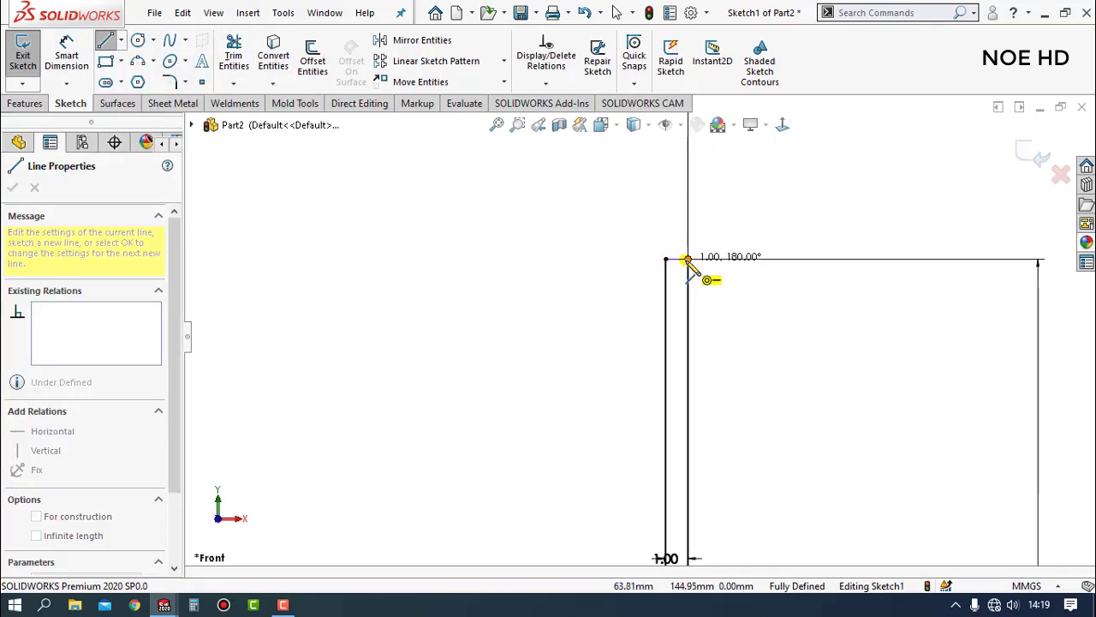
click(688, 259)
key(Escape)
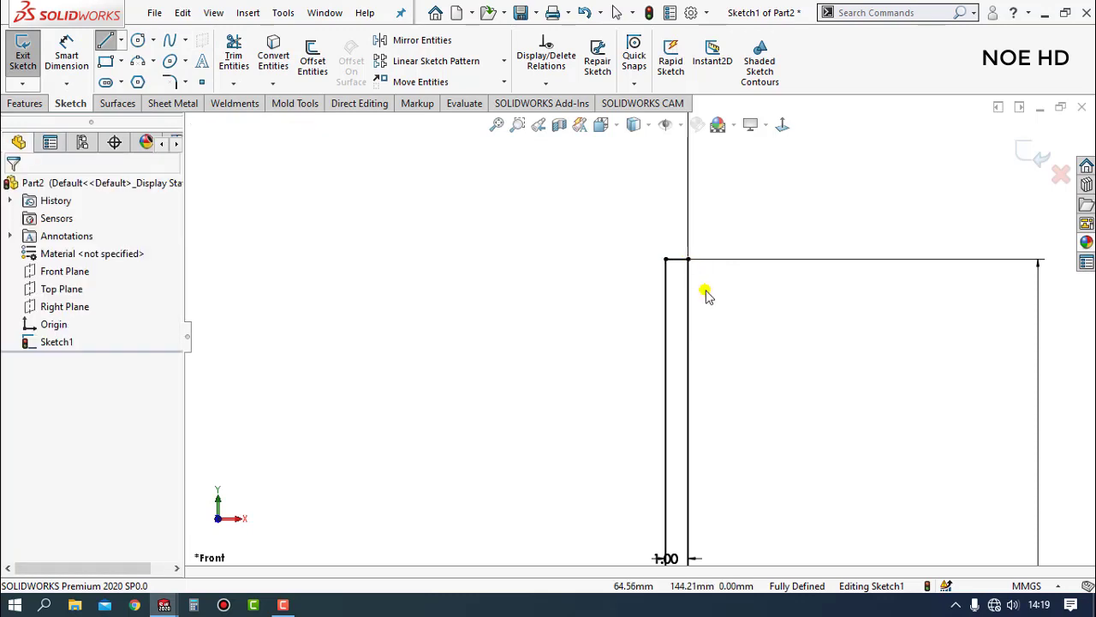
click(497, 125)
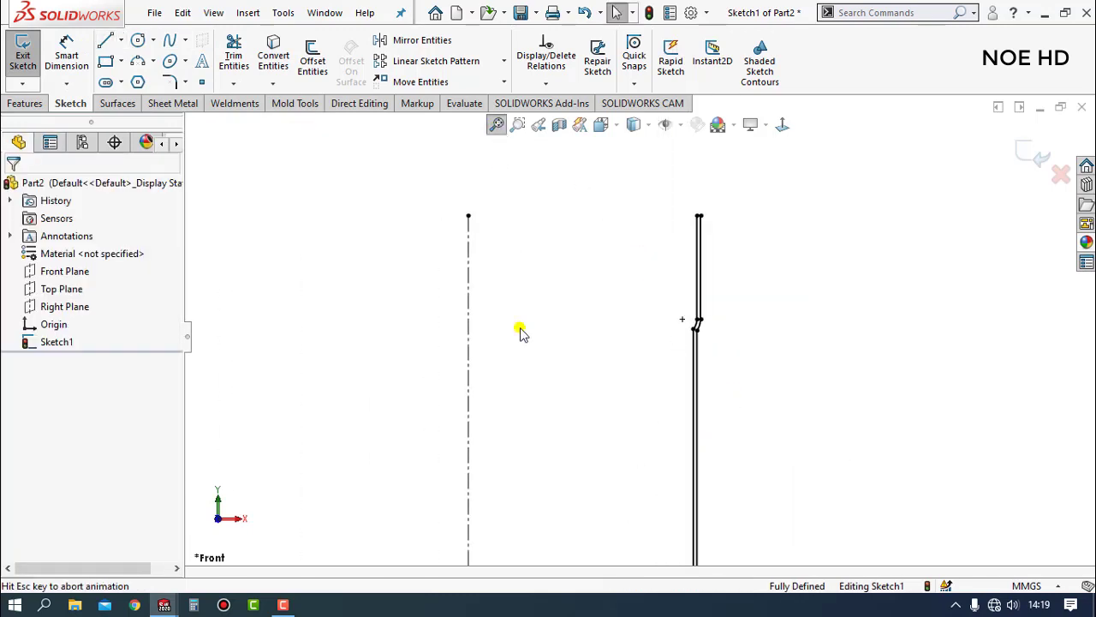
click(25, 103)
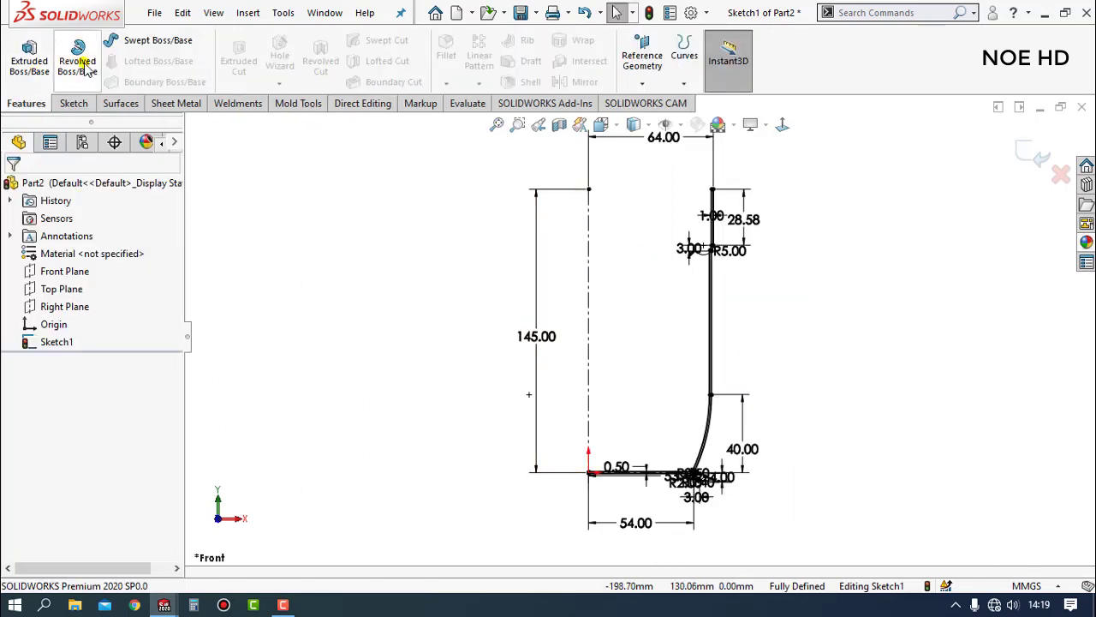
- Revolve the wall profile 360° about the vertical centerline into the solid jug body
click(598, 312)
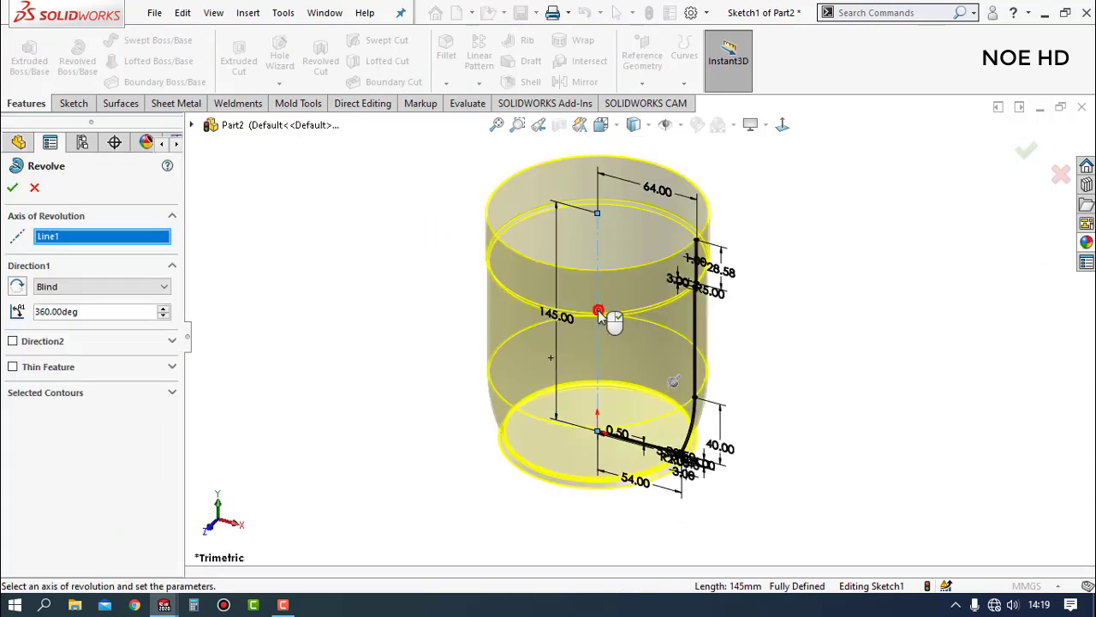
click(13, 189)
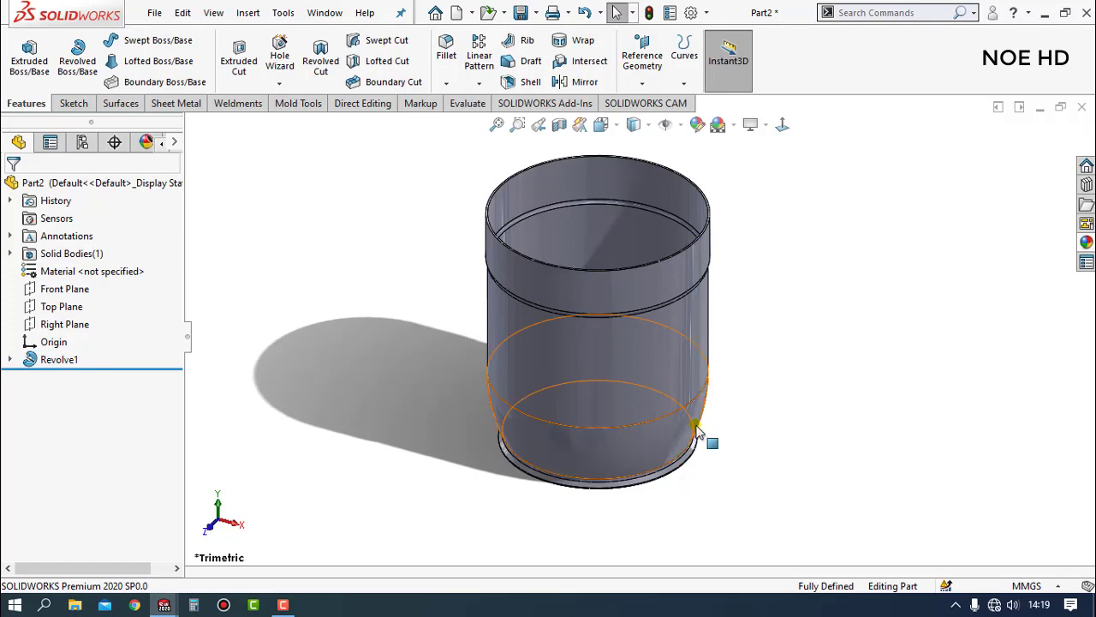
mouse_move(698, 432)
middle_down()
mouse_move(753, 373)
mouse_move(551, 412)
middle_up()
scroll(551, 411, down, 2)
middle_drag(673, 293, 850, 333)
- On the Right Plane, sketch a horizontal line, vertical drop and arc back to the jug wall
click(77, 323)
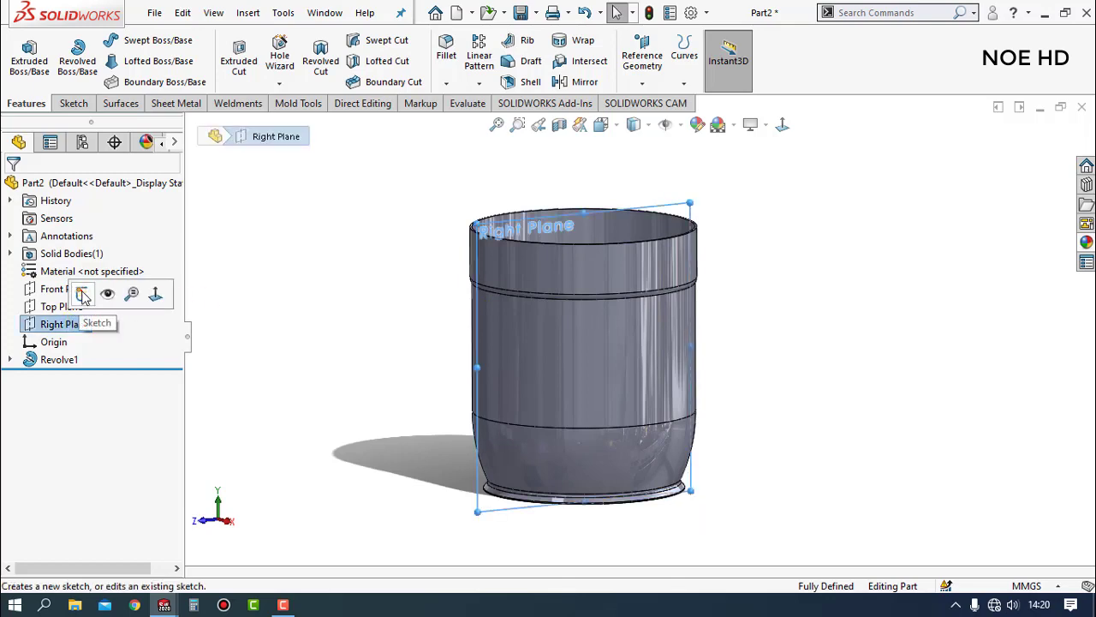
click(82, 294)
scroll(827, 296, up, 2)
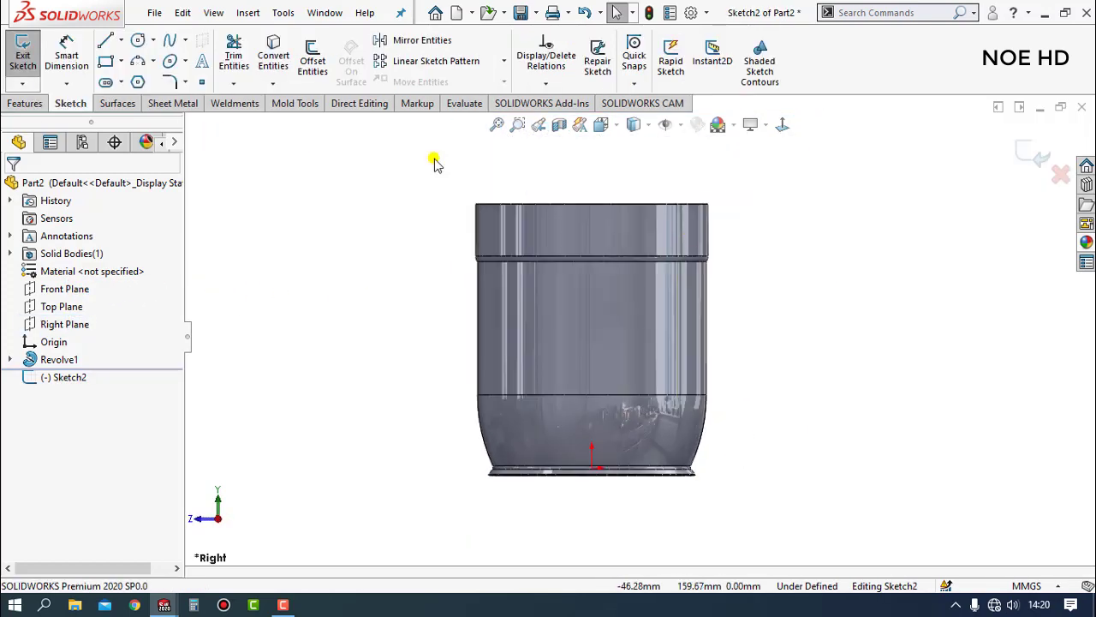
click(104, 39)
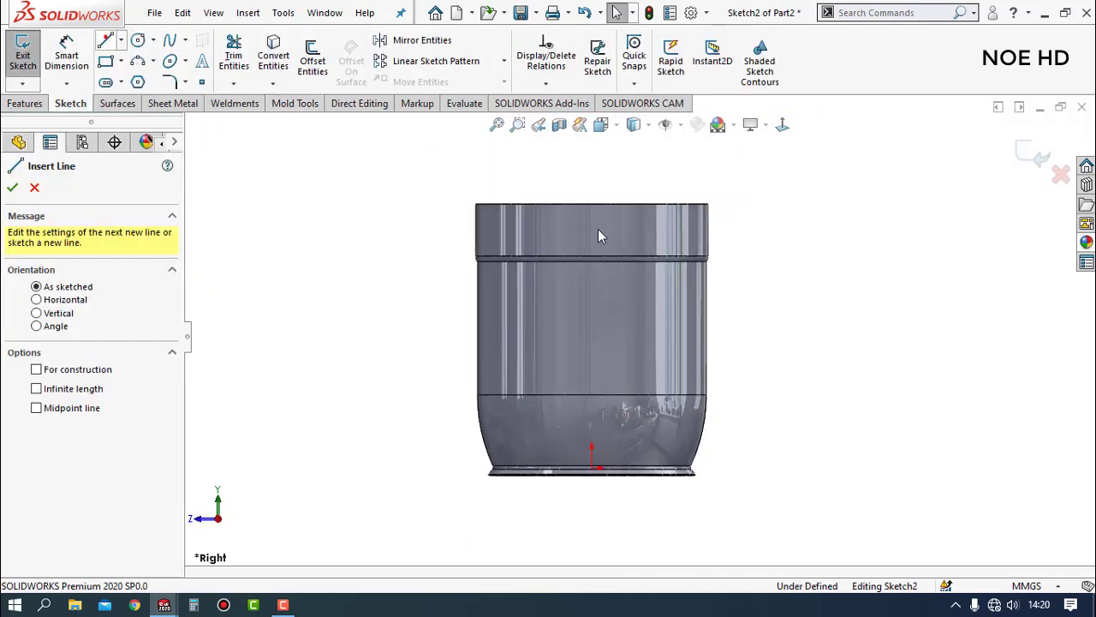
click(707, 231)
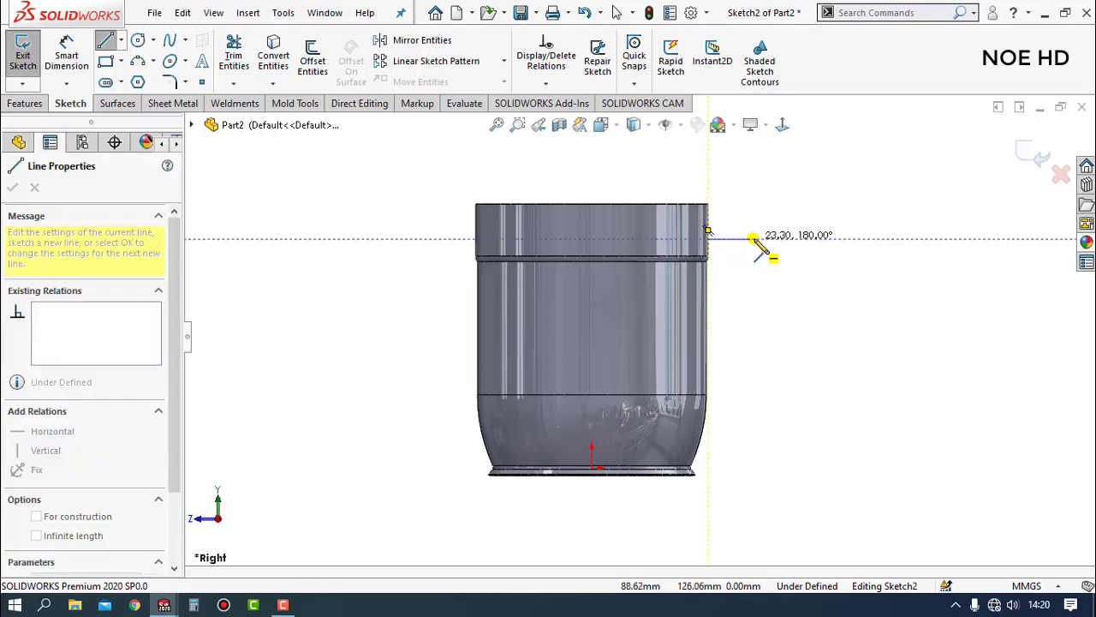
click(758, 238)
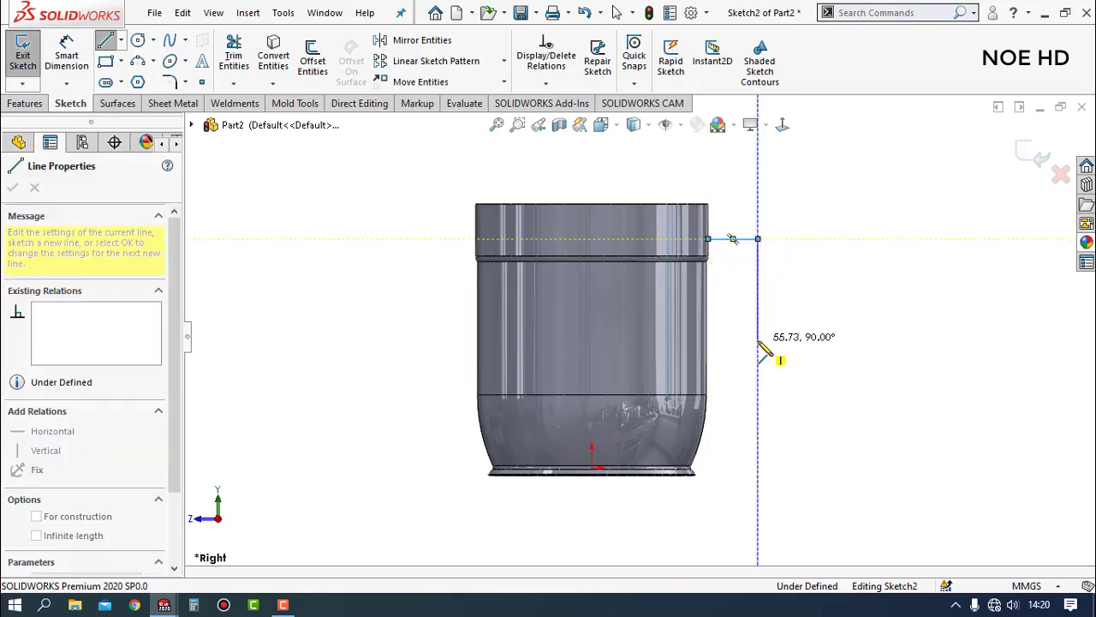
click(758, 340)
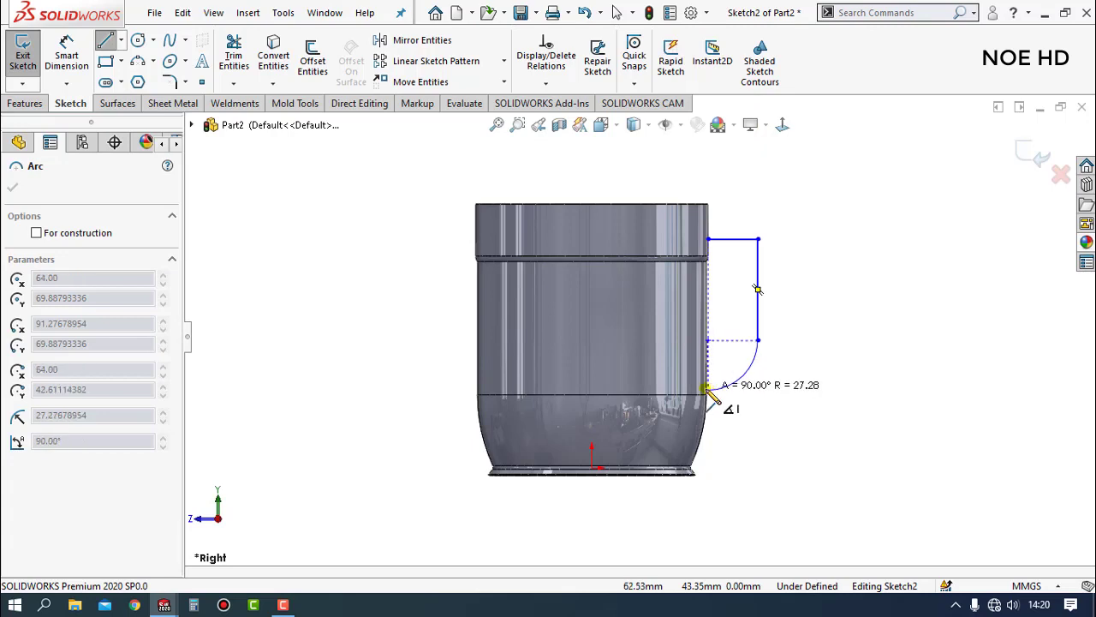
scroll(704, 382, down, 2)
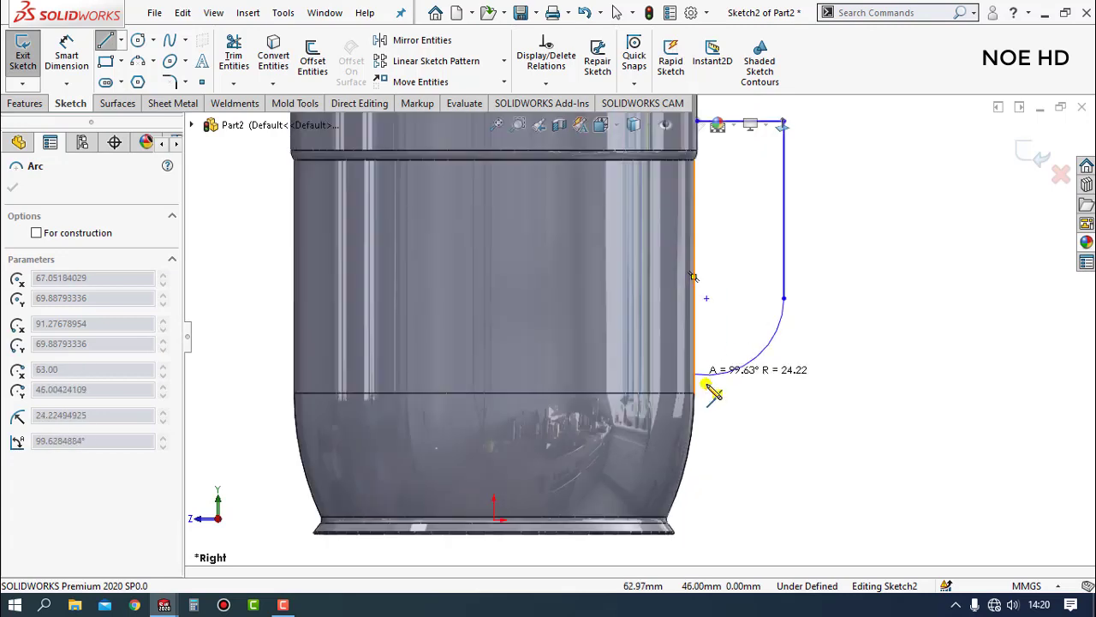
scroll(698, 381, down, 2)
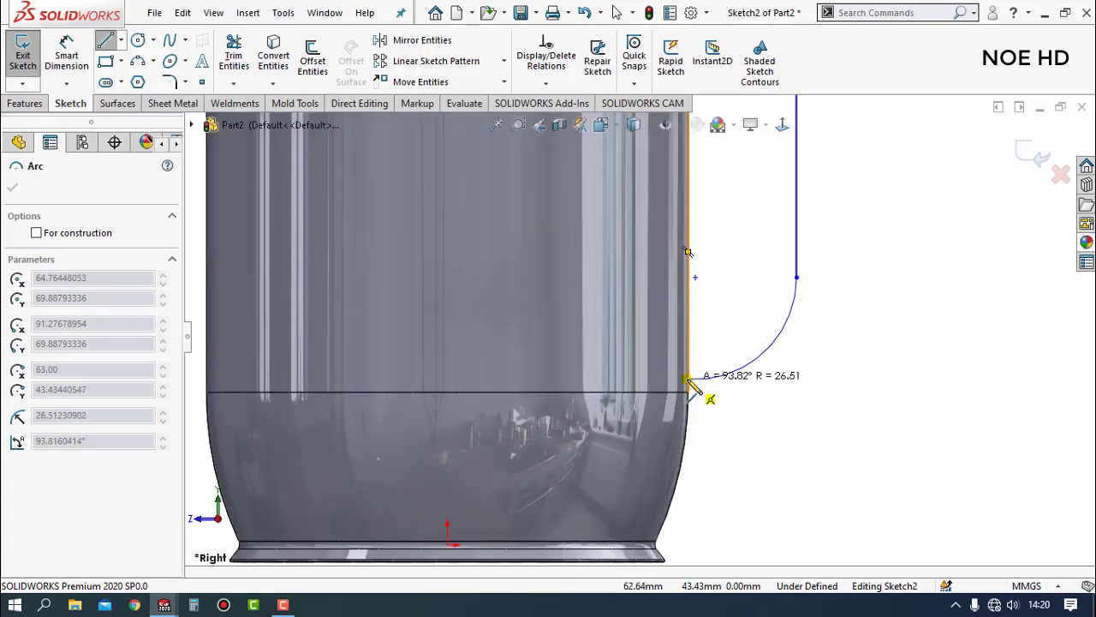
click(688, 380)
key(Escape)
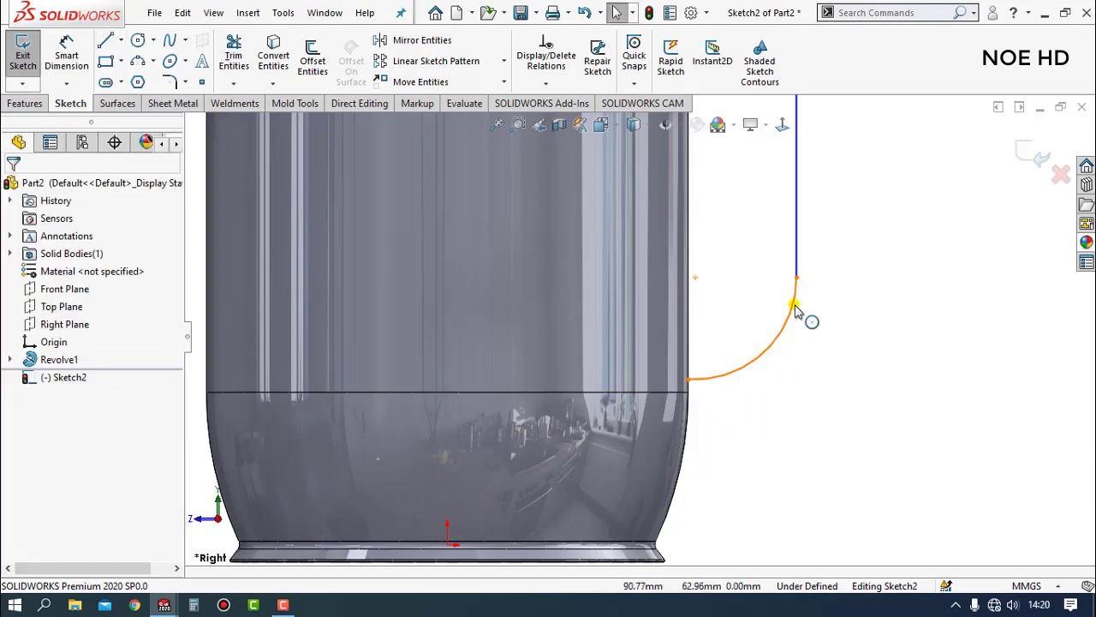
- Make the handle path's top endpoint and arc end coincident with the jug's side edges
scroll(754, 257, up, 3)
scroll(685, 238, down, 2)
scroll(607, 255, down, 2)
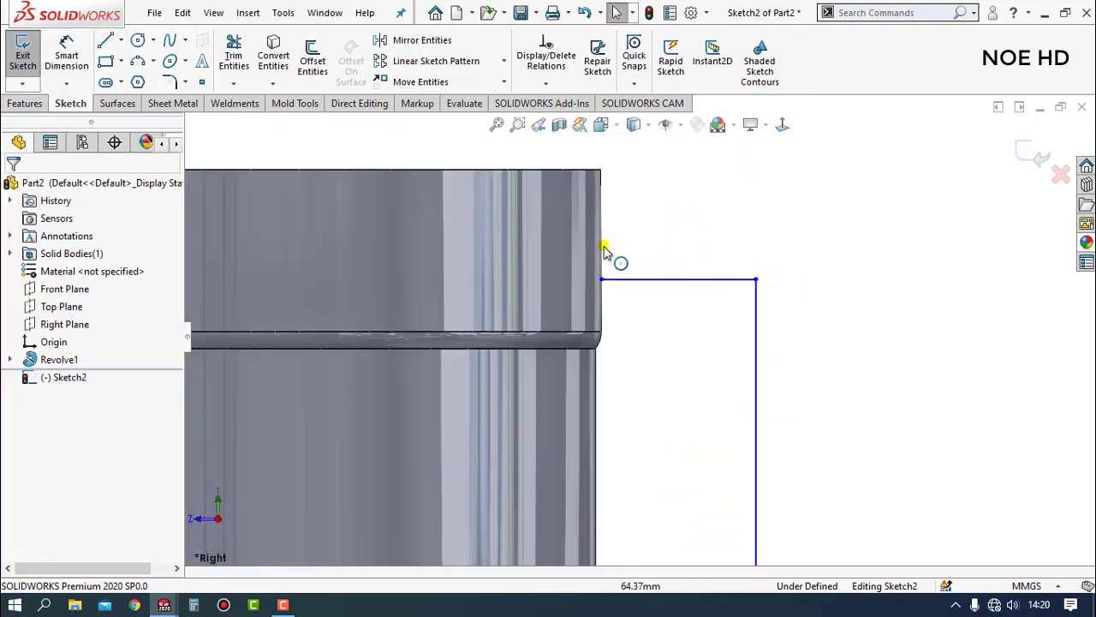
click(602, 279)
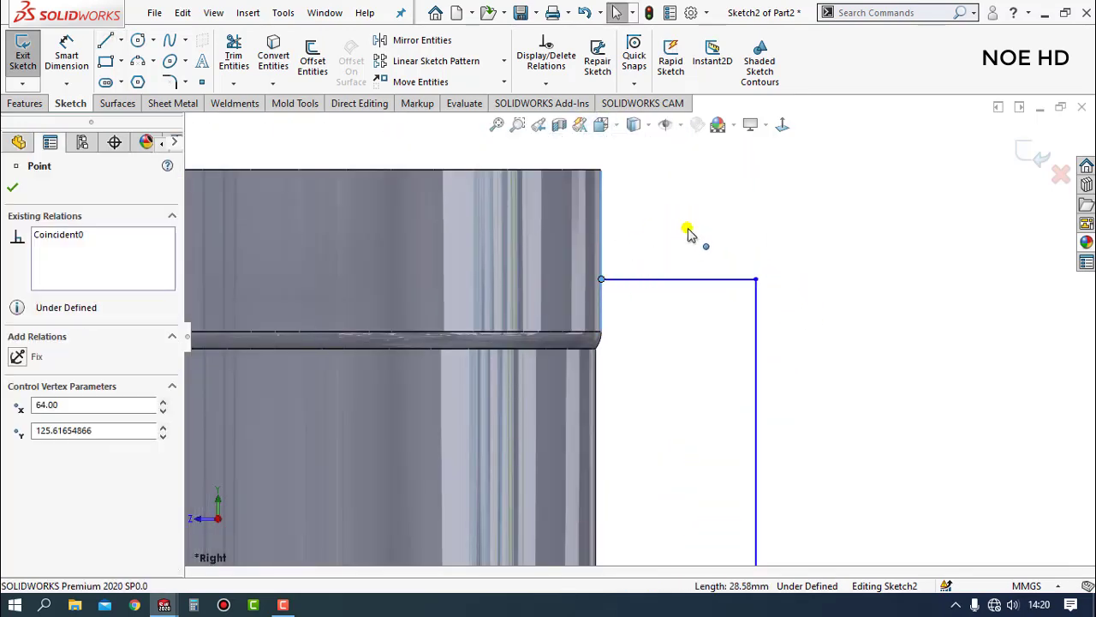
ctrl+click(601, 230)
click(681, 207)
scroll(771, 411, up, 3)
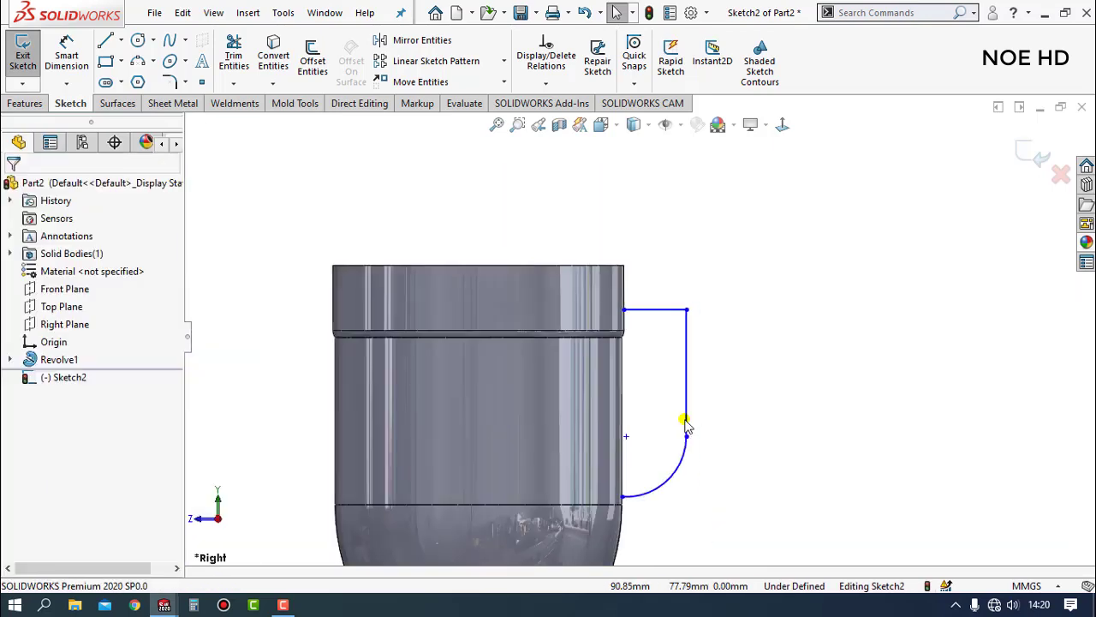
scroll(644, 445, down, 3)
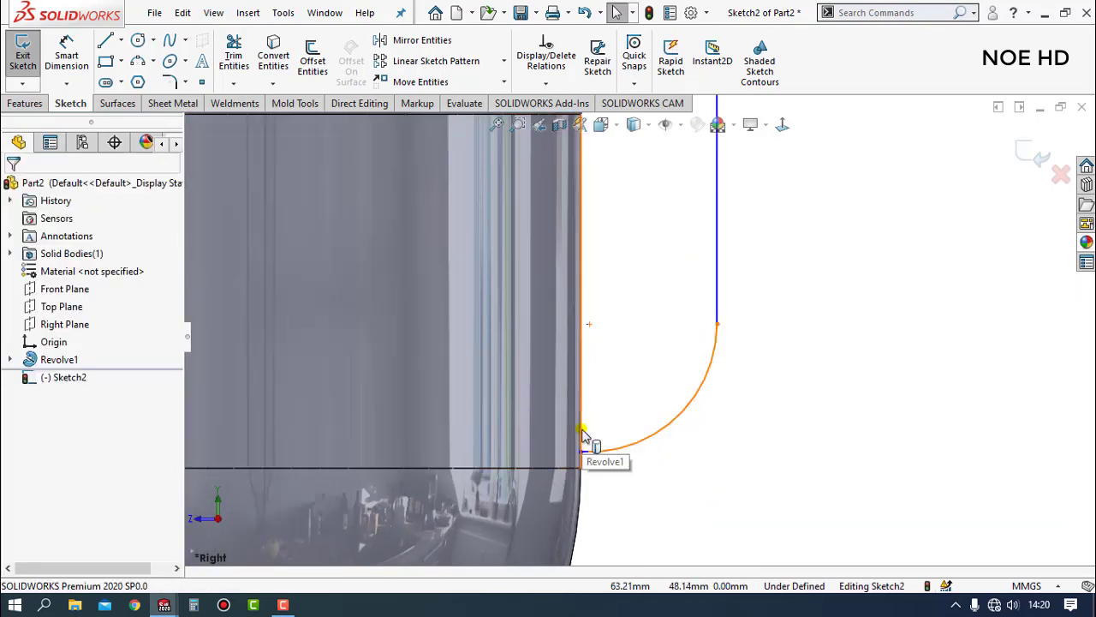
click(582, 451)
ctrl+click(582, 451)
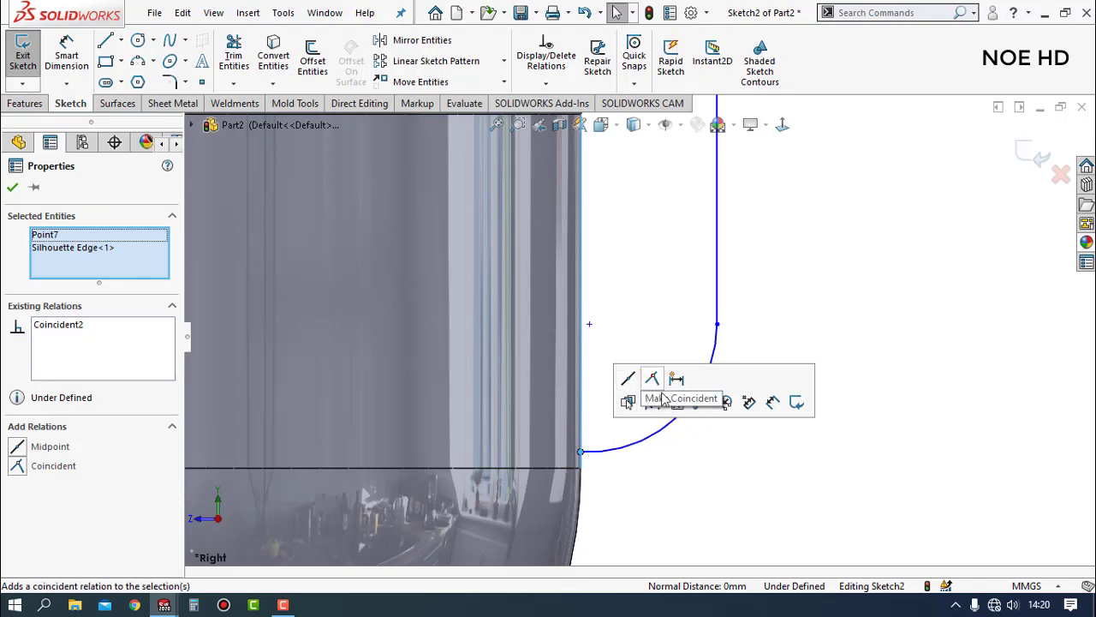
click(642, 391)
scroll(685, 265, up, 3)
scroll(685, 266, up, 2)
scroll(589, 227, down, 2)
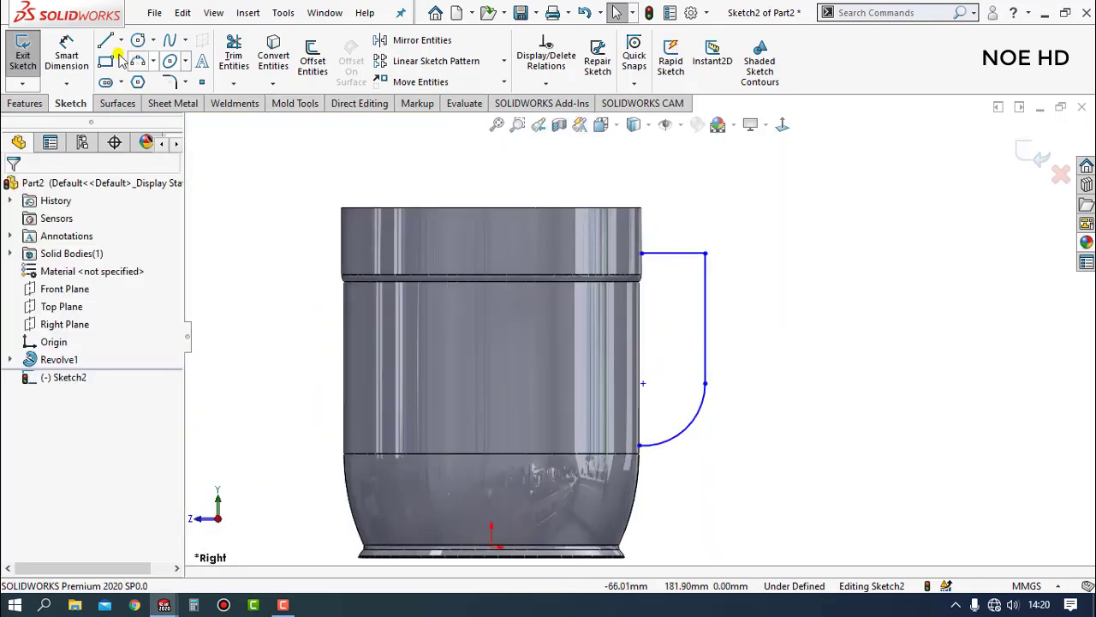
- Dimension the handle path: top width 25, vertical length 42.5, arc radius 35
click(58, 55)
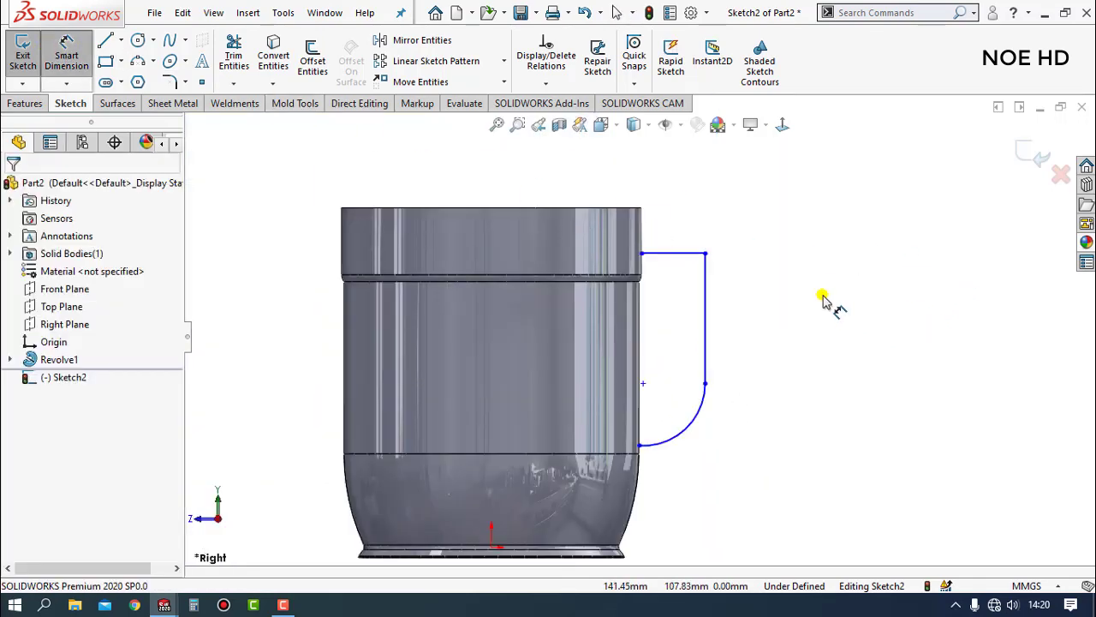
click(694, 236)
click(694, 227)
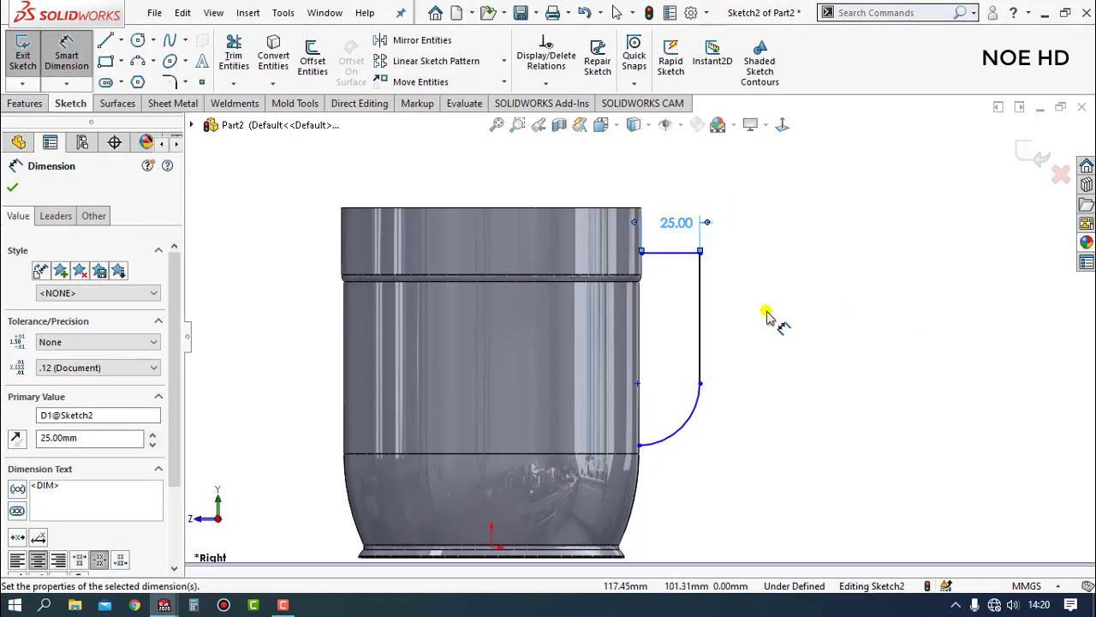
click(700, 327)
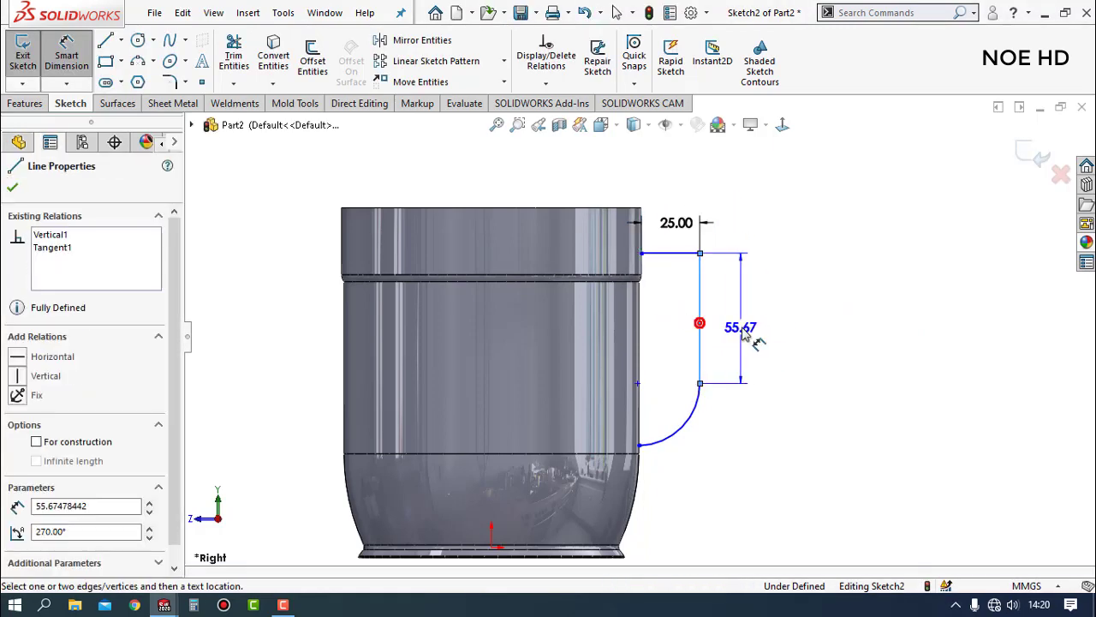
click(745, 334)
text(42)
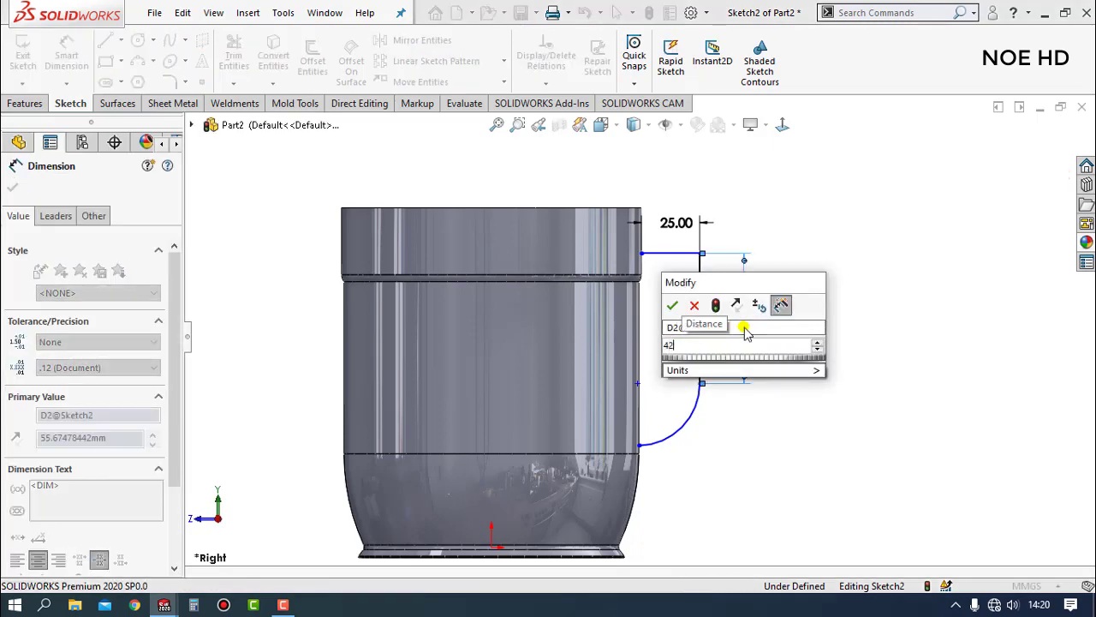
text(.5)
key(Return)
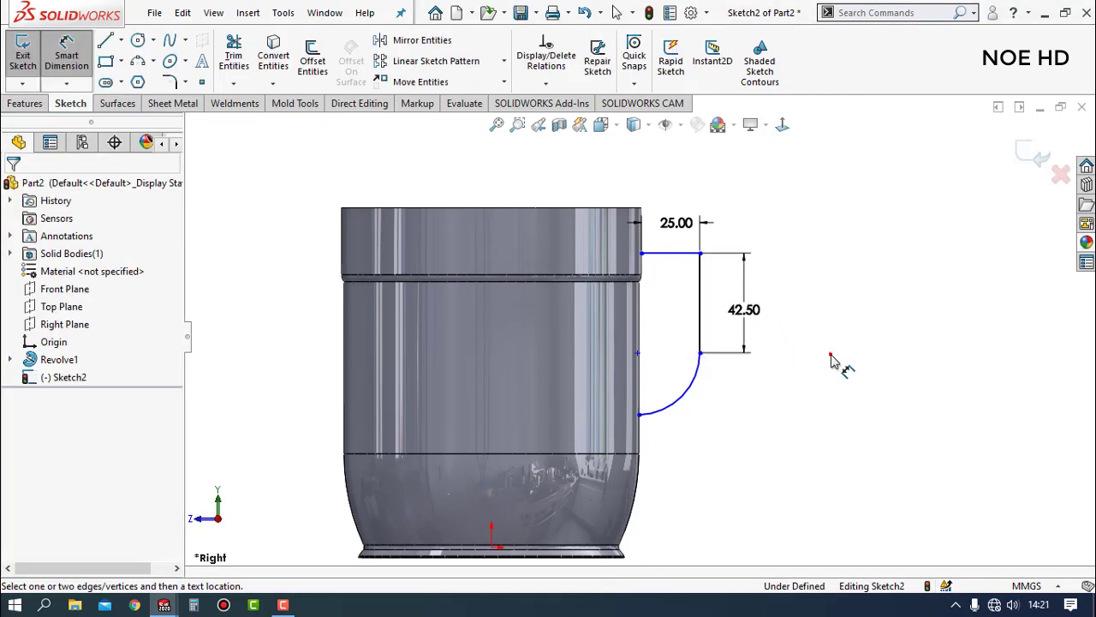
click(680, 400)
click(733, 439)
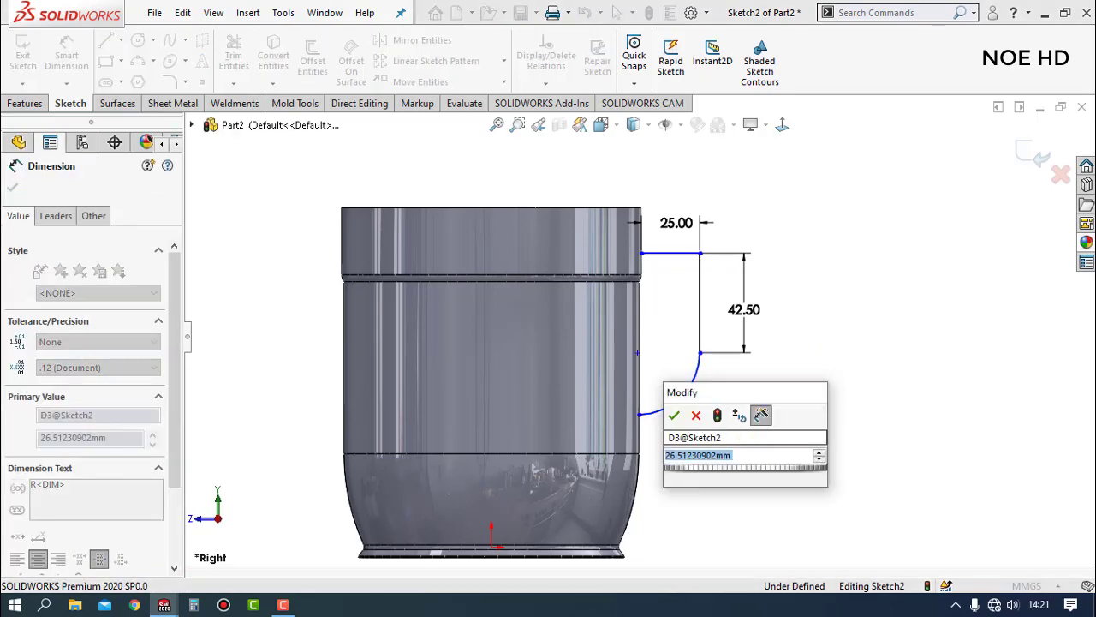
text(5)
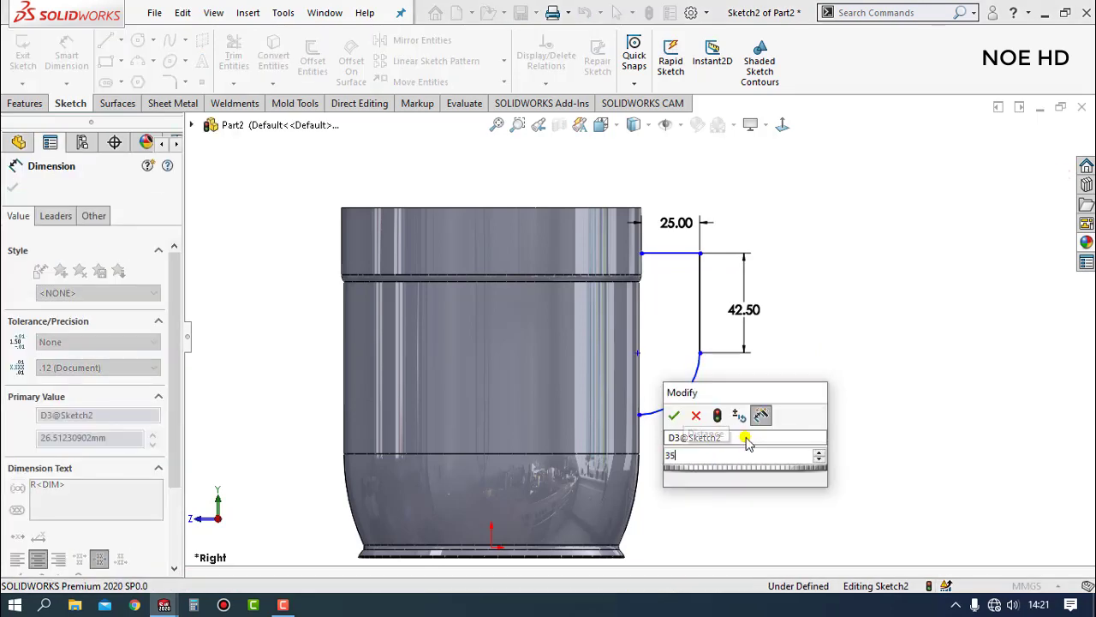
key(Return)
key(Escape)
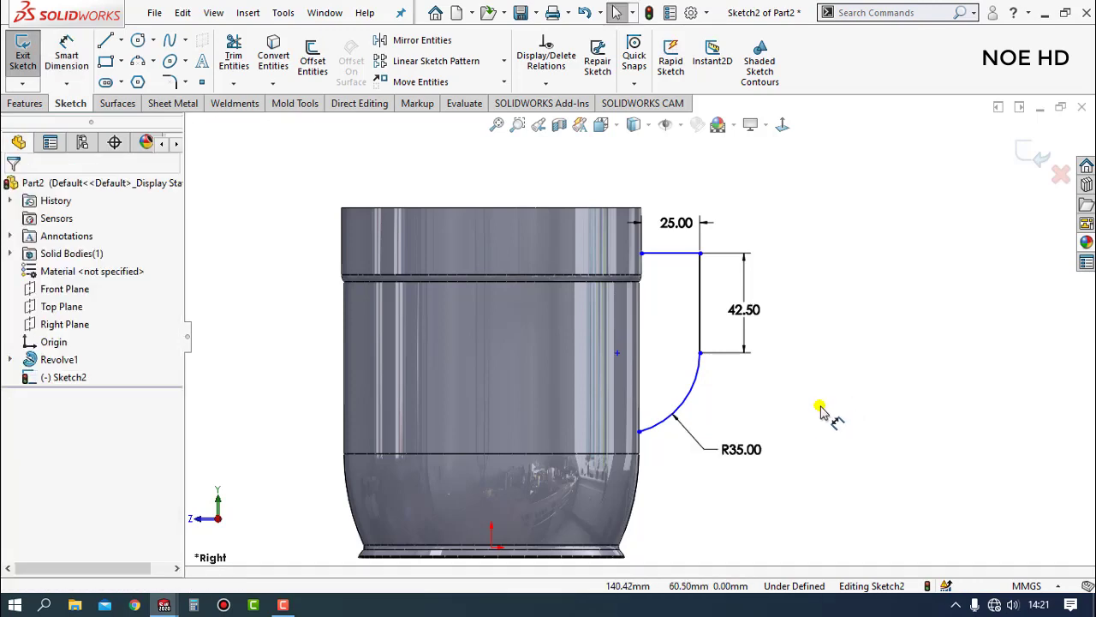
- Dimension the handle's top line 22 mm below the jug's top edge
scroll(656, 254, down, 2)
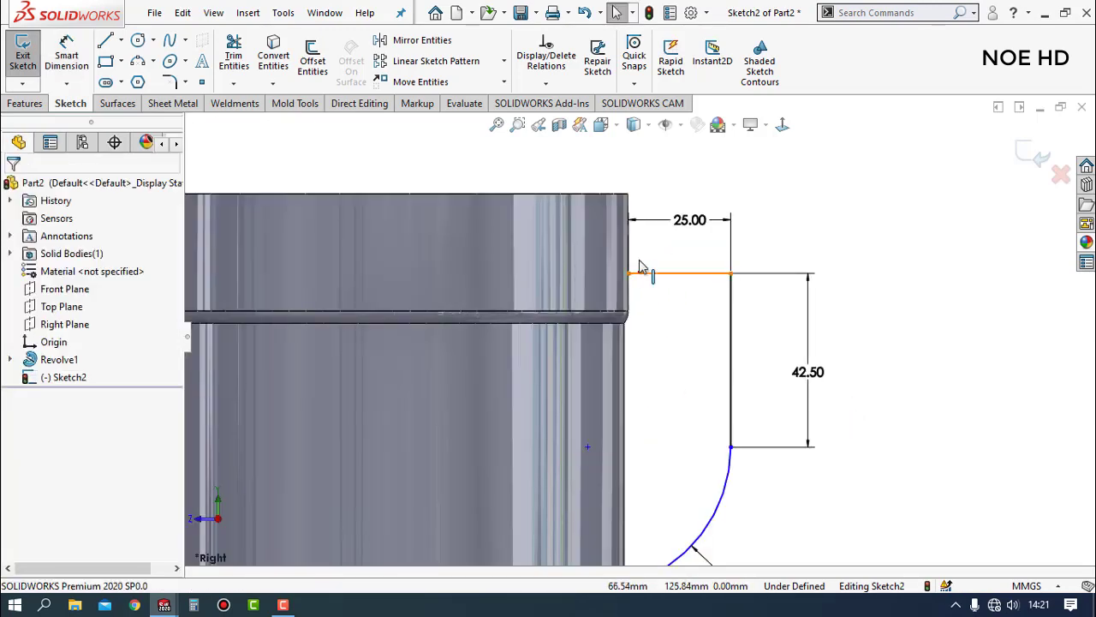
click(641, 267)
click(604, 176)
click(66, 53)
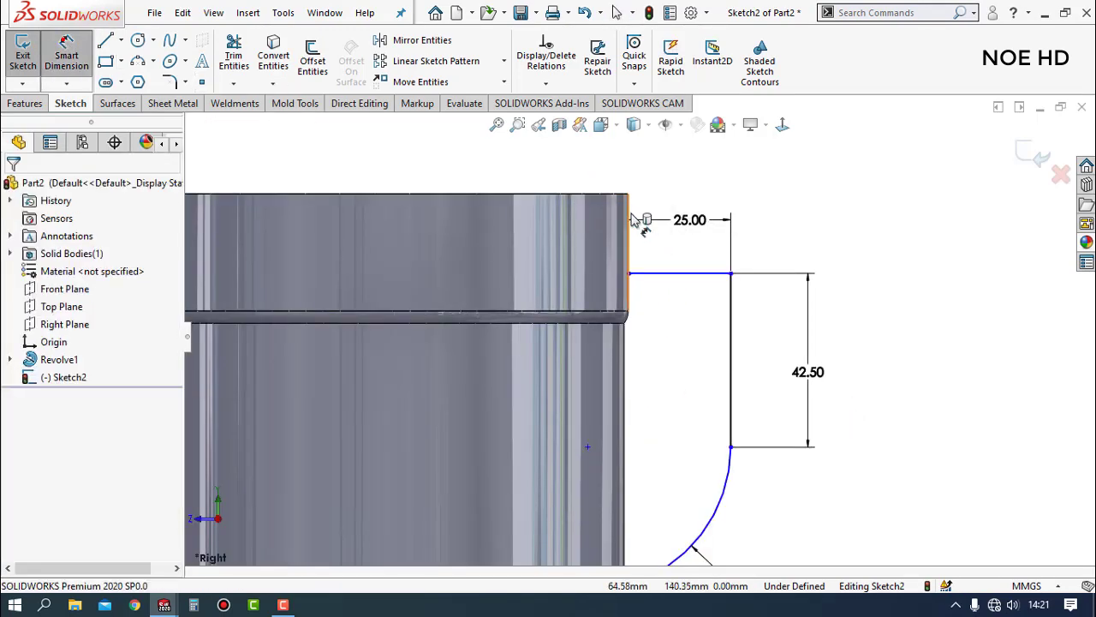
click(591, 195)
click(651, 272)
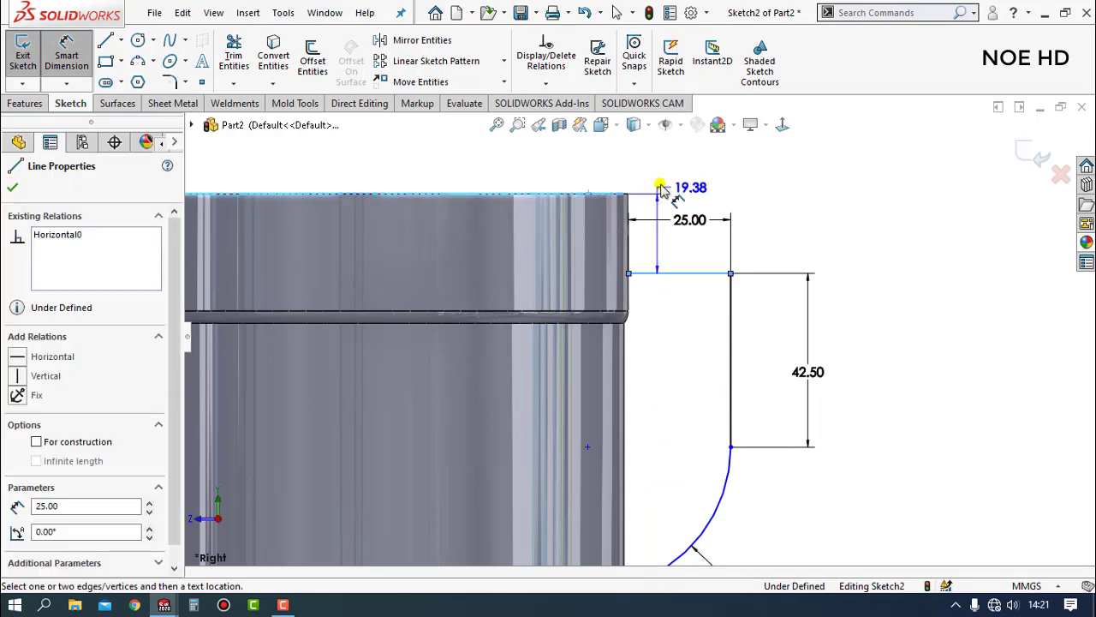
click(768, 224)
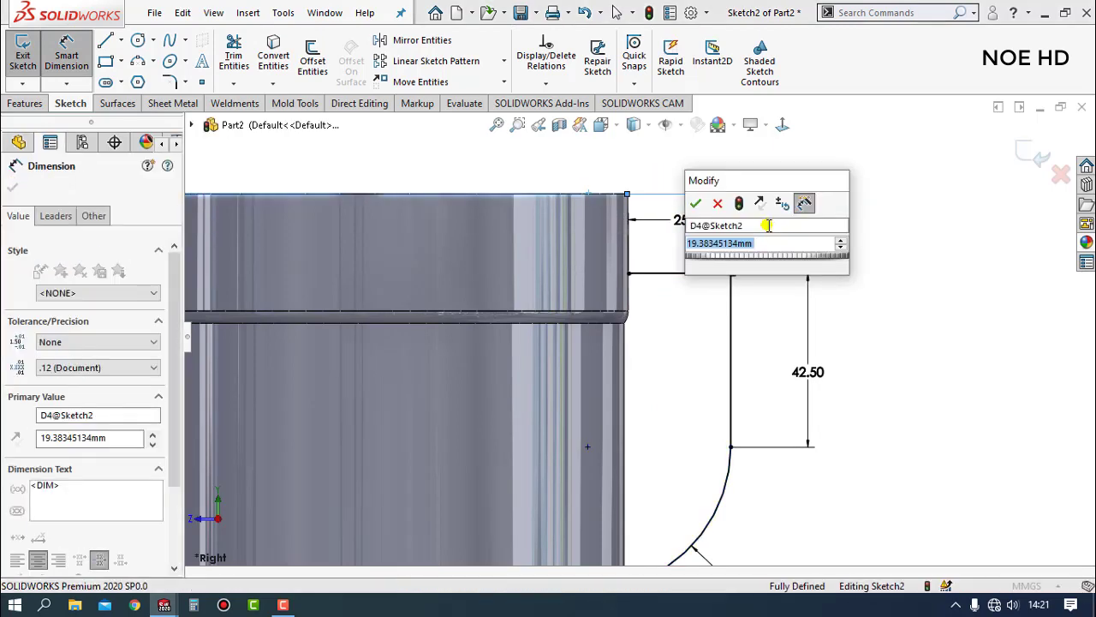
key(Escape)
click(894, 277)
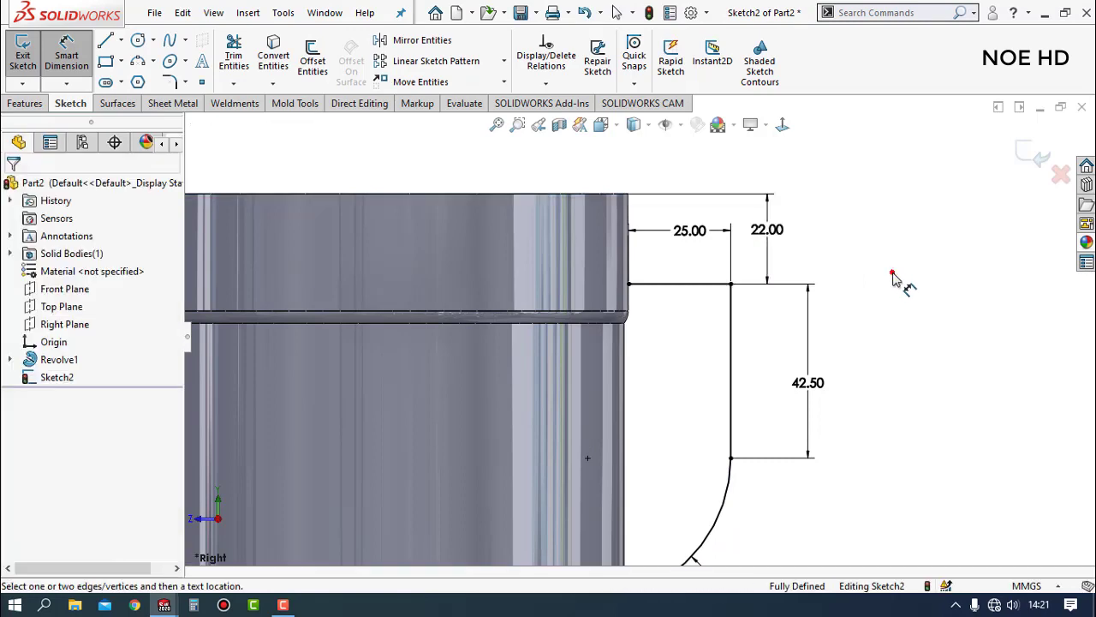
scroll(865, 411, up, 3)
key(Escape)
scroll(648, 319, down, 2)
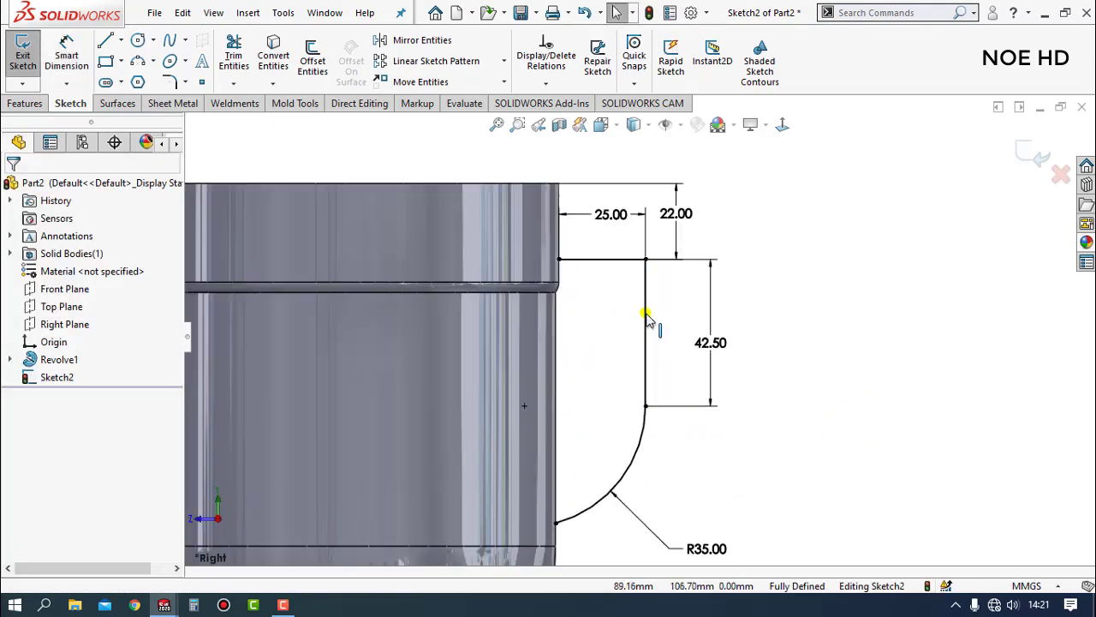
- Fillet the corner between the handle's vertical and top lines with a 5 mm radius
click(169, 82)
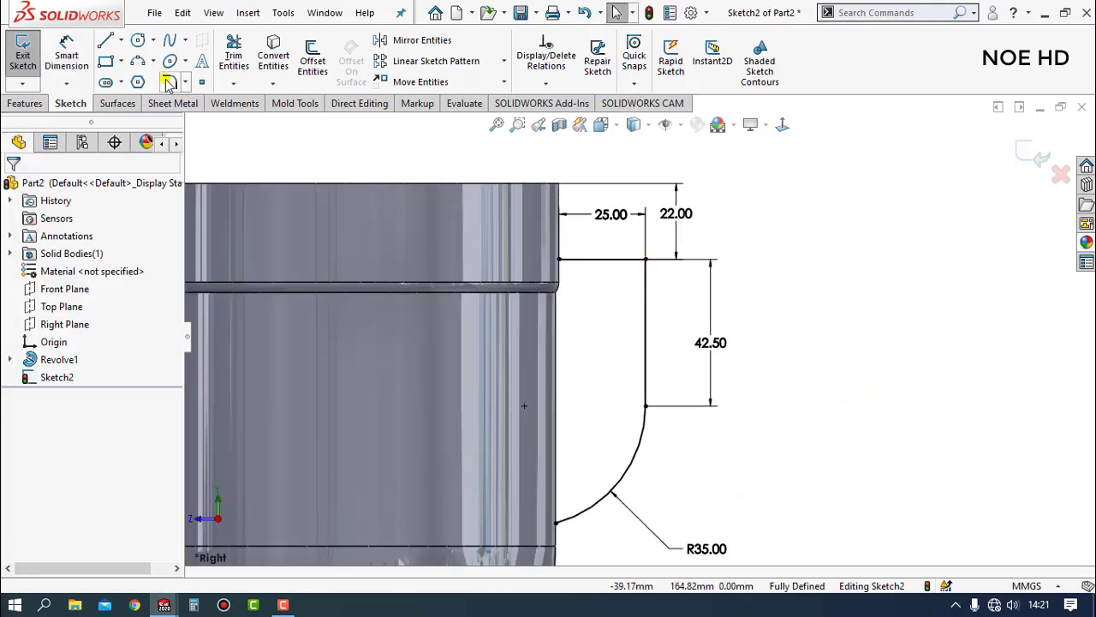
click(647, 270)
click(633, 259)
key(Return)
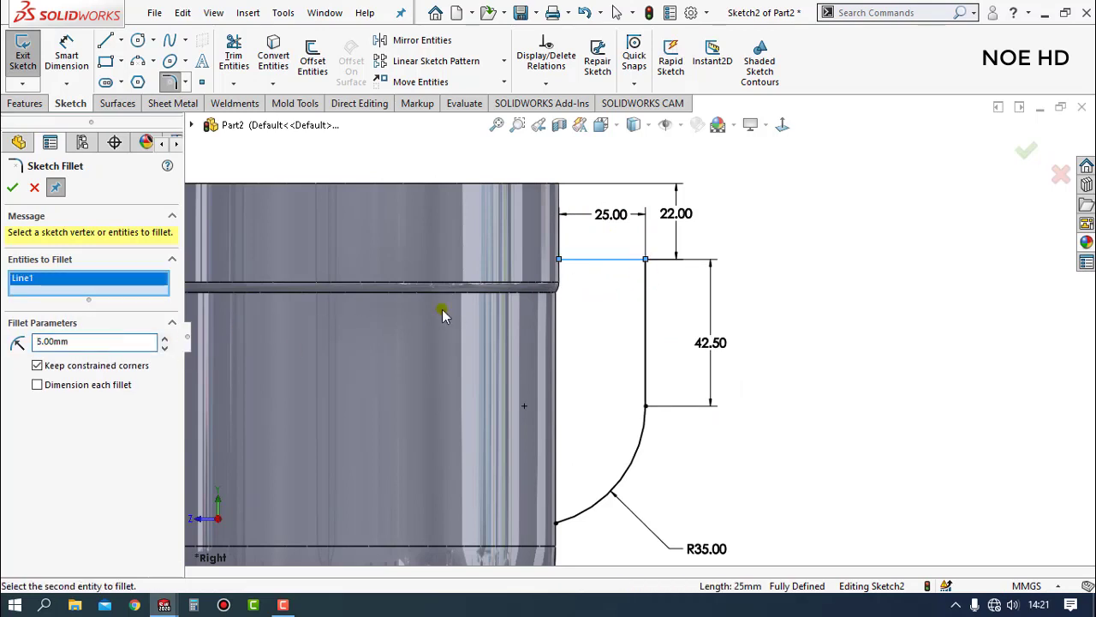
click(12, 189)
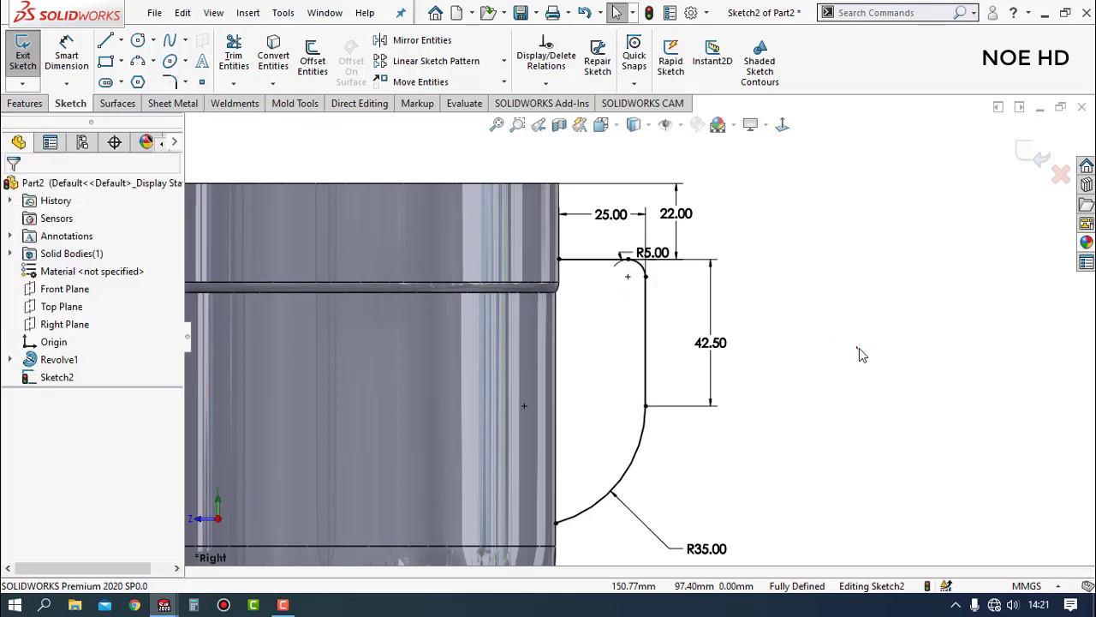
key(f)
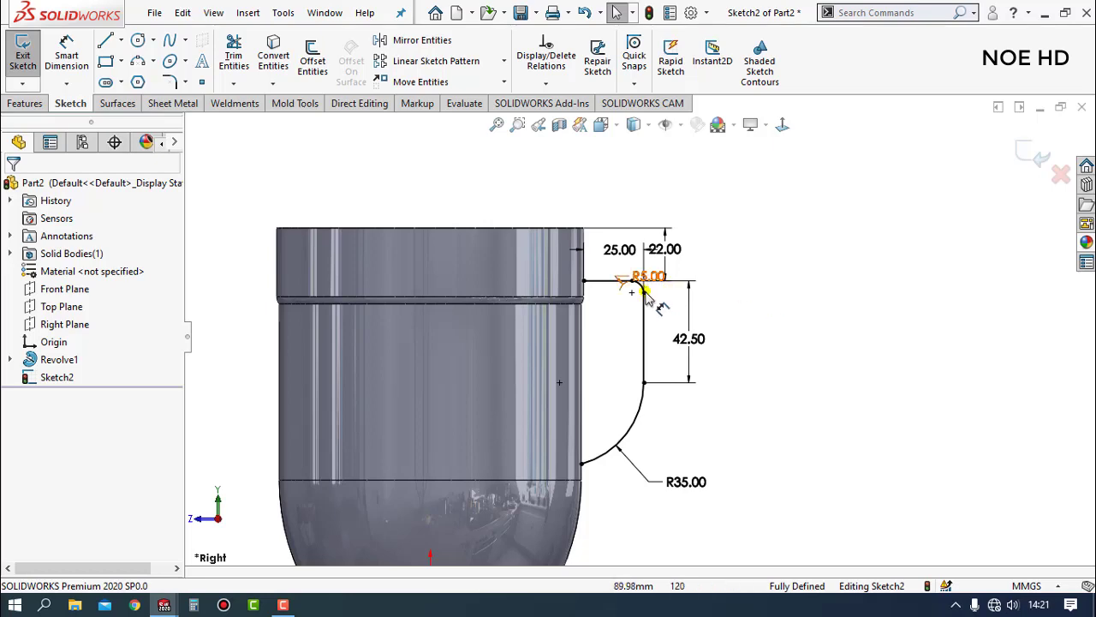
- Move the R5.00 label clear of the corner and exit the handle sketch
scroll(651, 291, down, 2)
drag(667, 296, 718, 293)
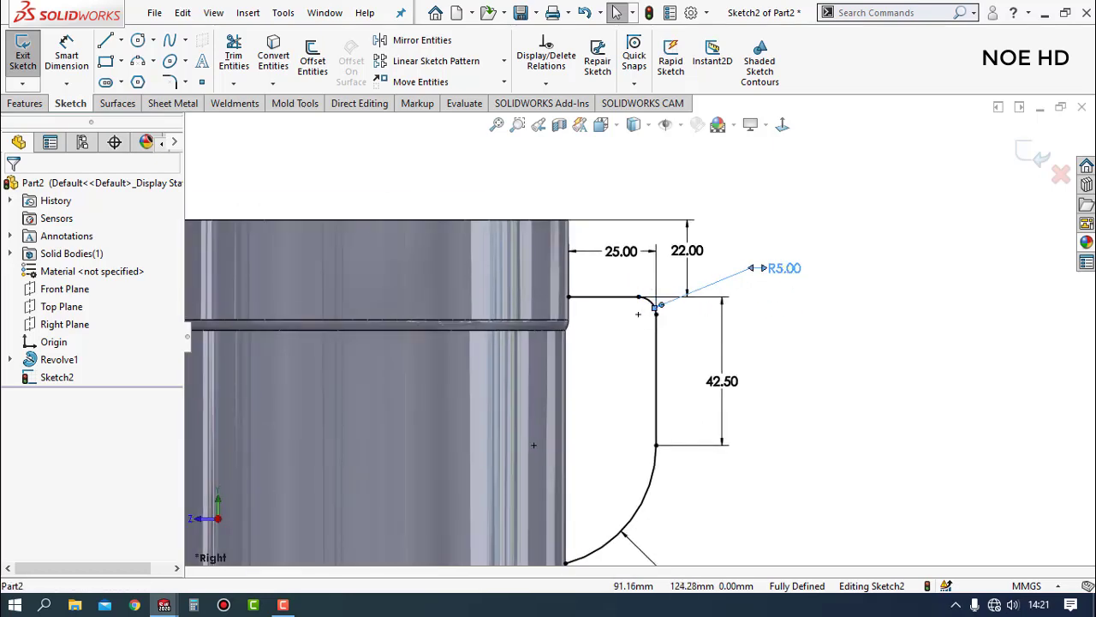
click(845, 360)
key(f)
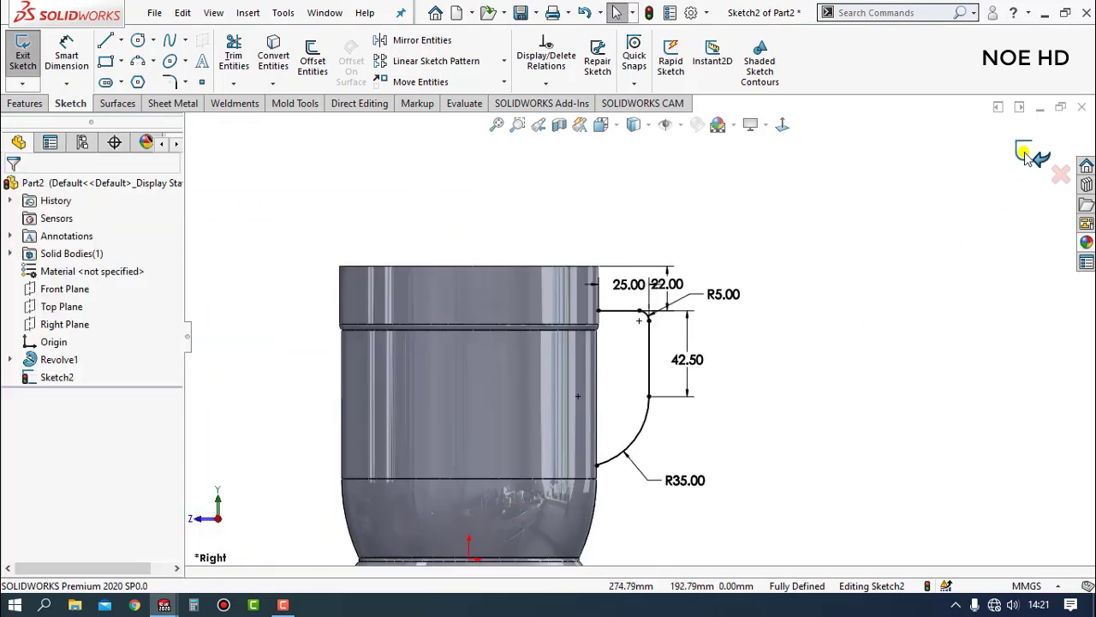
click(1025, 156)
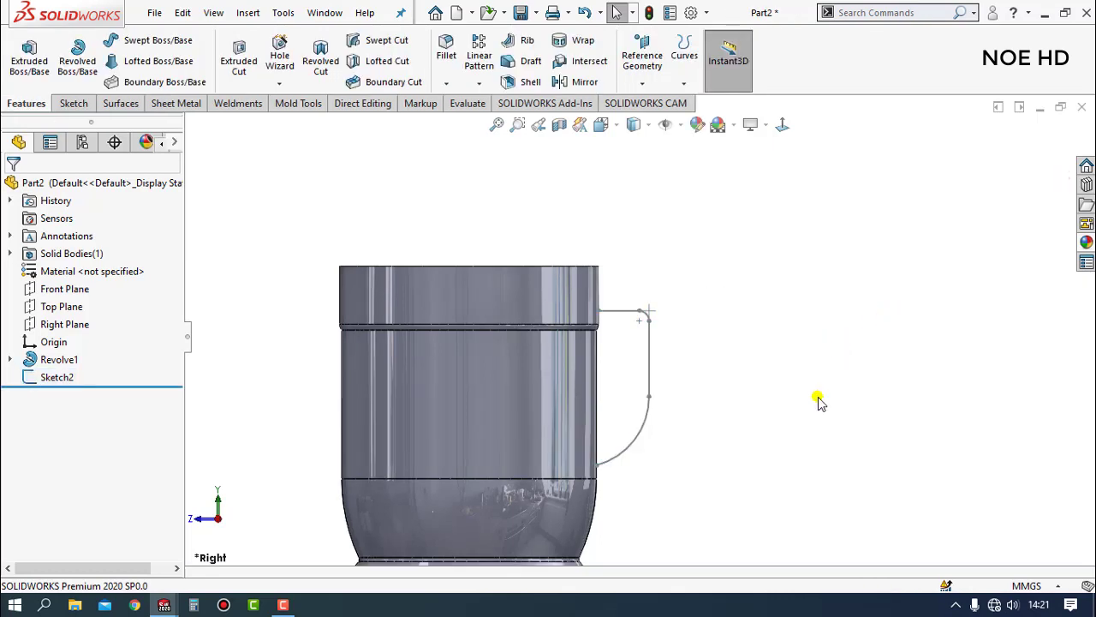
- Create Plane1 through the handle path's vertical line at its lower endpoint
scroll(651, 390, up, 3)
scroll(657, 355, down, 2)
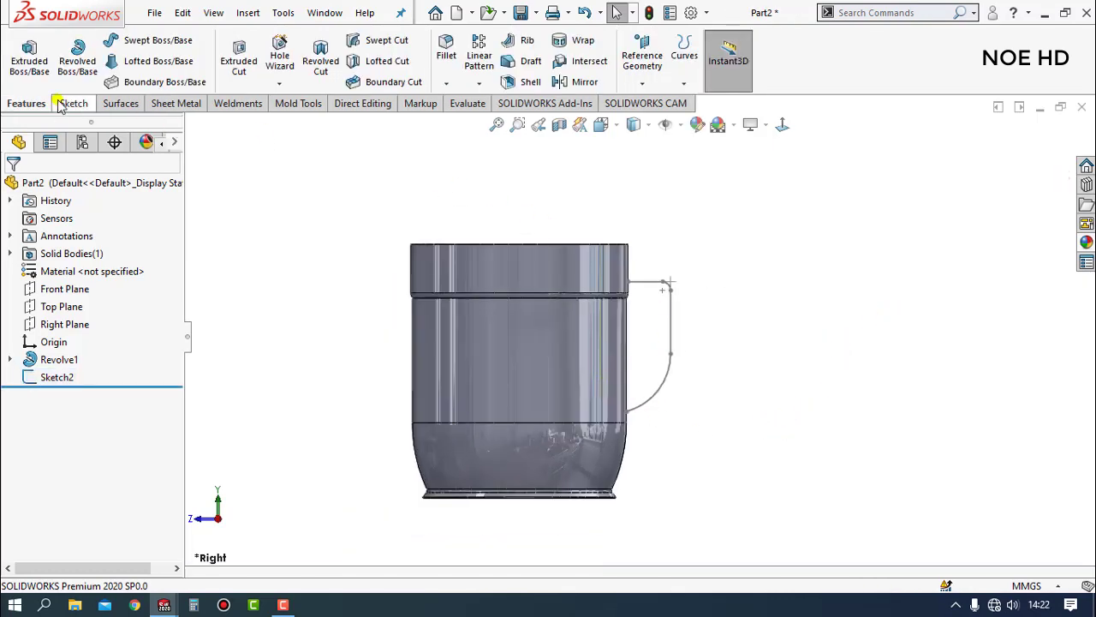
click(642, 81)
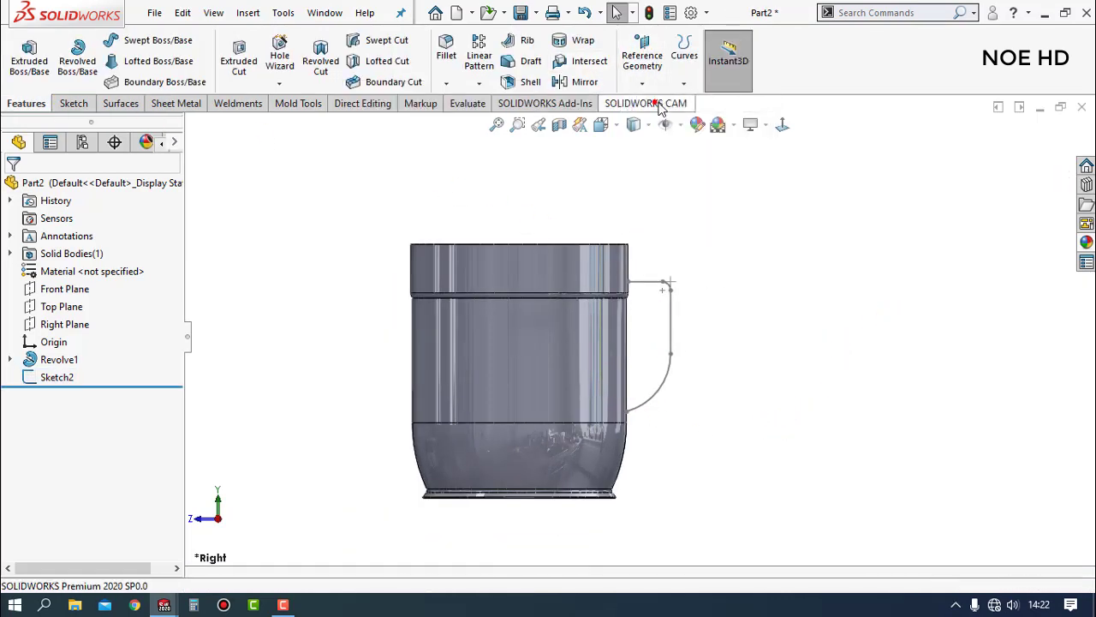
click(672, 323)
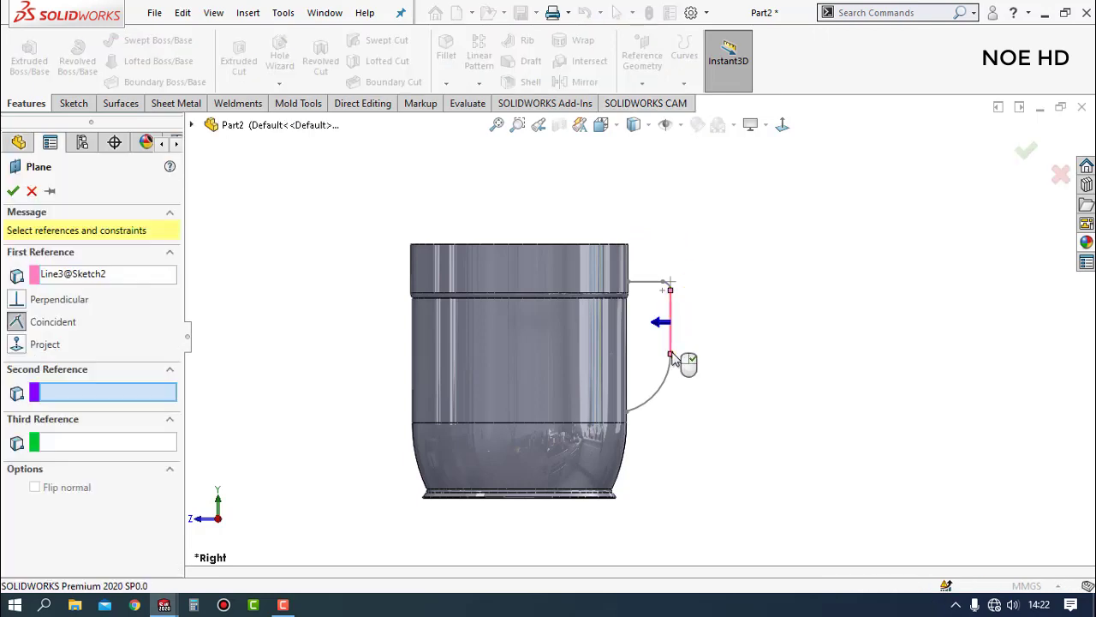
click(671, 355)
click(13, 191)
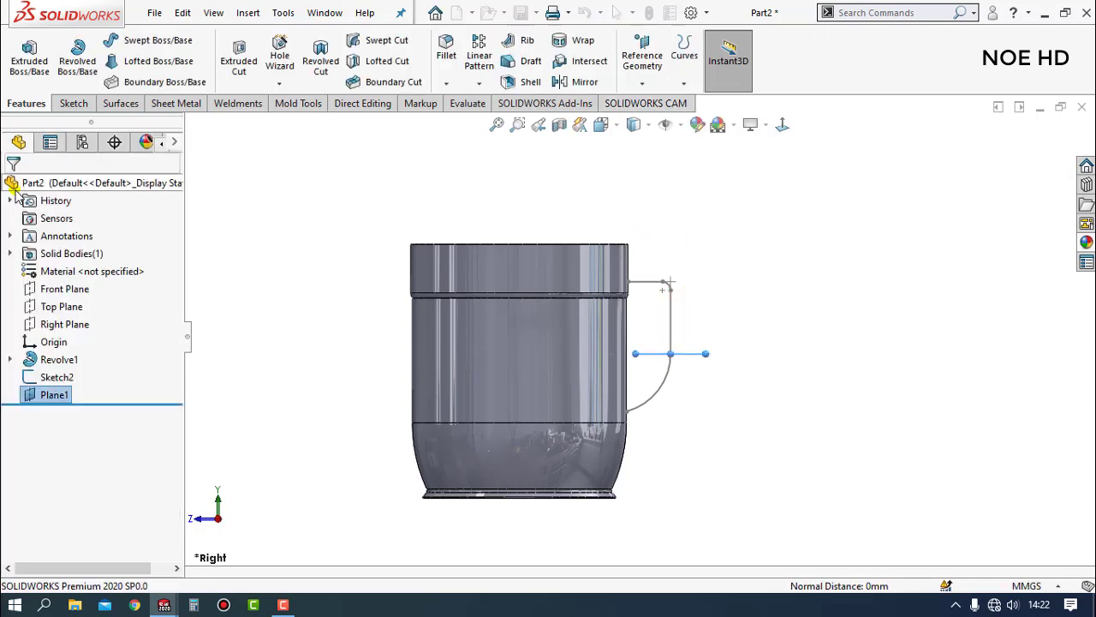
- Start a new sketch, Sketch3, on Plane1
middle_drag(700, 387, 672, 347)
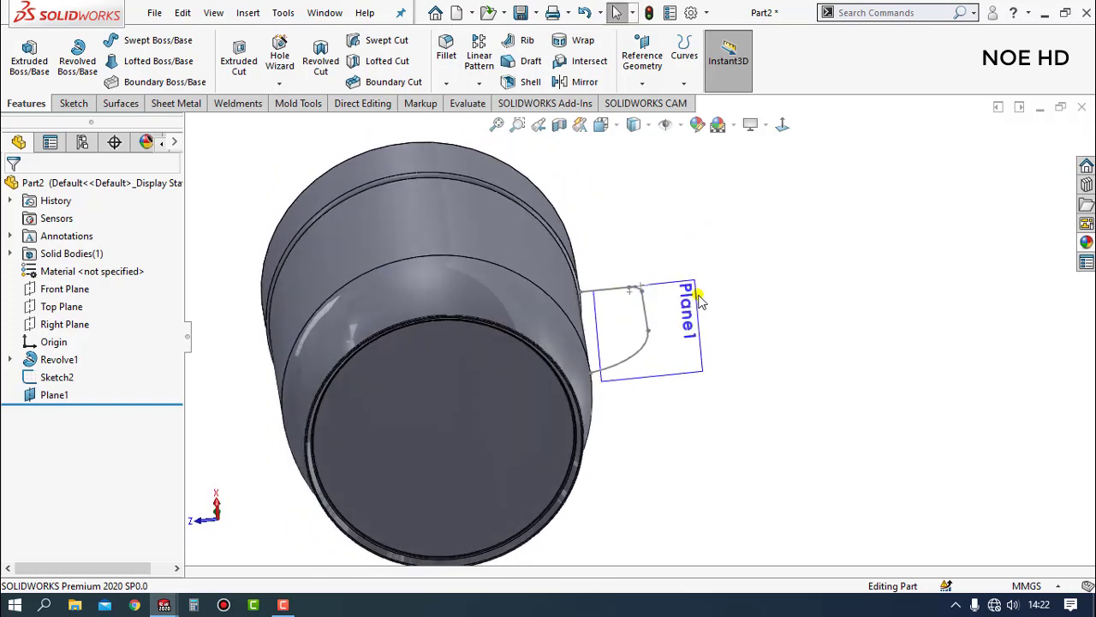
click(671, 343)
click(740, 288)
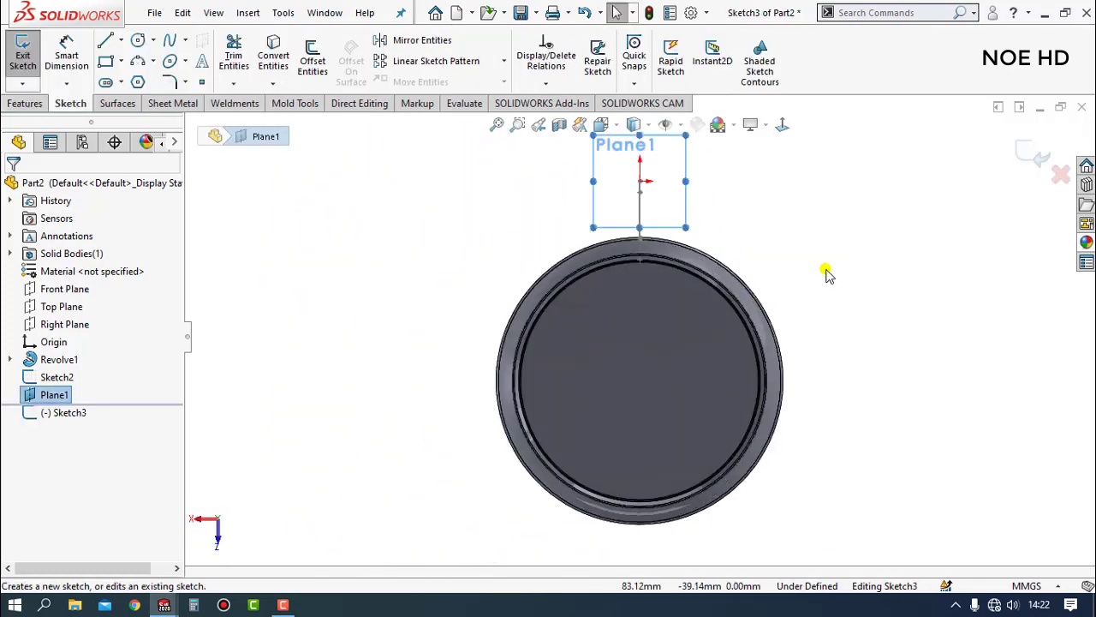
- Enlarge Plane1's display boundary toward the upper right and upper left
scroll(651, 248, down, 3)
click(597, 302)
drag(641, 237, 741, 181)
drag(504, 182, 386, 147)
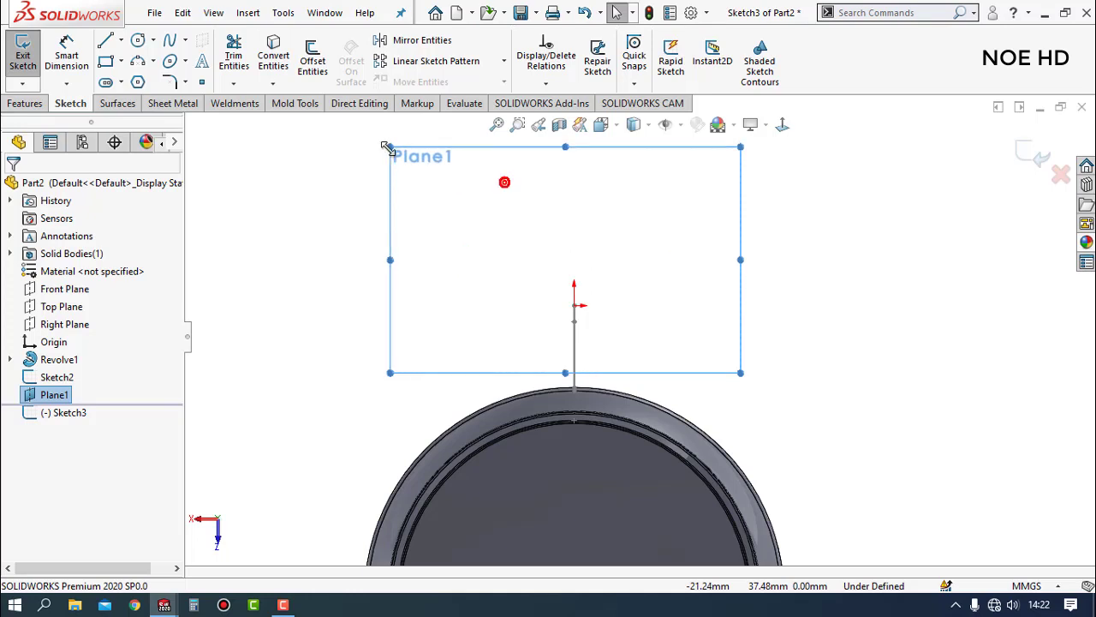
click(836, 317)
- Draw a center rectangle centred on the sketch origin
scroll(492, 205, down, 2)
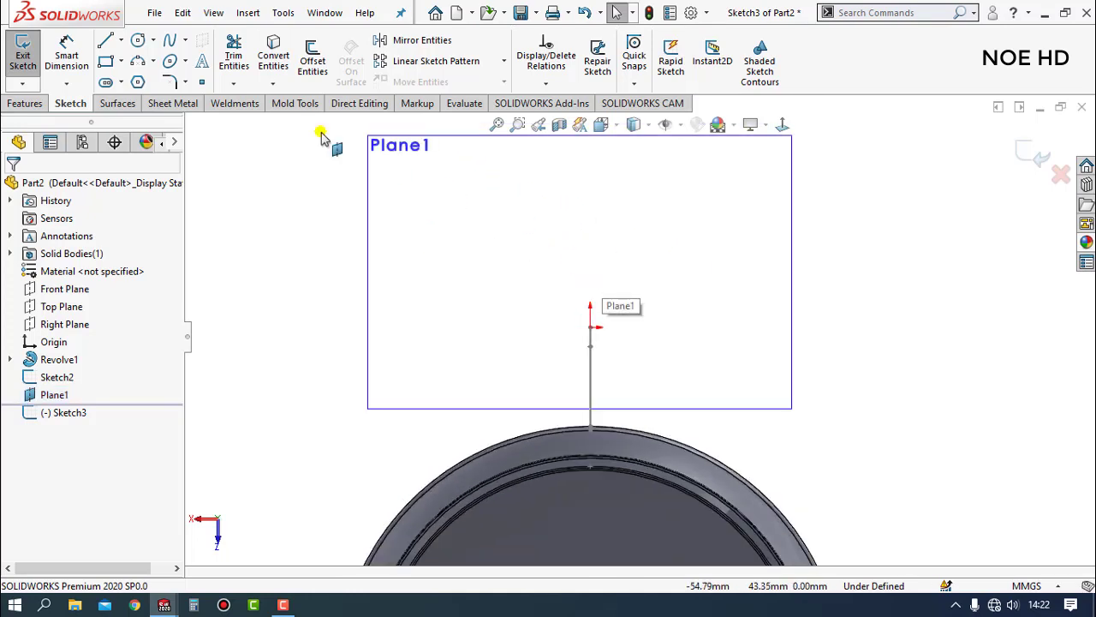
click(121, 61)
click(154, 98)
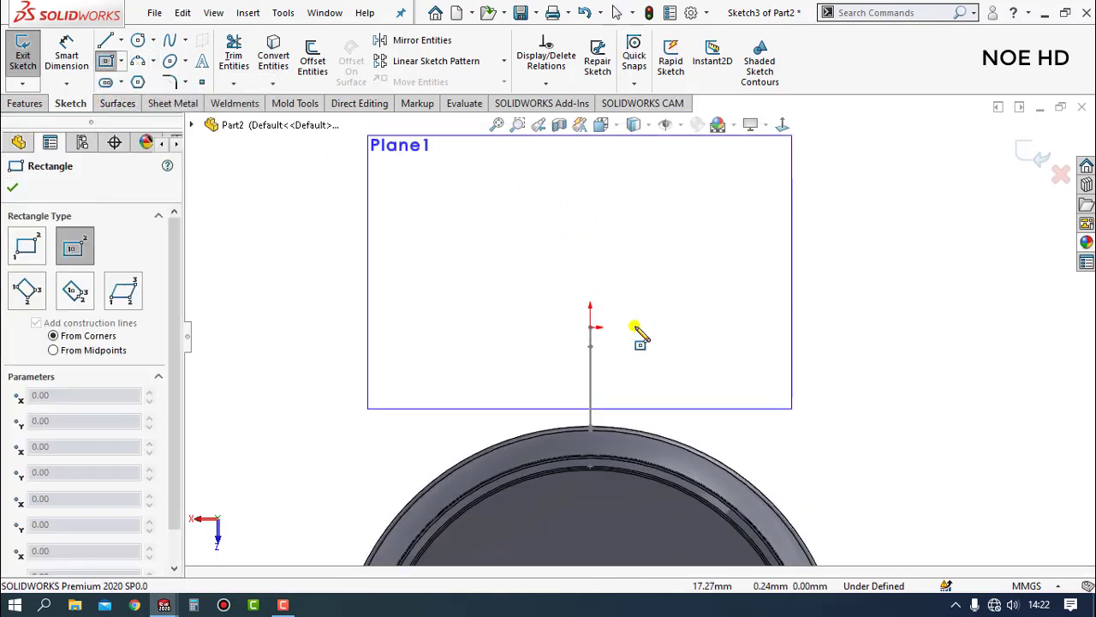
click(589, 326)
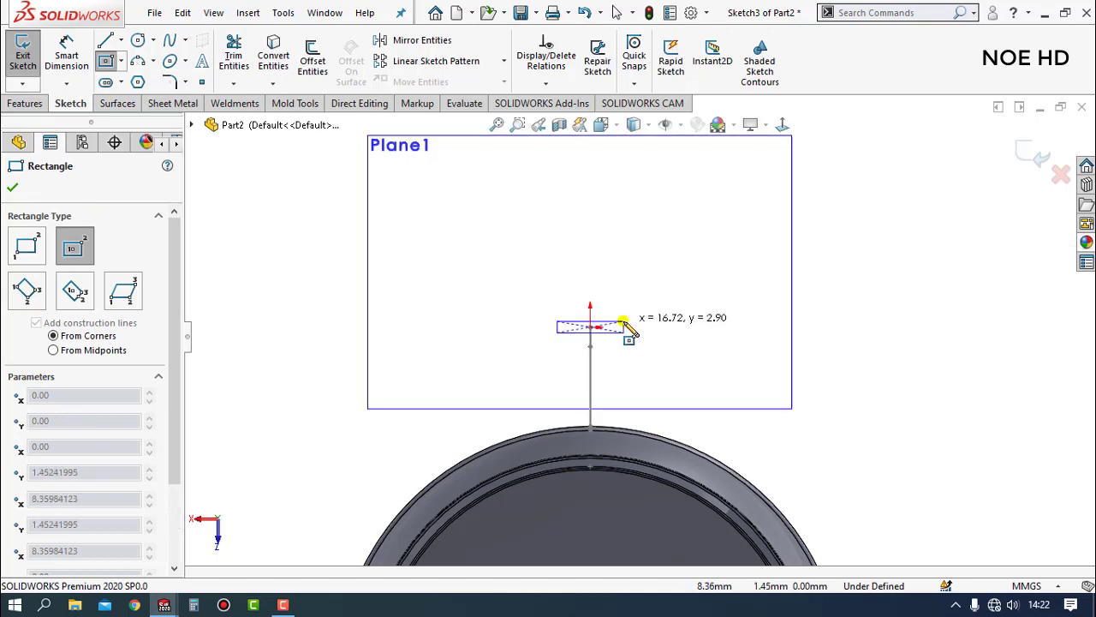
click(626, 327)
key(Escape)
- Dimension the rectangle's height to 1 mm
scroll(603, 318, down, 3)
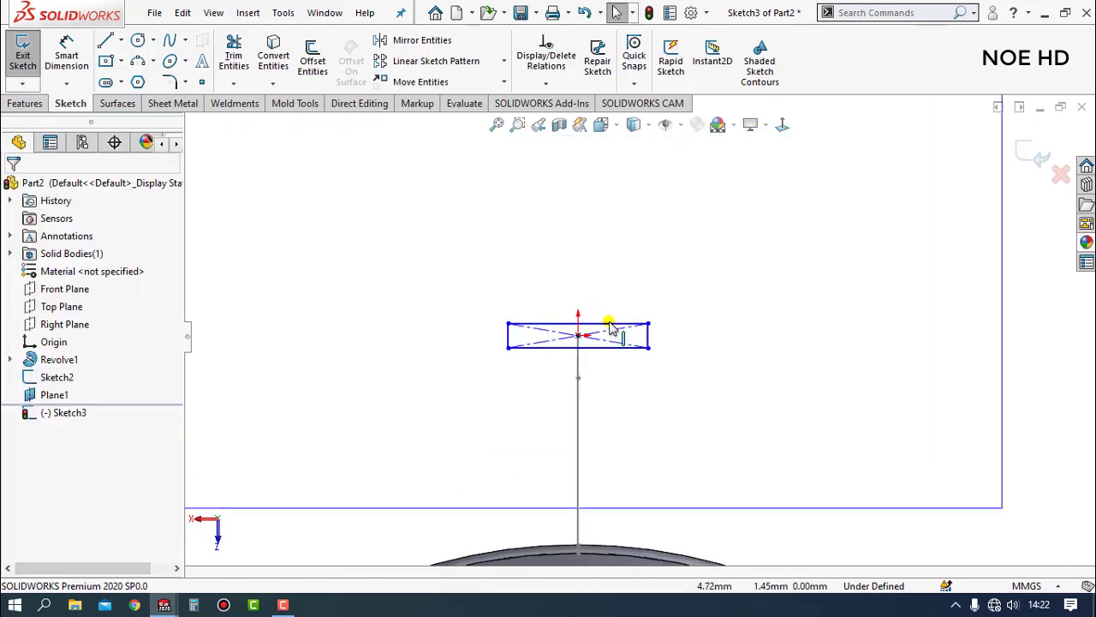
scroll(506, 350, up, 2)
scroll(514, 368, up, 2)
key(d)
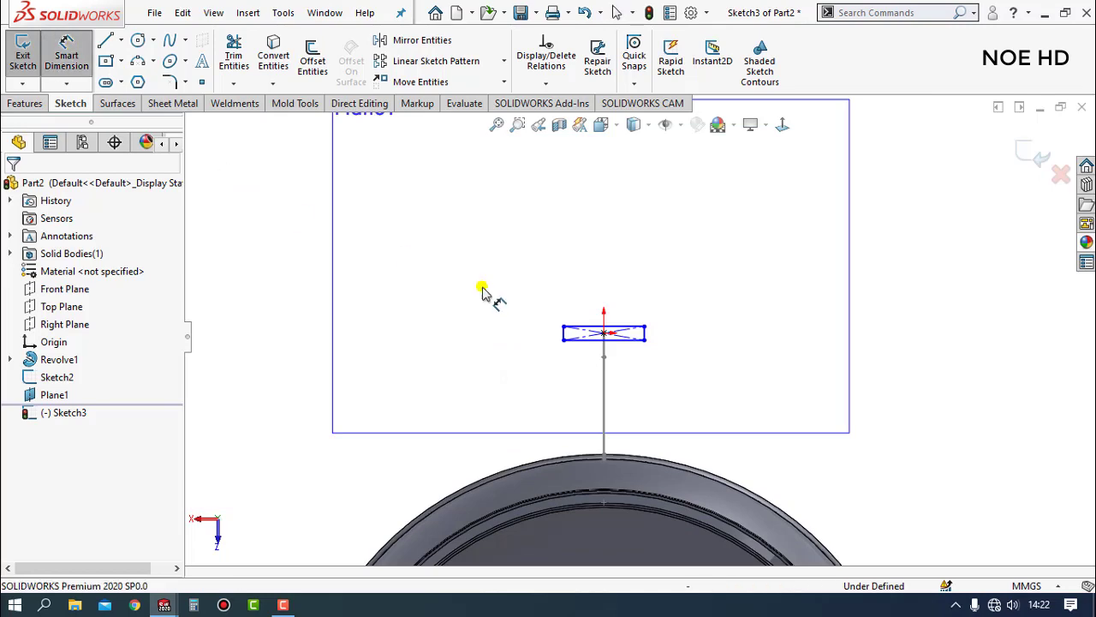
click(646, 336)
click(695, 341)
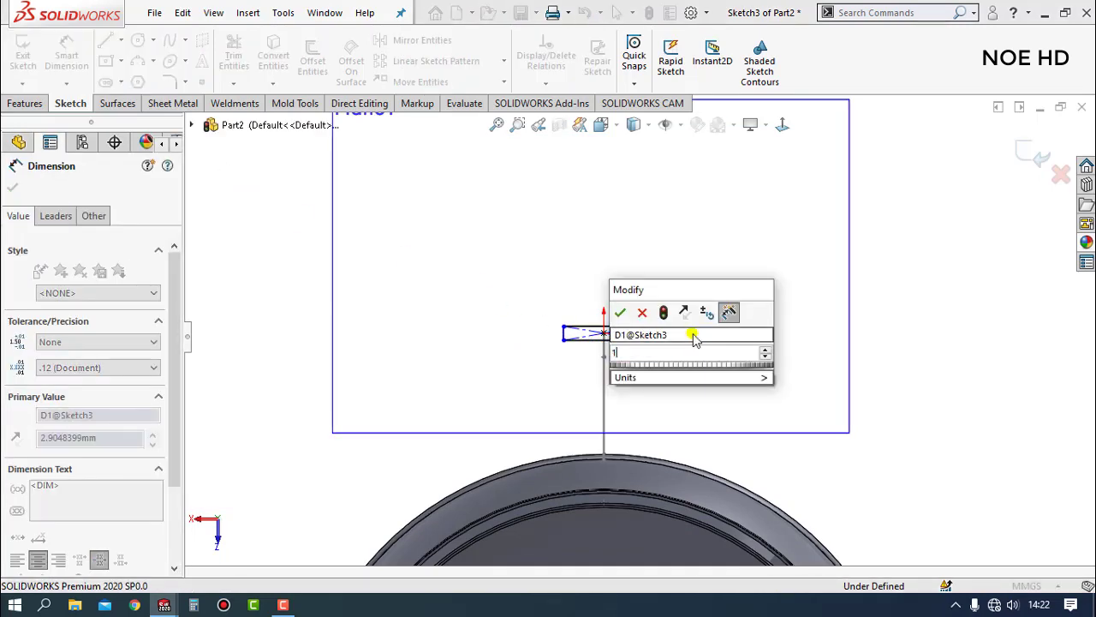
text(1)
key(Return)
click(717, 374)
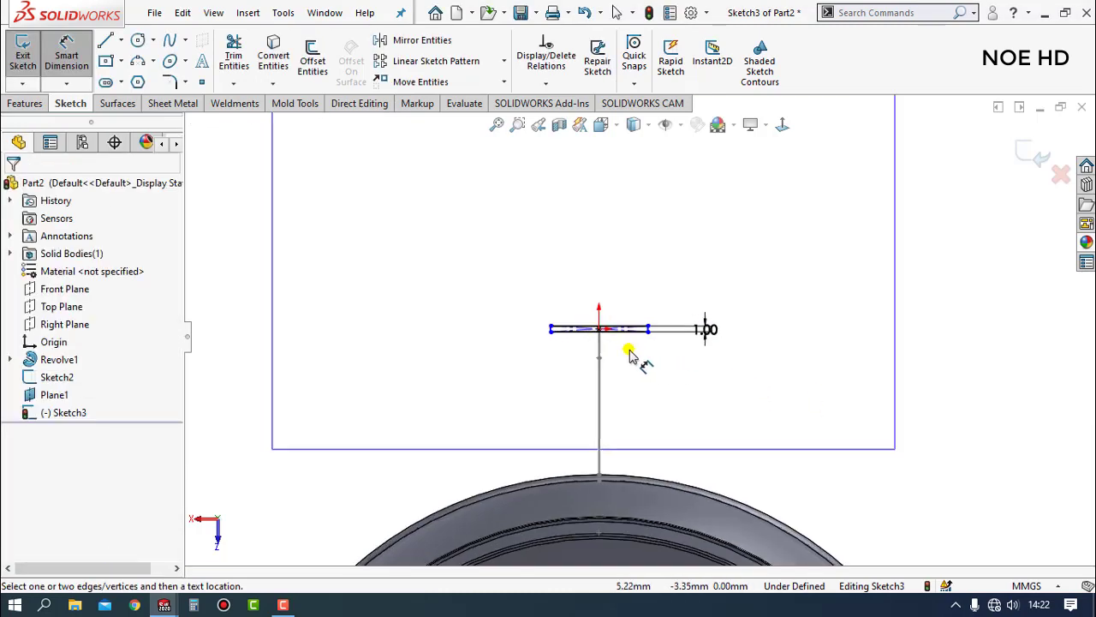
- Dimension the rectangle's width to 10 mm
scroll(606, 332, down, 3)
click(603, 320)
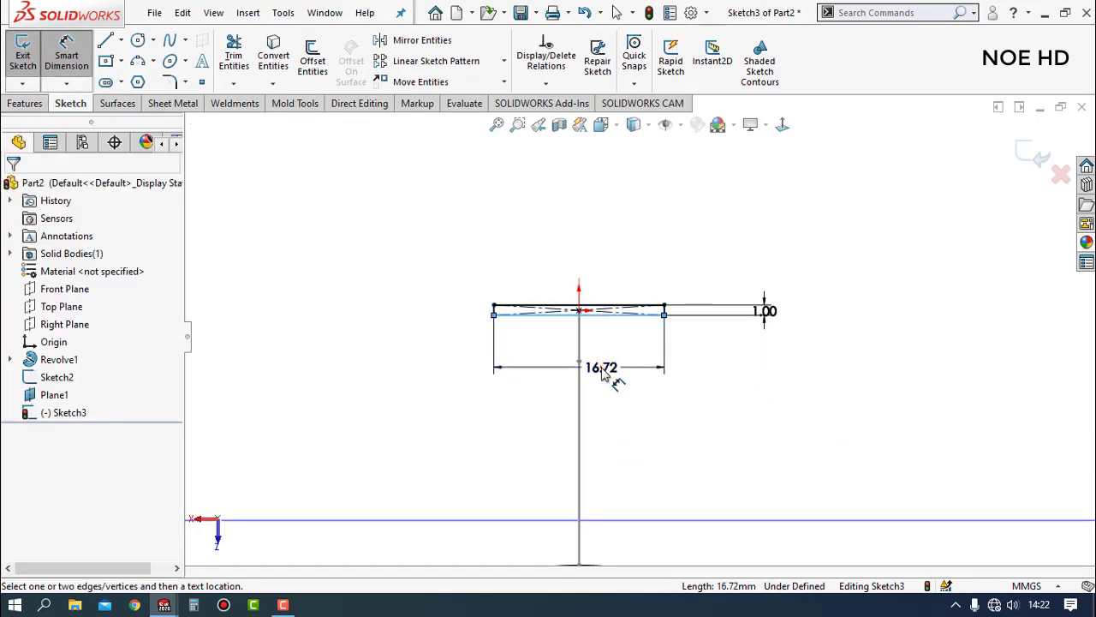
click(603, 370)
text(10)
key(Return)
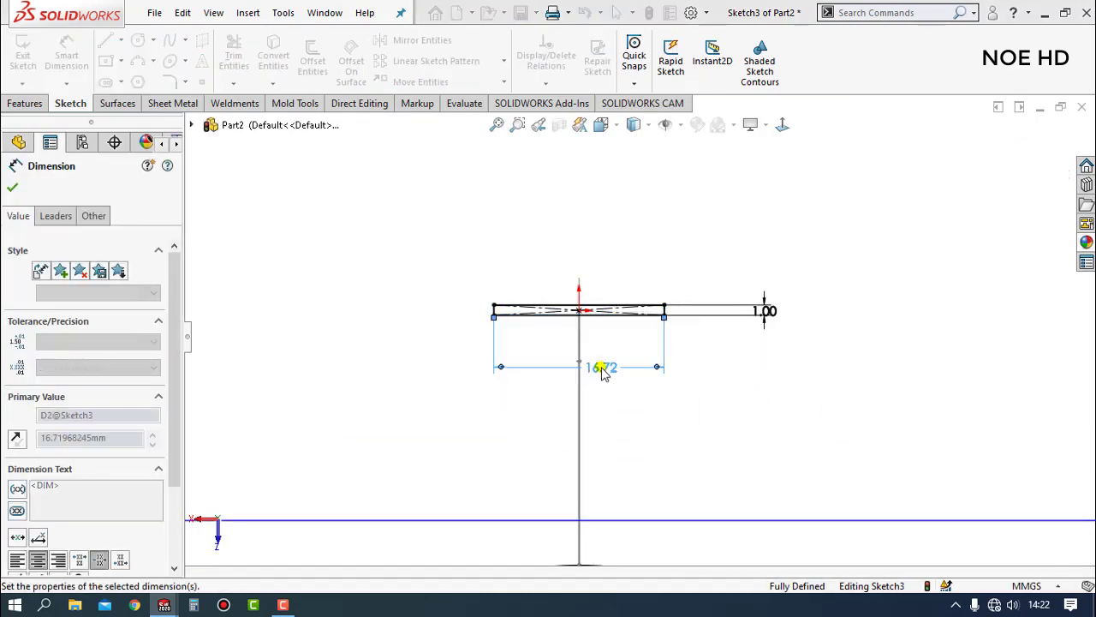
click(711, 401)
scroll(587, 289, down, 3)
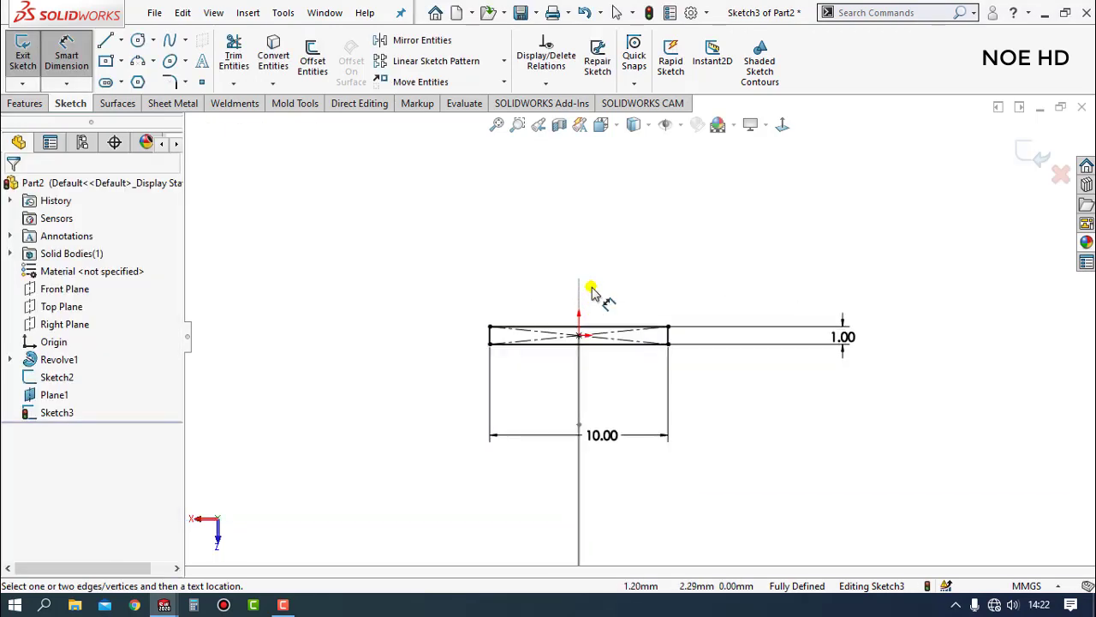
scroll(591, 290, up, 2)
- Draw a second center rectangle above the first on the vertical axis
click(110, 67)
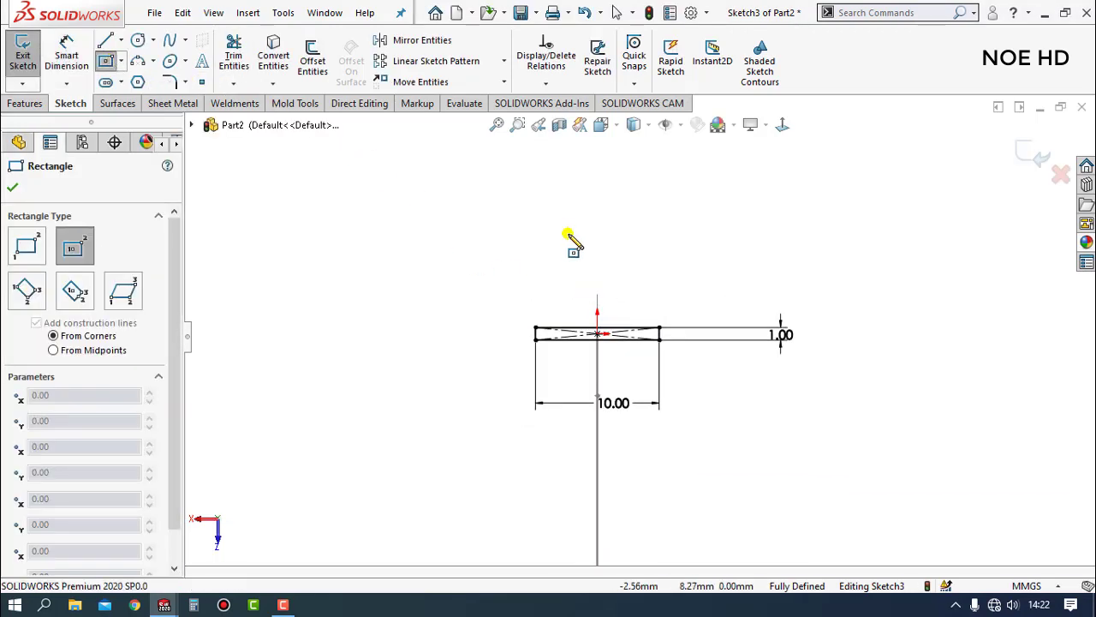
click(597, 265)
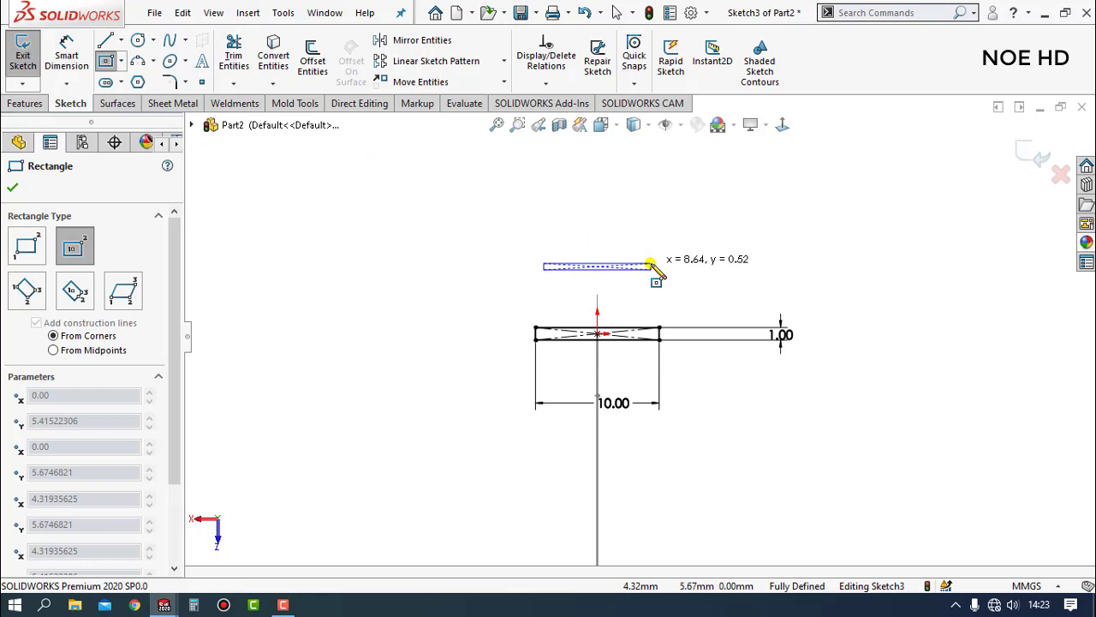
click(661, 262)
key(Escape)
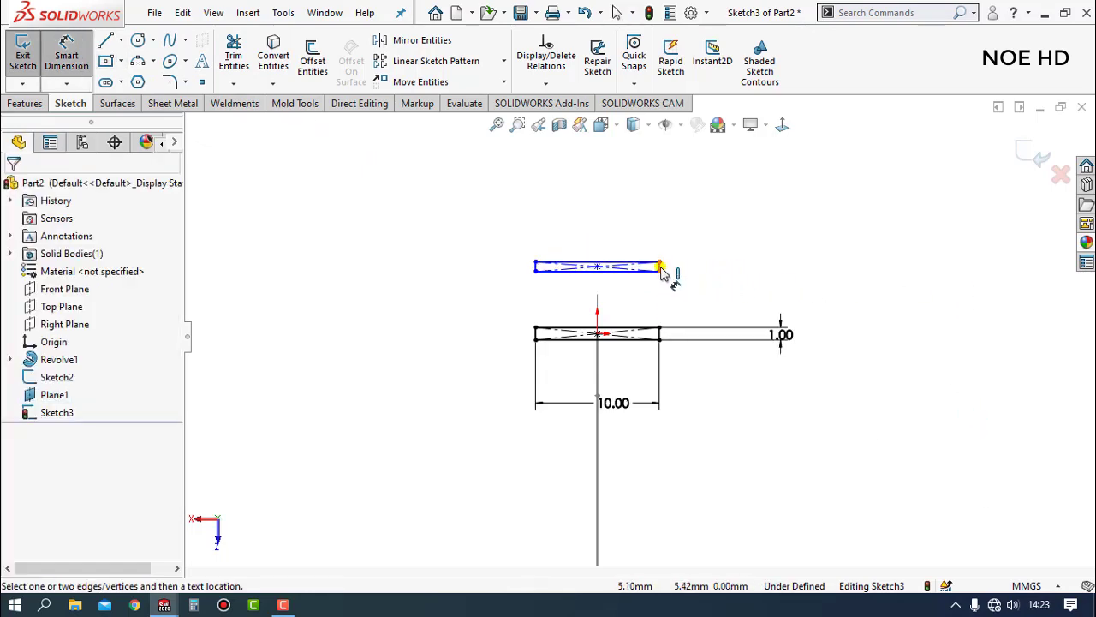
- Dimension the top rectangle 1.00 tall and 10.00 wide
click(661, 267)
click(700, 269)
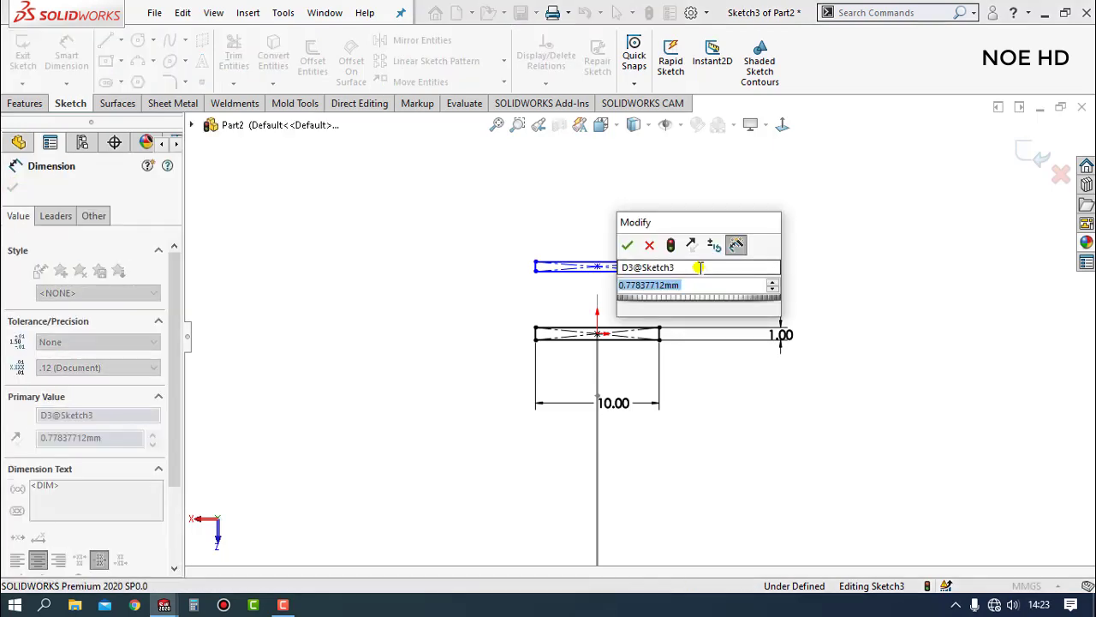
key(Return)
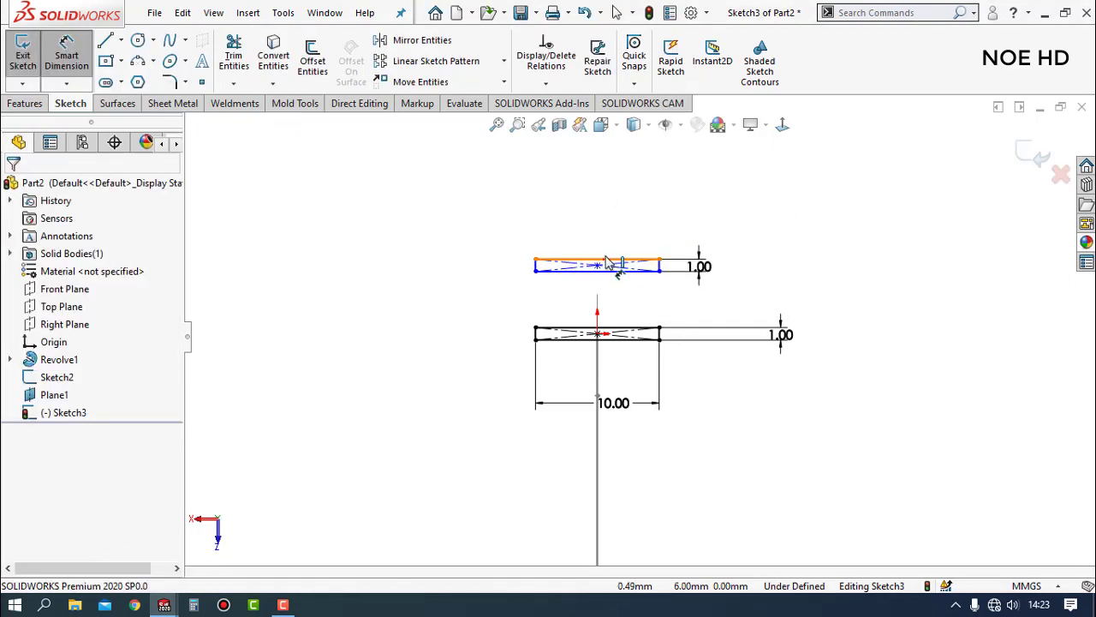
click(598, 260)
click(605, 221)
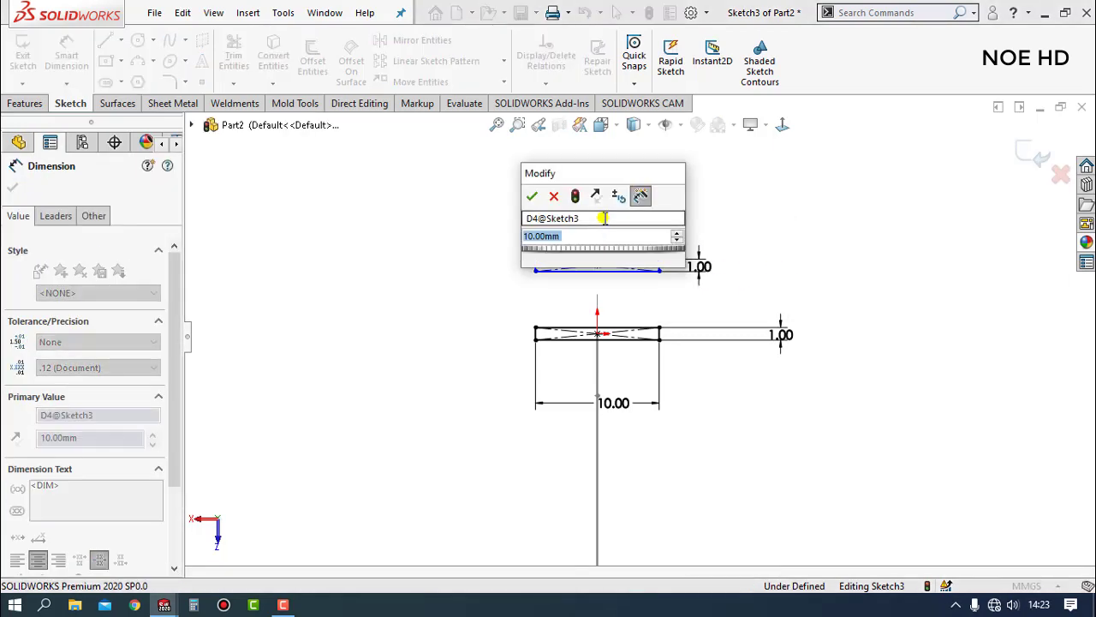
text(10)
key(Return)
key(Escape)
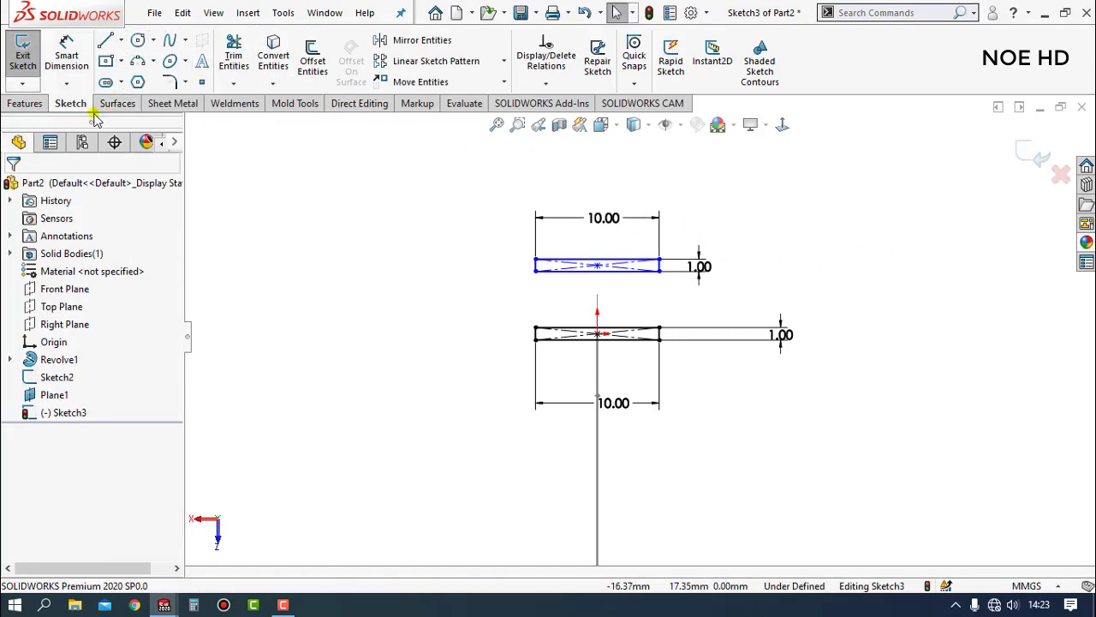
- Draw a vertical centreline from the part's edge up through both rectangles
click(120, 41)
click(142, 76)
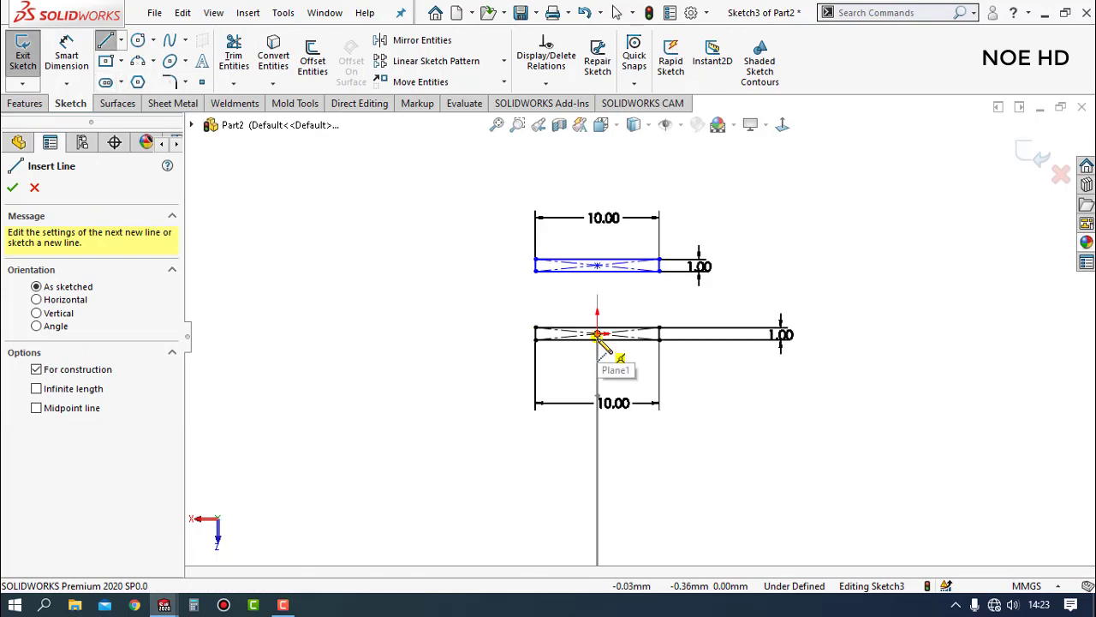
scroll(631, 401, up, 3)
scroll(634, 409, up, 2)
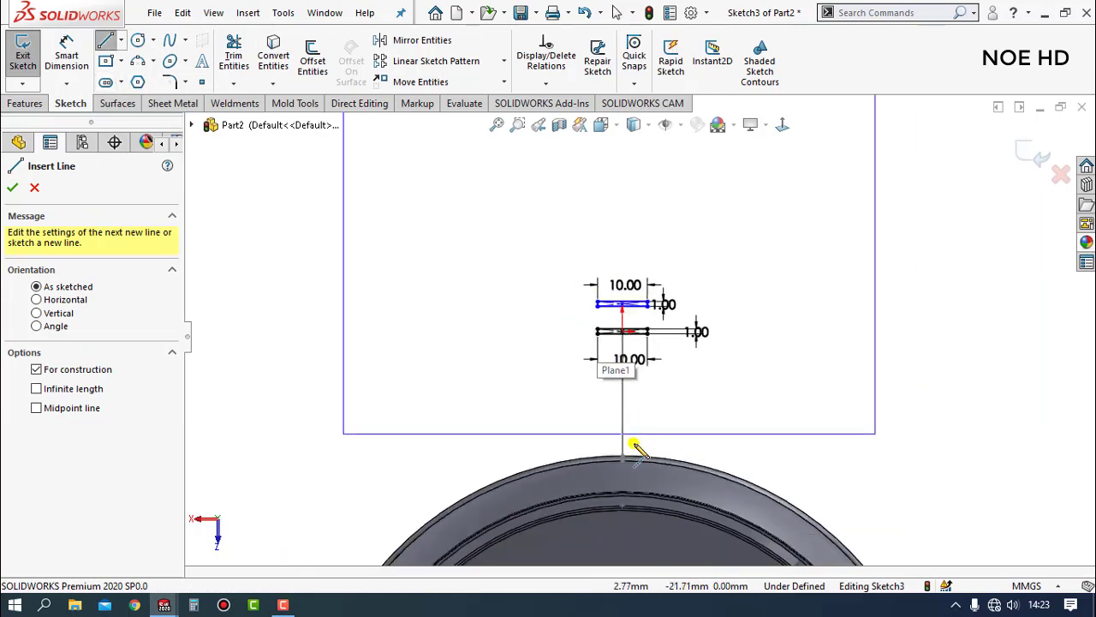
scroll(631, 448, up, 1)
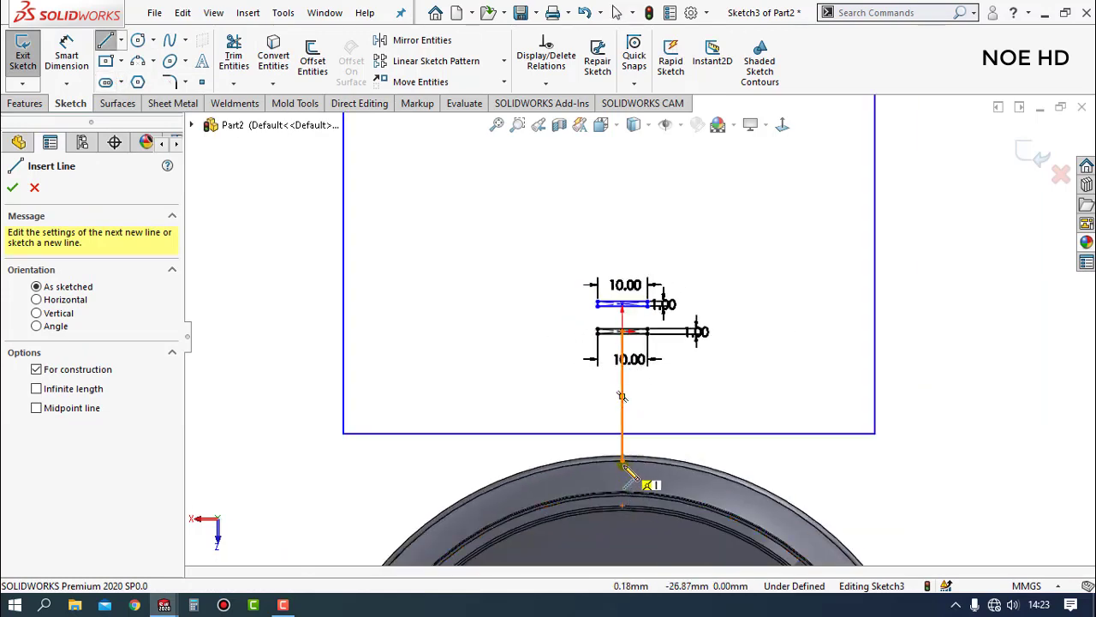
click(624, 478)
click(623, 182)
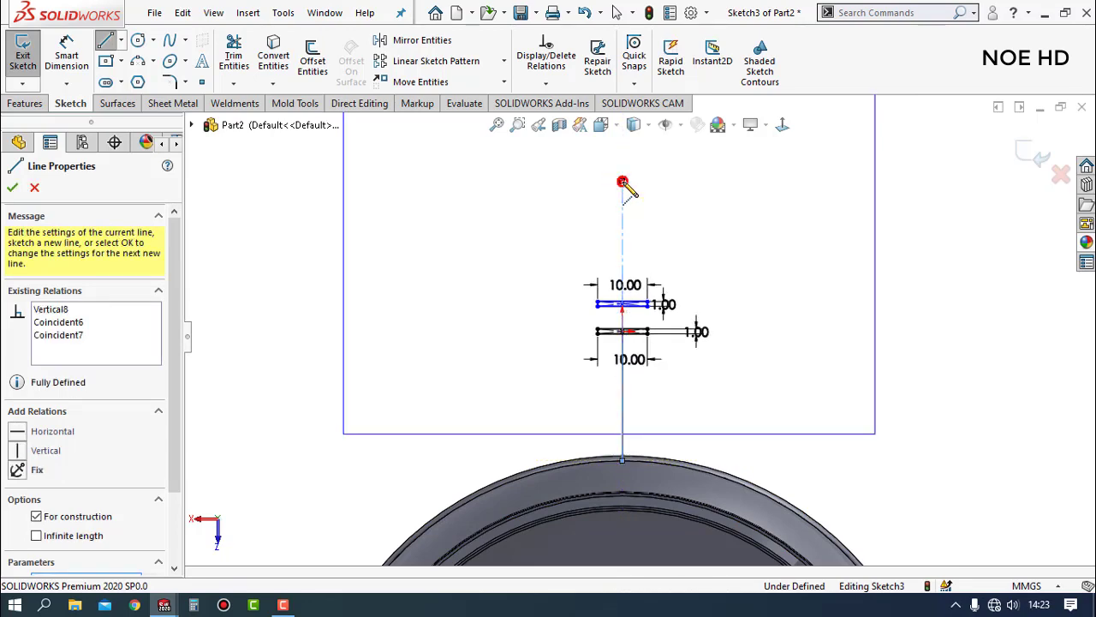
key(Escape)
- Dimension the centre-to-centre spacing between the rectangles to 10.00
scroll(633, 289, down, 2)
scroll(649, 311, down, 1)
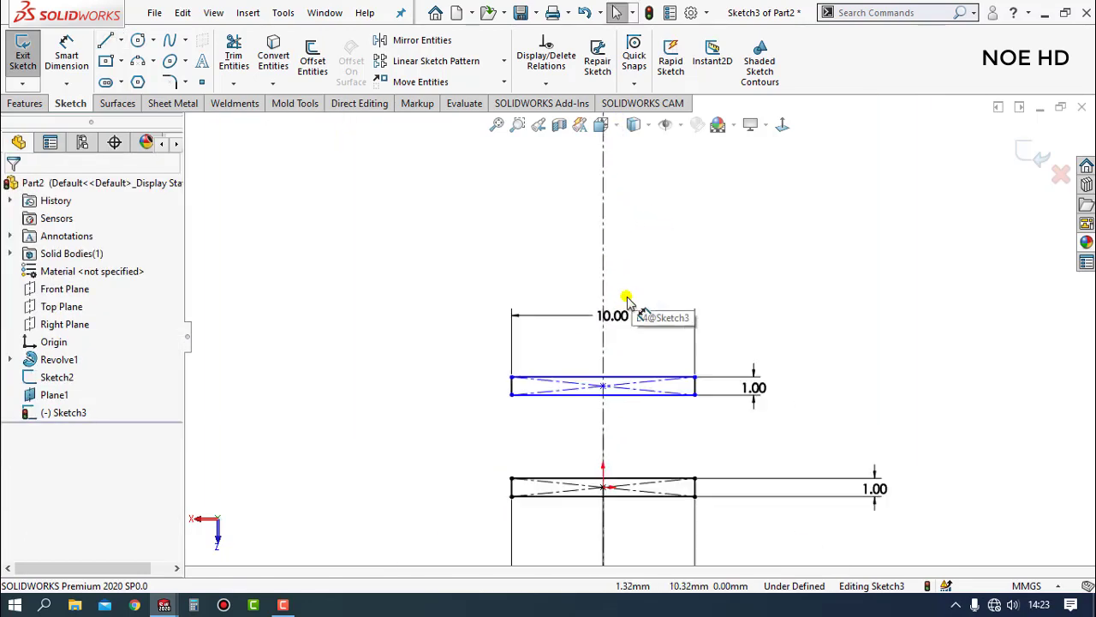
scroll(648, 311, down, 1)
click(614, 369)
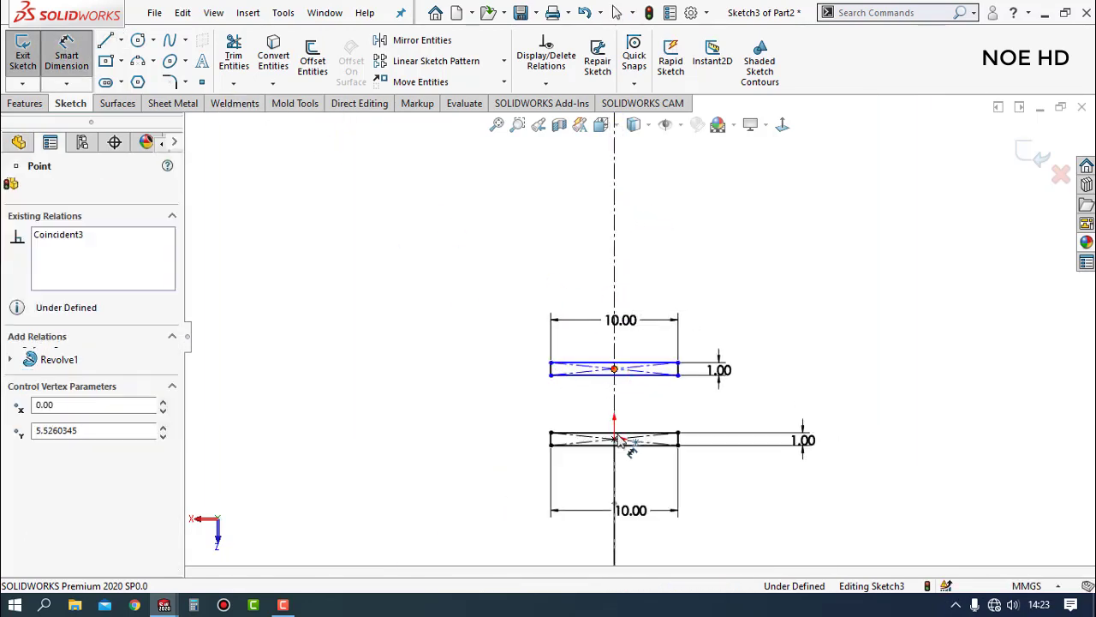
click(615, 438)
click(503, 413)
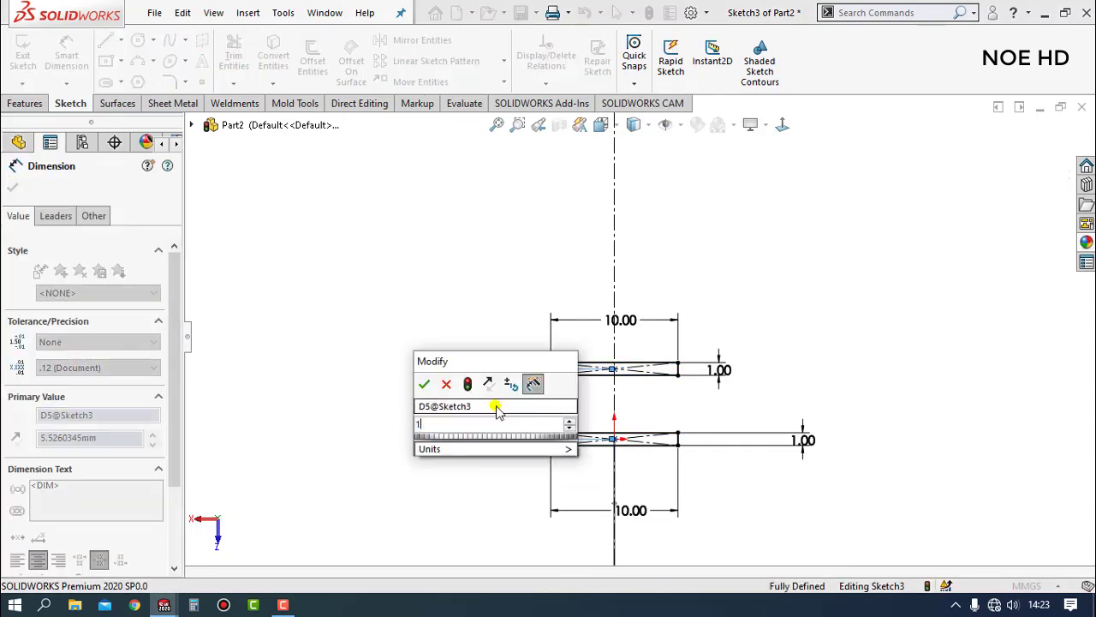
text(10)
key(Return)
click(881, 323)
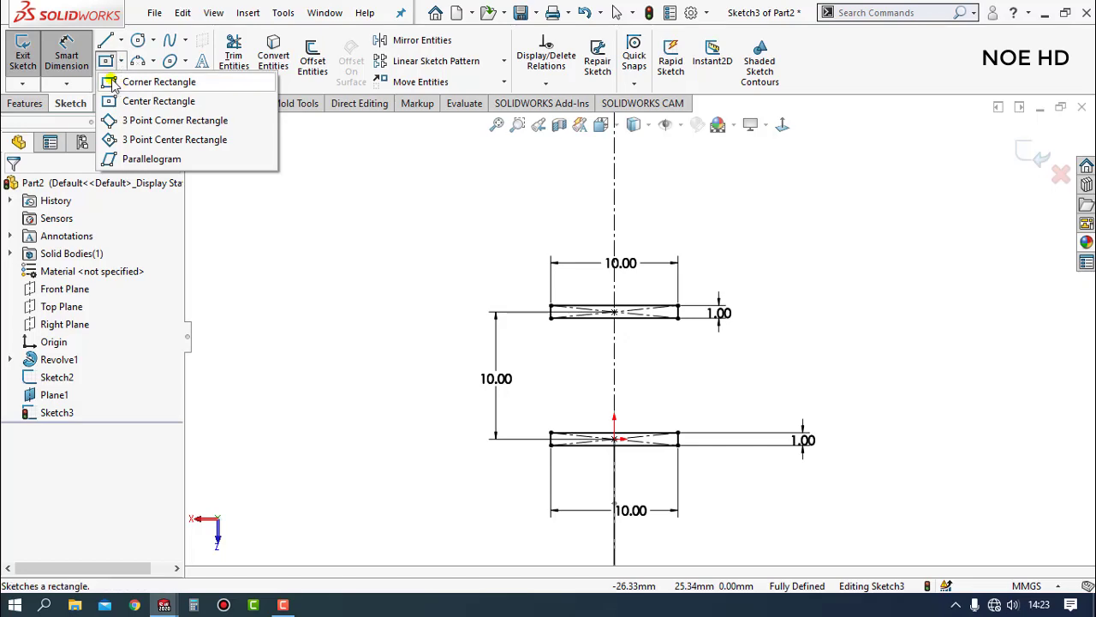
- Draw a corner rectangle for the web between the top and bottom flanges
click(141, 81)
scroll(613, 334, down, 3)
click(597, 305)
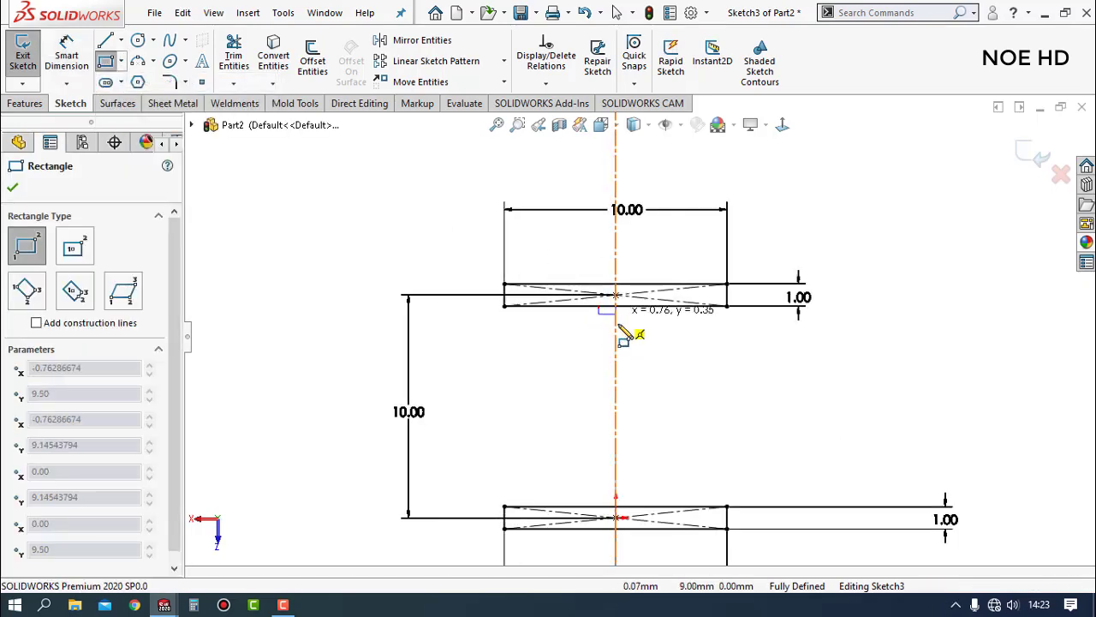
click(636, 507)
key(Escape)
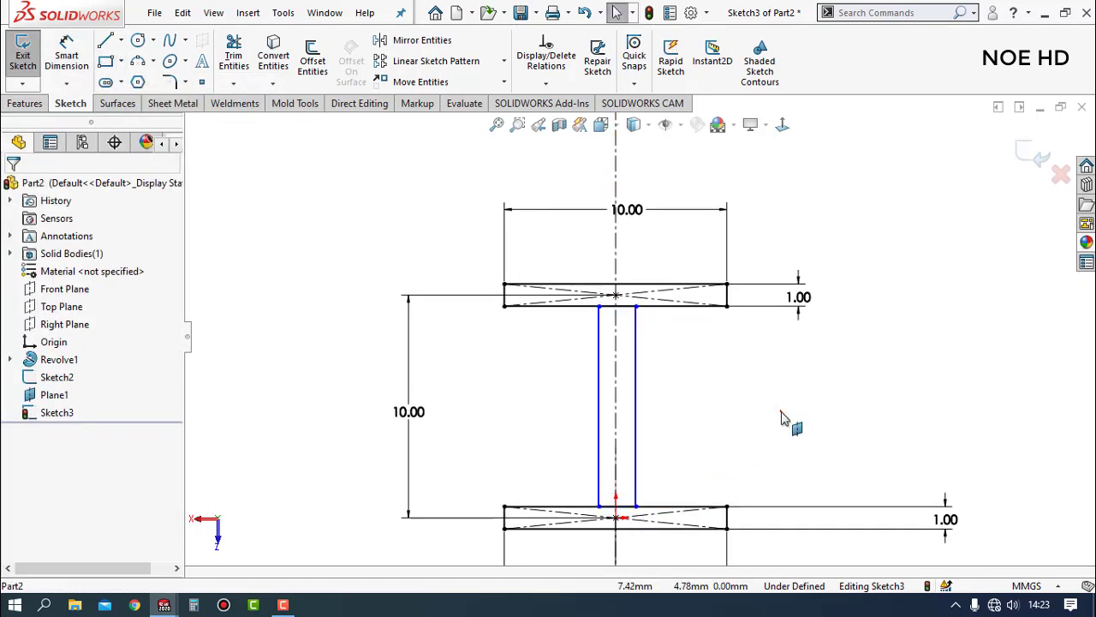
right_drag(866, 462, 695, 402)
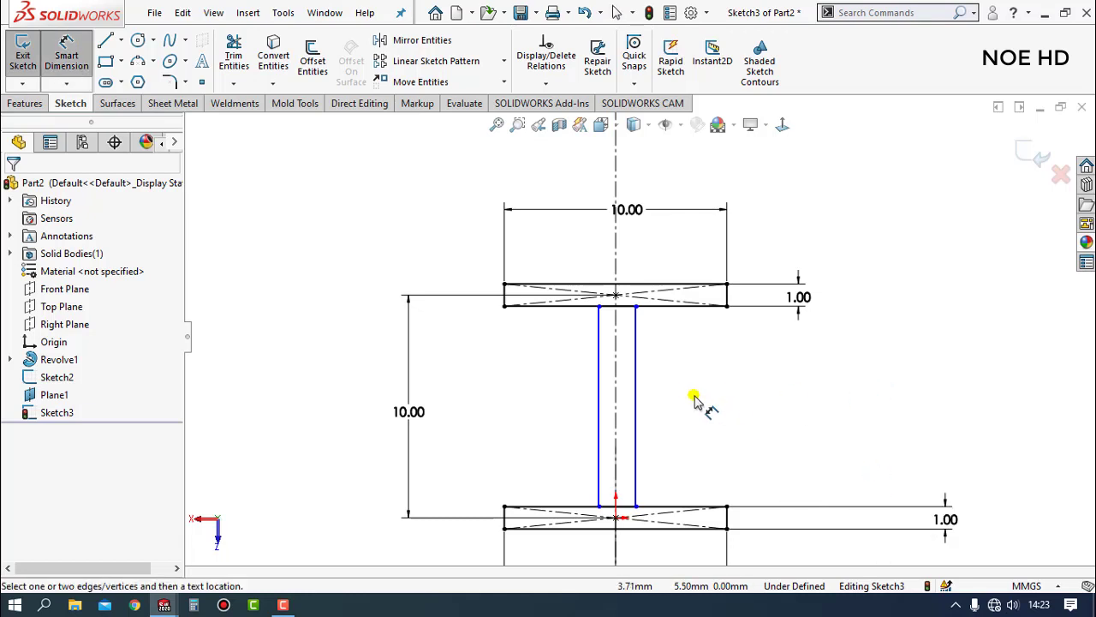
key(Escape)
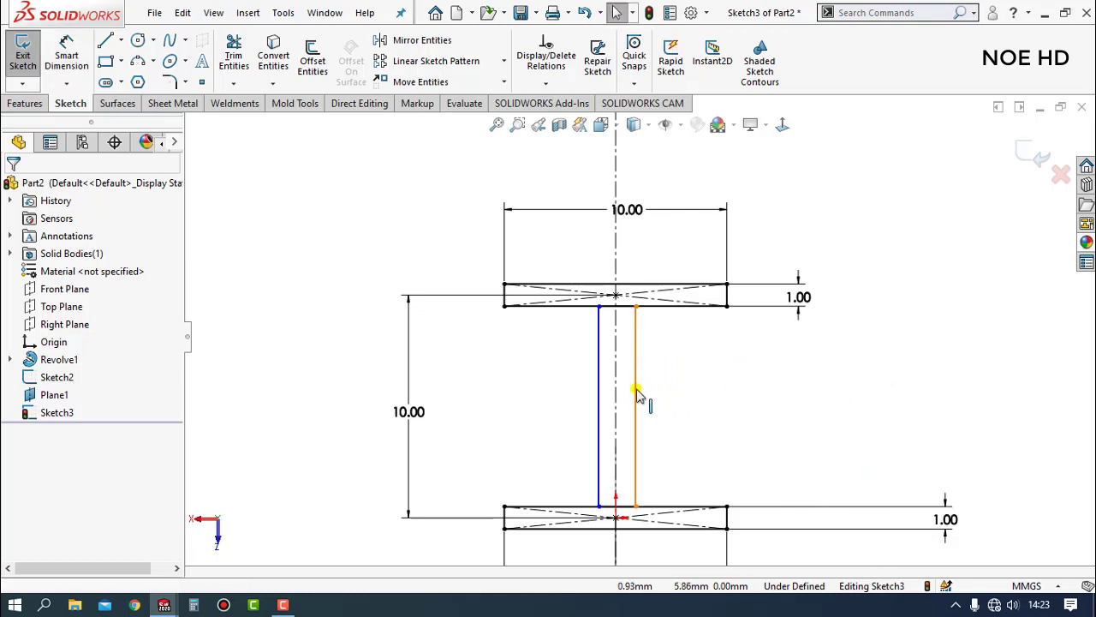
- Make the web's two vertical sides symmetric about the centreline
click(635, 393)
ctrl+click(615, 396)
ctrl+click(599, 393)
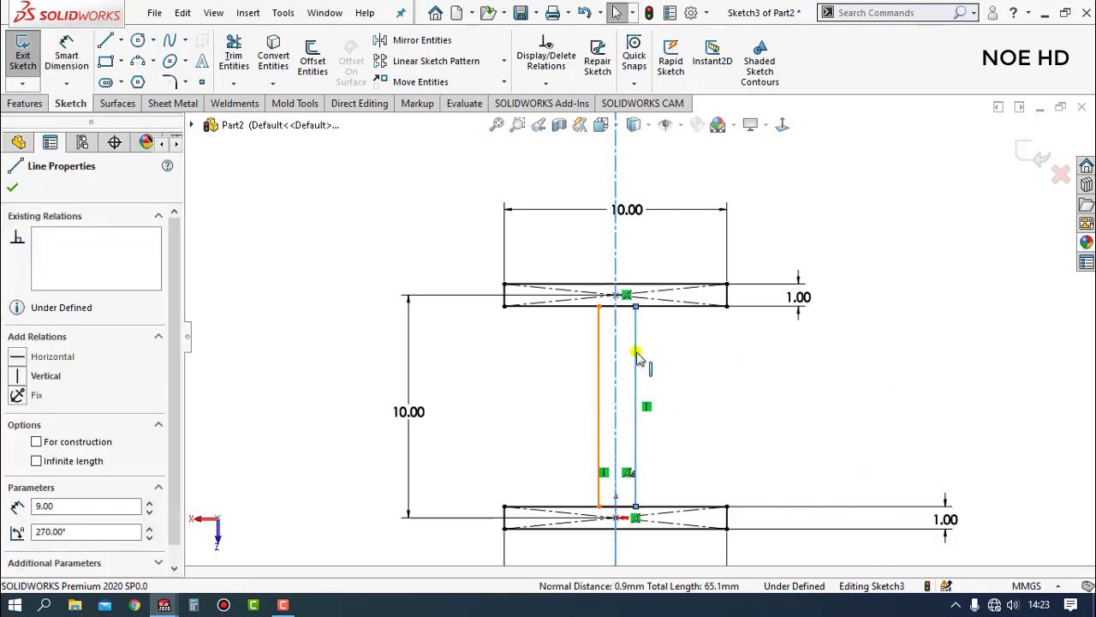
click(770, 330)
click(952, 439)
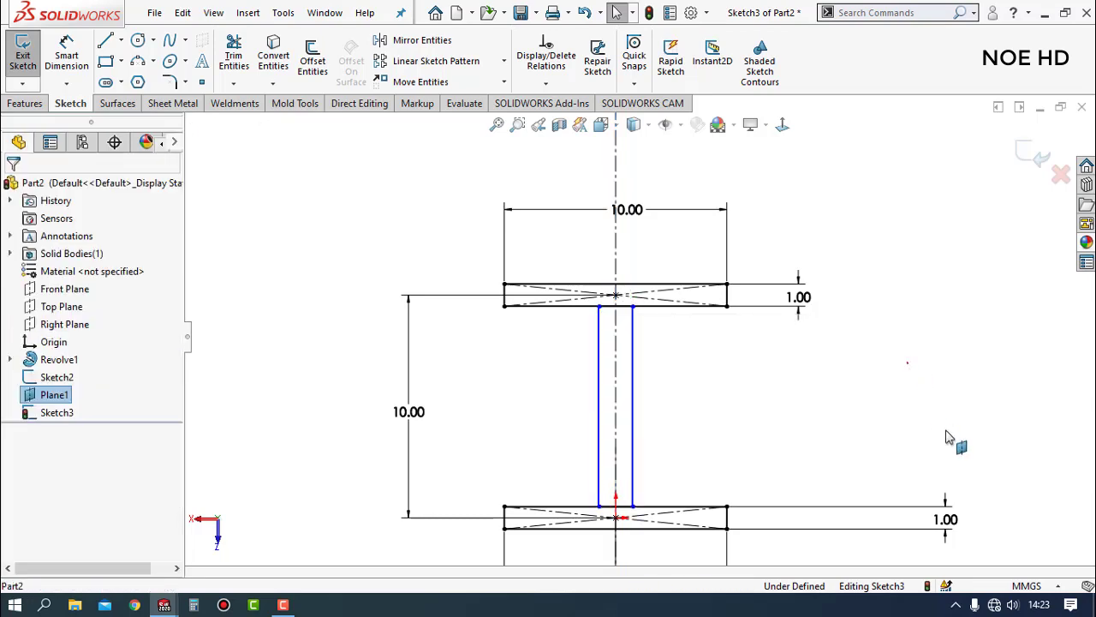
- Dimension the web width to 1.00
right_drag(953, 440, 949, 310)
click(636, 409)
click(599, 405)
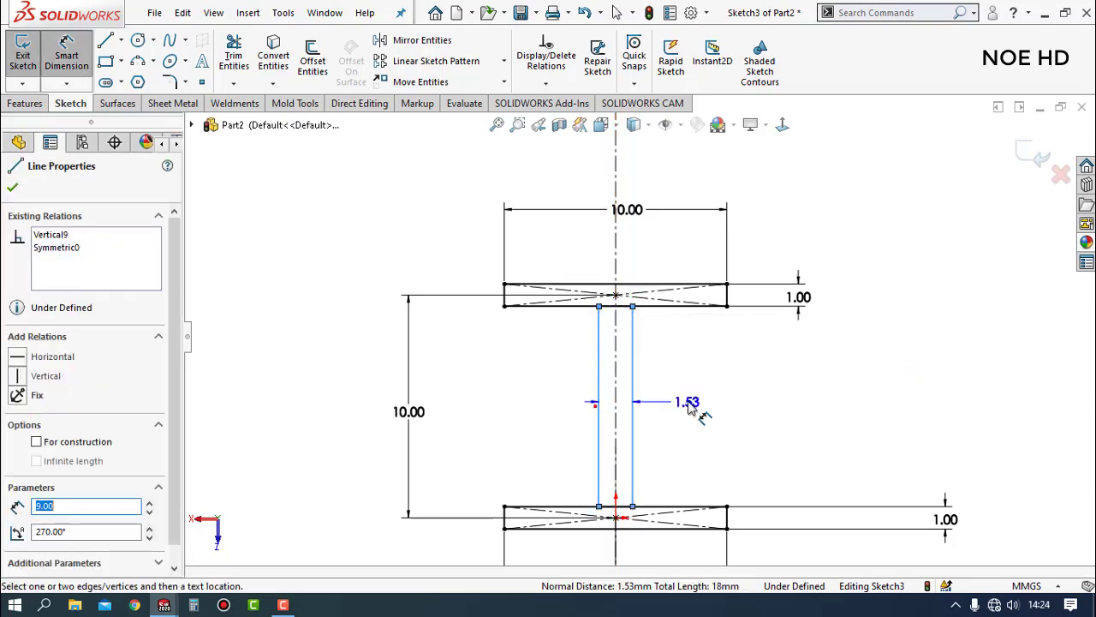
click(689, 404)
text(1)
key(Return)
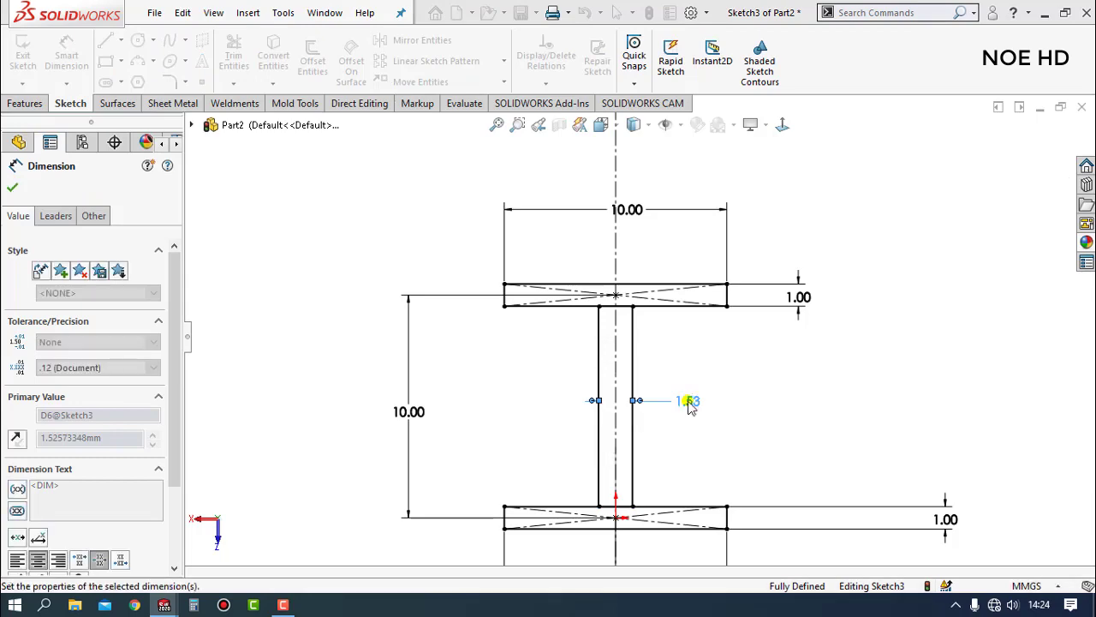
click(805, 403)
key(Escape)
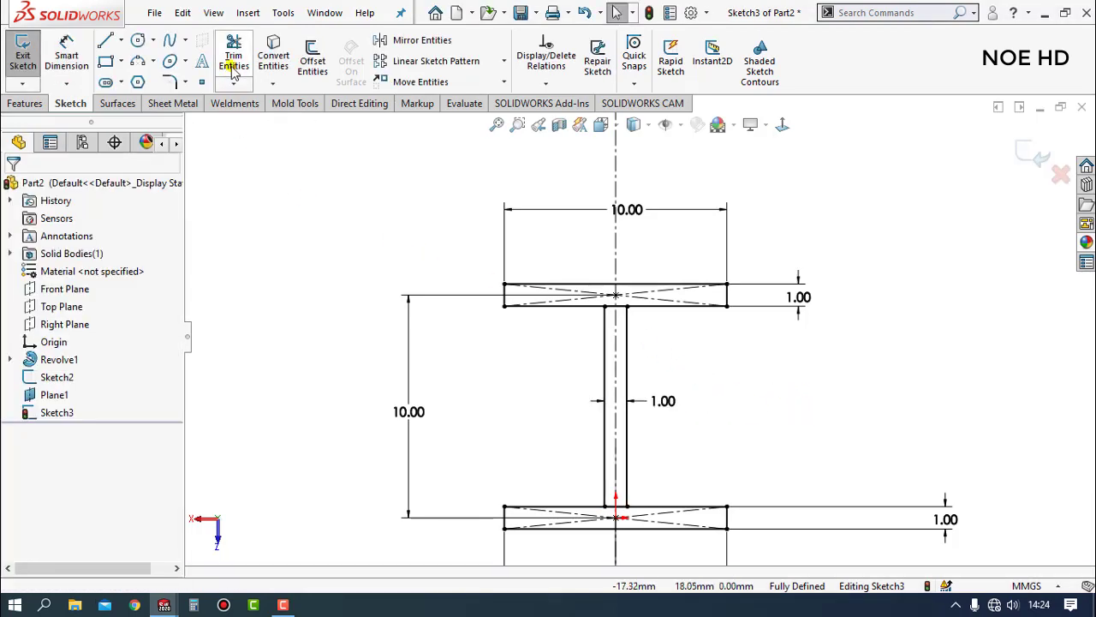
- Trim away the bottom flange line inside the web with Trim Entities
click(233, 62)
scroll(617, 331, down, 4)
scroll(638, 283, down, 1)
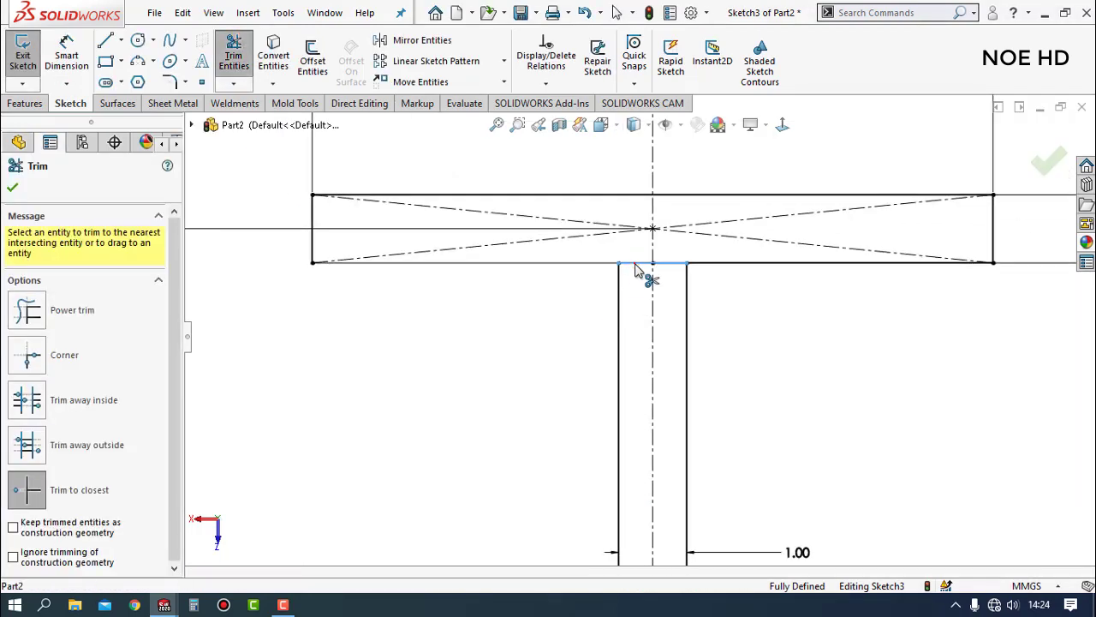
scroll(697, 403, up, 2)
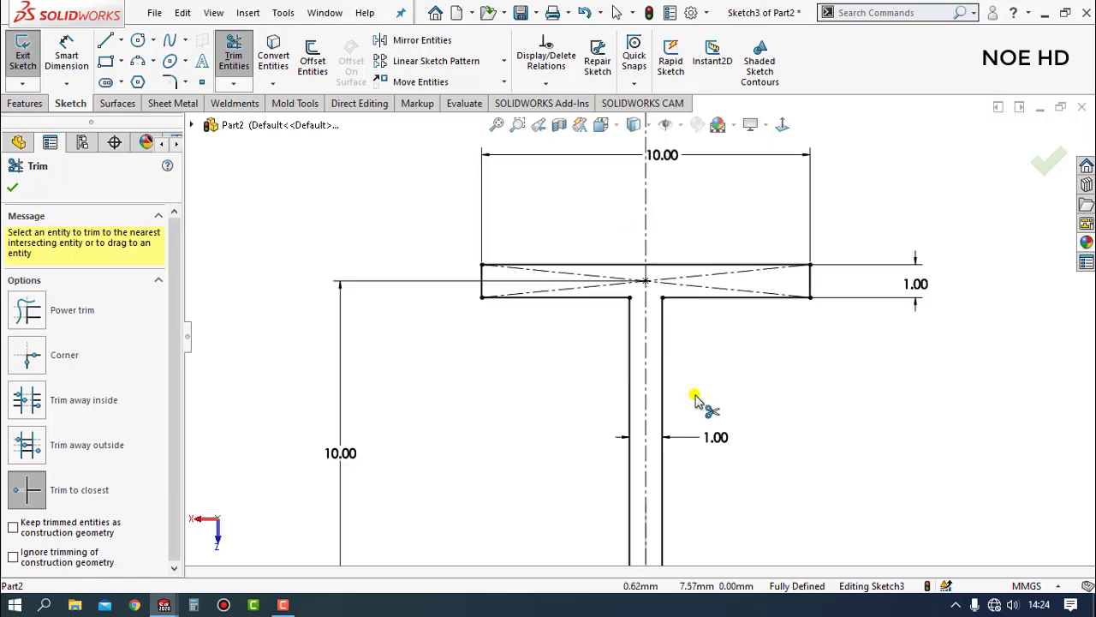
scroll(666, 448, up, 2)
scroll(626, 385, down, 3)
scroll(629, 386, down, 2)
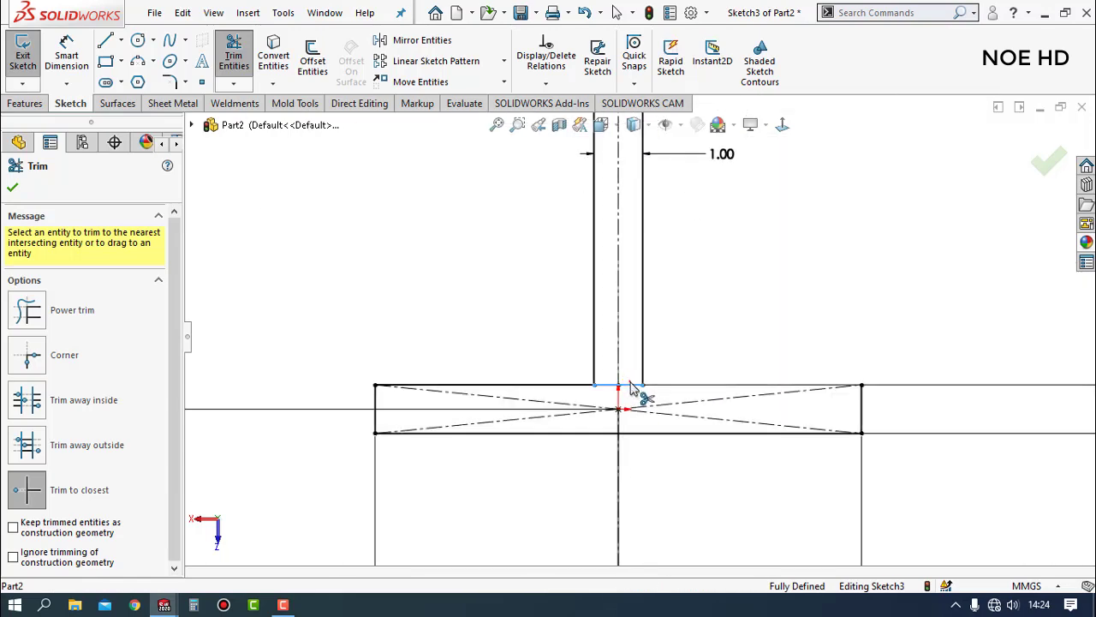
click(631, 388)
scroll(724, 294, up, 3)
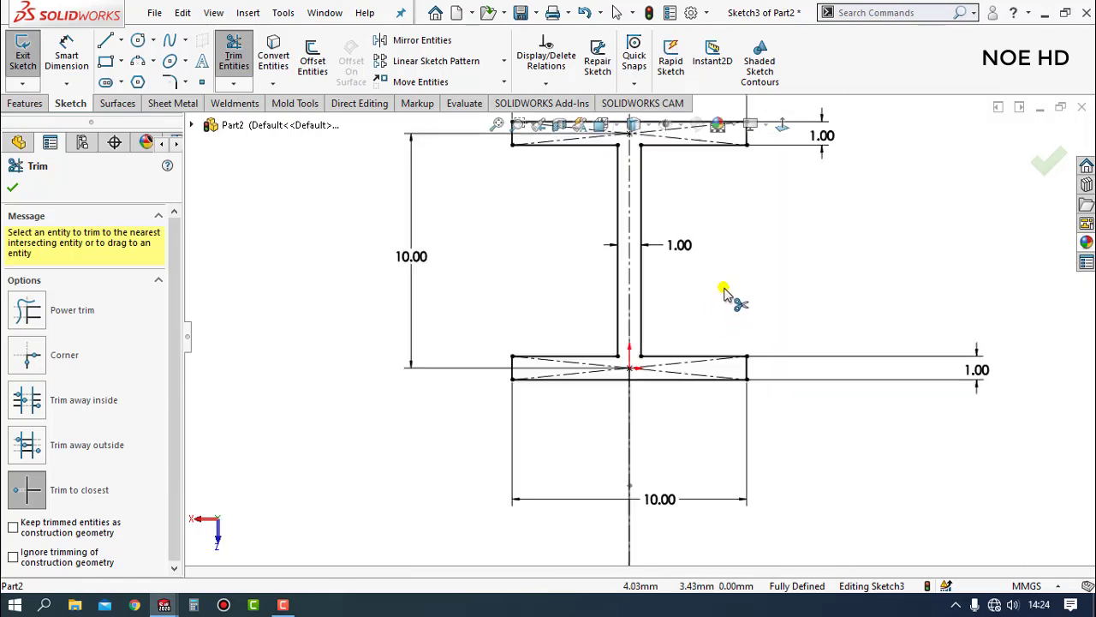
scroll(698, 209, up, 1)
scroll(658, 263, down, 2)
key(Escape)
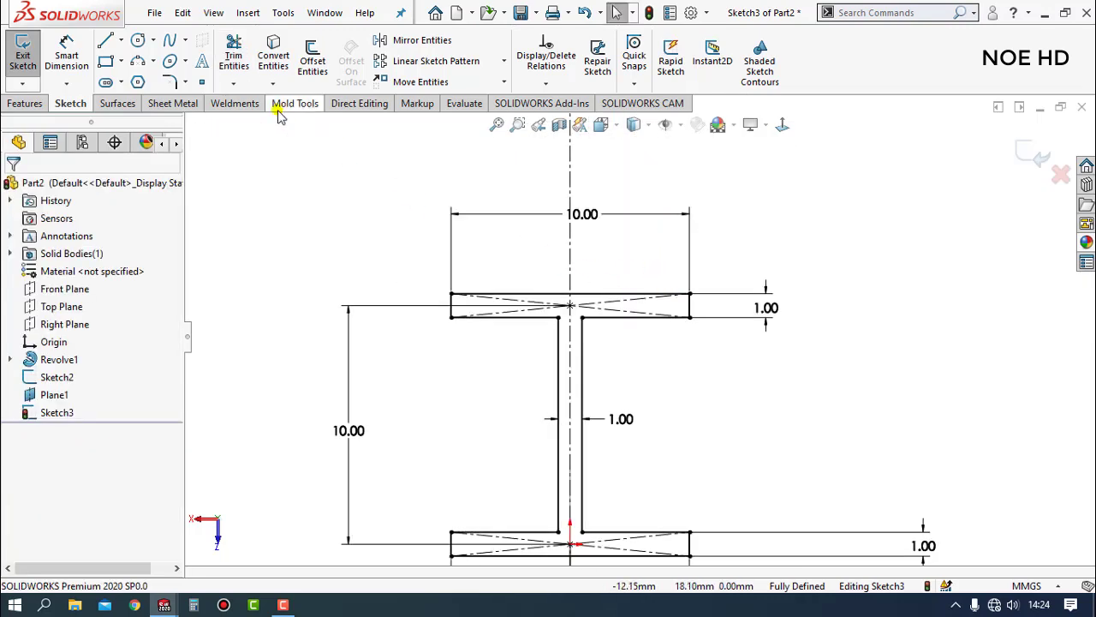
click(169, 82)
click(559, 317)
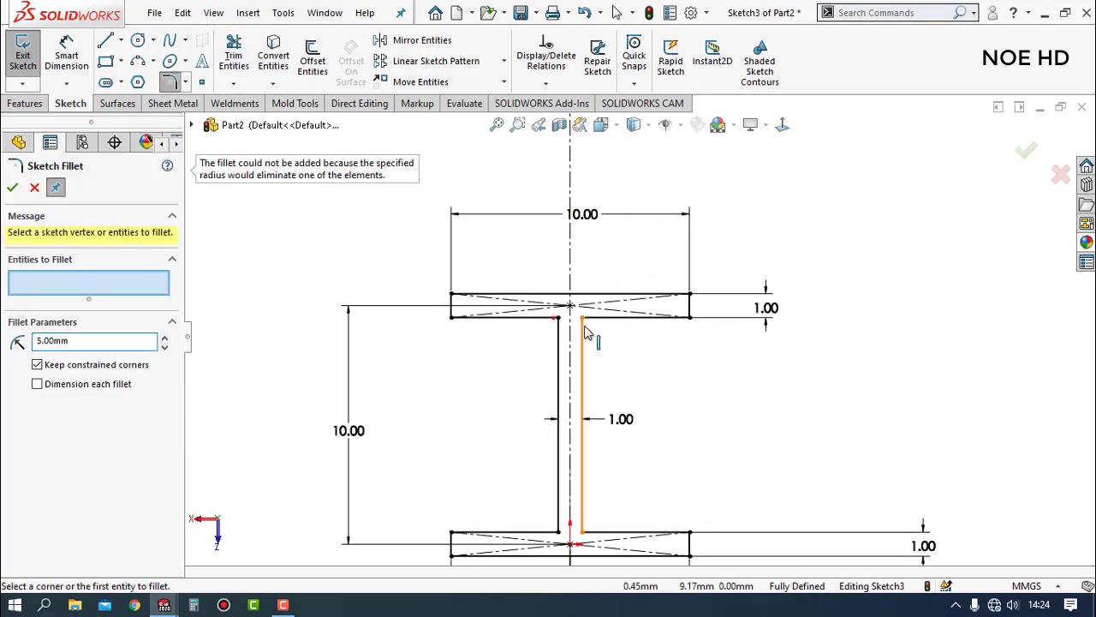
- Fillet the four web-to-flange inner corners with R0.50 sketch fillets
click(558, 343)
text(0.5)
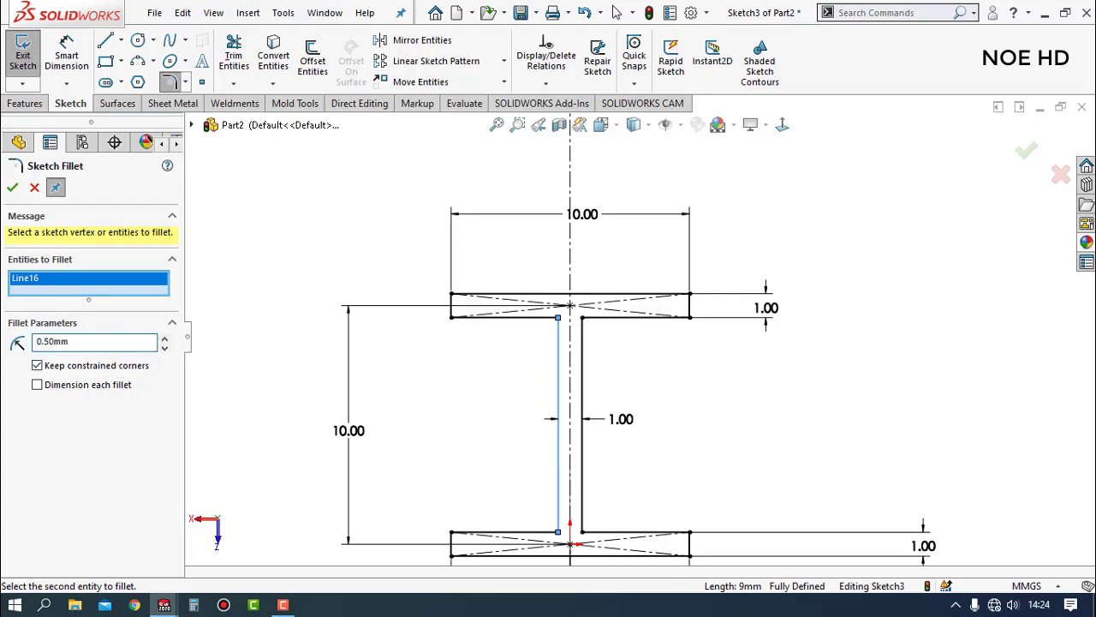
click(589, 323)
click(583, 532)
click(558, 532)
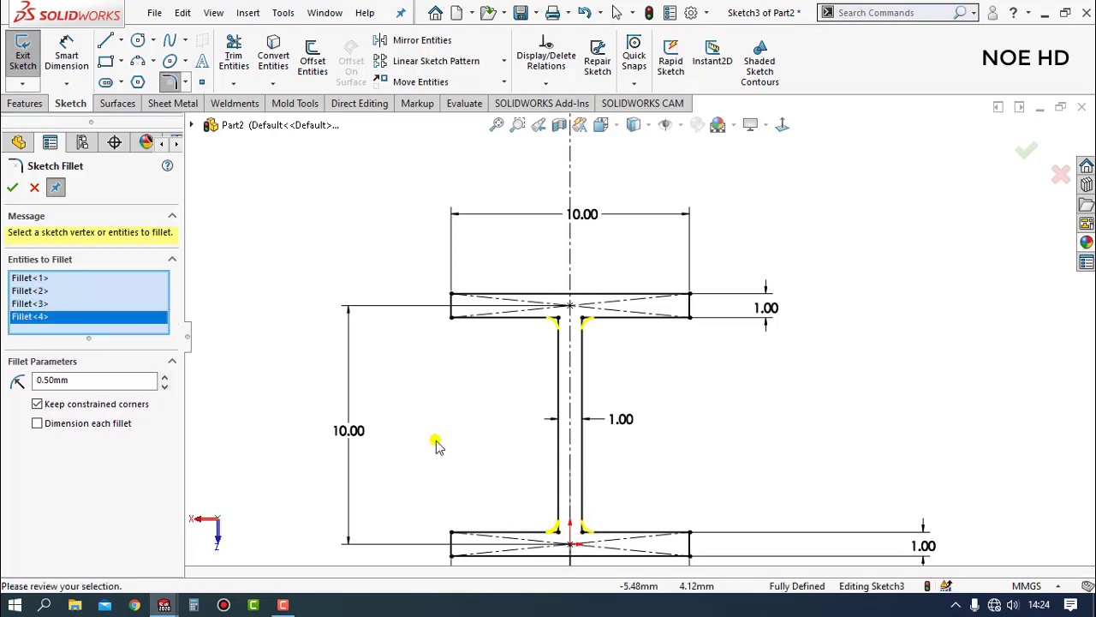
click(12, 188)
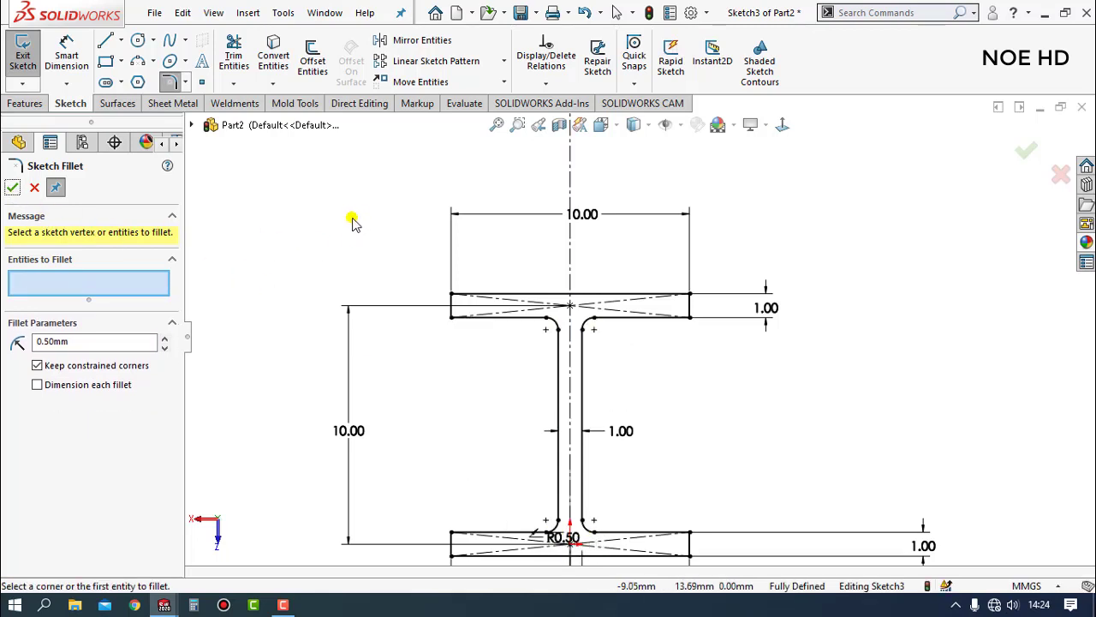
click(11, 188)
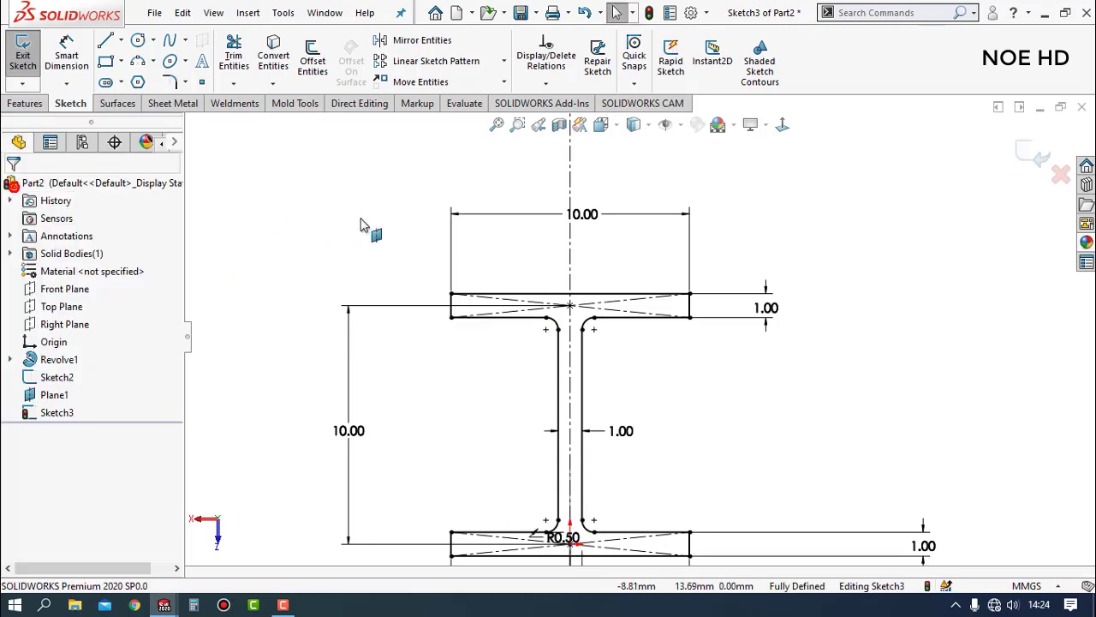
- Add semicircular 3-point arcs to both ends of the top flange
click(137, 61)
scroll(480, 350, down, 3)
click(465, 229)
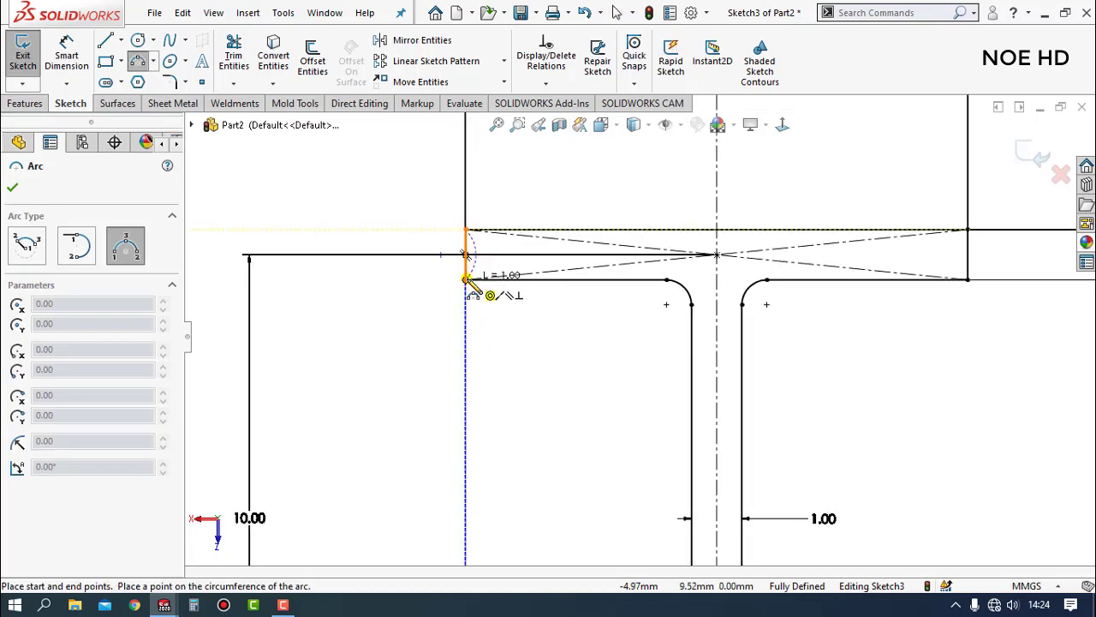
click(465, 279)
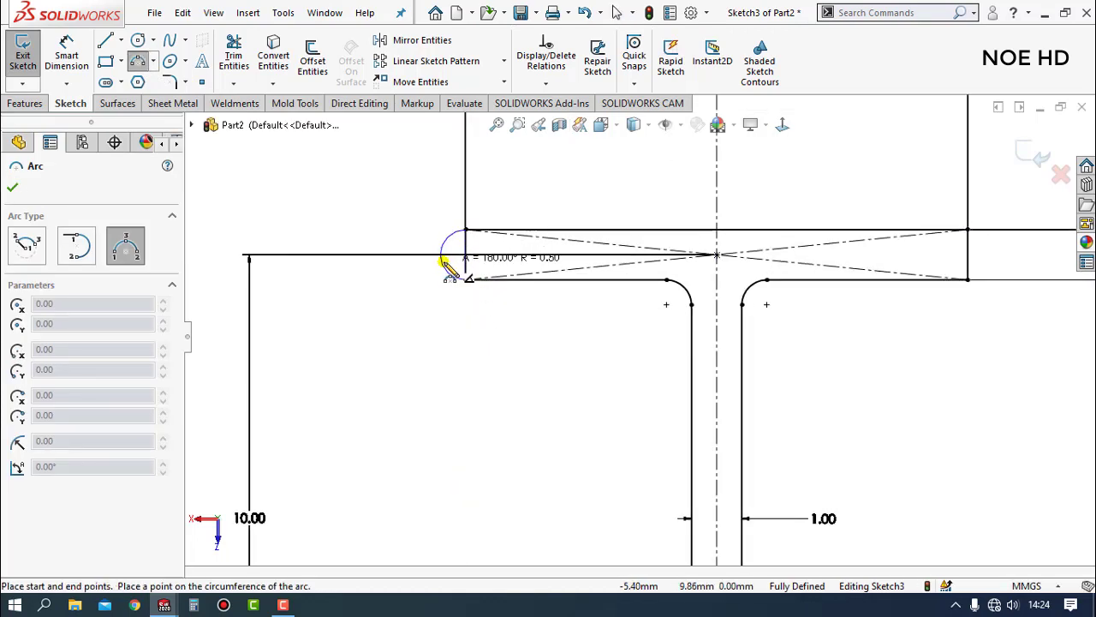
click(448, 271)
key(Escape)
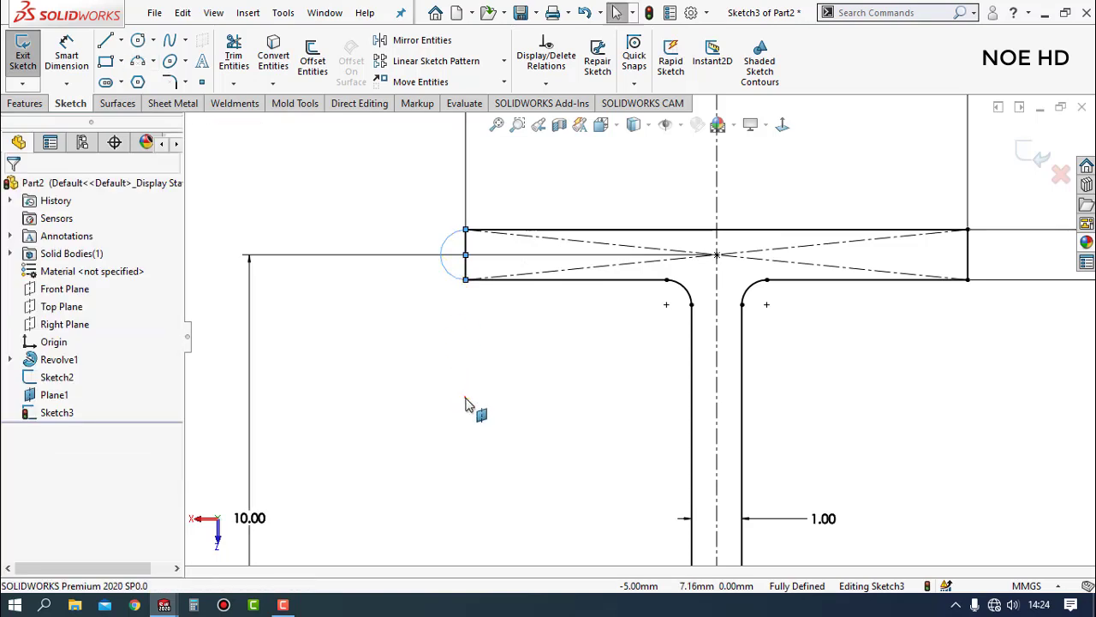
click(137, 62)
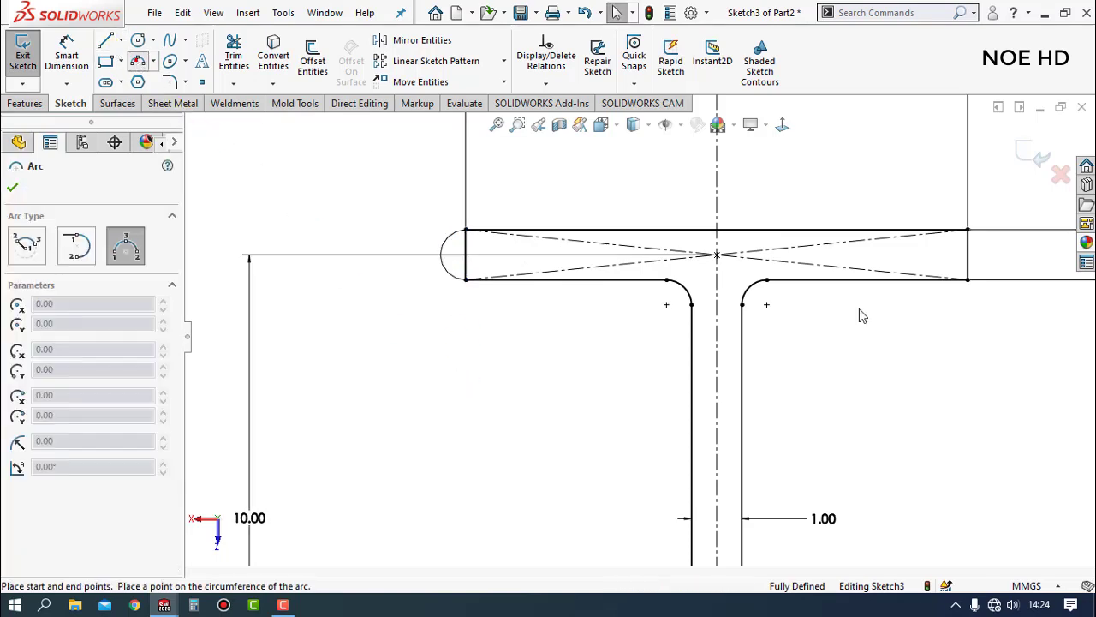
click(968, 229)
click(968, 279)
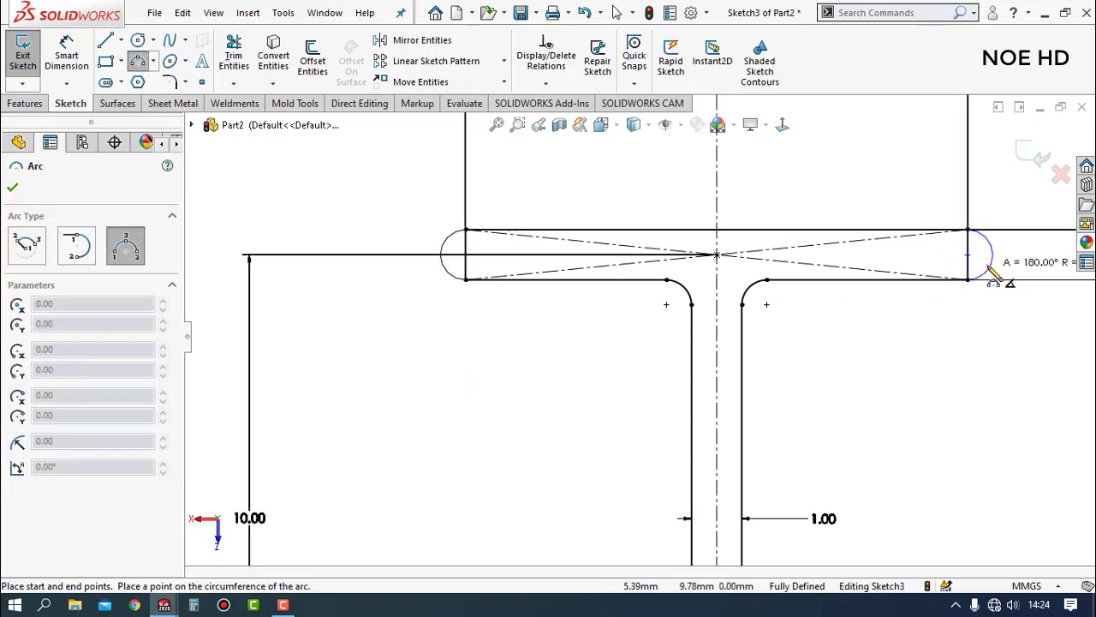
click(991, 269)
key(Escape)
- Clean up the top flange ends with Trim Entities
scroll(818, 354, up, 2)
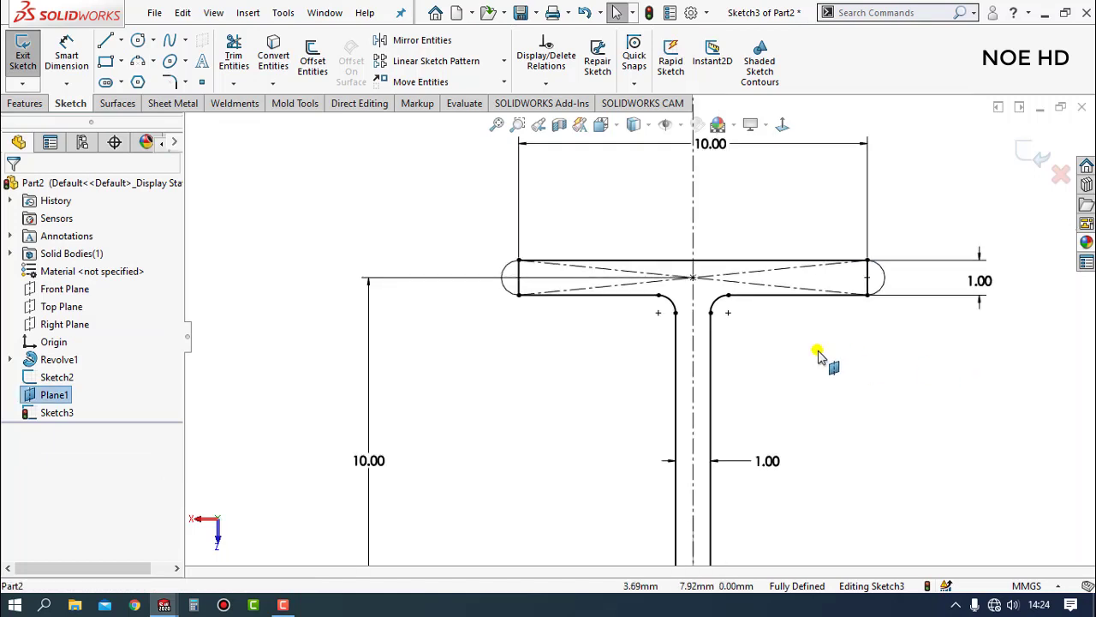
click(232, 56)
scroll(479, 287, down, 2)
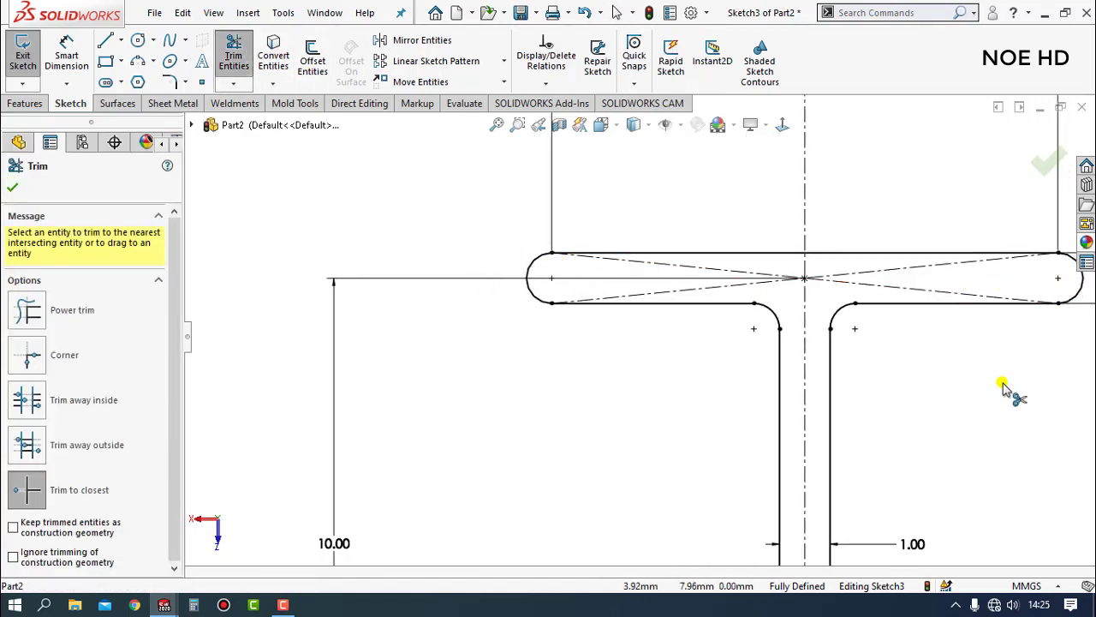
scroll(1004, 388, up, 3)
scroll(718, 485, down, 3)
key(Escape)
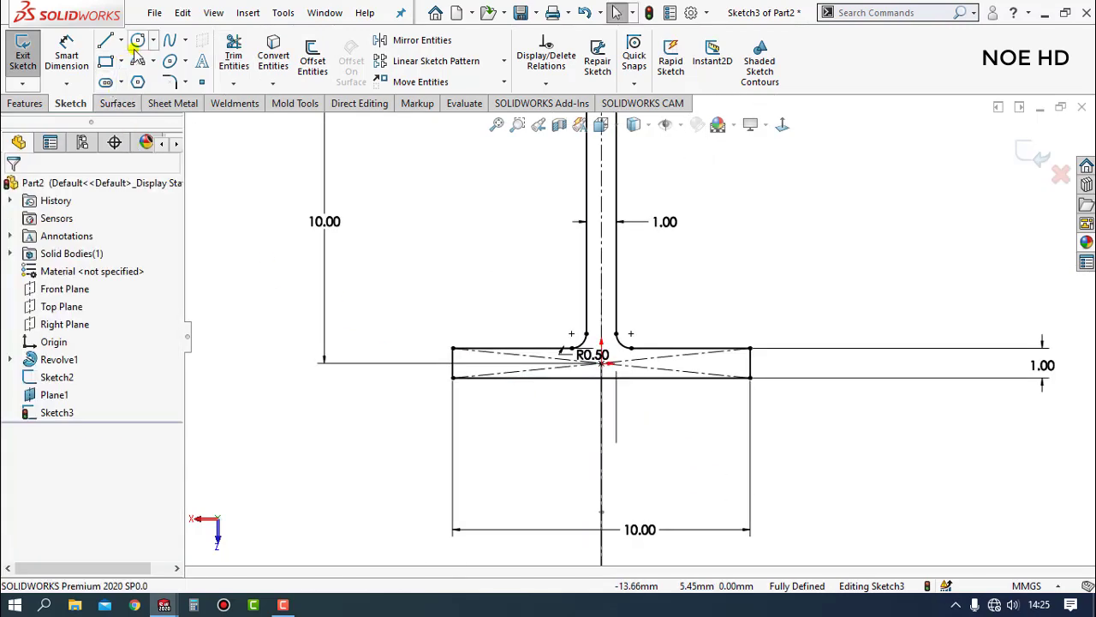
- Add semicircular 3-point arcs to both ends of the bottom flange
click(137, 61)
scroll(452, 361, down, 2)
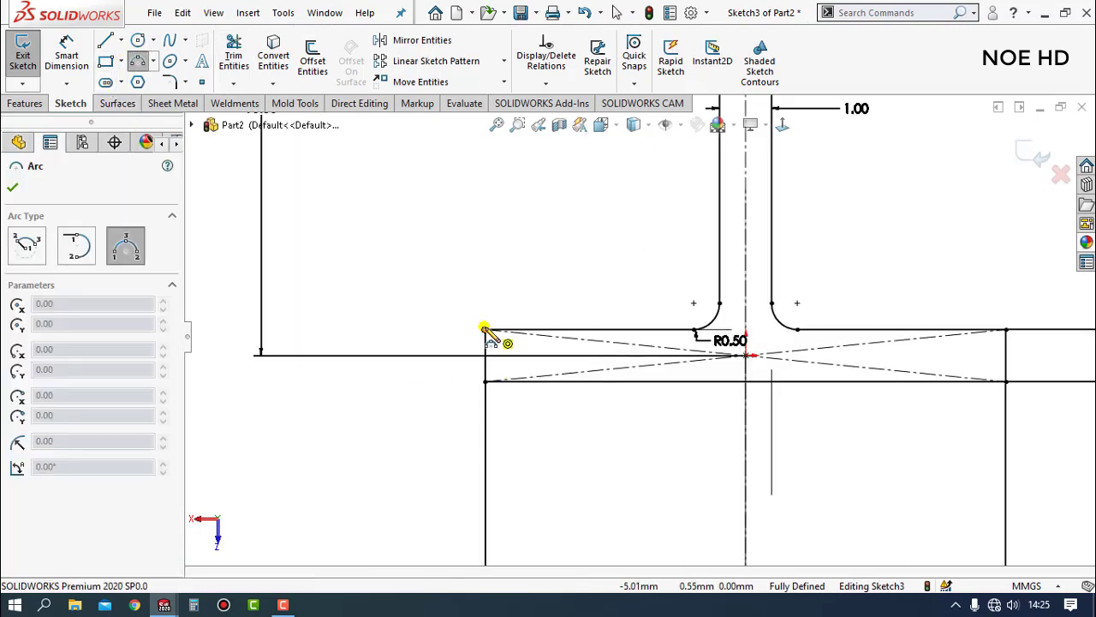
click(485, 329)
click(484, 380)
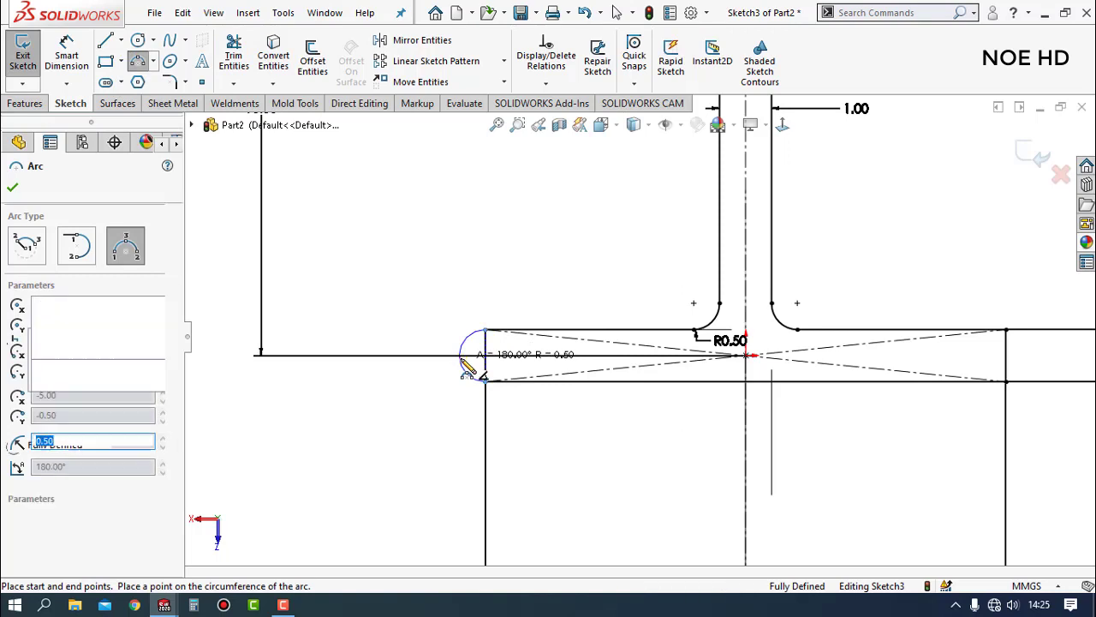
click(461, 359)
key(Escape)
click(139, 62)
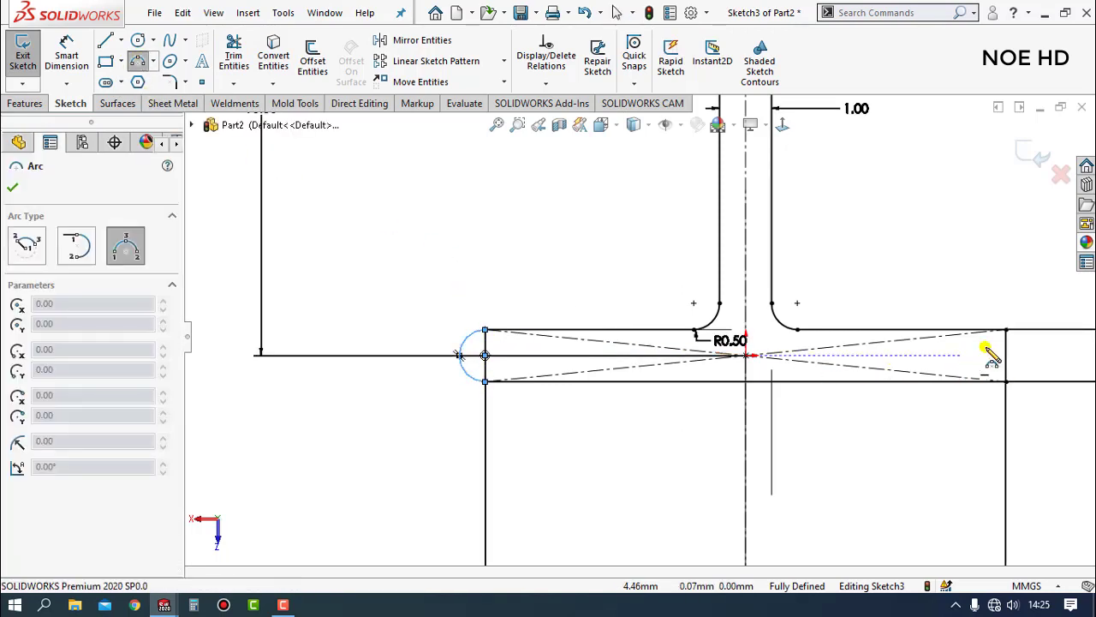
click(1005, 329)
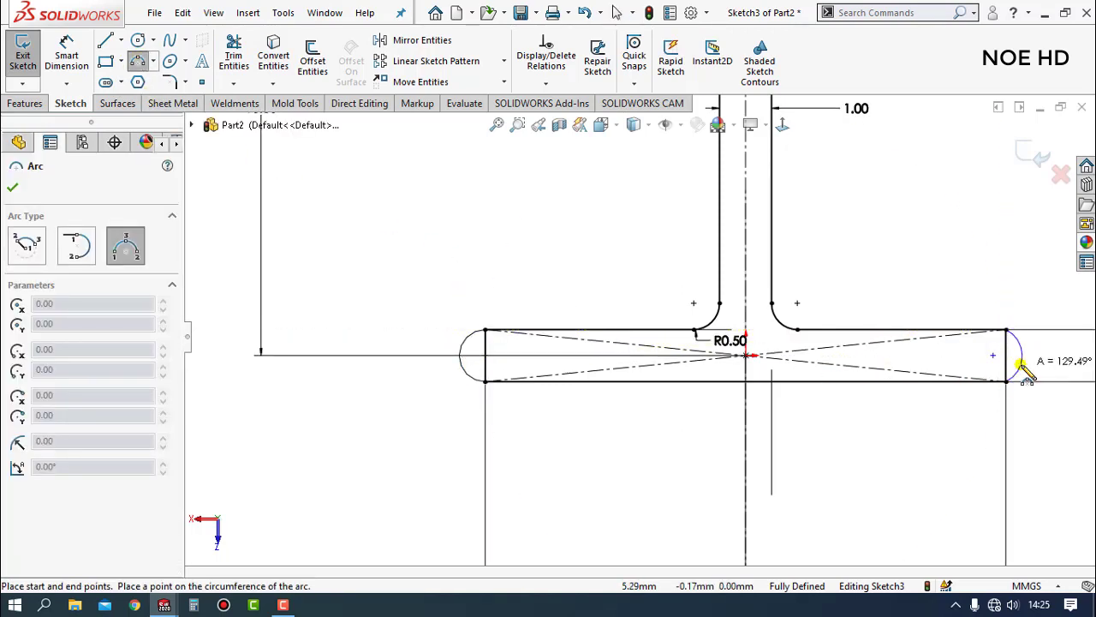
click(1028, 366)
key(Escape)
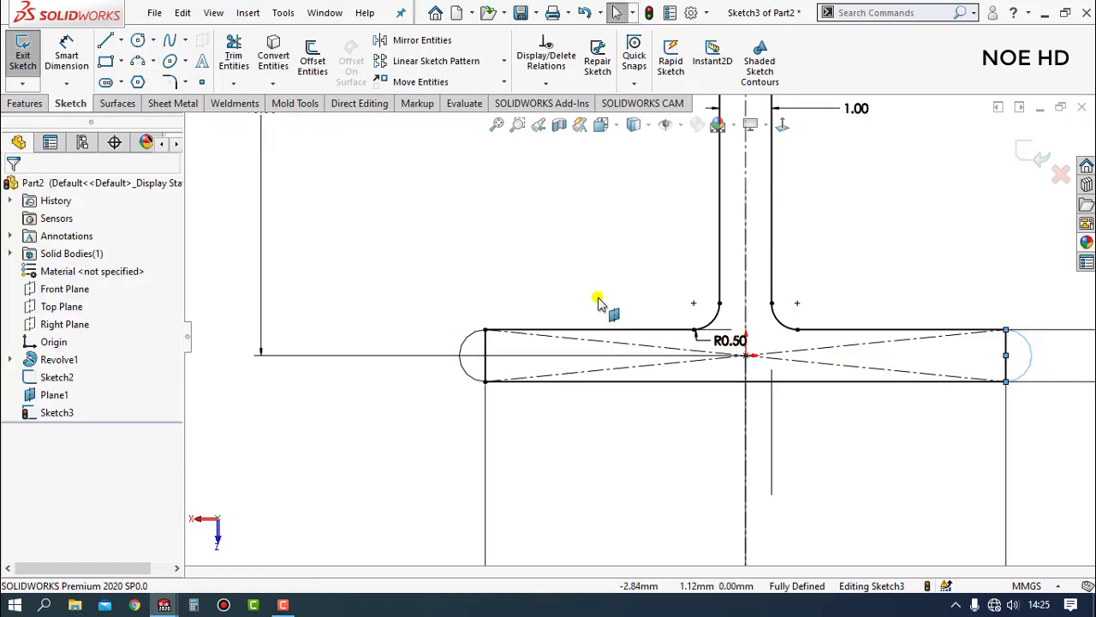
- Trim the bottom flange ends, fit the view, and exit Sketch3
click(233, 56)
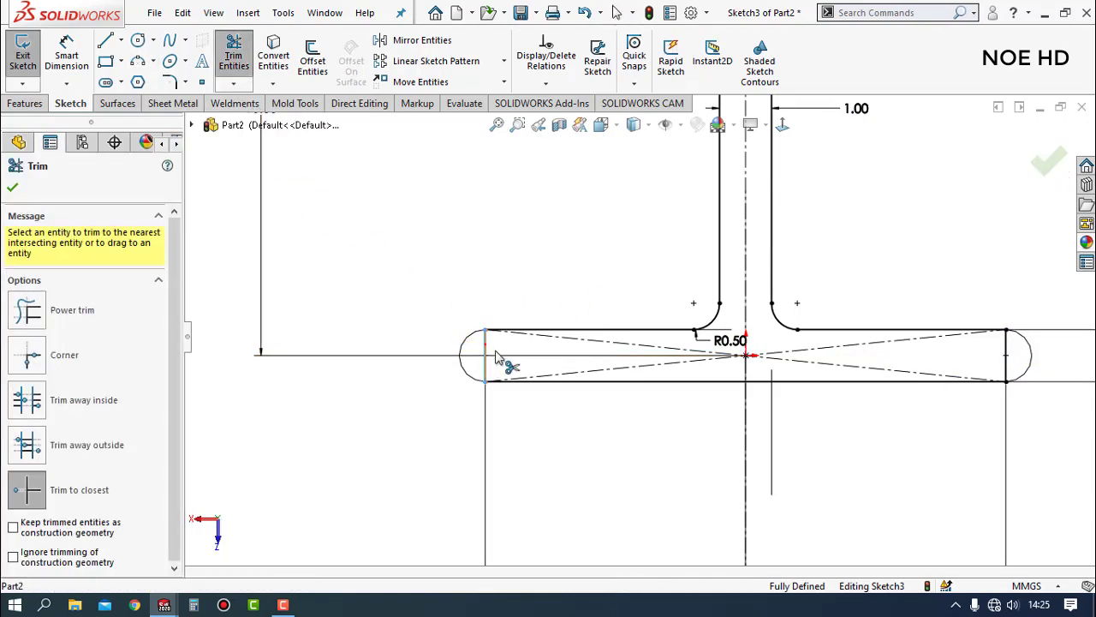
key(Escape)
key(f)
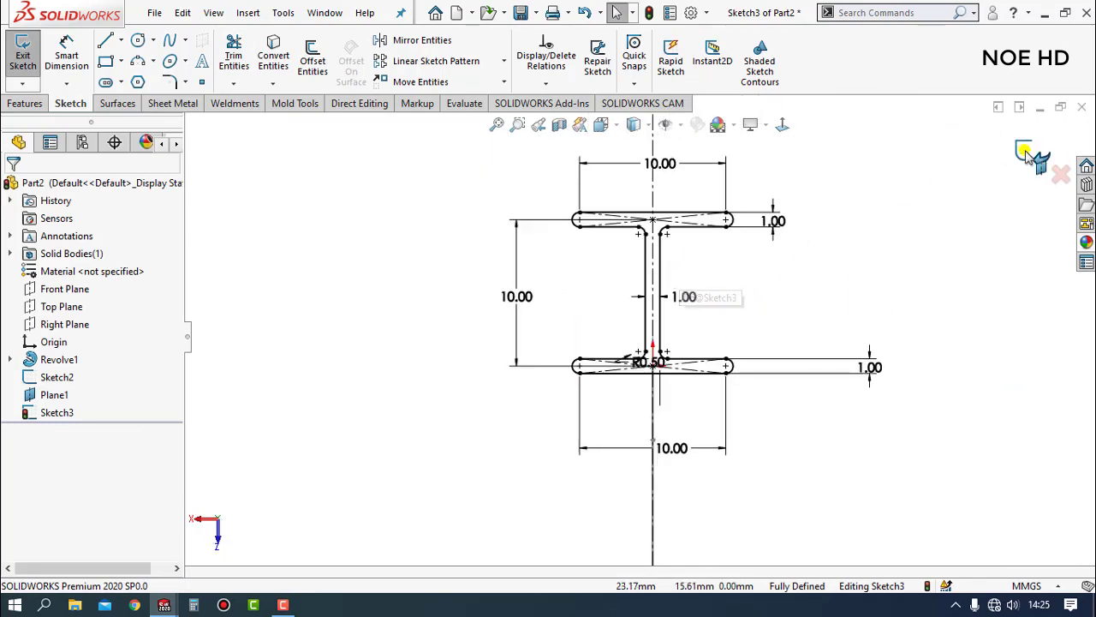
key(ctrl+b)
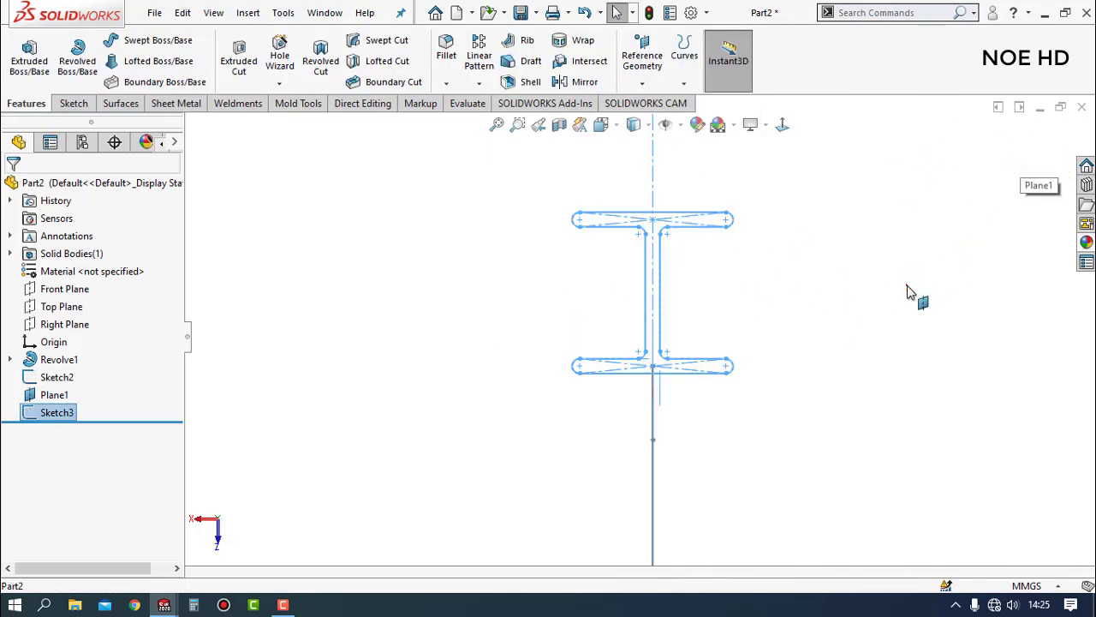
- Hide Plane1 and orbit so the handle sketches and the jug body's end are visible
mouse_move(849, 335)
middle_down()
mouse_move(807, 351)
mouse_move(796, 317)
mouse_move(763, 328)
mouse_move(769, 355)
middle_up()
middle_drag(930, 240, 950, 239)
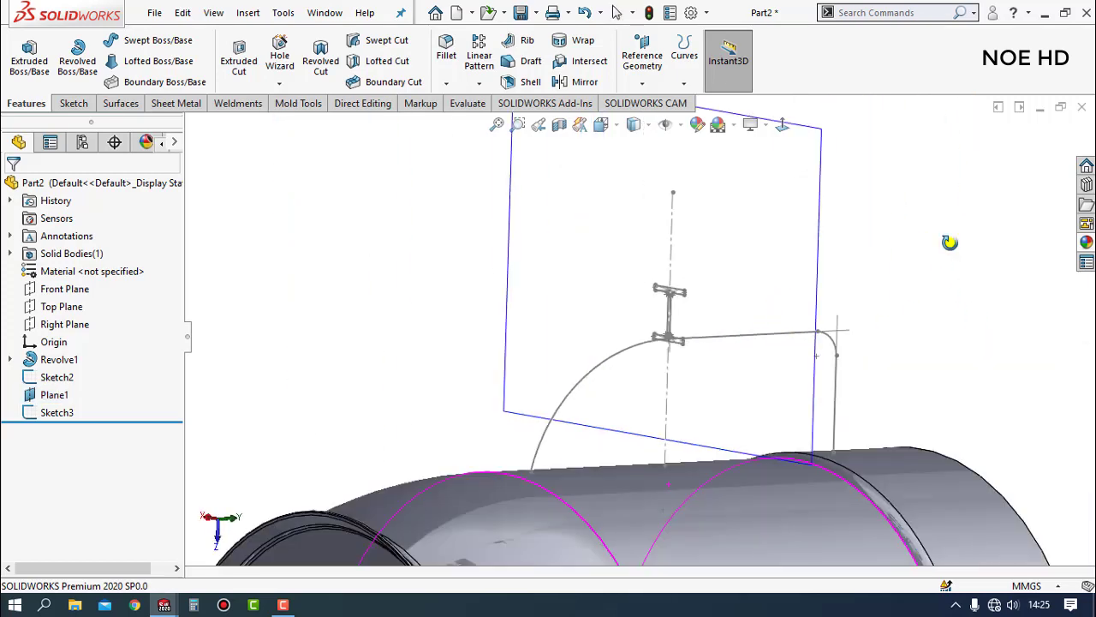
click(757, 209)
click(871, 156)
mouse_move(905, 276)
middle_down()
mouse_move(936, 178)
mouse_move(940, 321)
mouse_move(879, 323)
mouse_move(722, 215)
mouse_move(926, 257)
mouse_move(920, 375)
mouse_move(796, 411)
mouse_move(896, 303)
middle_up()
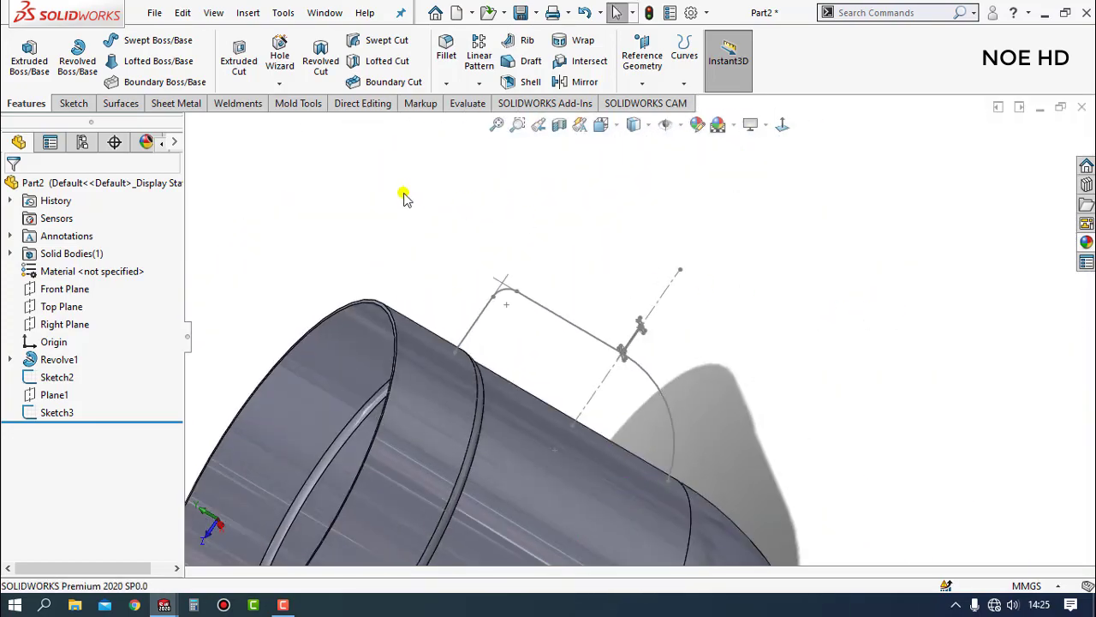
- Sweep the I-shaped Sketch3 along Sketch2 with Align with end faces on to create the handle
click(158, 47)
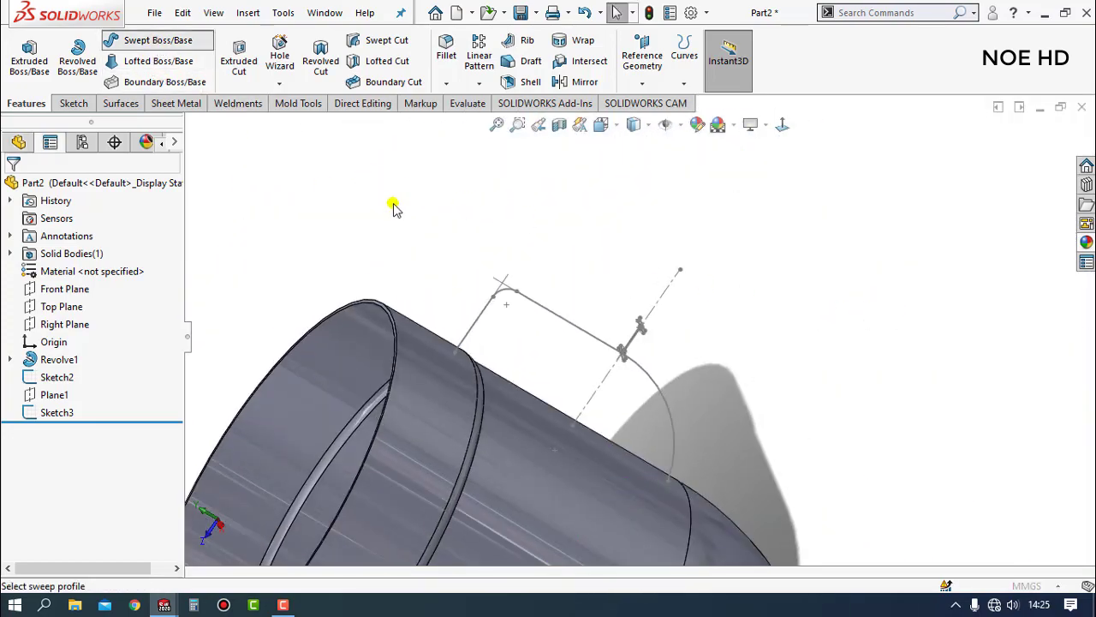
scroll(633, 328, down, 4)
click(663, 335)
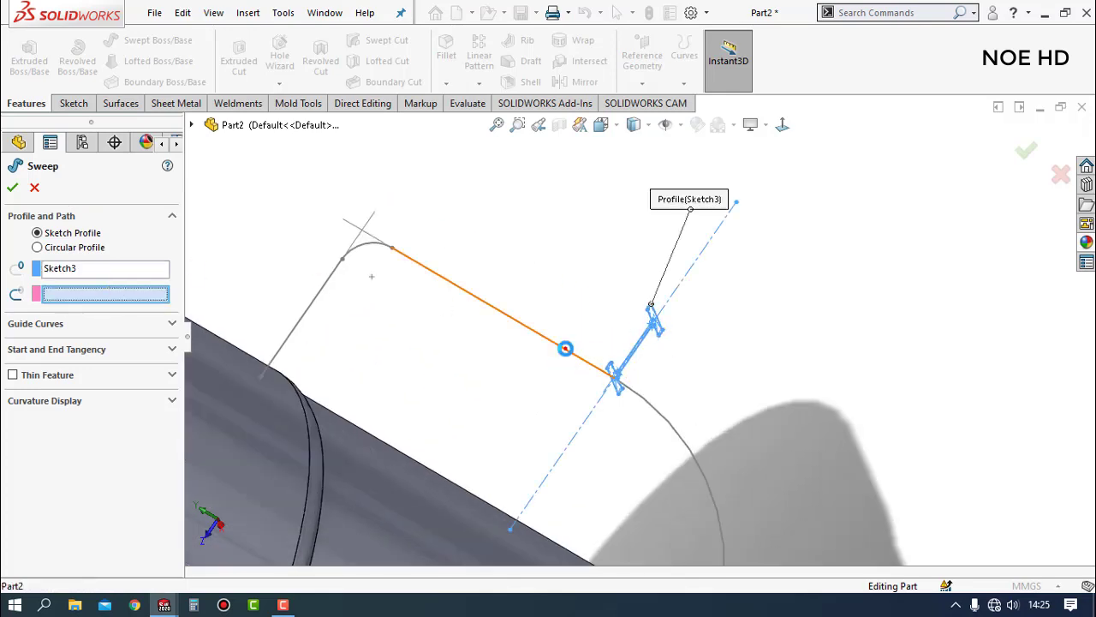
click(565, 348)
scroll(478, 340, up, 3)
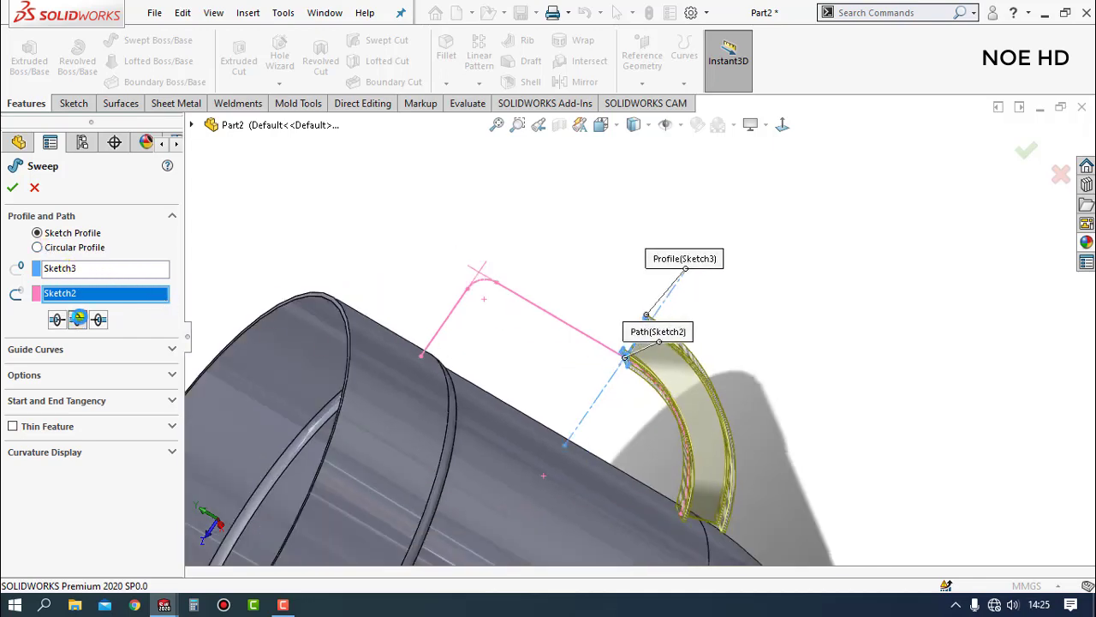
scroll(754, 394, up, 3)
mouse_move(759, 400)
middle_down()
mouse_move(678, 426)
mouse_move(651, 345)
middle_up()
scroll(651, 344, down, 5)
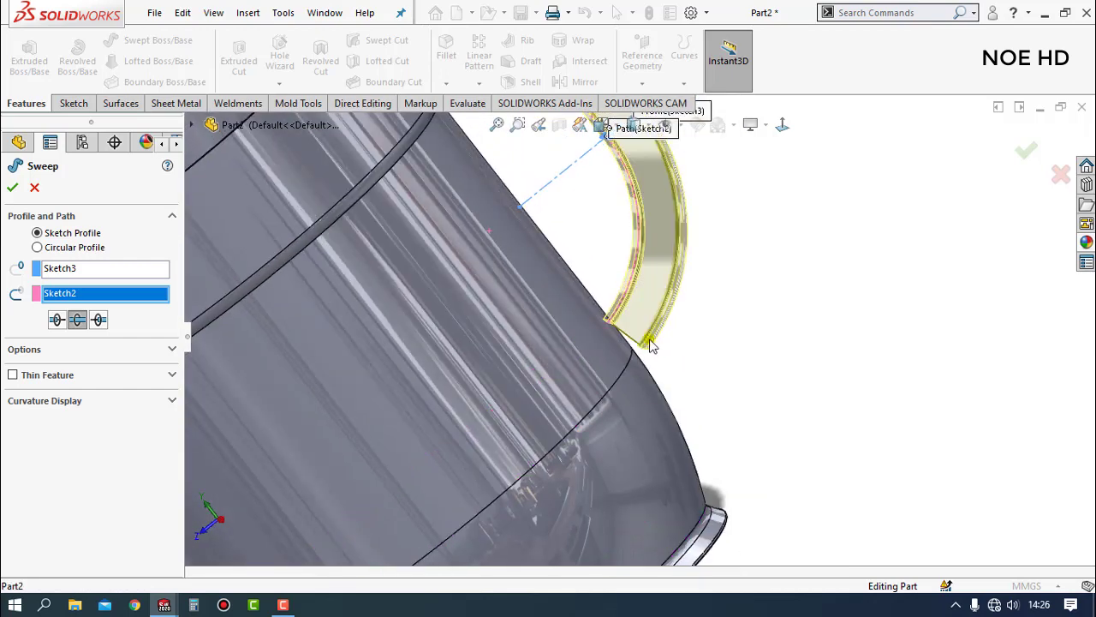
click(79, 353)
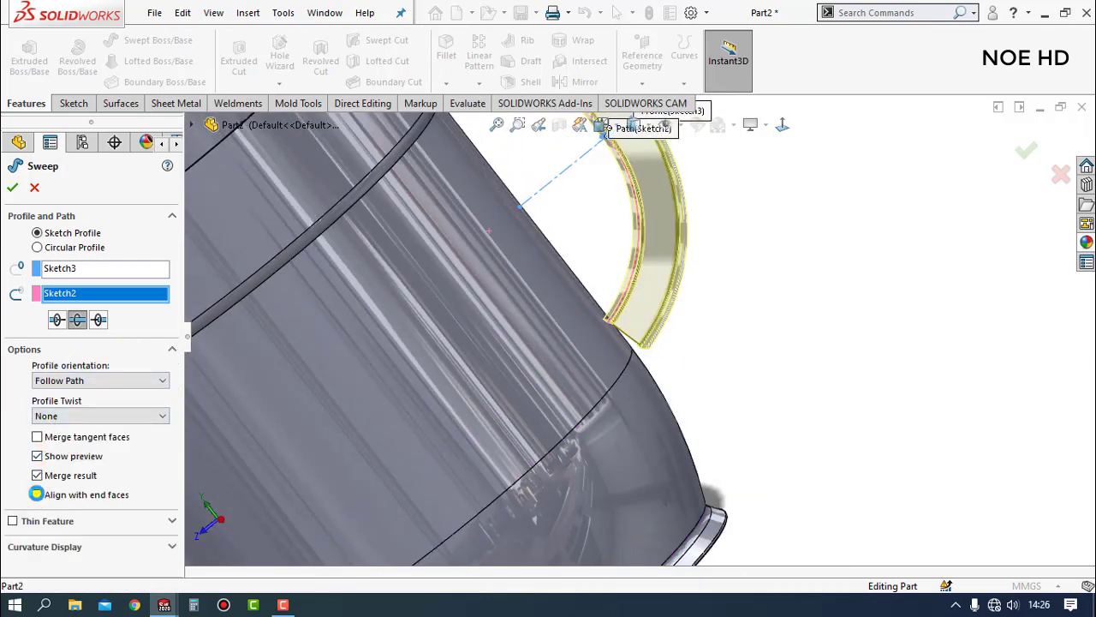
click(37, 494)
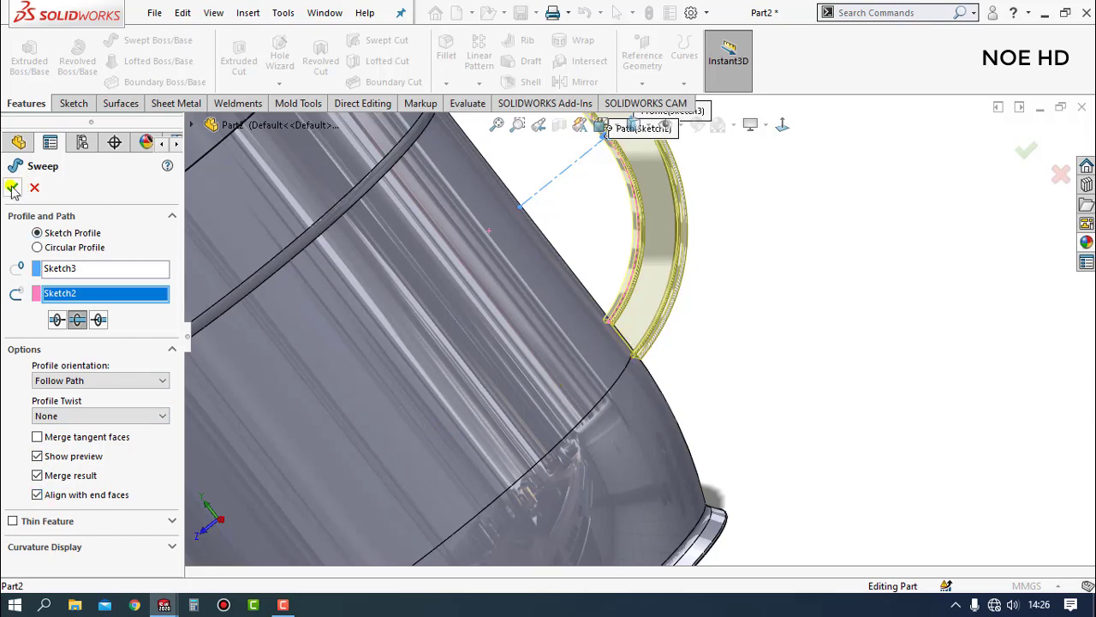
right_click(696, 257)
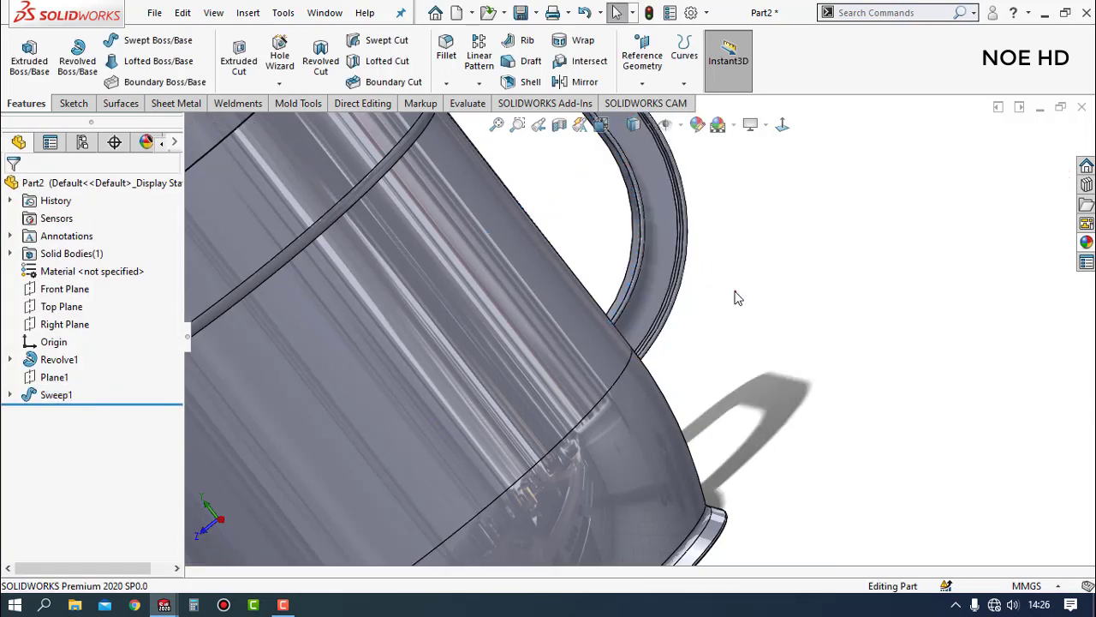
- Orbit to the jug's rim face and open a new Sketch4 on it
scroll(653, 253, up, 6)
mouse_move(653, 253)
middle_down()
mouse_move(487, 309)
mouse_move(727, 274)
mouse_move(852, 299)
mouse_move(868, 325)
mouse_move(917, 347)
mouse_move(951, 438)
middle_up()
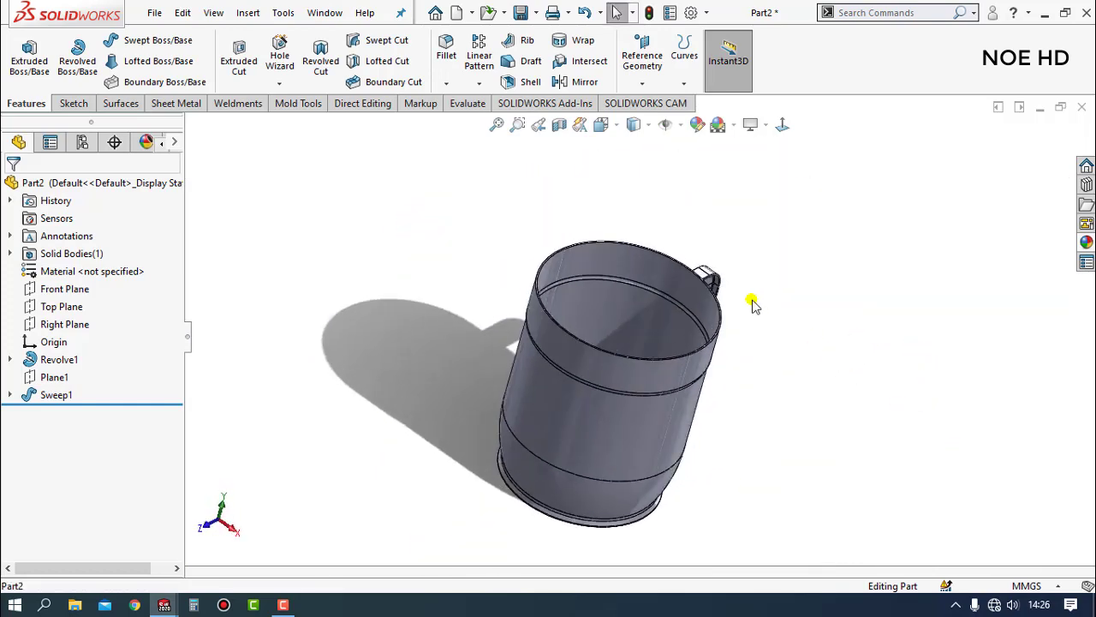
scroll(584, 267, down, 5)
scroll(584, 267, down, 3)
click(622, 276)
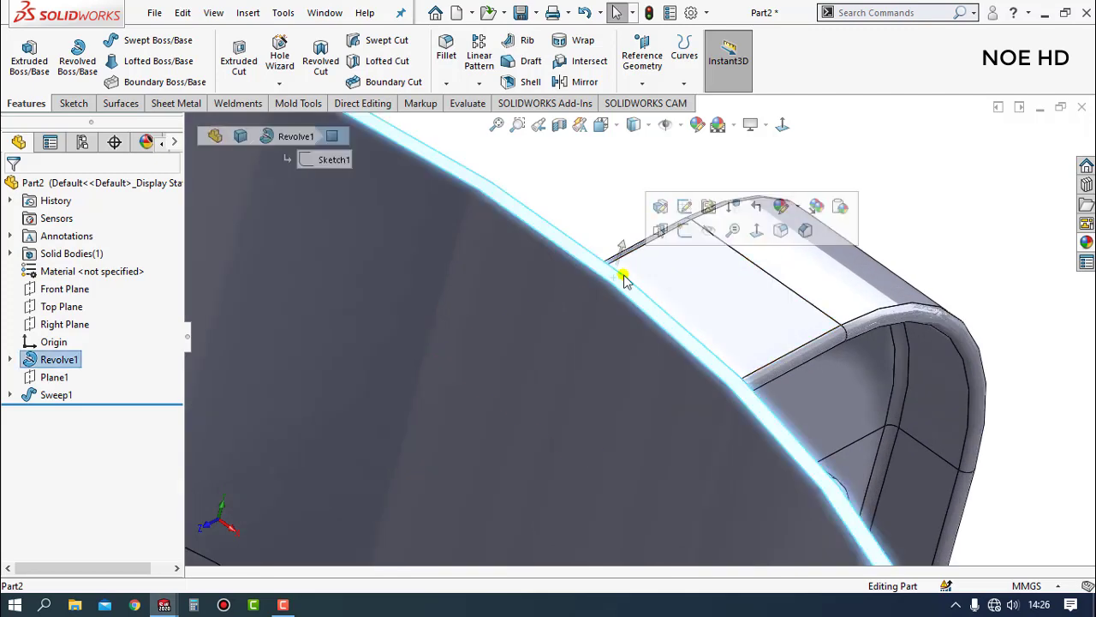
click(682, 231)
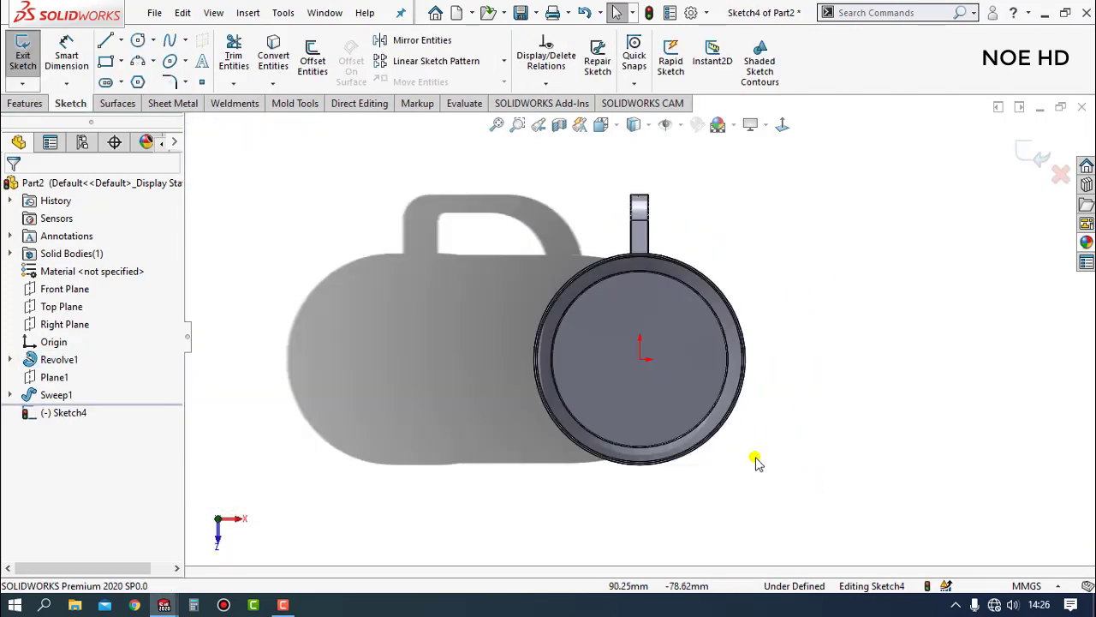
- Draw a vertical centerline from the origin straight down past the jug's lower edge
click(120, 40)
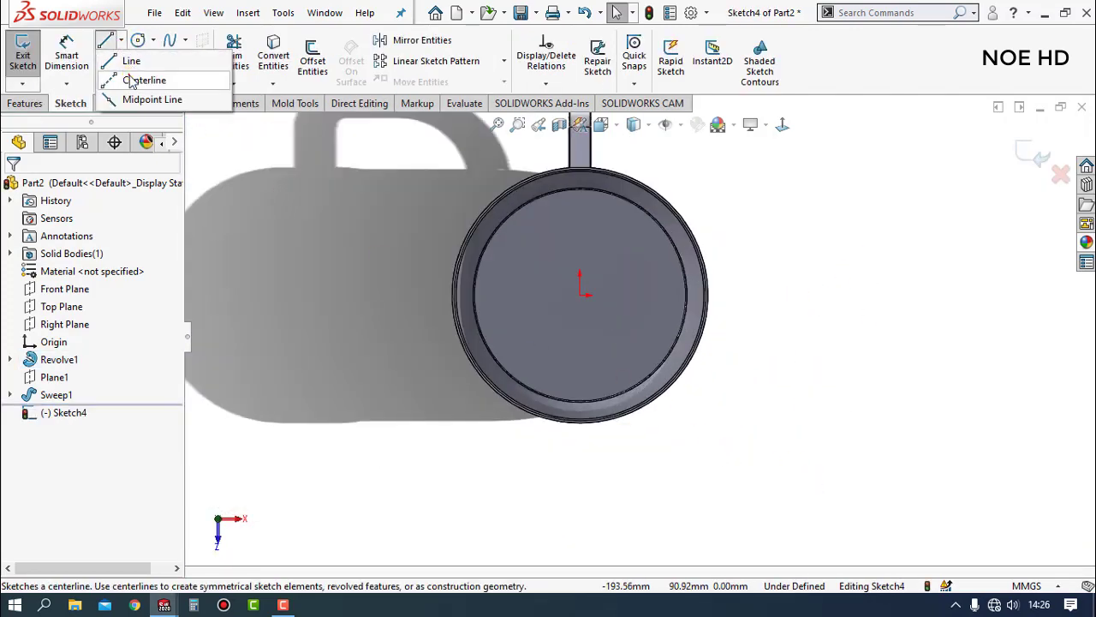
click(141, 81)
click(580, 296)
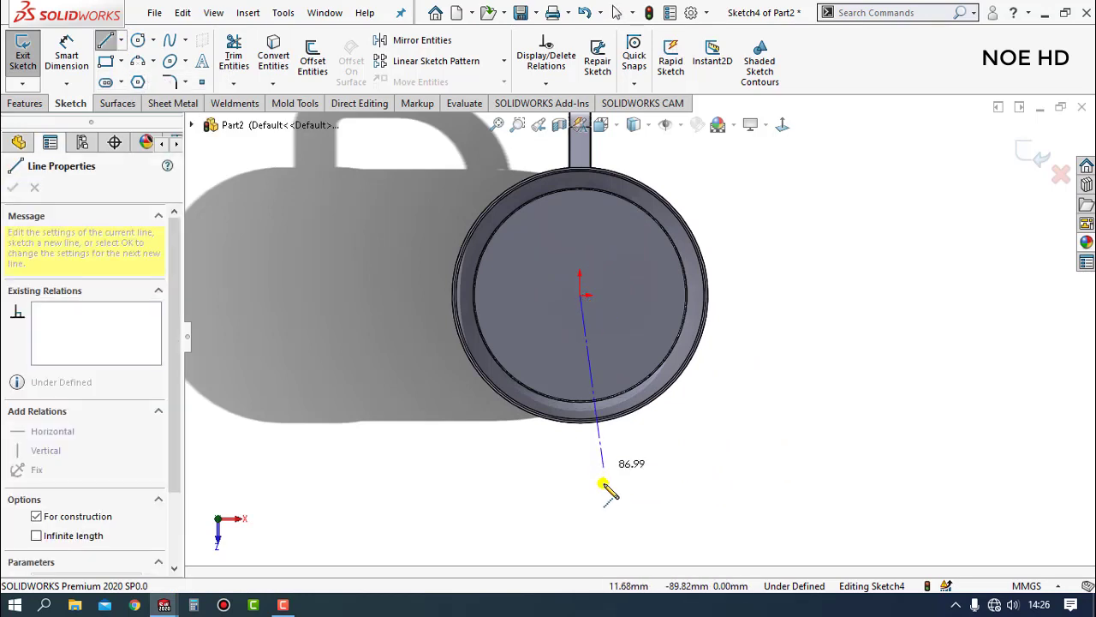
click(580, 535)
key(Escape)
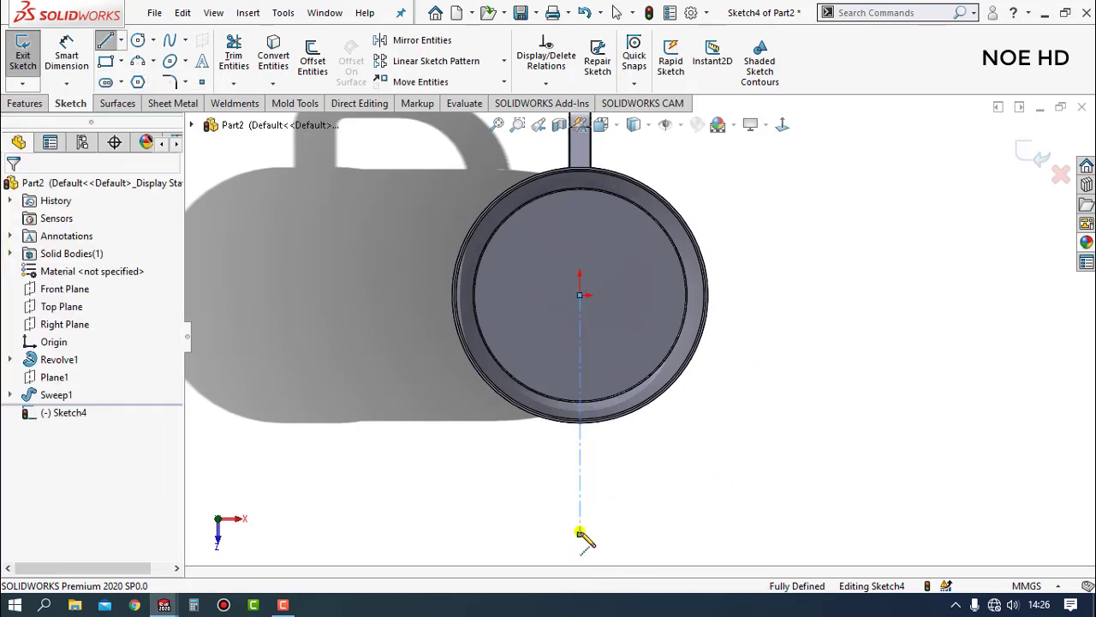
- Turn off shadows in the view settings
click(750, 125)
click(763, 169)
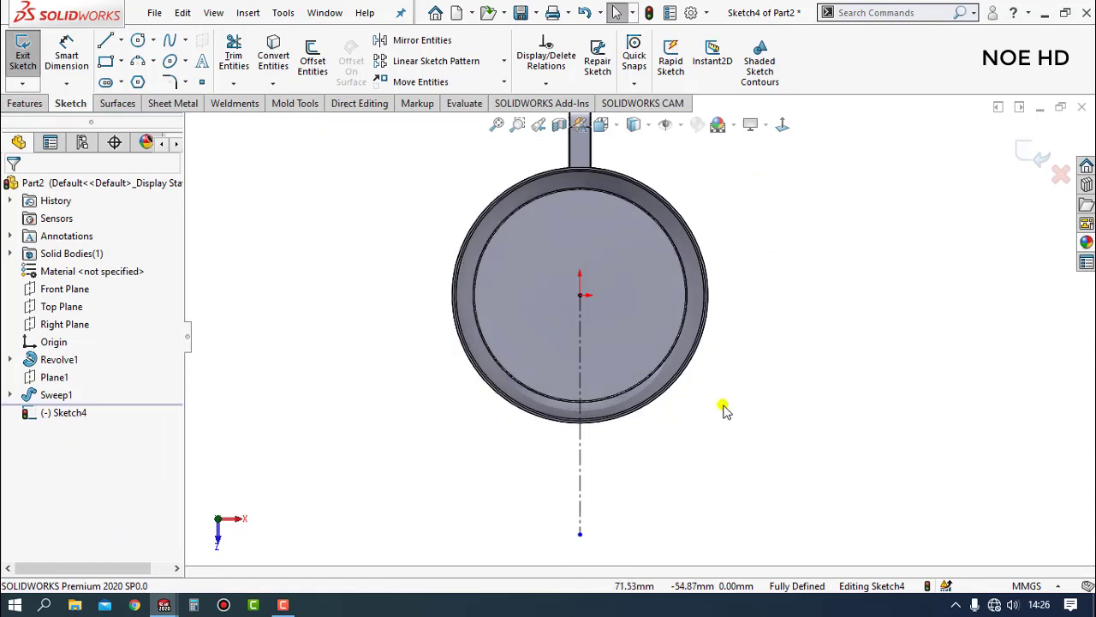
scroll(602, 399, down, 2)
scroll(603, 398, down, 2)
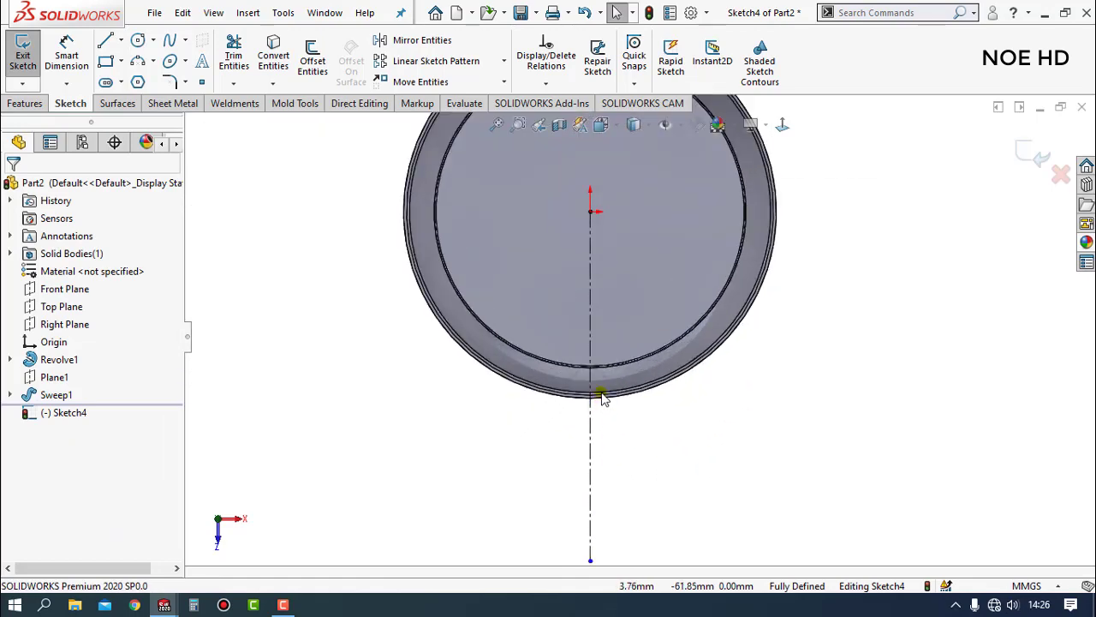
- Zoom in and select the rim edge to check its size
click(107, 39)
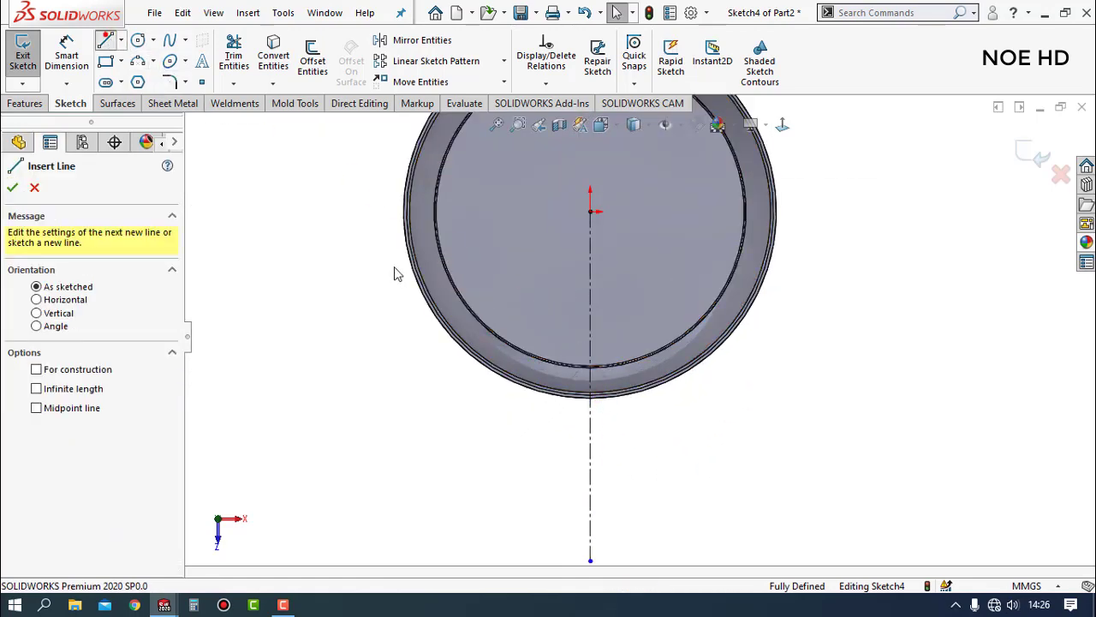
scroll(559, 431, down, 2)
key(Escape)
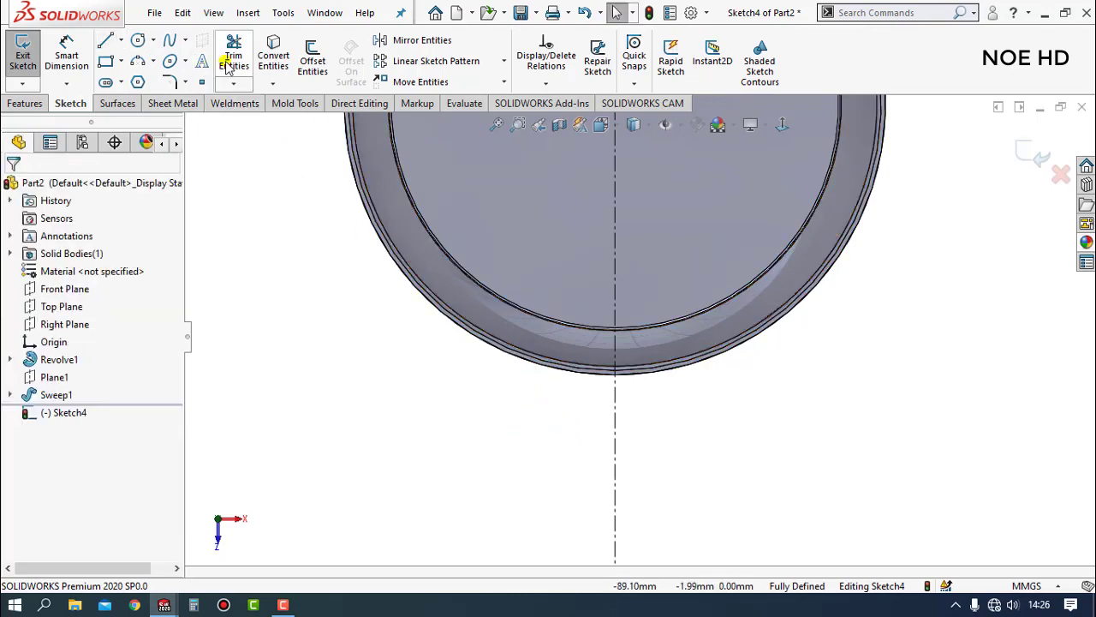
scroll(541, 355, down, 3)
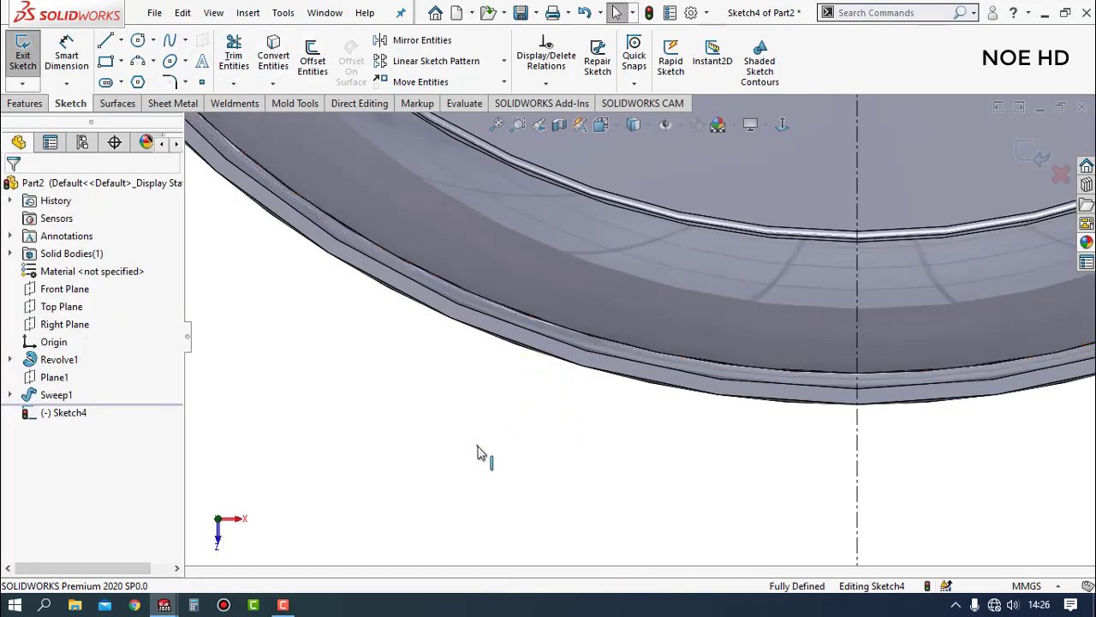
click(552, 344)
click(534, 500)
scroll(868, 430, up, 3)
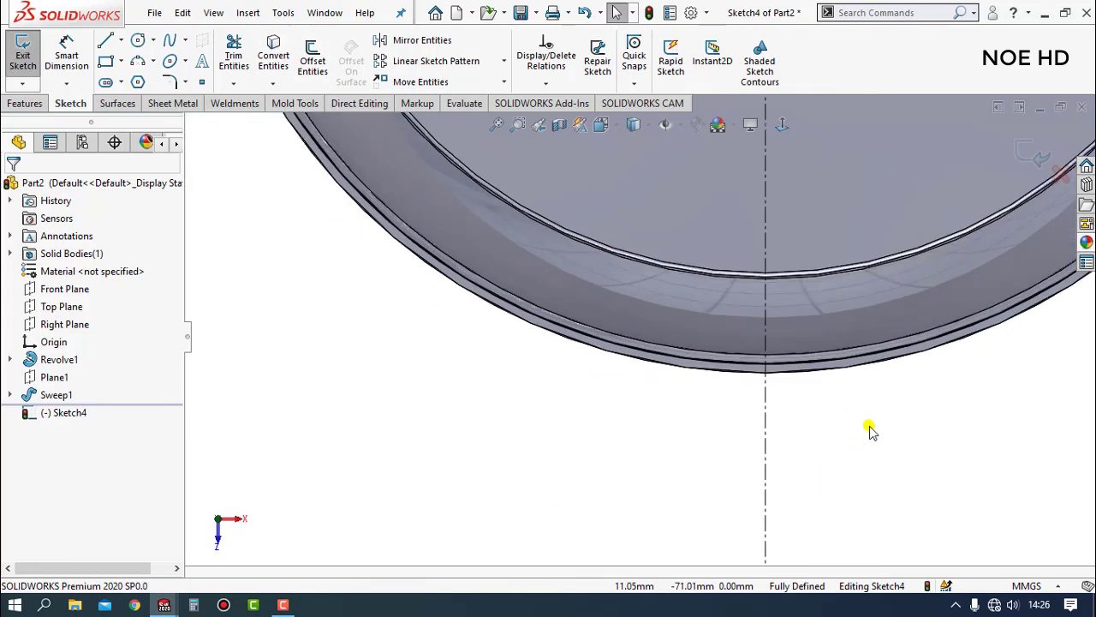
scroll(871, 354, up, 2)
scroll(861, 343, up, 2)
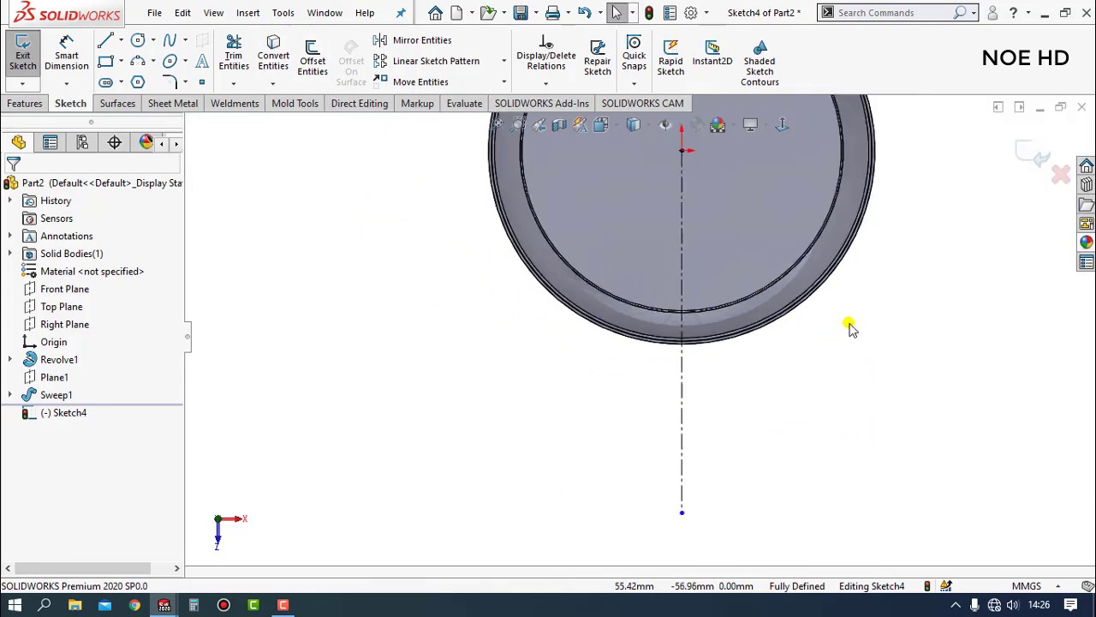
- Draw three chained lines from the rim edge: slanted side, short horizontal bottom, slanted side back up
click(106, 41)
scroll(617, 415, down, 3)
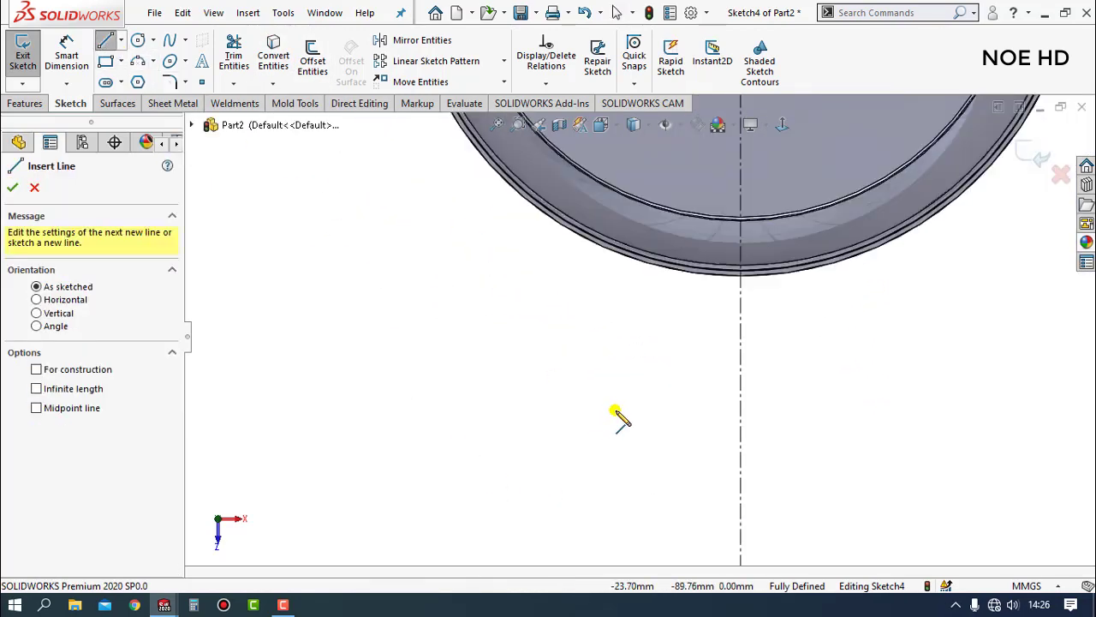
click(666, 269)
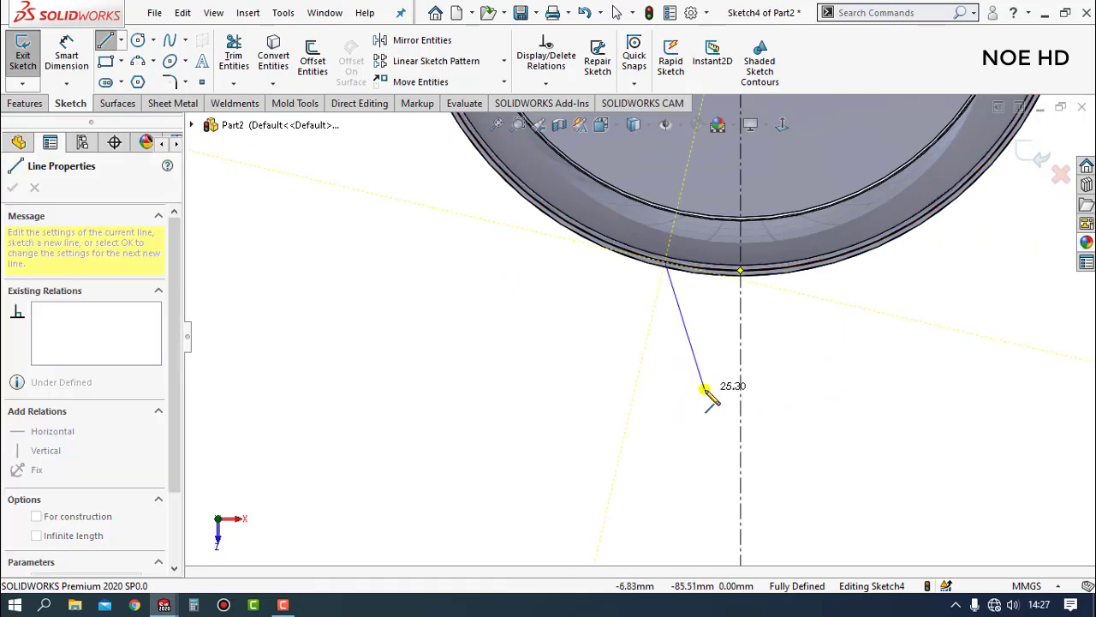
click(704, 389)
click(776, 390)
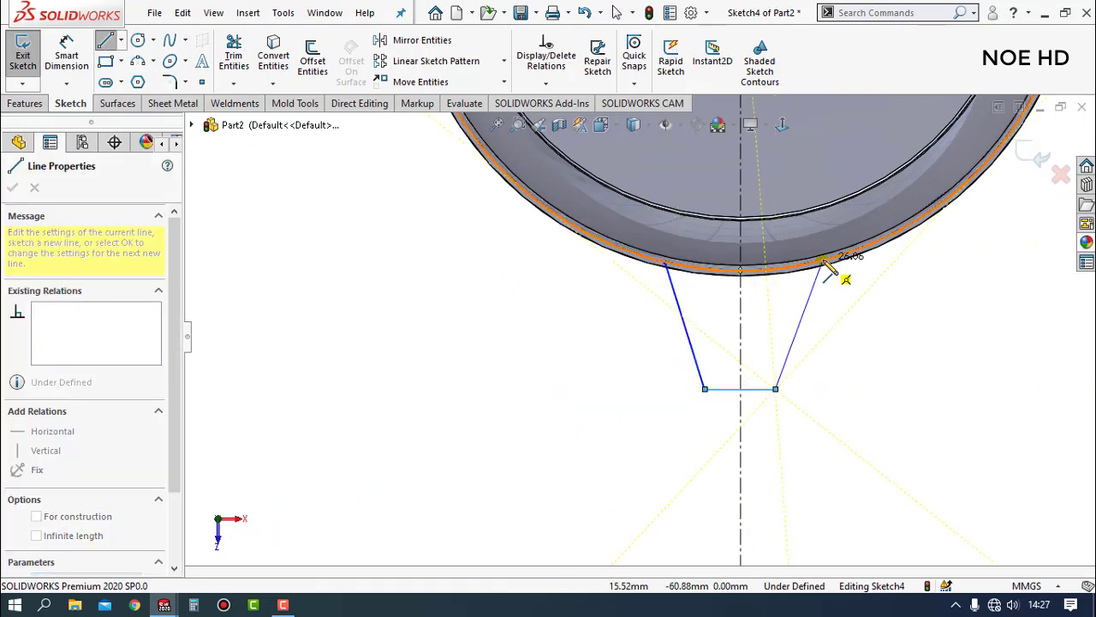
double_click(818, 266)
key(Escape)
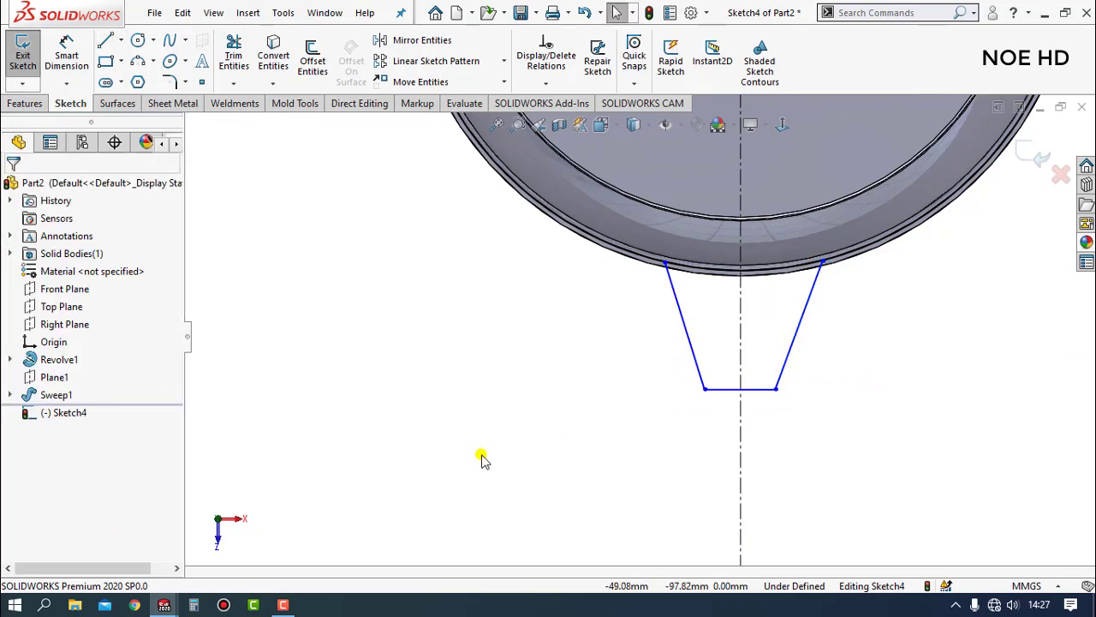
scroll(773, 288, down, 3)
- Make the top endpoints and the bottom corners symmetric about the centerline
click(852, 248)
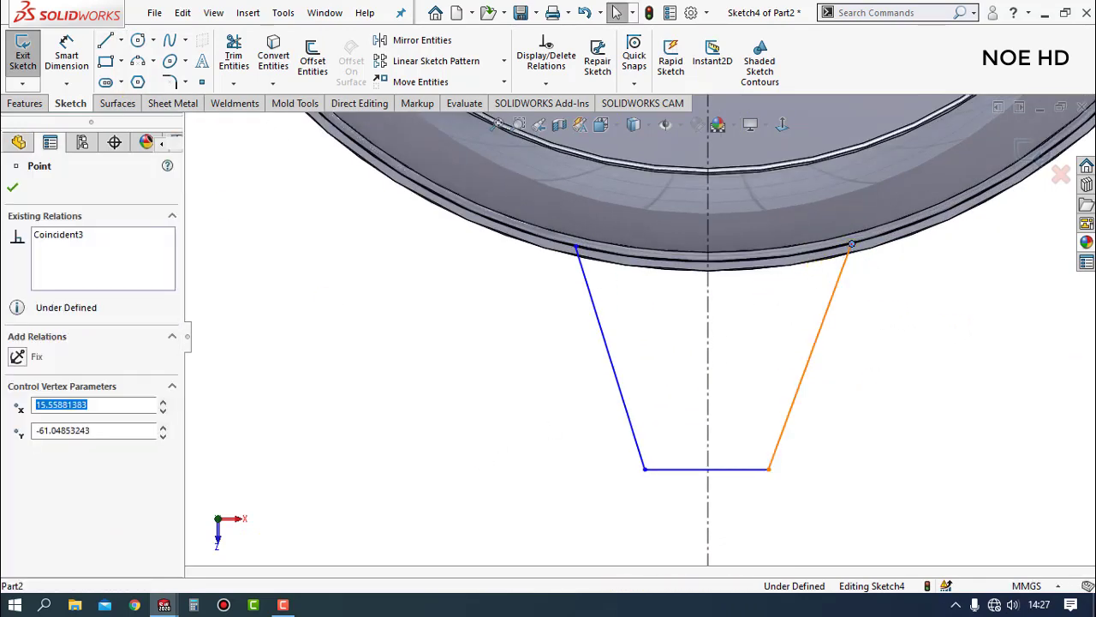
ctrl+click(576, 249)
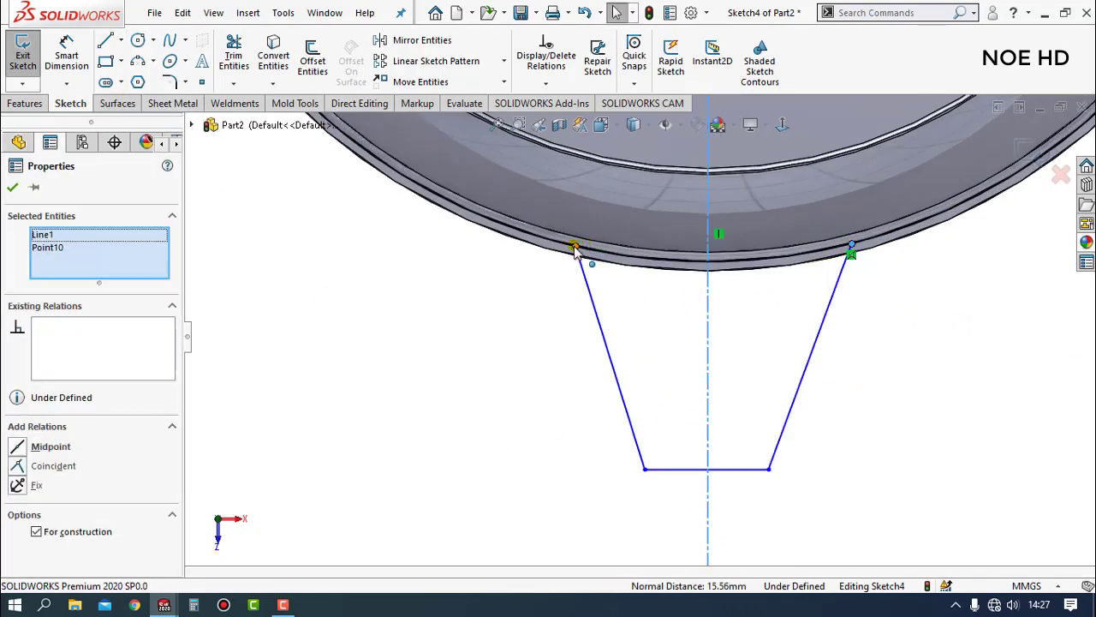
ctrl+click(707, 214)
click(622, 174)
key(Escape)
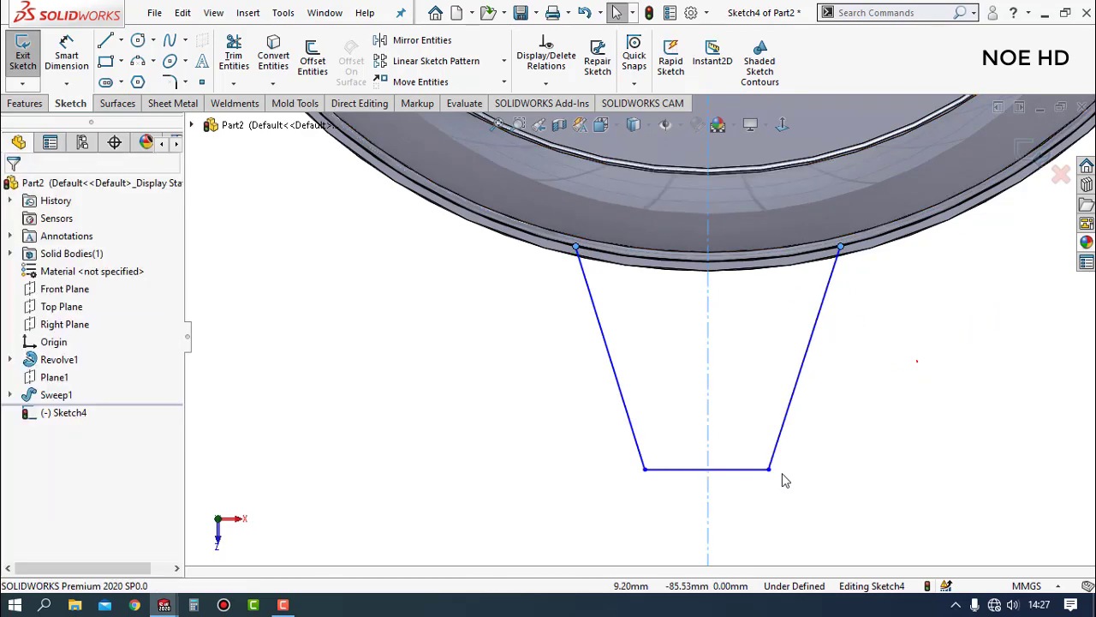
click(643, 471)
ctrl+click(703, 506)
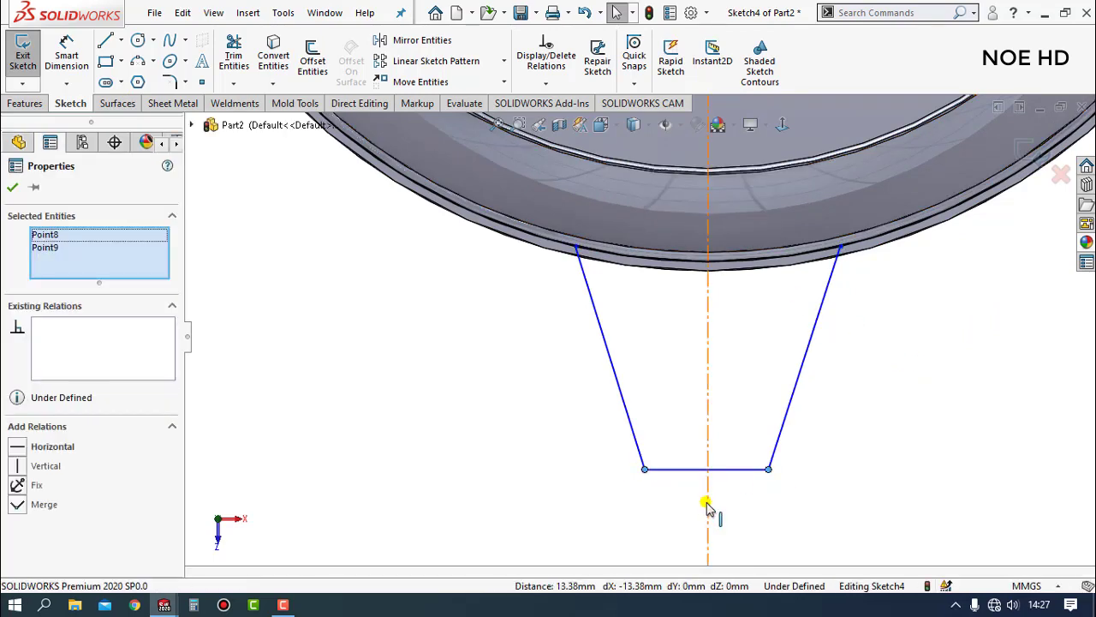
ctrl+click(708, 508)
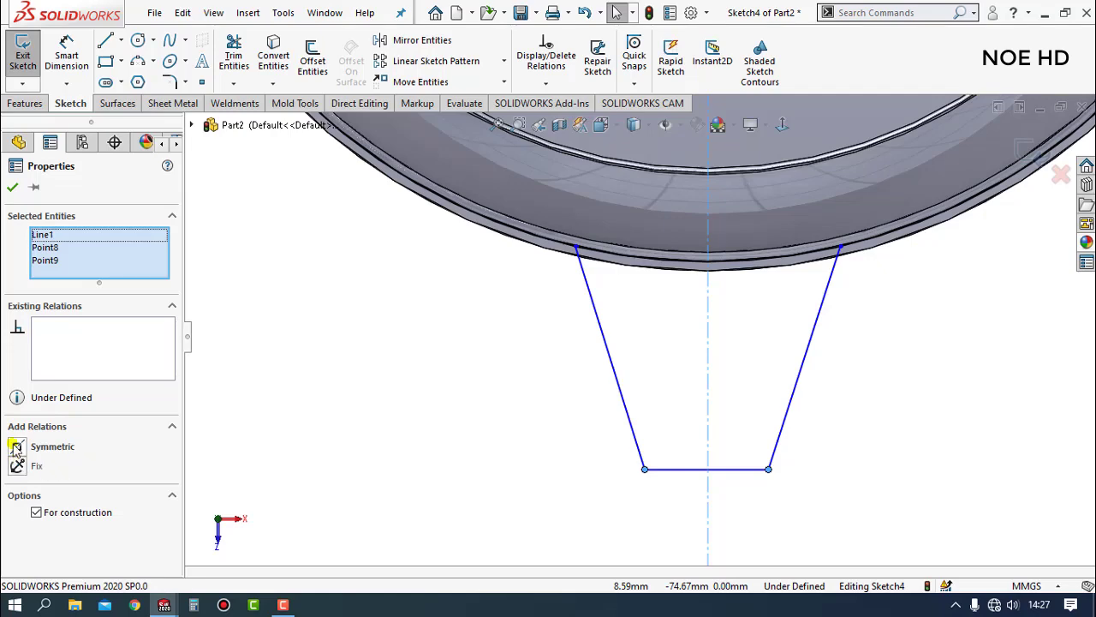
click(17, 447)
key(Escape)
- Dimension the width between the top endpoints to 28 mm
scroll(719, 402, up, 2)
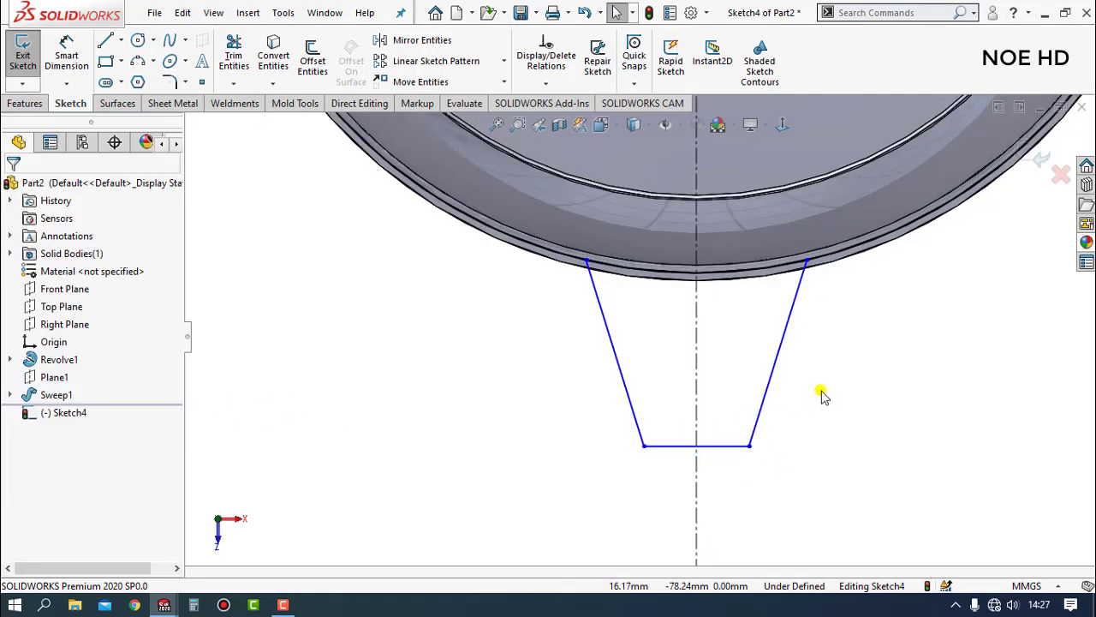
click(54, 48)
click(807, 260)
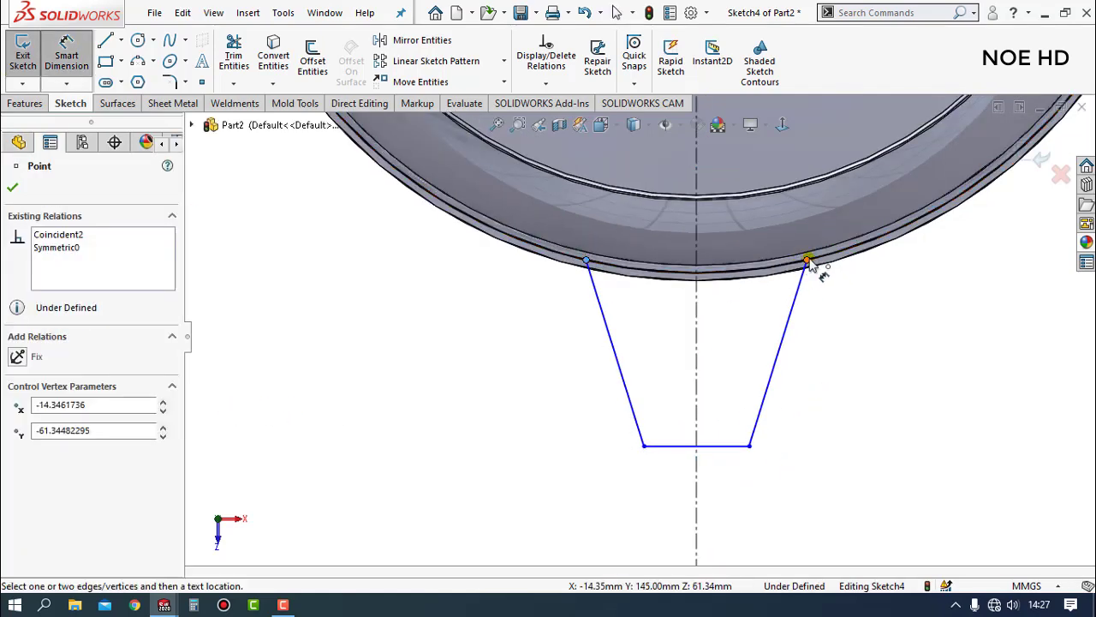
click(586, 259)
click(710, 209)
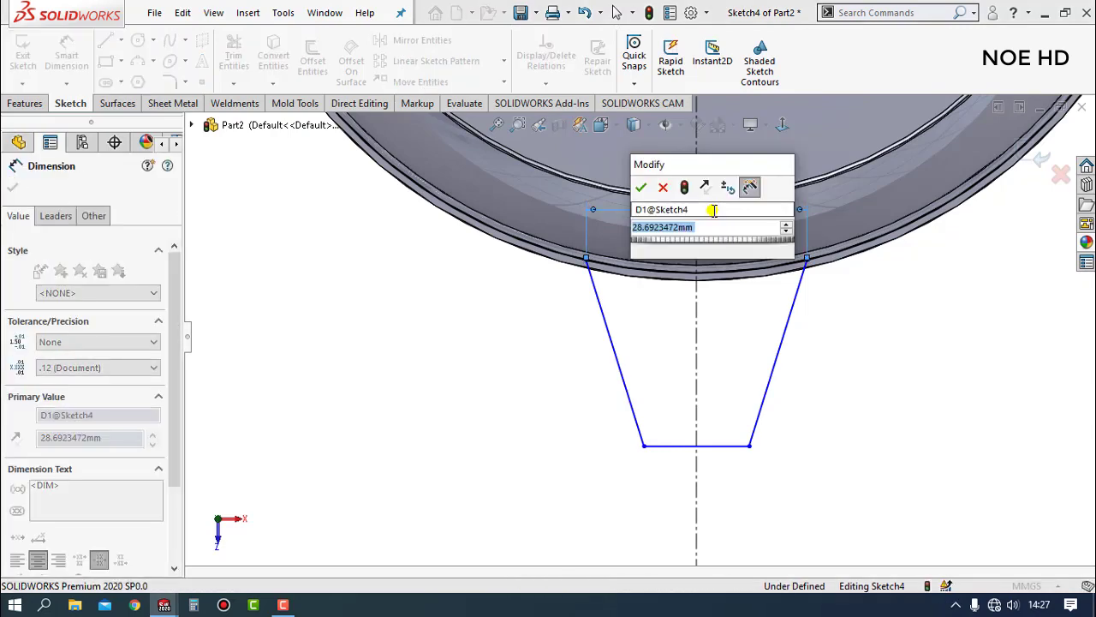
text(28)
key(Return)
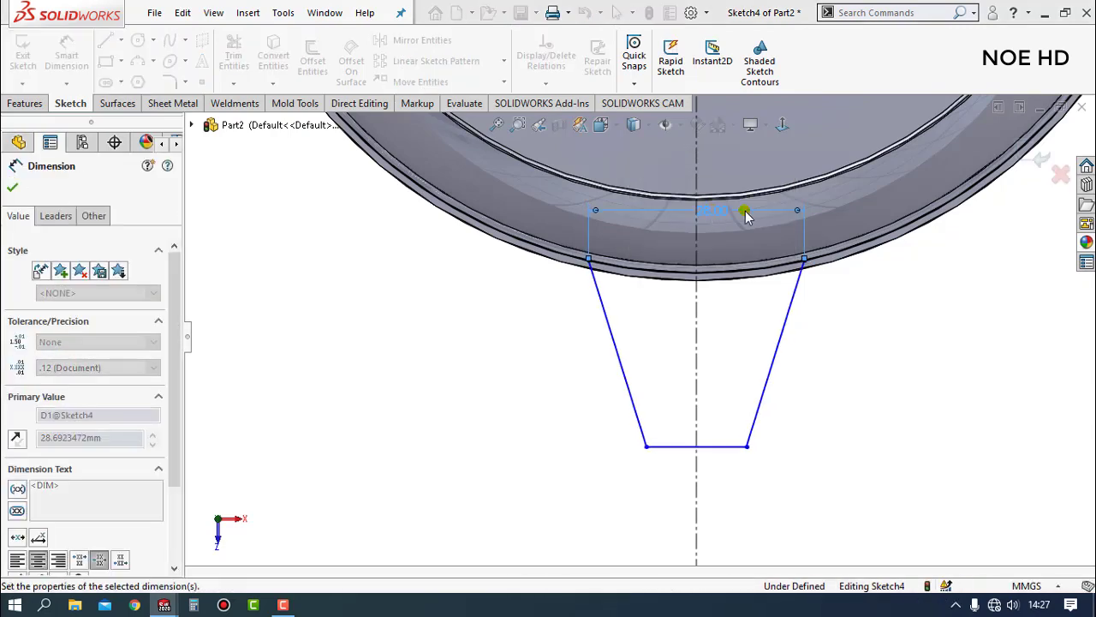
click(766, 460)
- Dimension the bottom line to 12 mm and move its label further below the profile
click(726, 446)
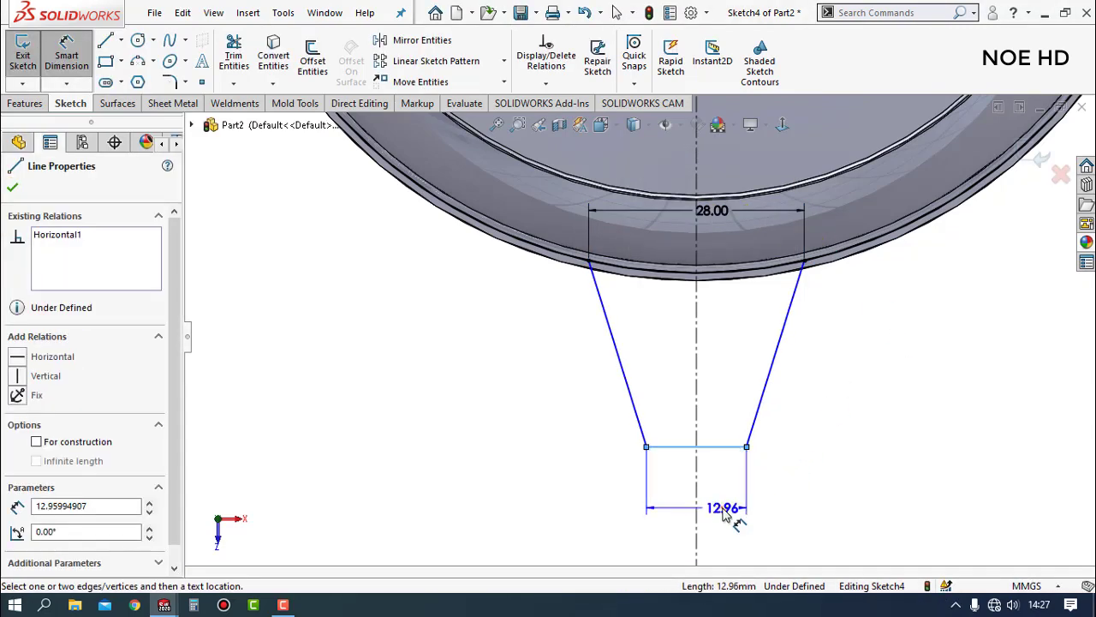
click(722, 508)
text(12.95994907mm)
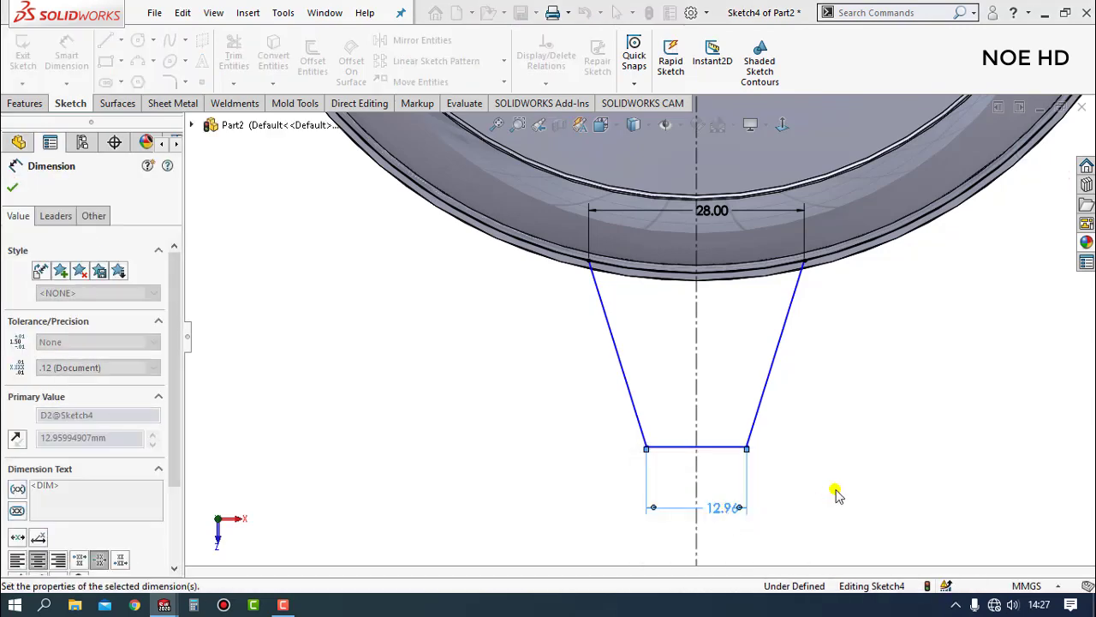
key(Return)
click(866, 468)
drag(718, 509, 719, 545)
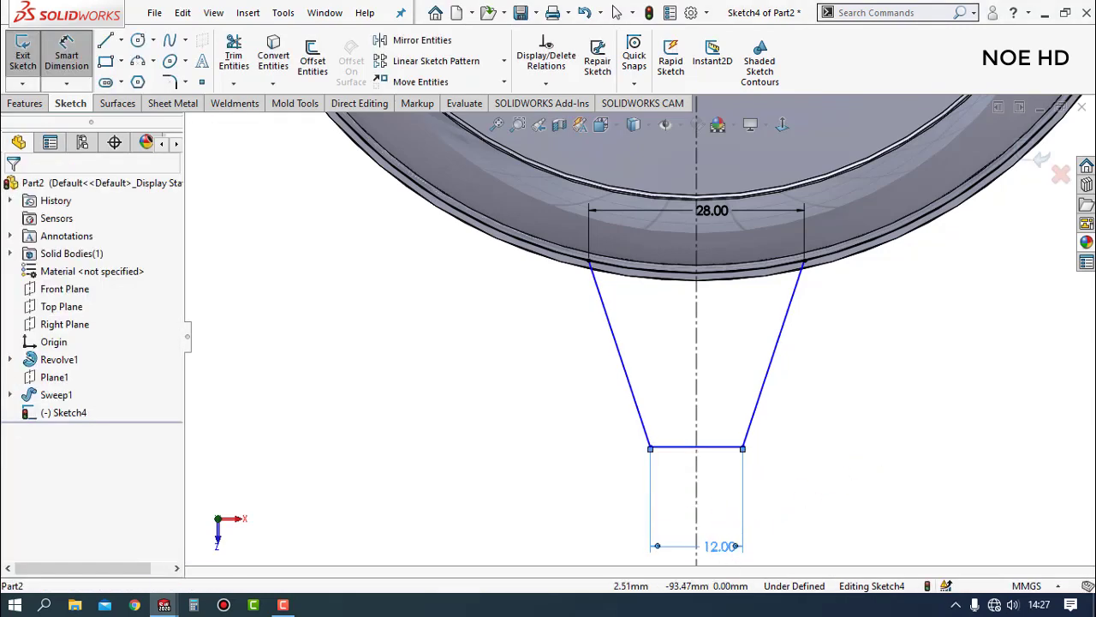
key(Escape)
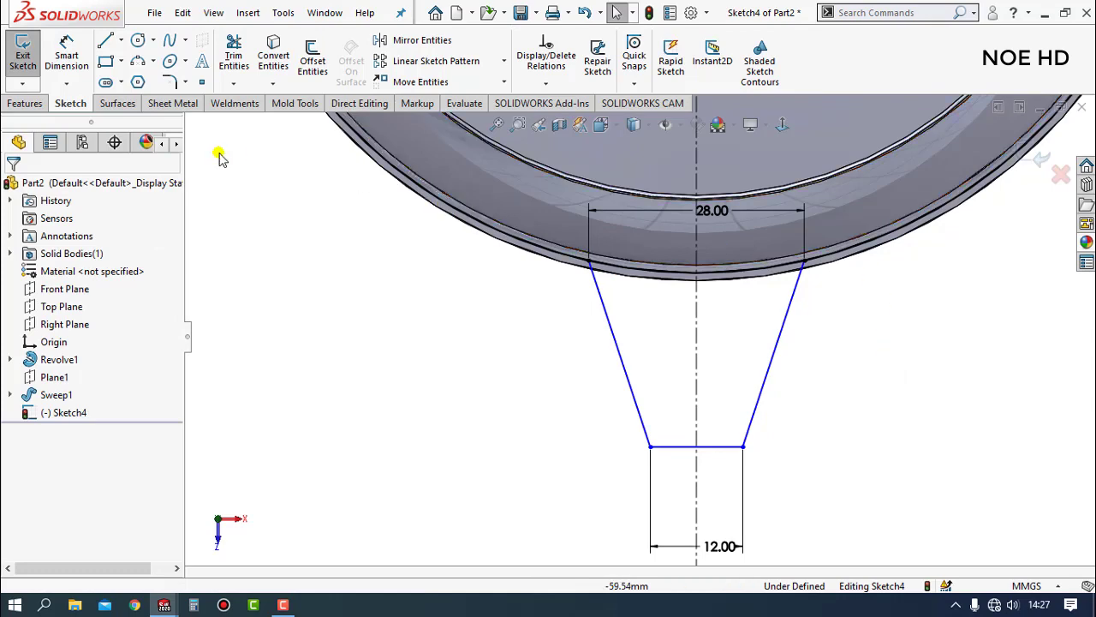
click(138, 65)
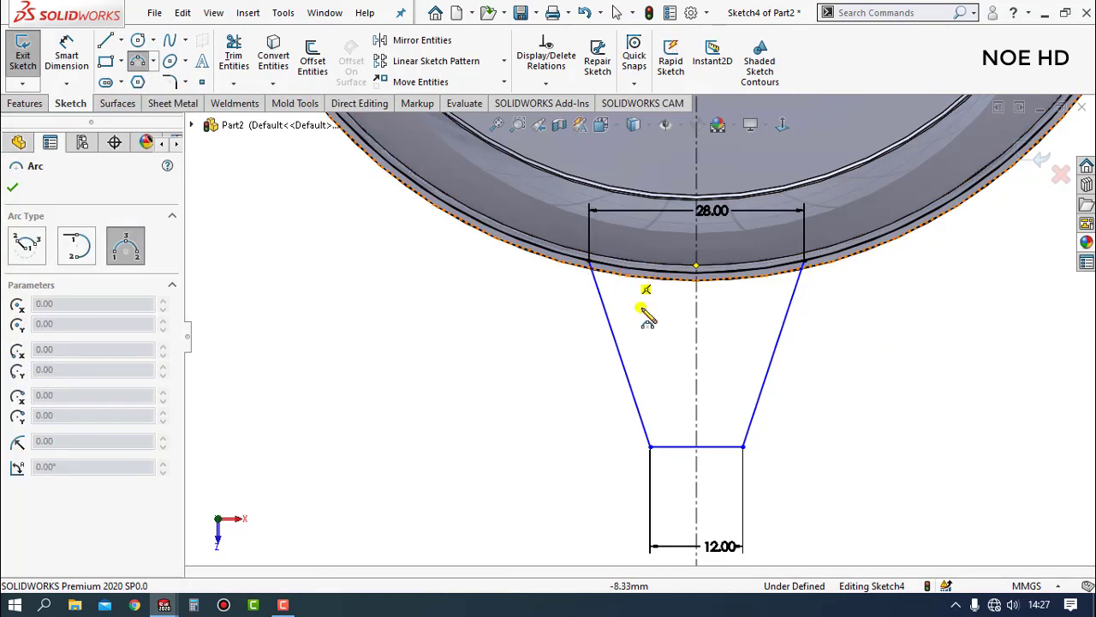
- Draw a 3-point arc below the bottom corners with a 6.35 mm radius
click(651, 446)
click(743, 447)
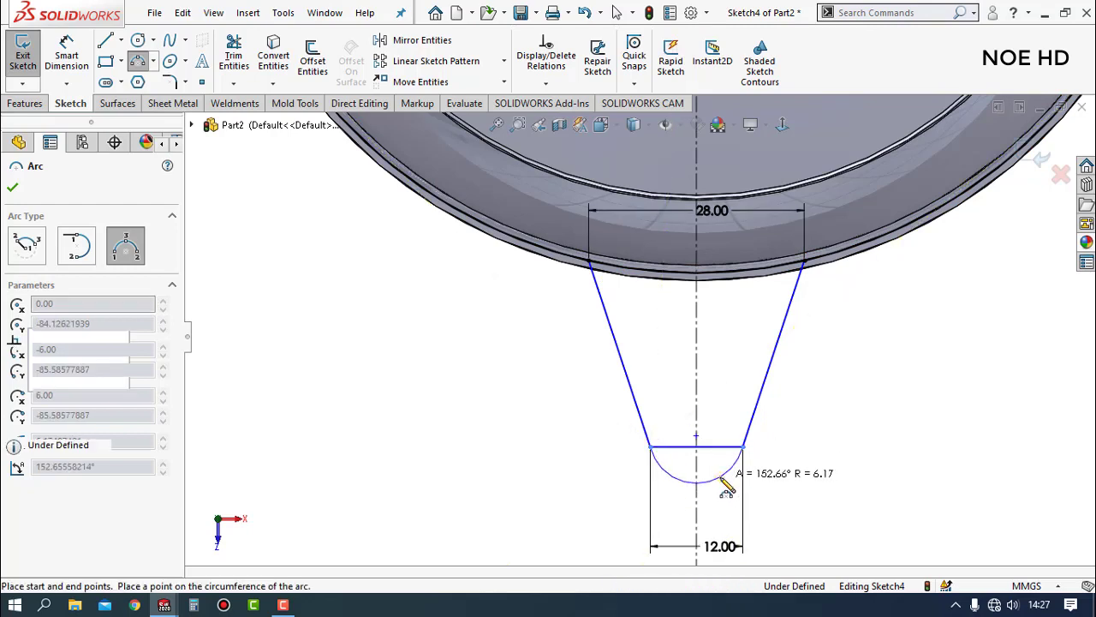
click(726, 485)
key(d)
click(727, 472)
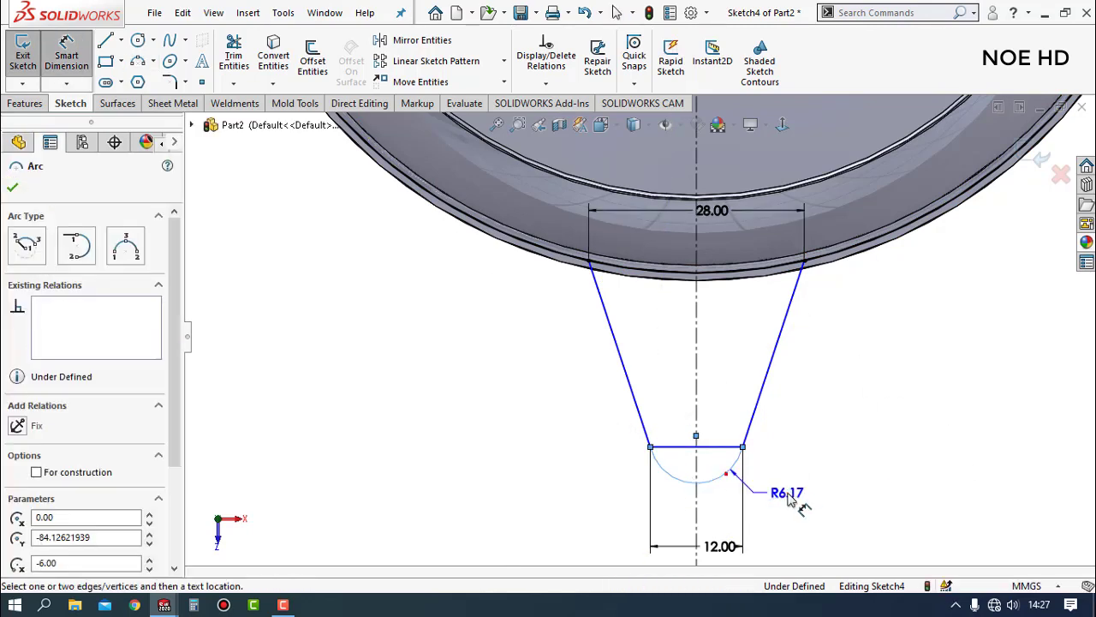
click(789, 500)
text(6)
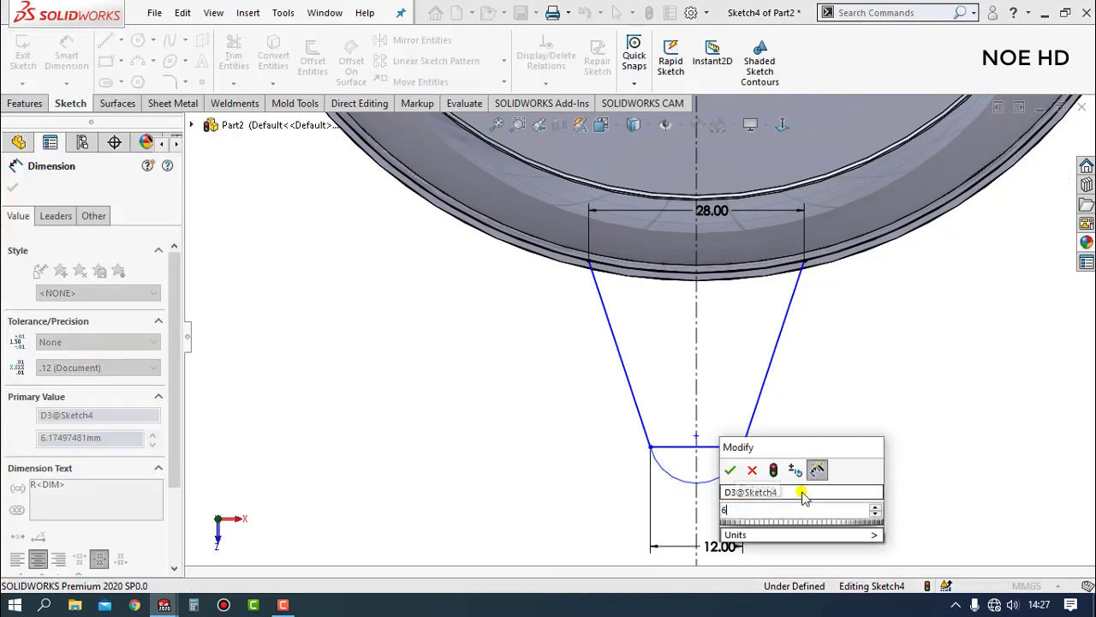
text(.35)
key(Return)
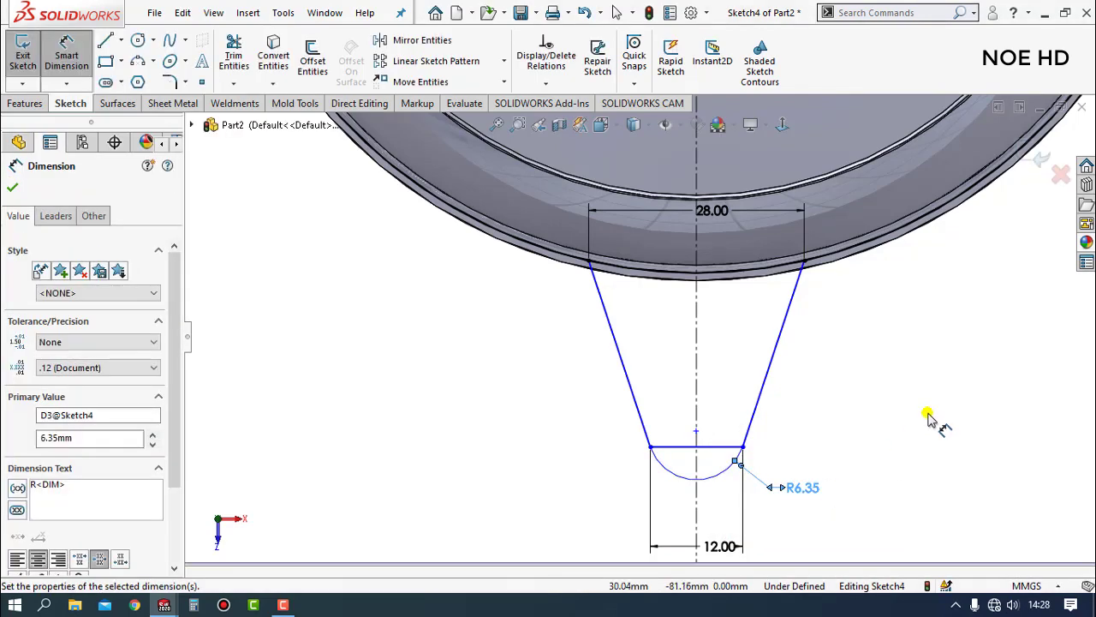
key(Escape)
key(Escape)
click(235, 53)
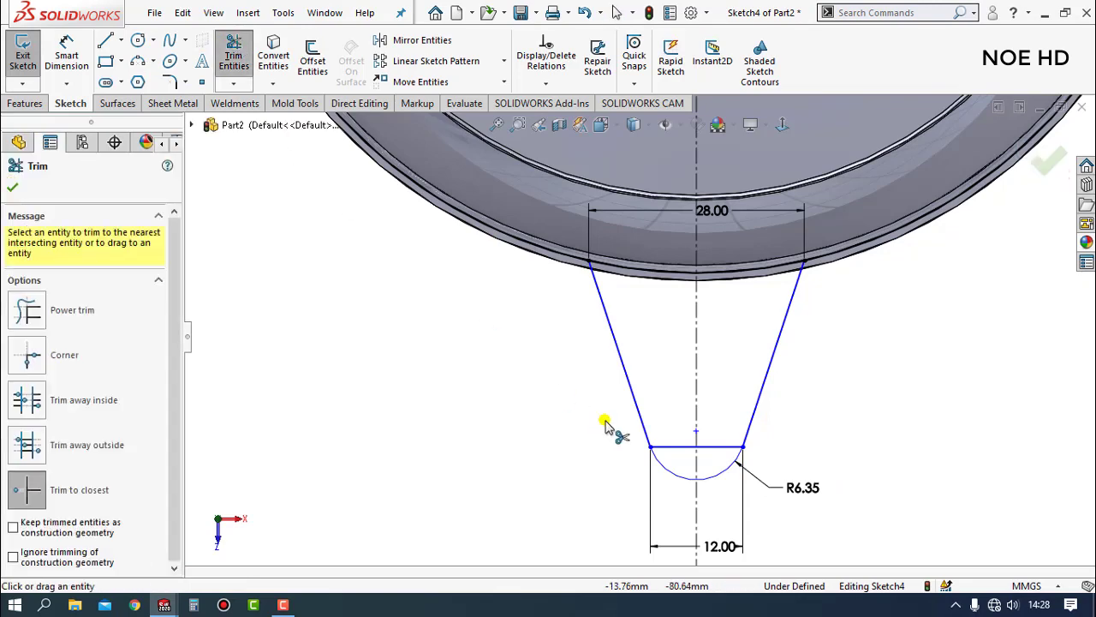
key(Escape)
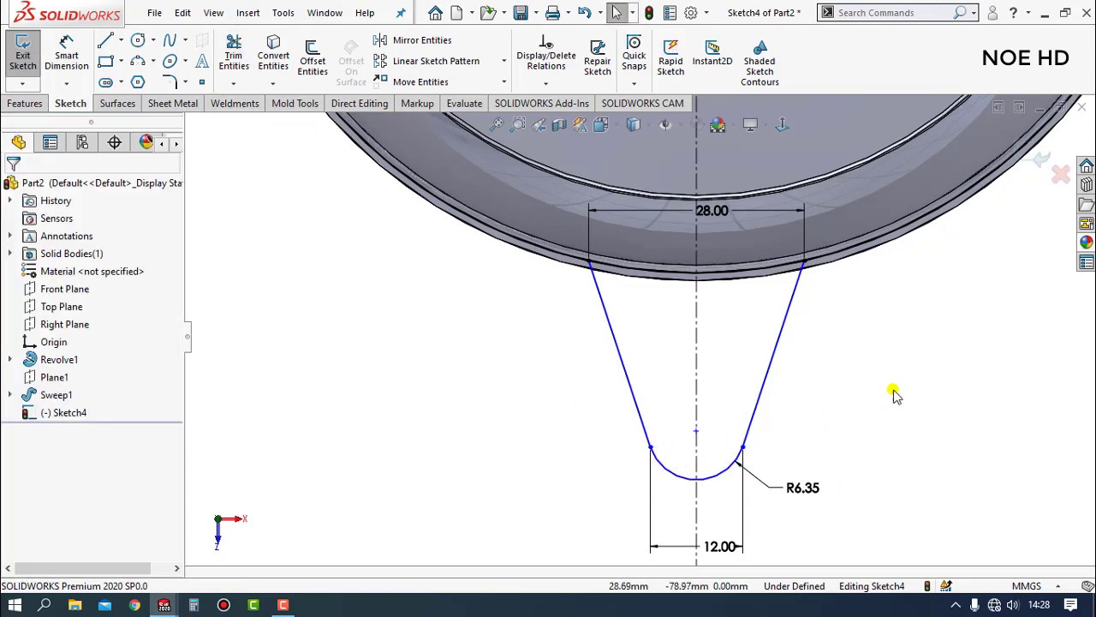
scroll(702, 310, down, 2)
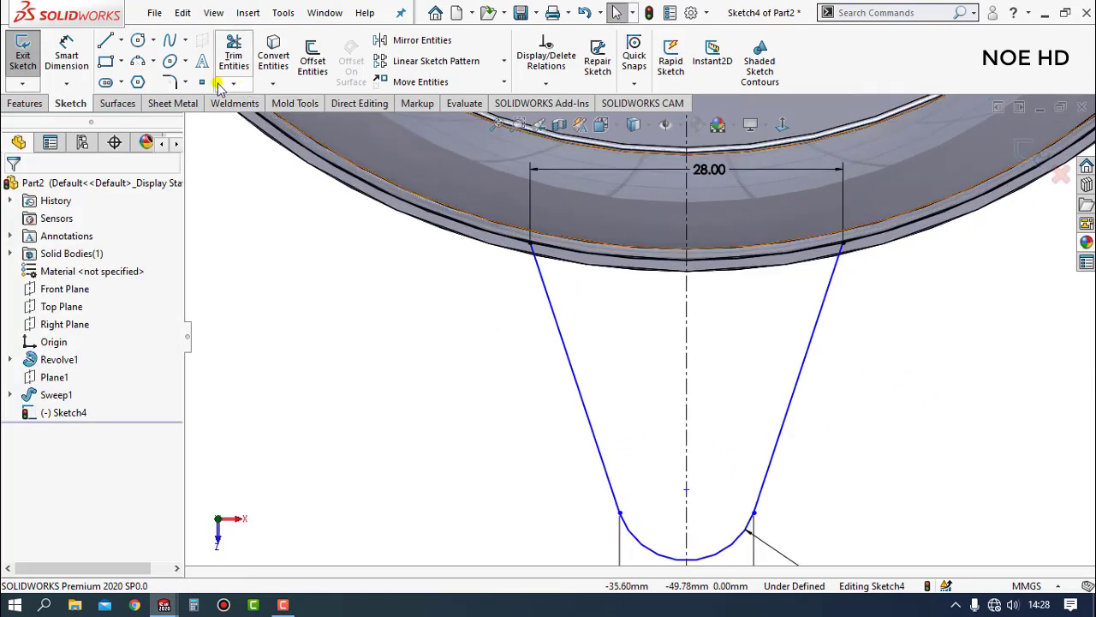
- Dimension the profile's depth from the rim to the arc bottom as 25.30 mm
click(687, 259)
scroll(606, 291, down, 1)
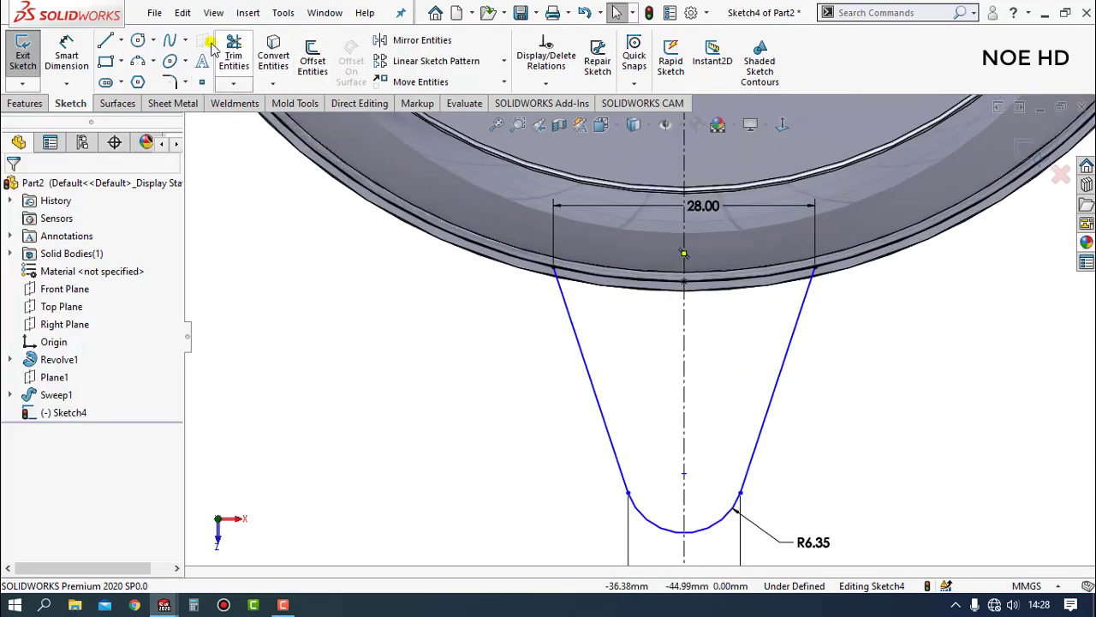
click(83, 54)
click(683, 281)
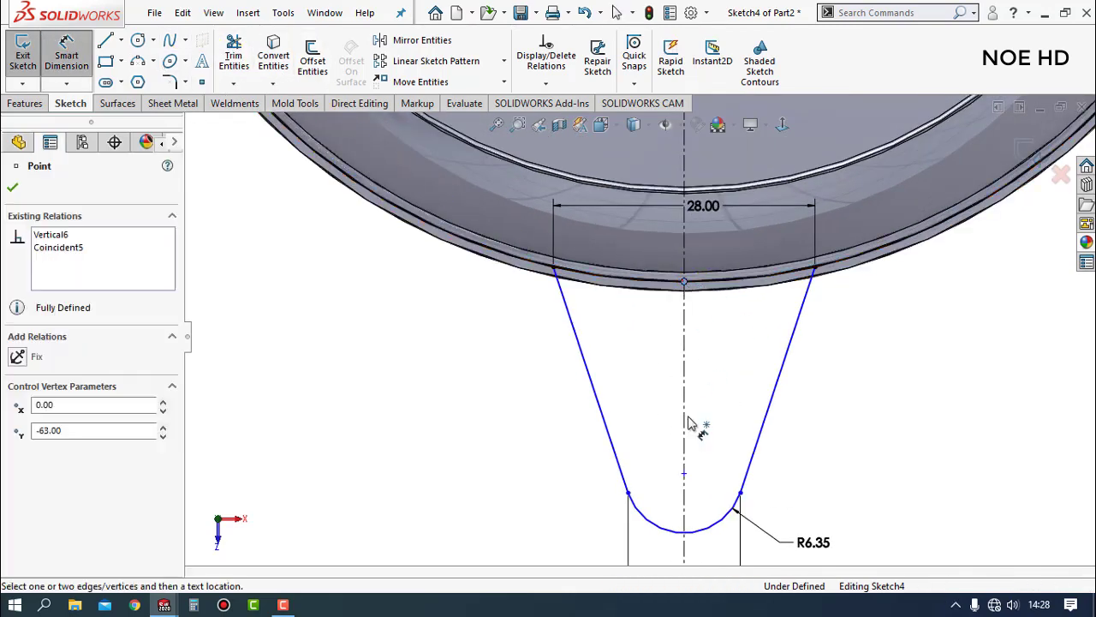
click(684, 532)
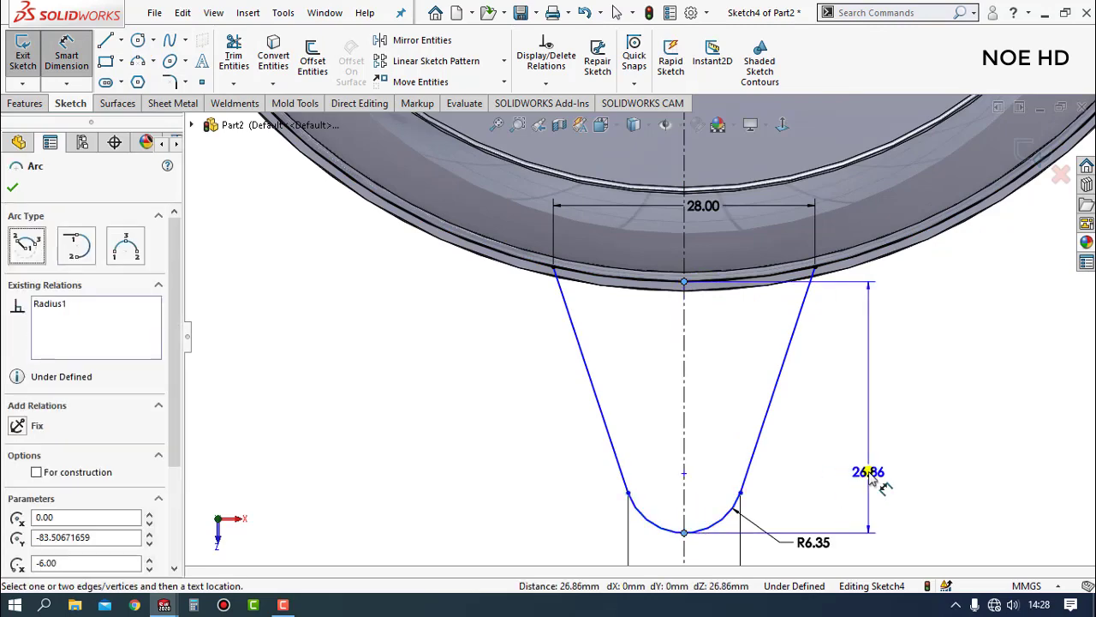
click(871, 471)
text(25.3)
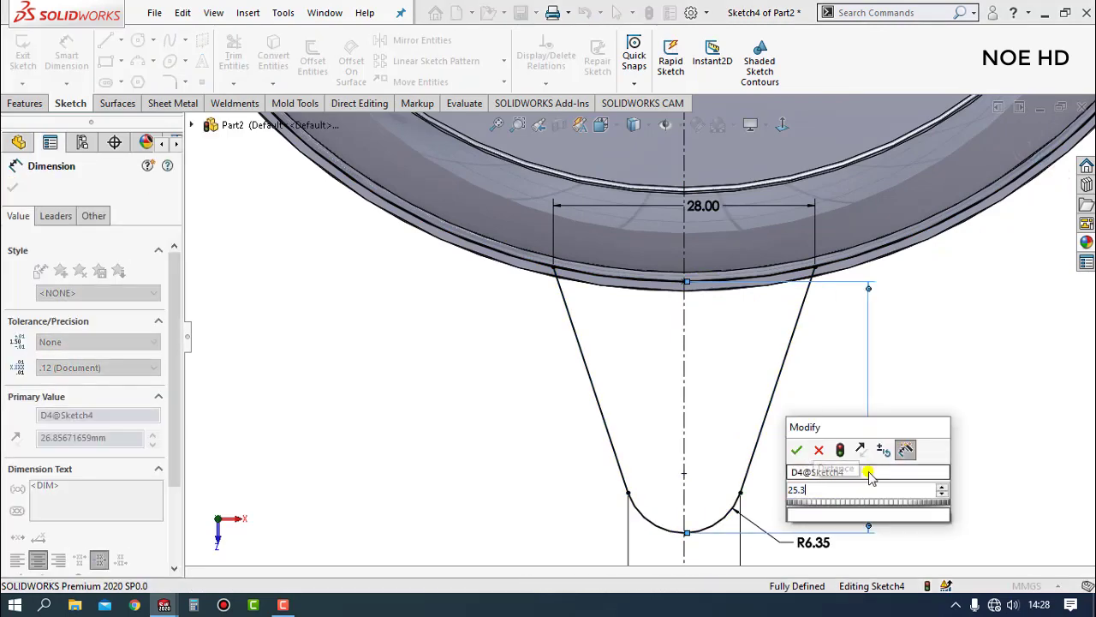
key(Return)
click(972, 429)
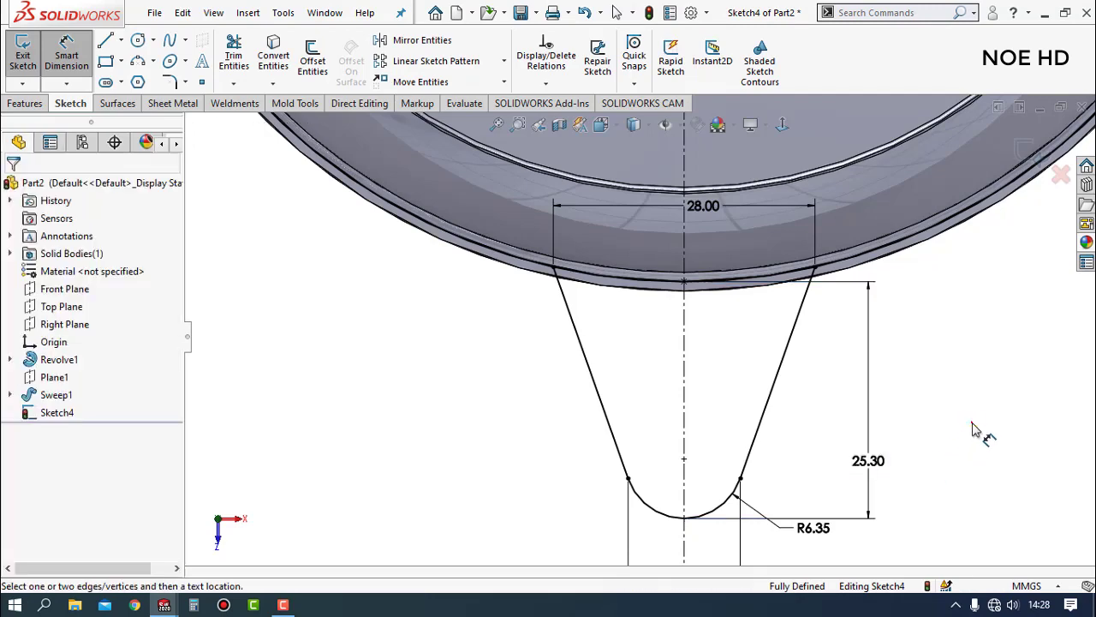
key(z)
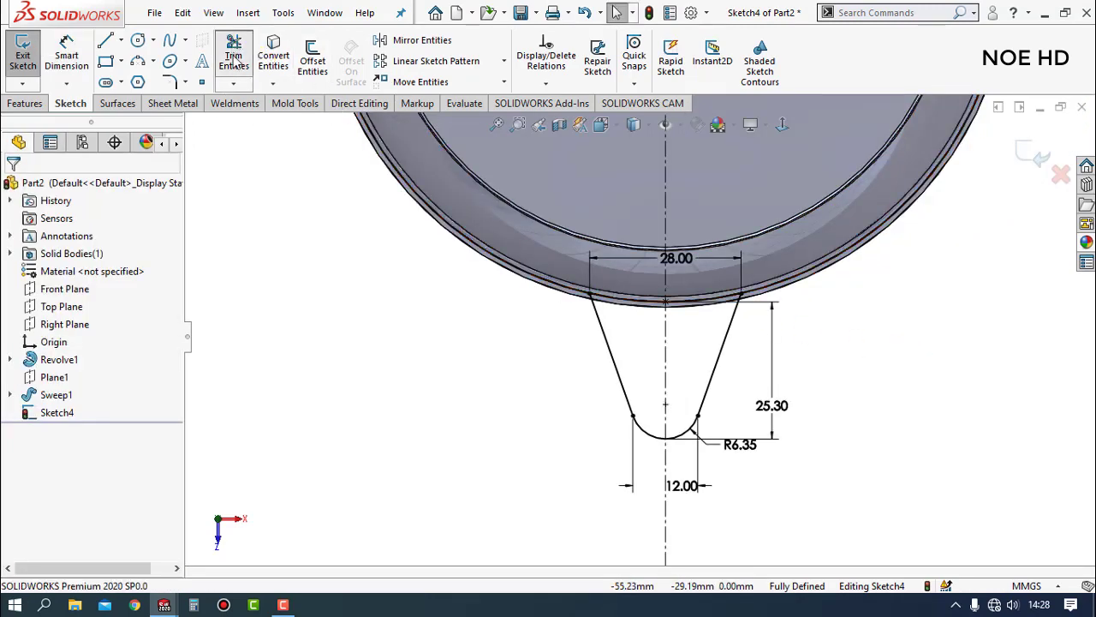
- Trim away the leftover arc segment and orbit to see the profile on the rim
click(233, 56)
click(504, 267)
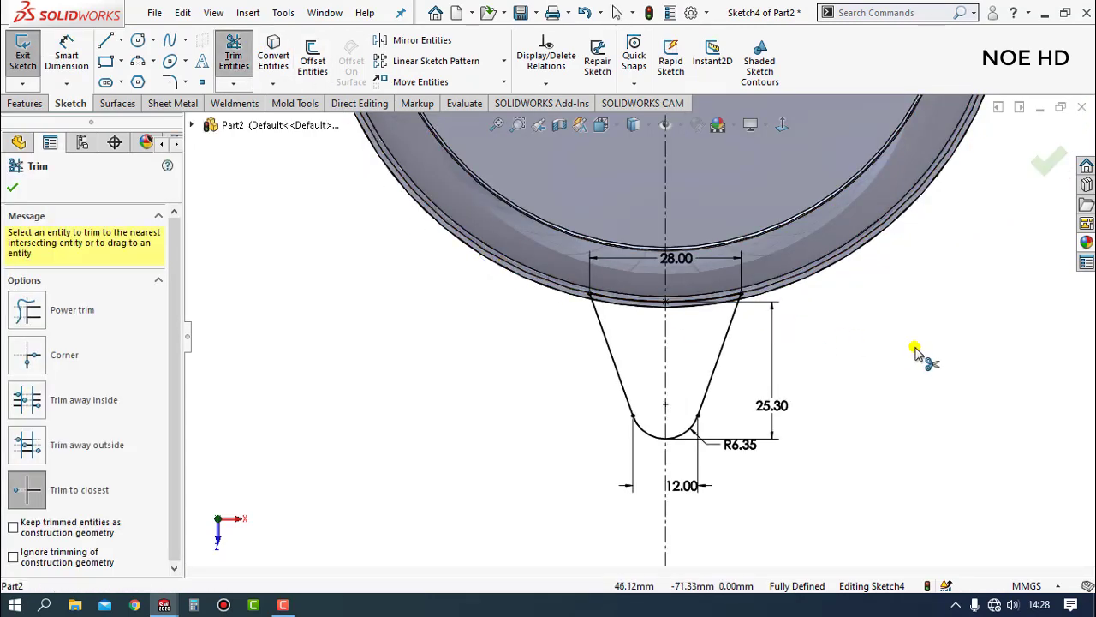
key(Escape)
middle_drag(1013, 167, 959, 199)
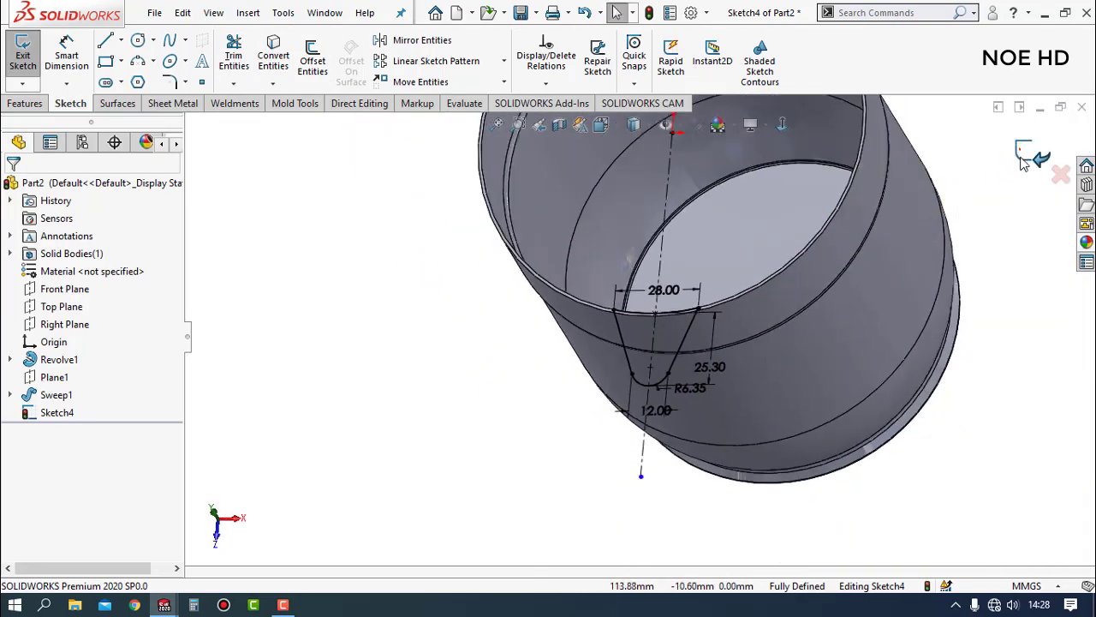
- Close the spout profile sketch and start Sketch5 on the Right Plane
click(1024, 163)
scroll(1019, 324, up, 3)
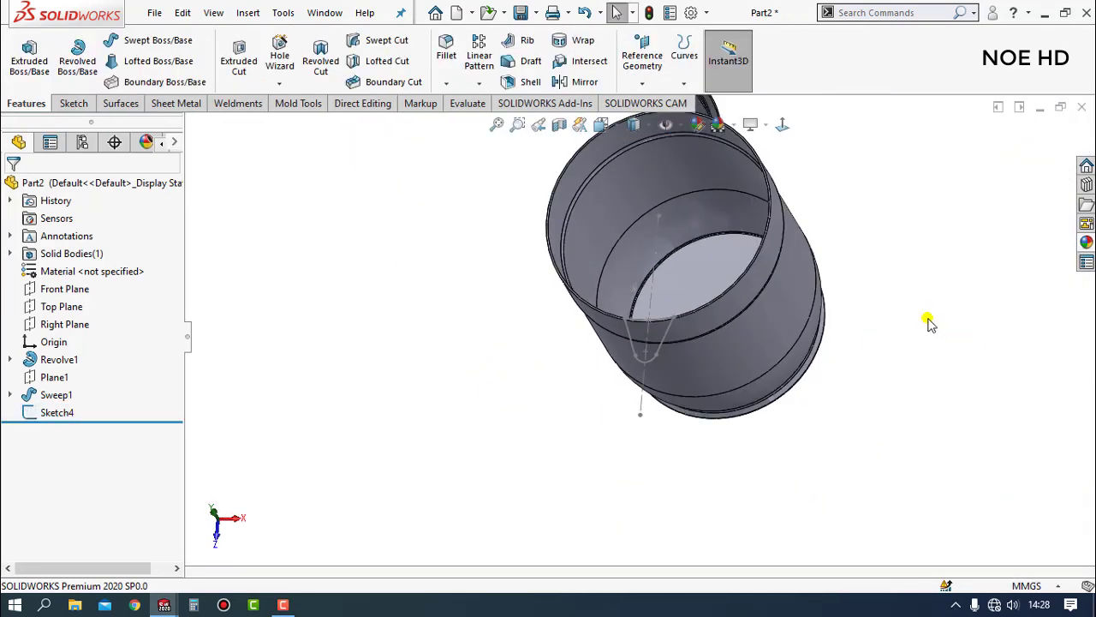
mouse_move(930, 318)
middle_down()
mouse_move(845, 261)
mouse_move(429, 346)
middle_up()
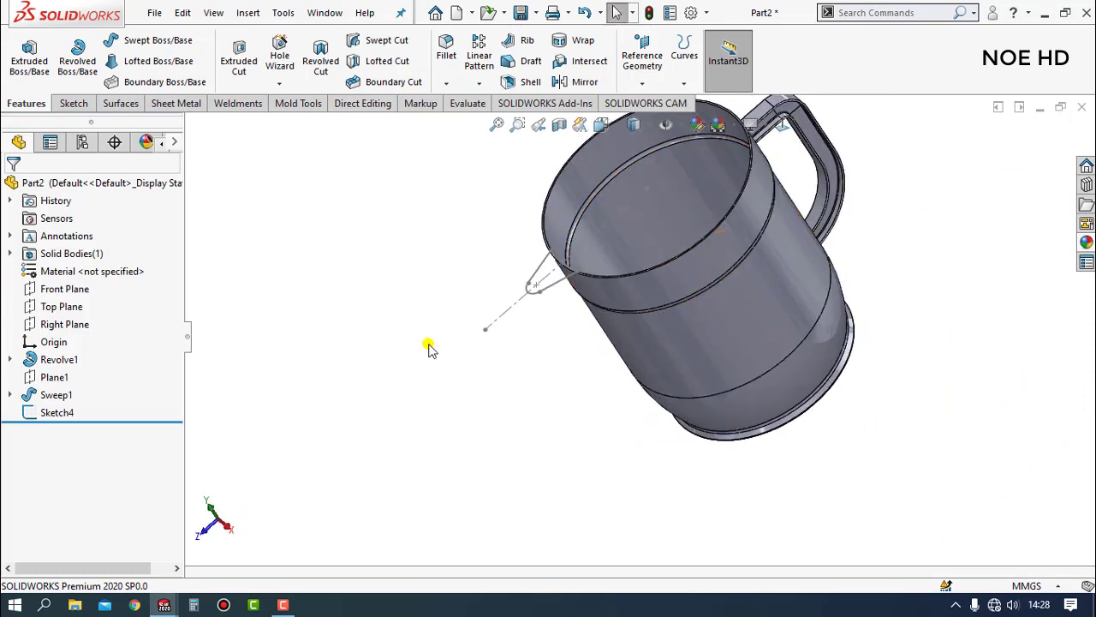
click(64, 324)
click(89, 299)
click(318, 269)
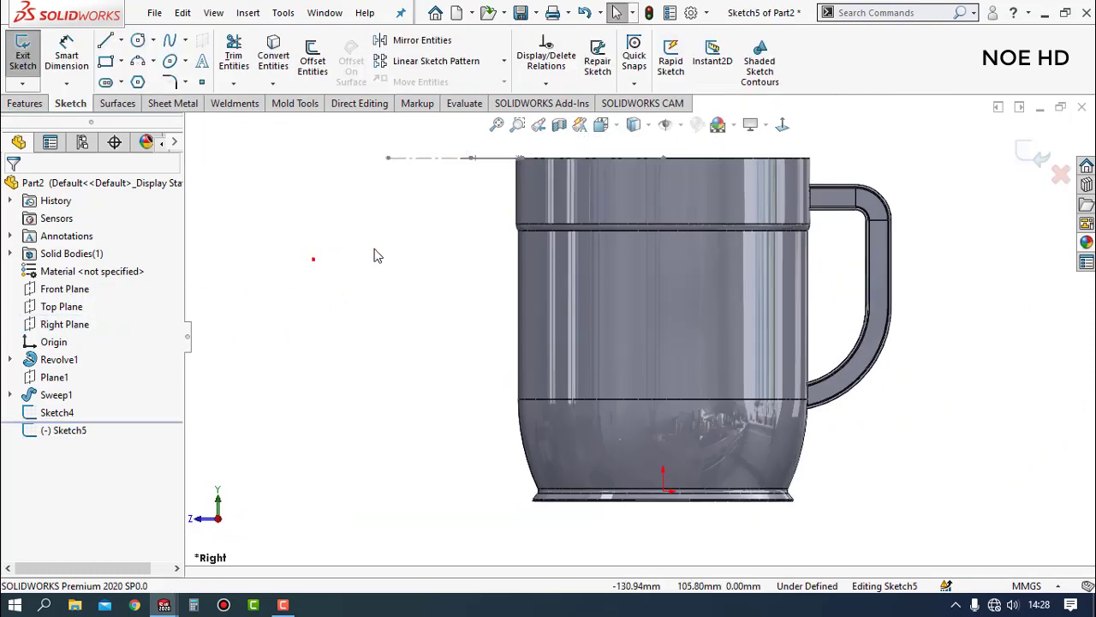
- Draw a slanted line from left of the rim down below the mug's top band
key(z)
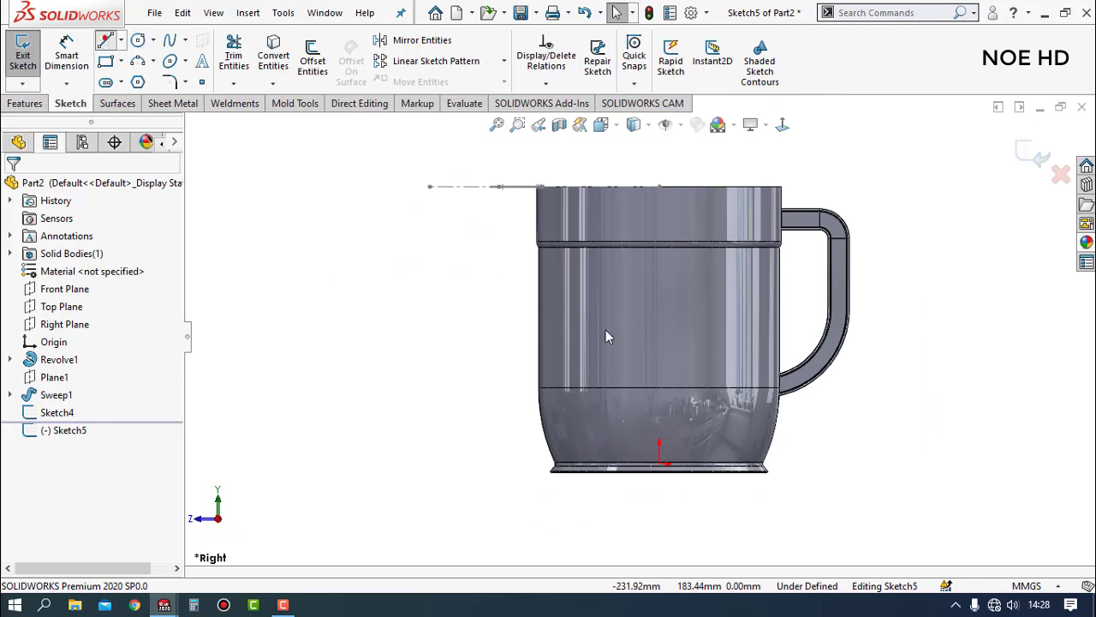
scroll(540, 210, down, 3)
click(454, 182)
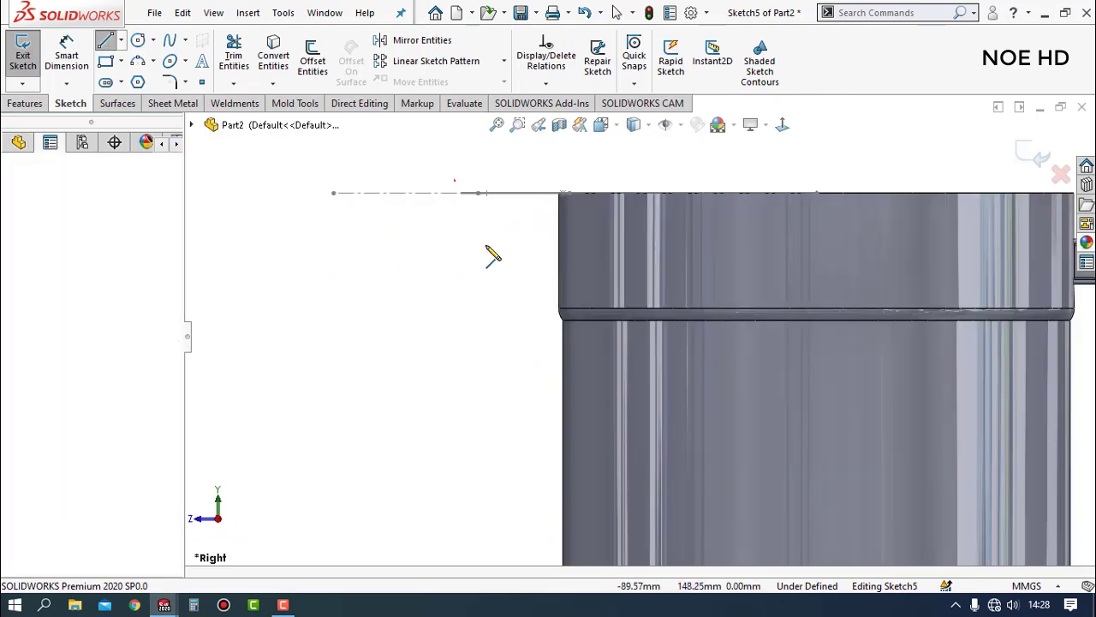
click(601, 366)
key(Escape)
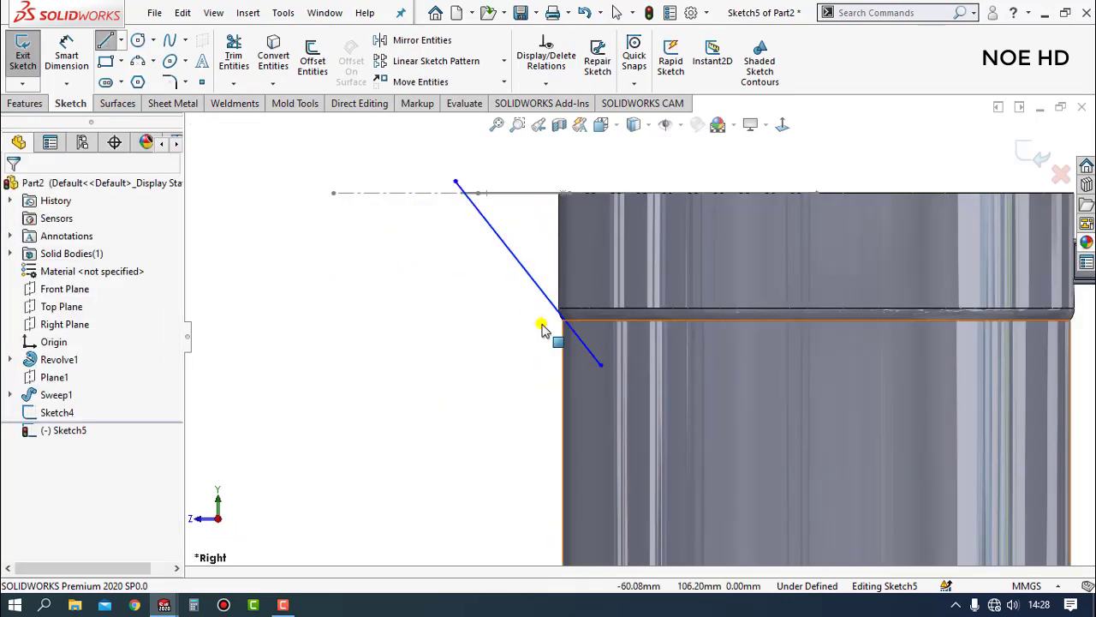
mouse_move(476, 275)
middle_down()
mouse_move(465, 325)
mouse_move(497, 188)
mouse_move(507, 247)
middle_up()
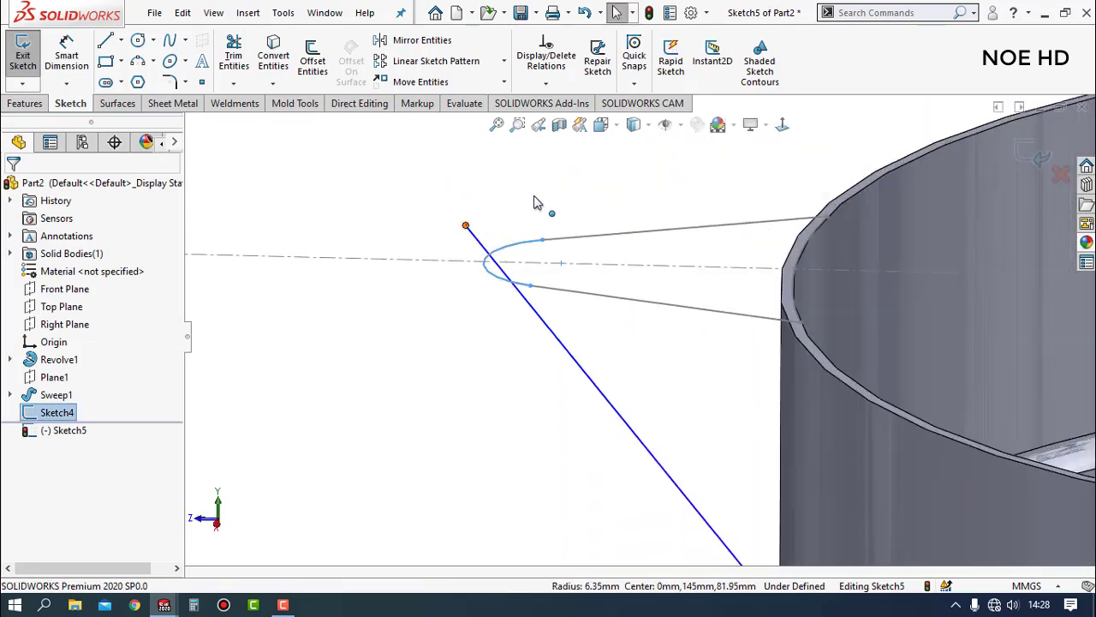
- Pierce the line's upper endpoint onto the U-profile arc and view normal to the sketch
ctrl+click(465, 225)
click(562, 173)
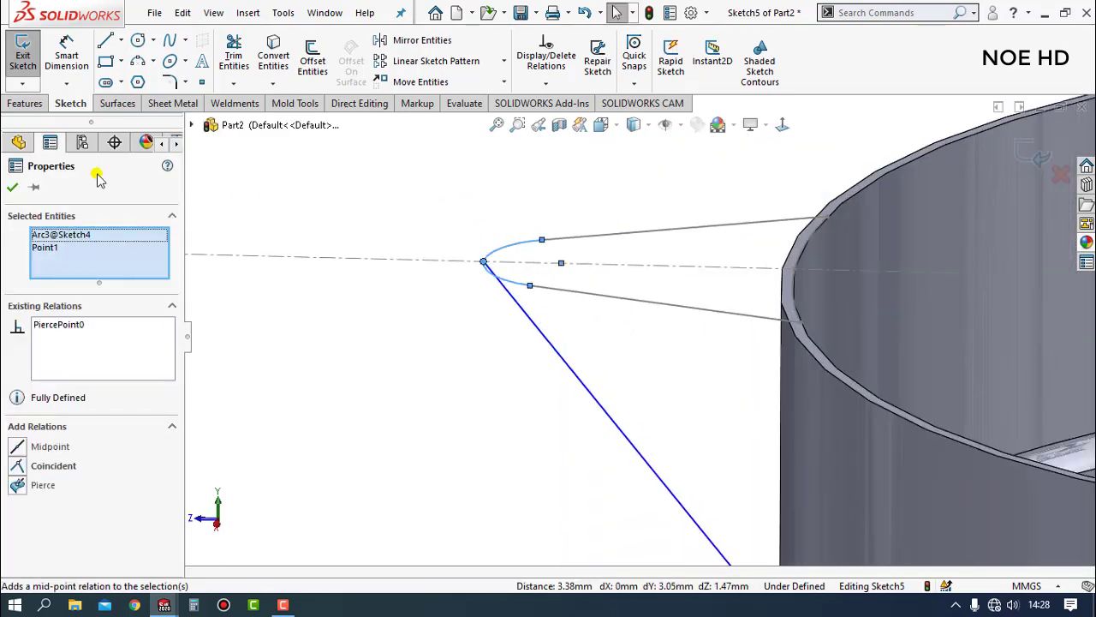
click(11, 190)
scroll(514, 326, up, 5)
click(786, 126)
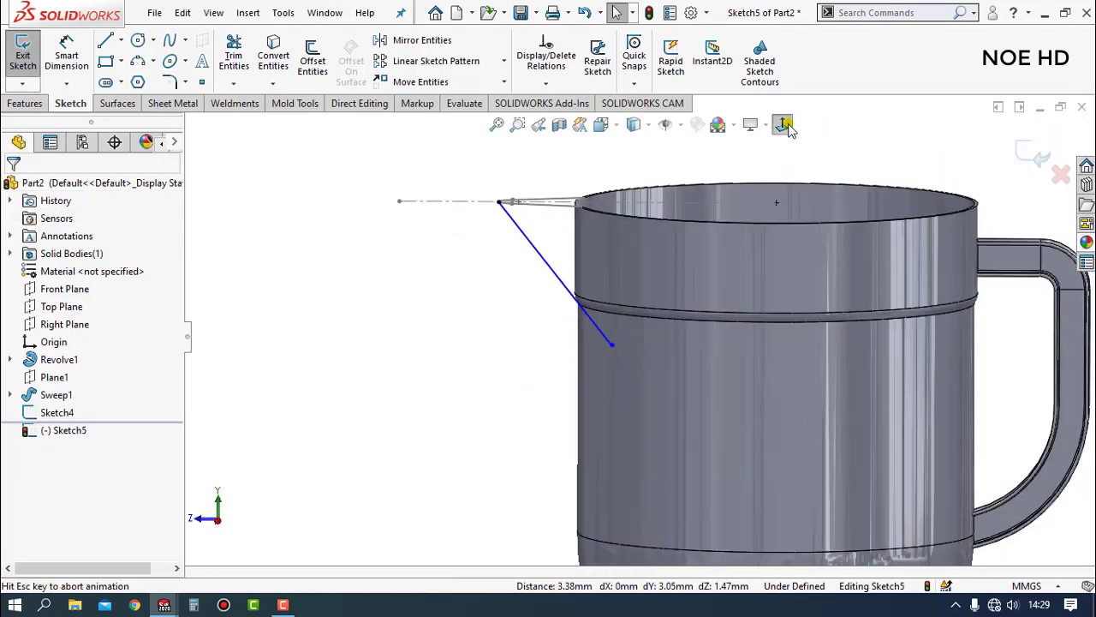
- Dimension the spout path line's vertical height to 28 mm
click(84, 45)
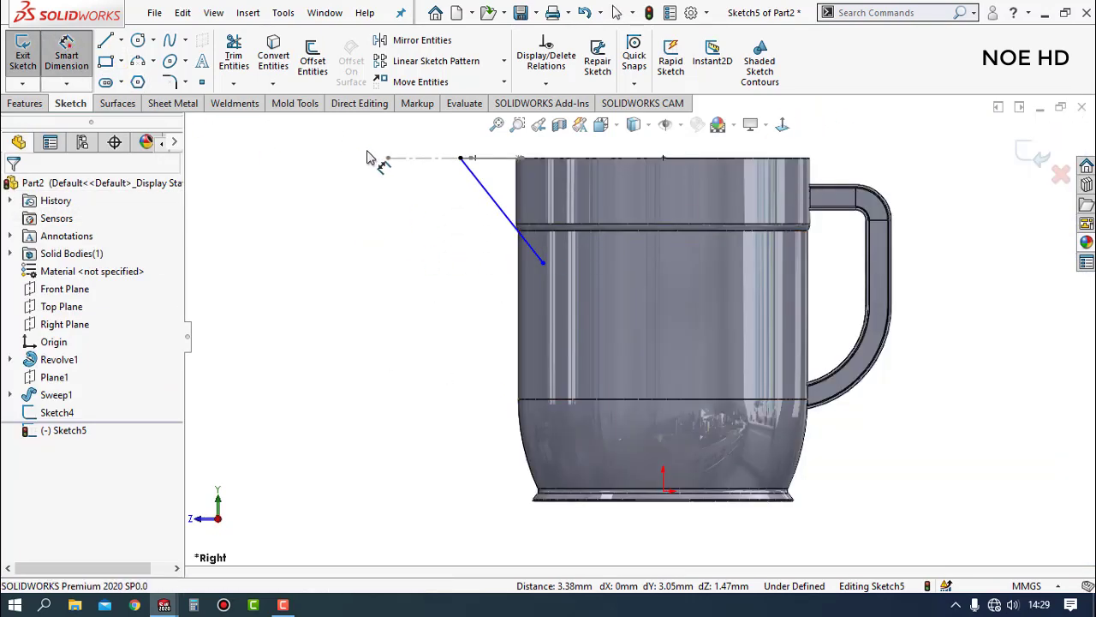
click(494, 207)
click(434, 205)
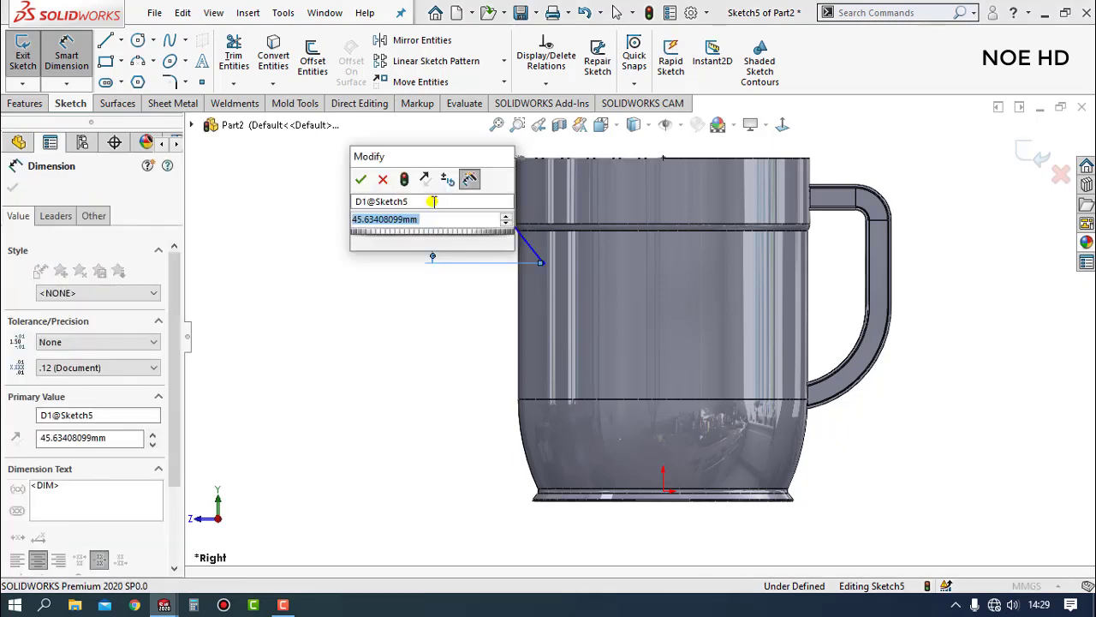
text(28)
key(Return)
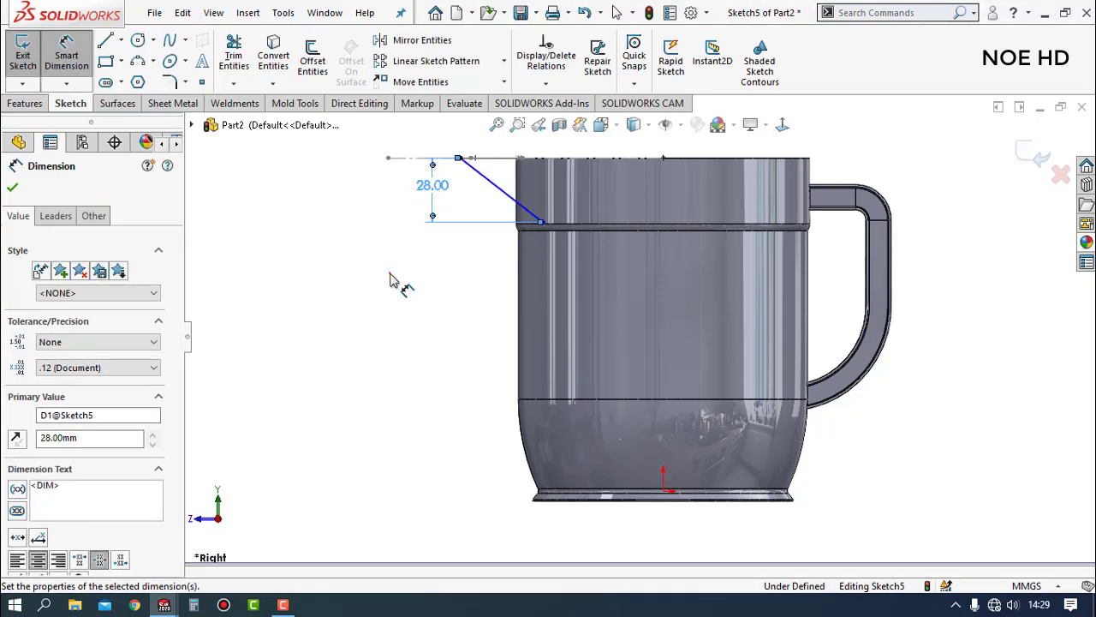
key(z)
- Set the path's horizontal offset to 26.30 mm and close Sketch5
scroll(533, 186, down, 5)
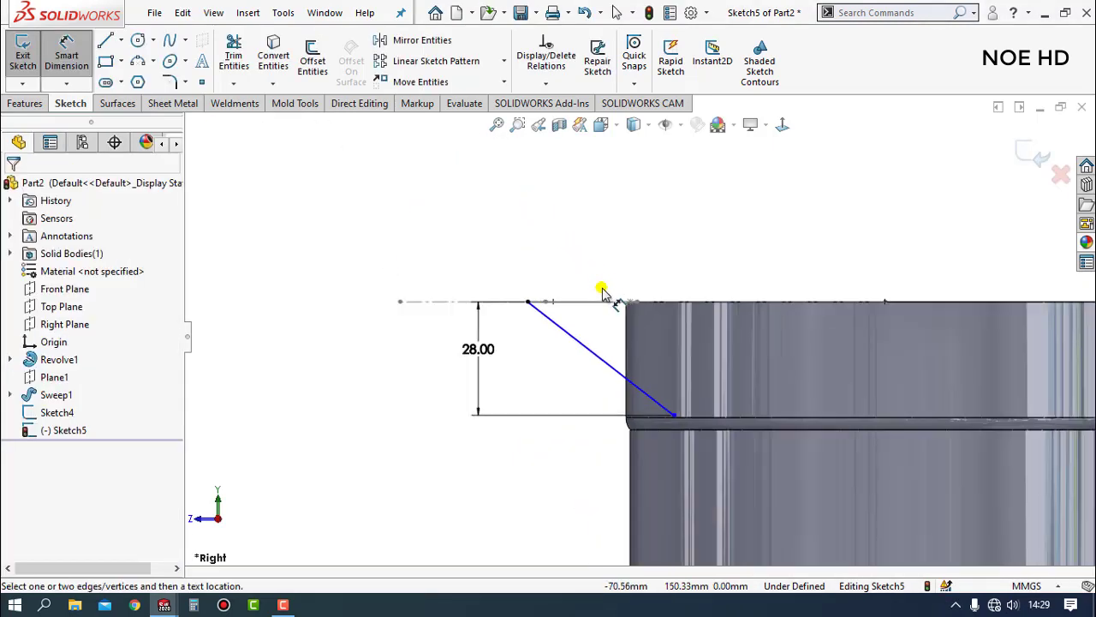
click(675, 418)
click(528, 301)
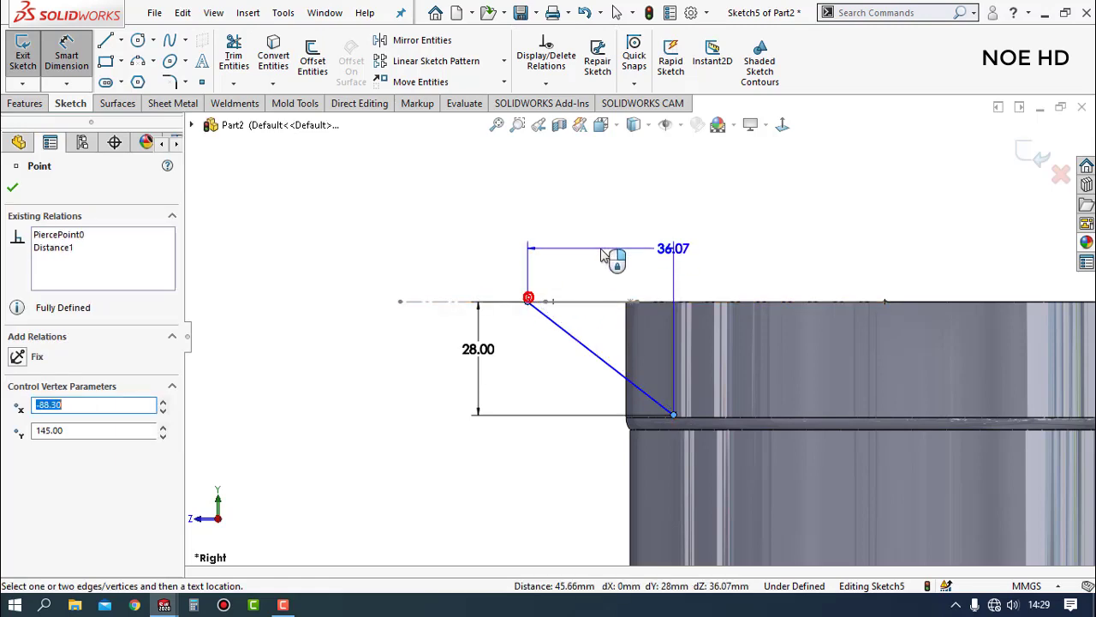
click(604, 251)
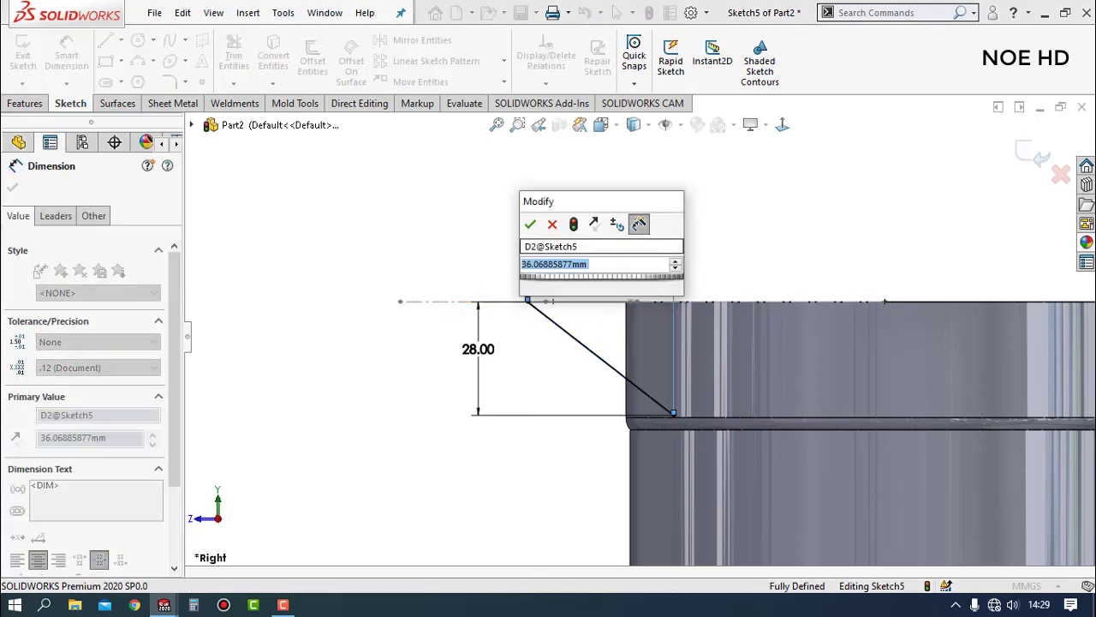
text(26.3)
key(Return)
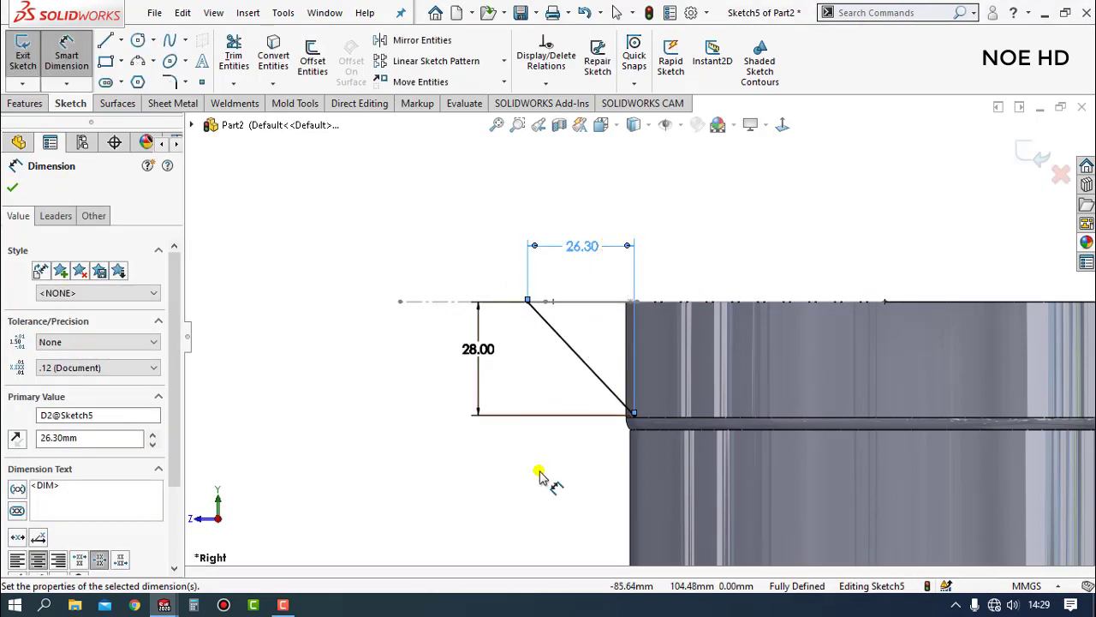
click(567, 474)
click(1034, 154)
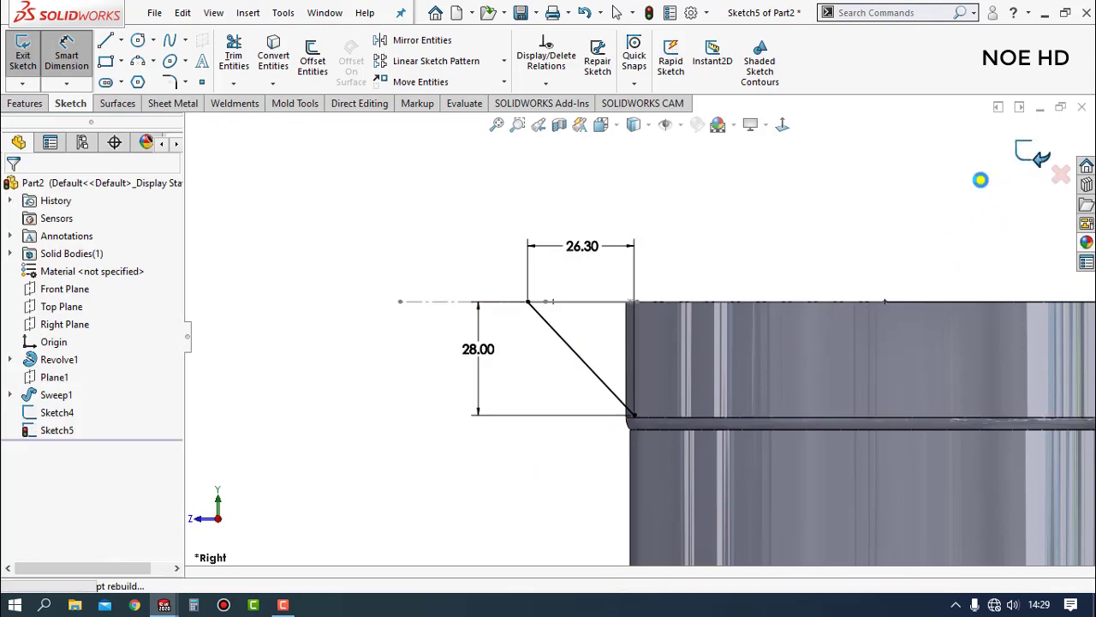
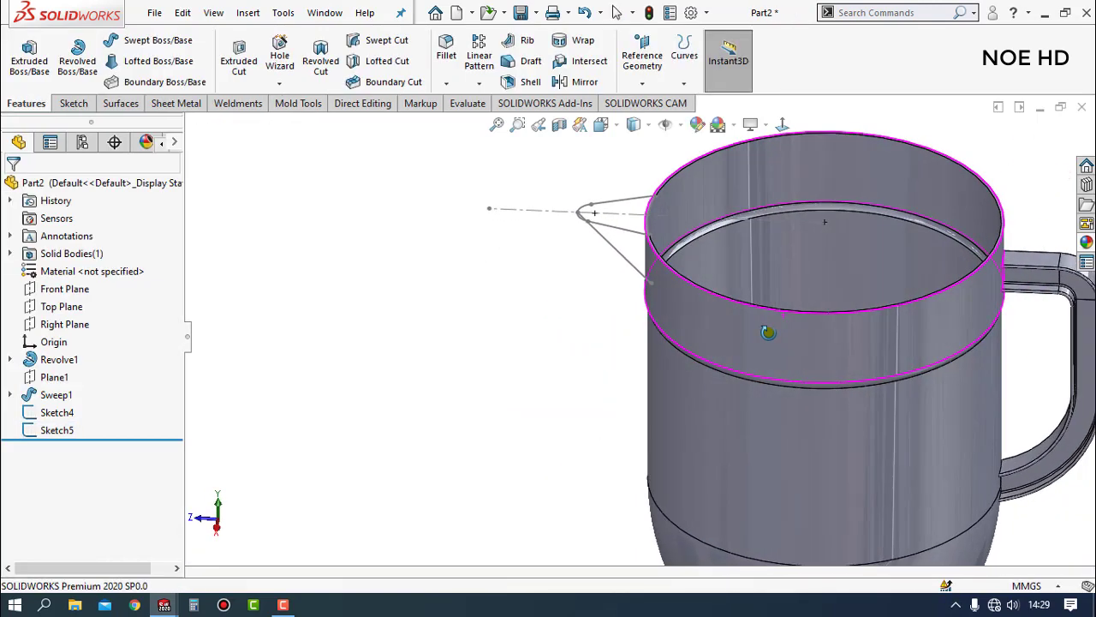
- Extrude Sketch4 reversed along Line1@Sketch5, Up To Next, into a solid pouring spout
click(29, 62)
click(502, 270)
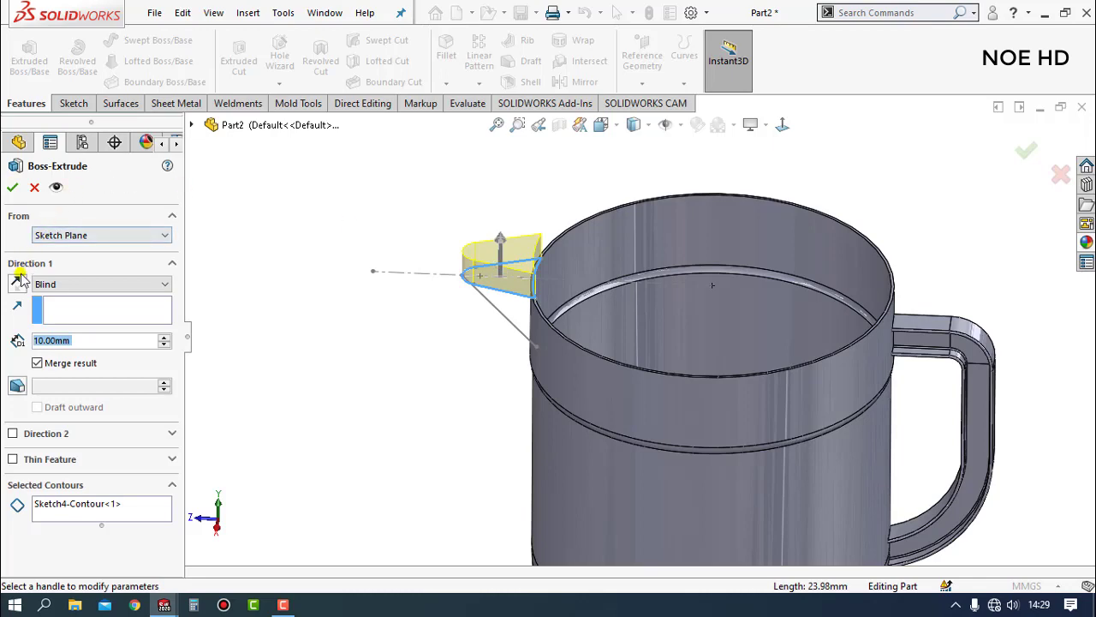
click(17, 284)
middle_drag(534, 357, 473, 313)
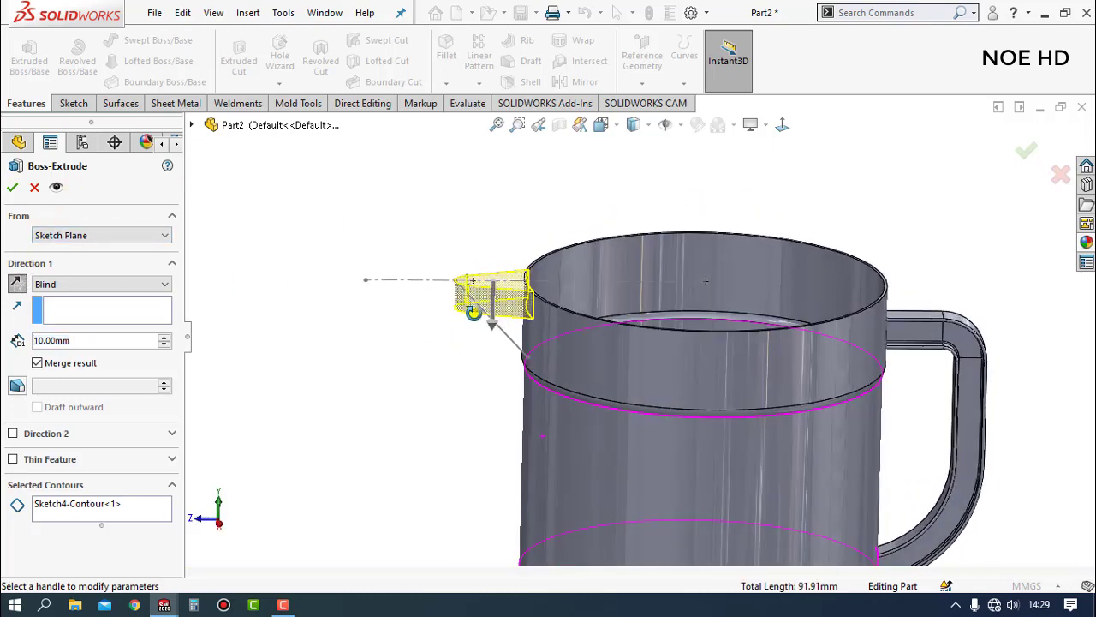
click(98, 311)
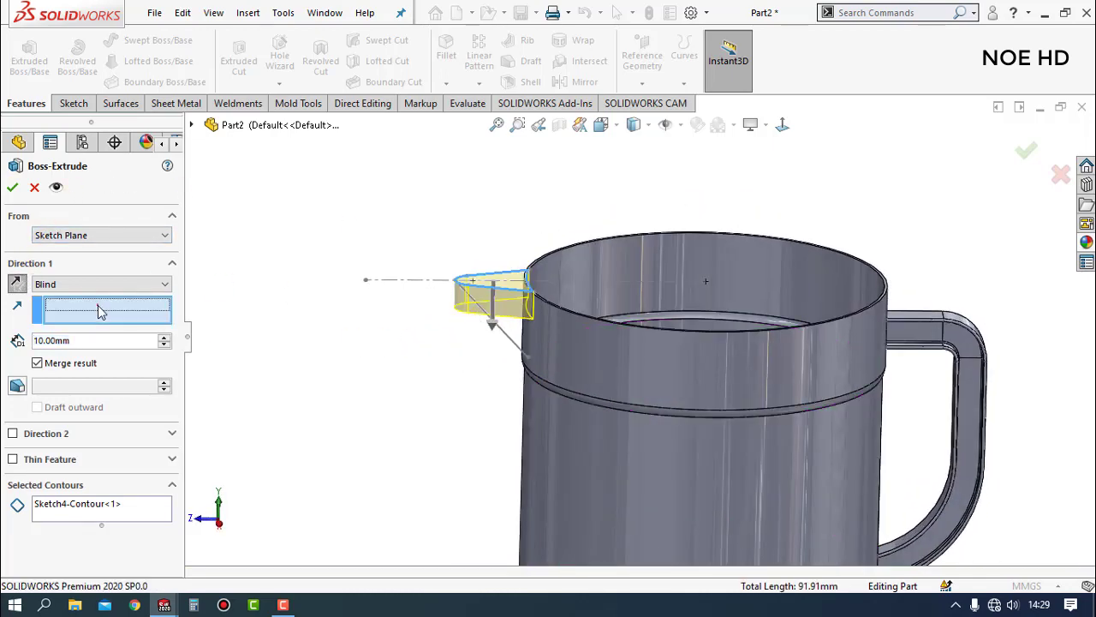
click(510, 340)
click(164, 283)
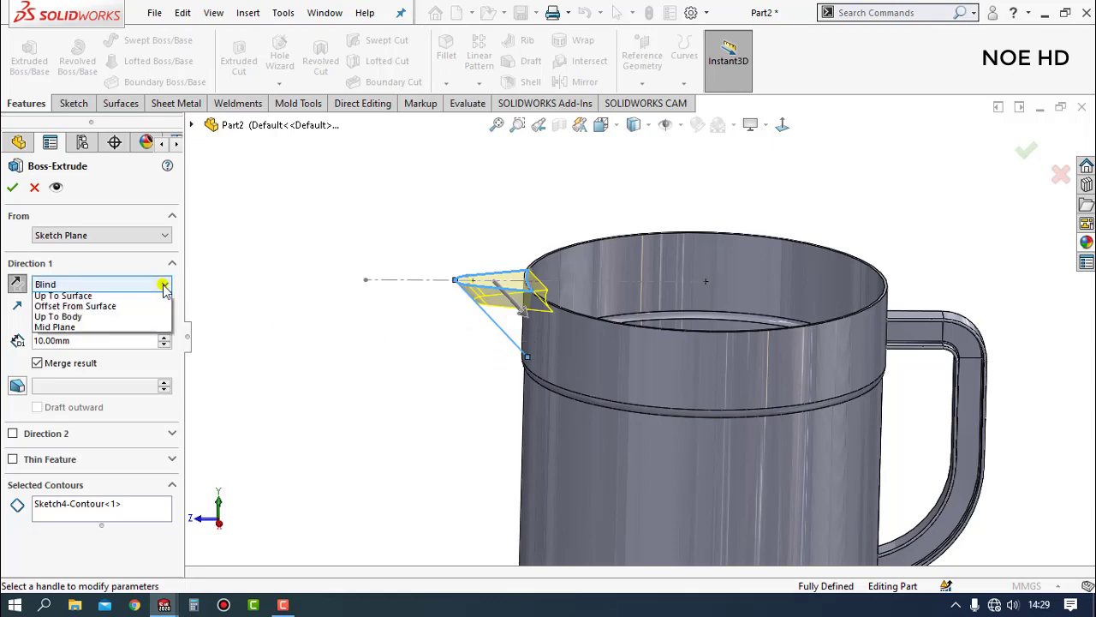
click(75, 311)
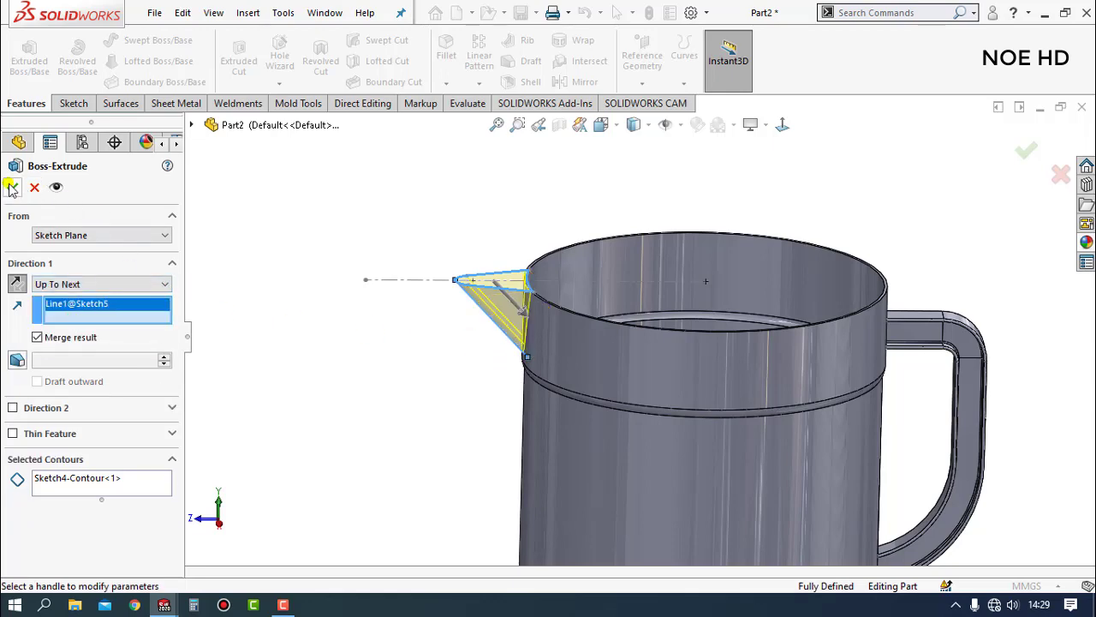
middle_drag(347, 281, 349, 343)
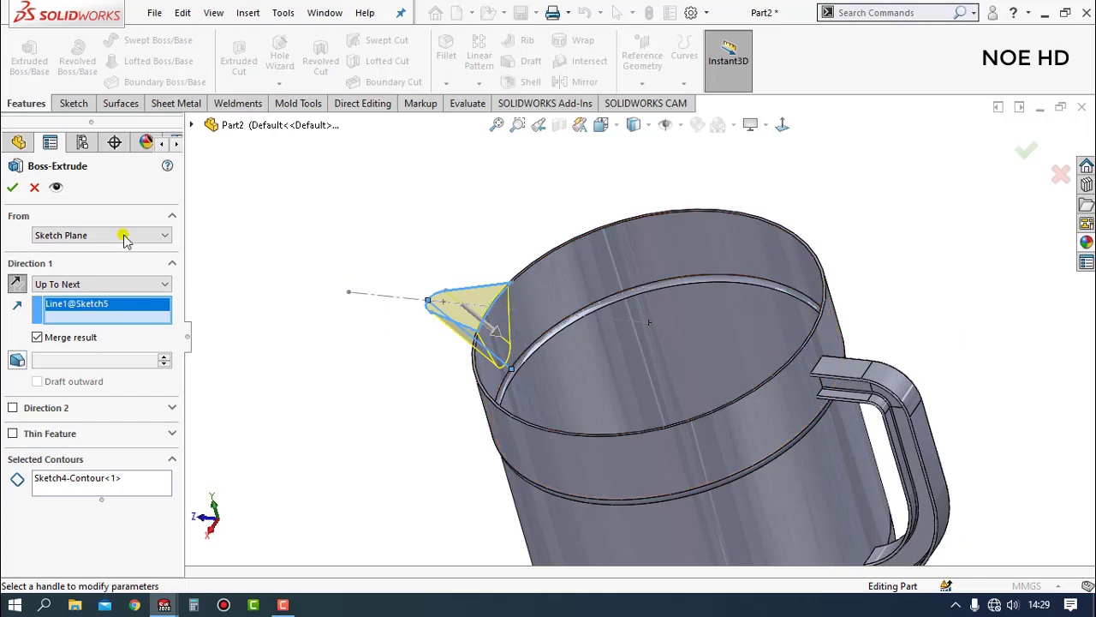
click(13, 188)
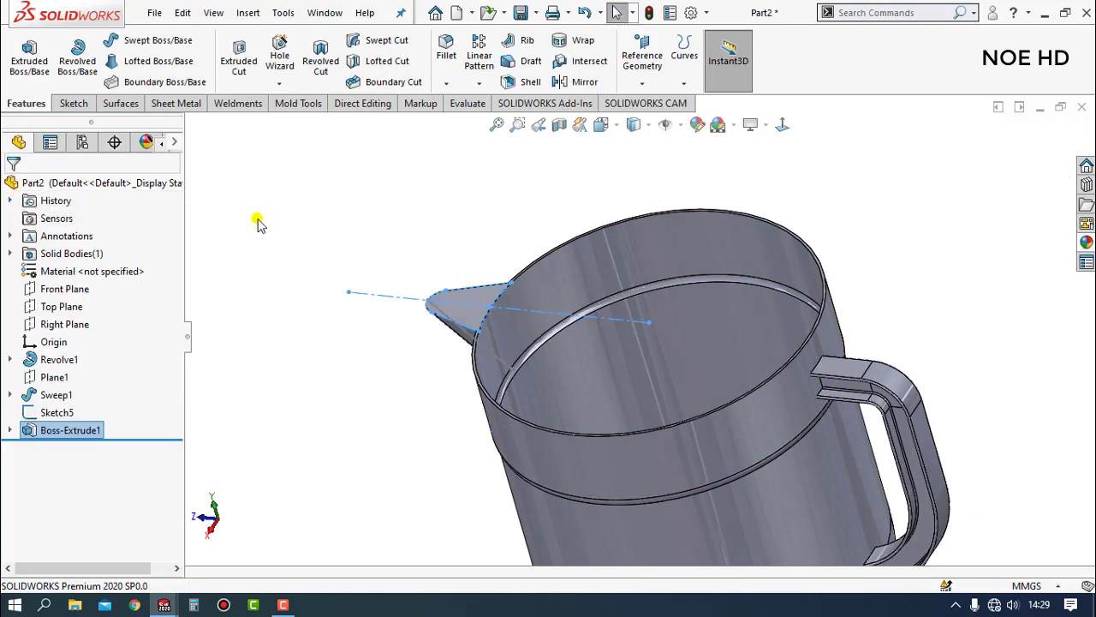
- Start a new sketch on the pitcher's top face
scroll(552, 341, down, 2)
mouse_move(552, 341)
middle_down()
mouse_move(739, 341)
mouse_move(620, 360)
mouse_move(625, 387)
mouse_move(716, 275)
mouse_move(759, 311)
mouse_move(594, 314)
middle_up()
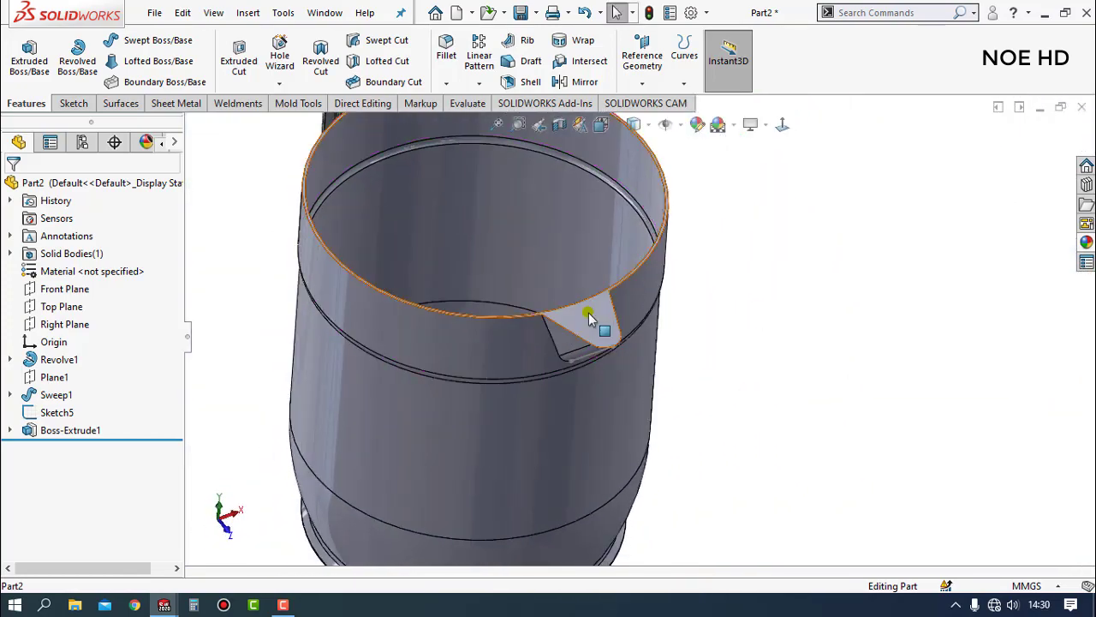
click(600, 310)
click(769, 276)
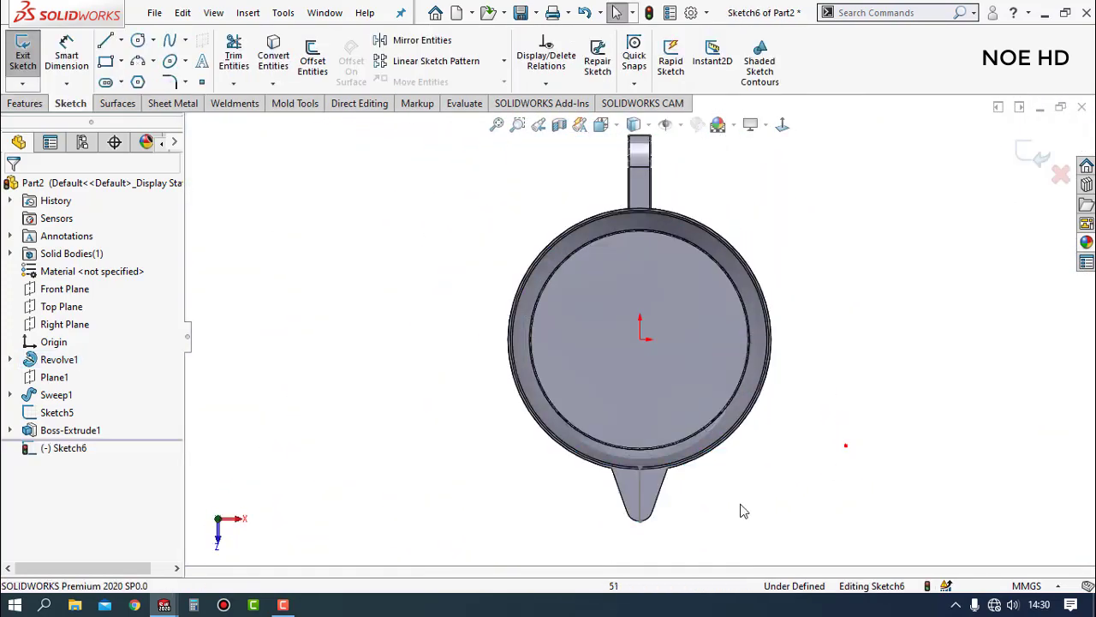
scroll(742, 506, down, 2)
scroll(680, 472, up, 1)
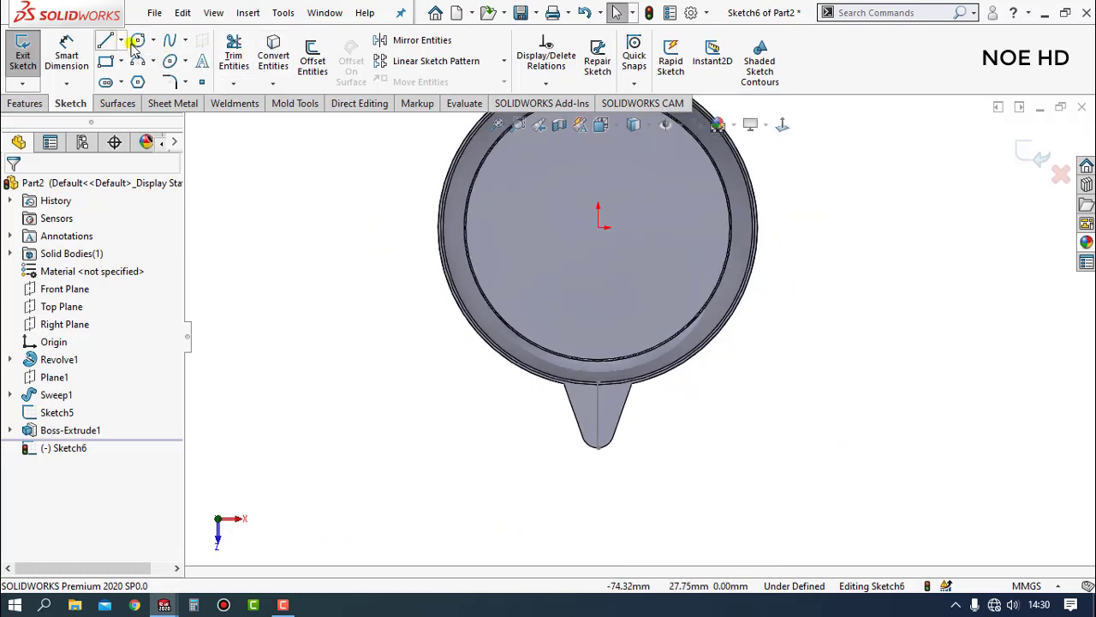
- Draw a circle centred at the origin and dimension its diameter to 119 mm
click(138, 40)
click(598, 227)
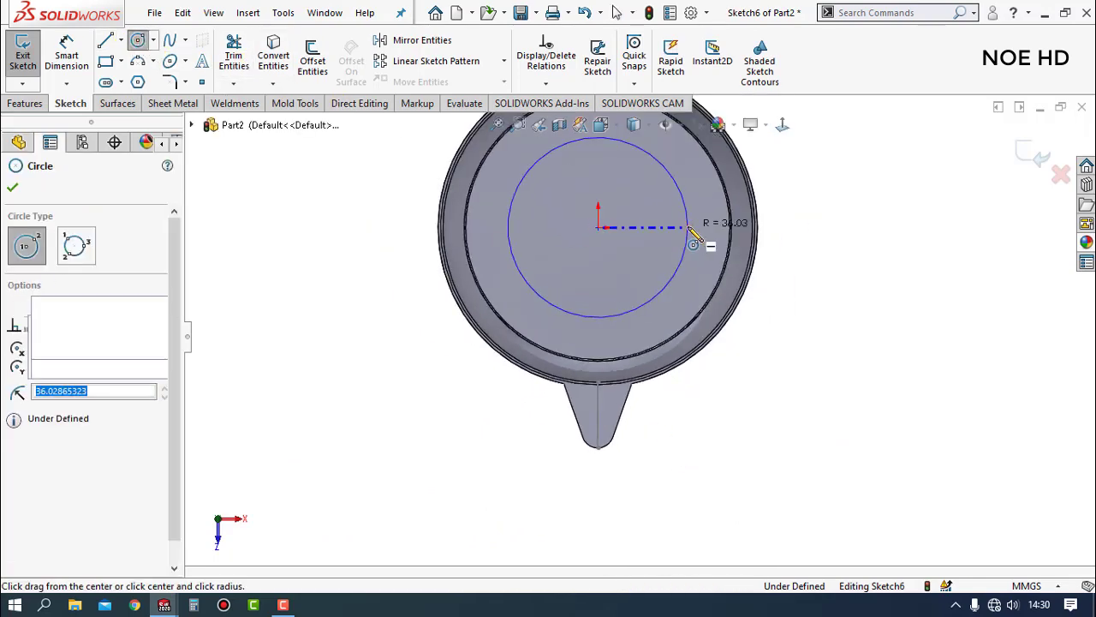
click(691, 230)
key(Escape)
key(d)
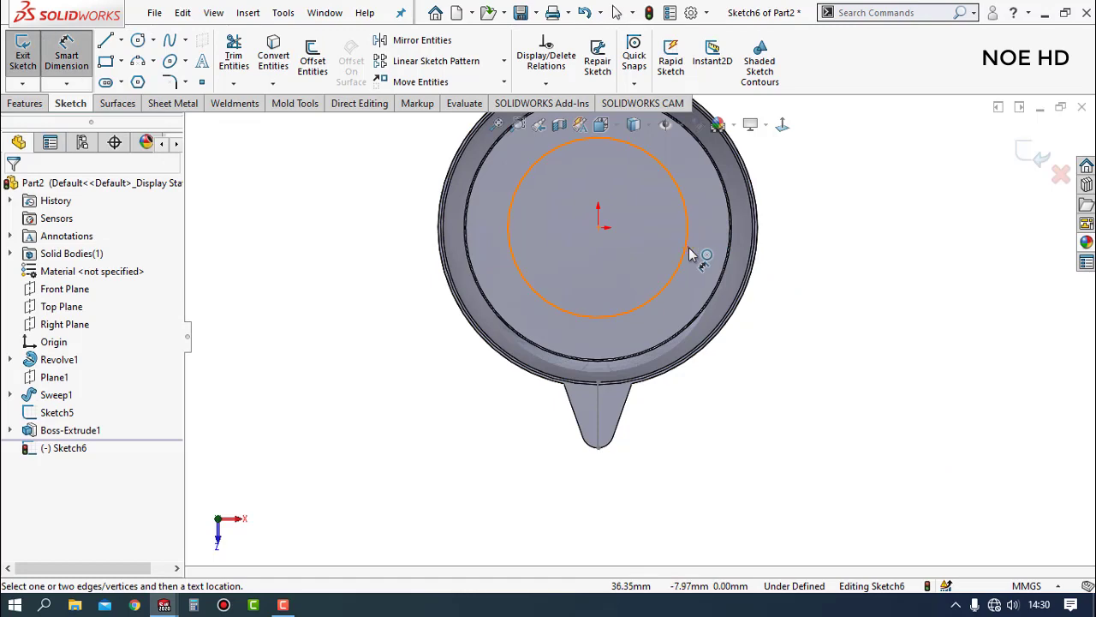
click(691, 255)
click(818, 254)
text(119)
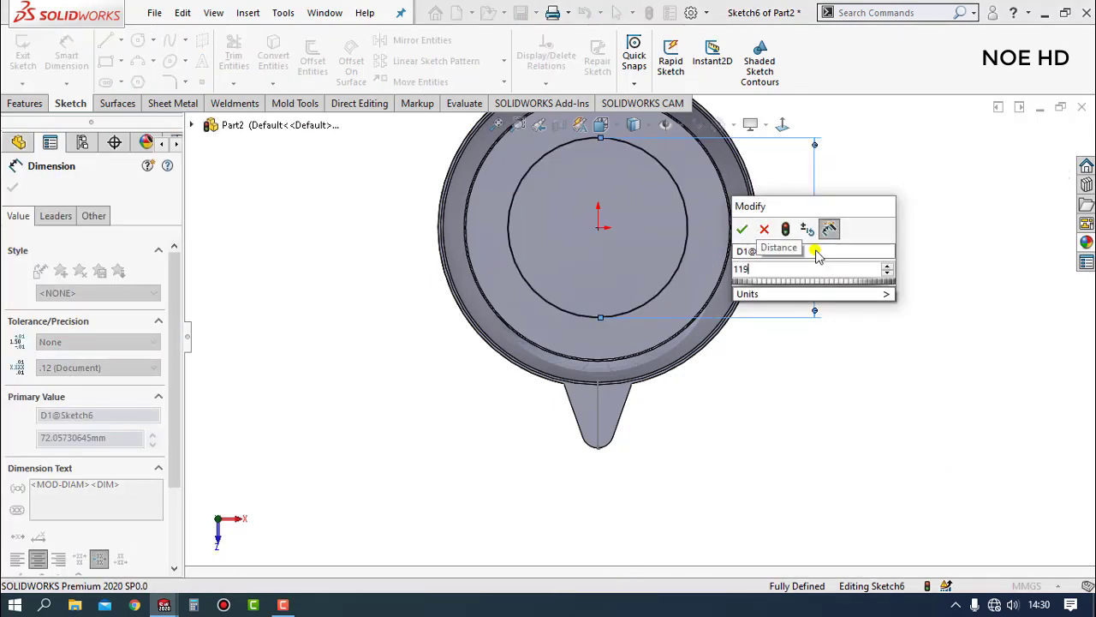
key(Return)
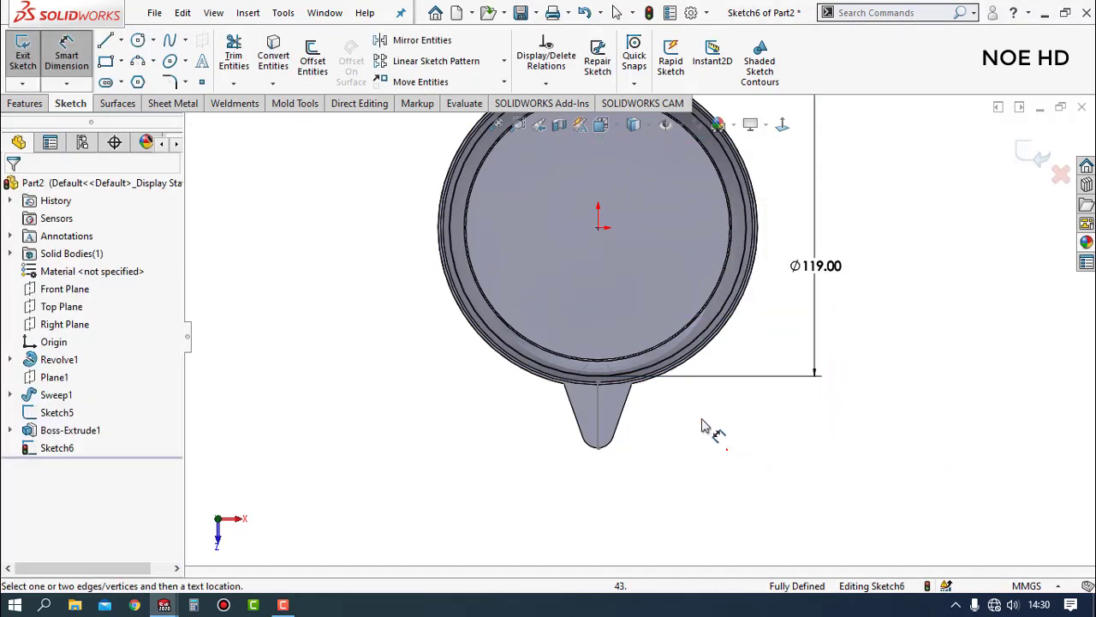
scroll(604, 379, down, 3)
key(Escape)
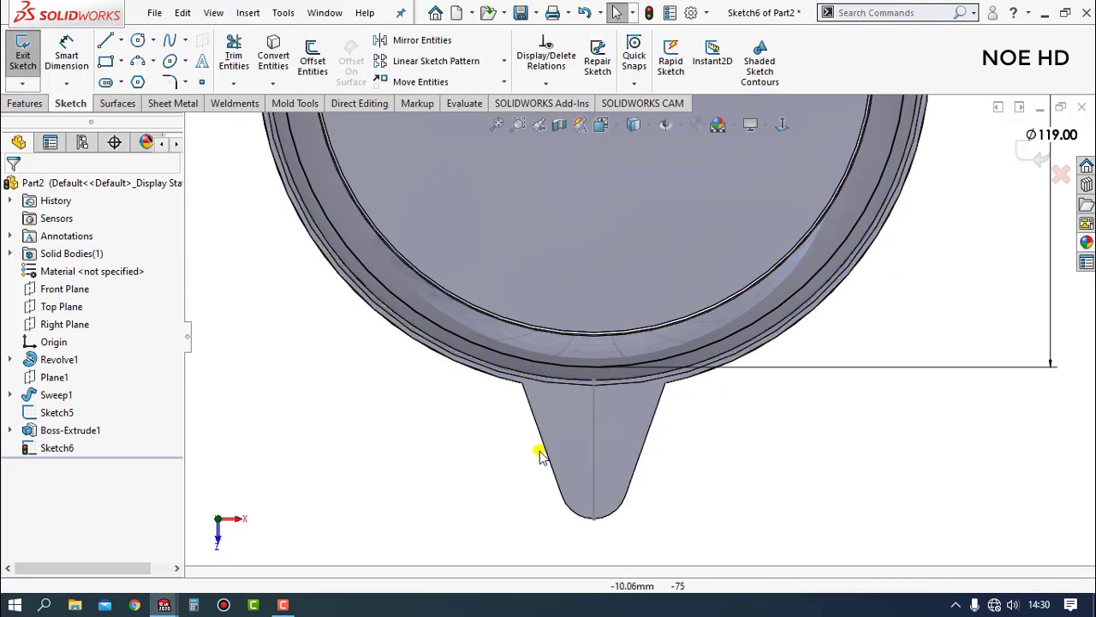
- Convert the spout's left edge and rounded tip into the sketch
click(546, 458)
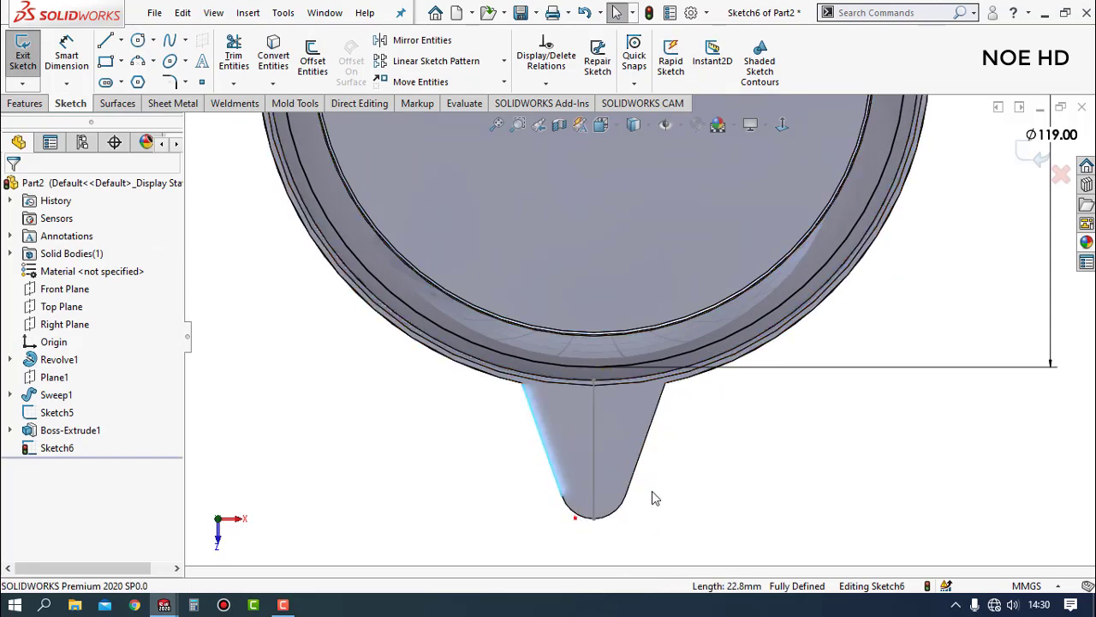
ctrl+click(610, 517)
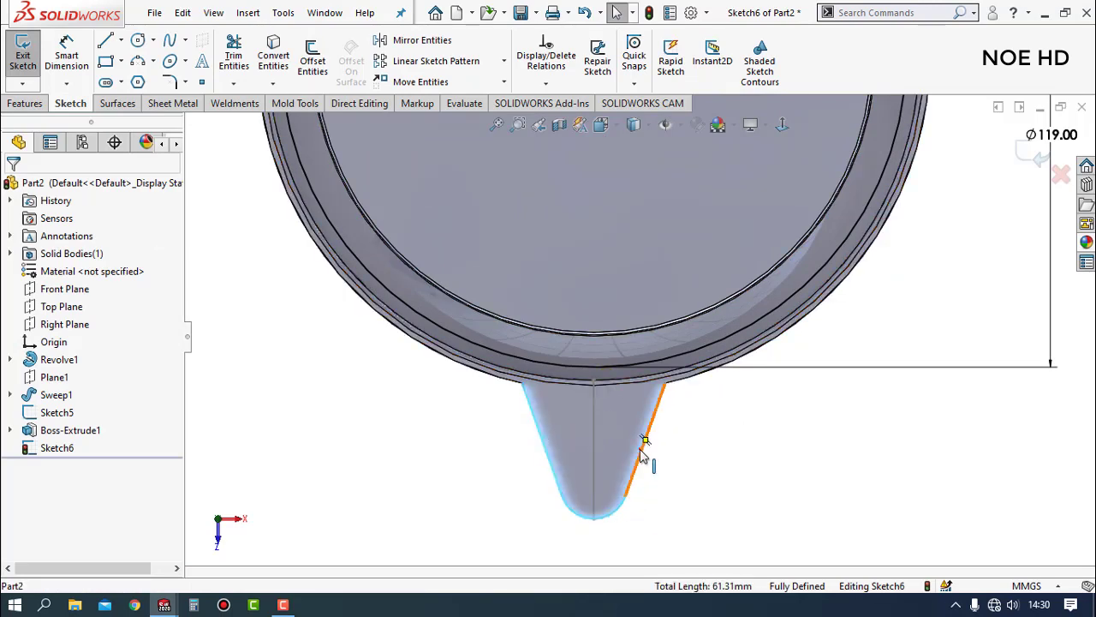
click(289, 49)
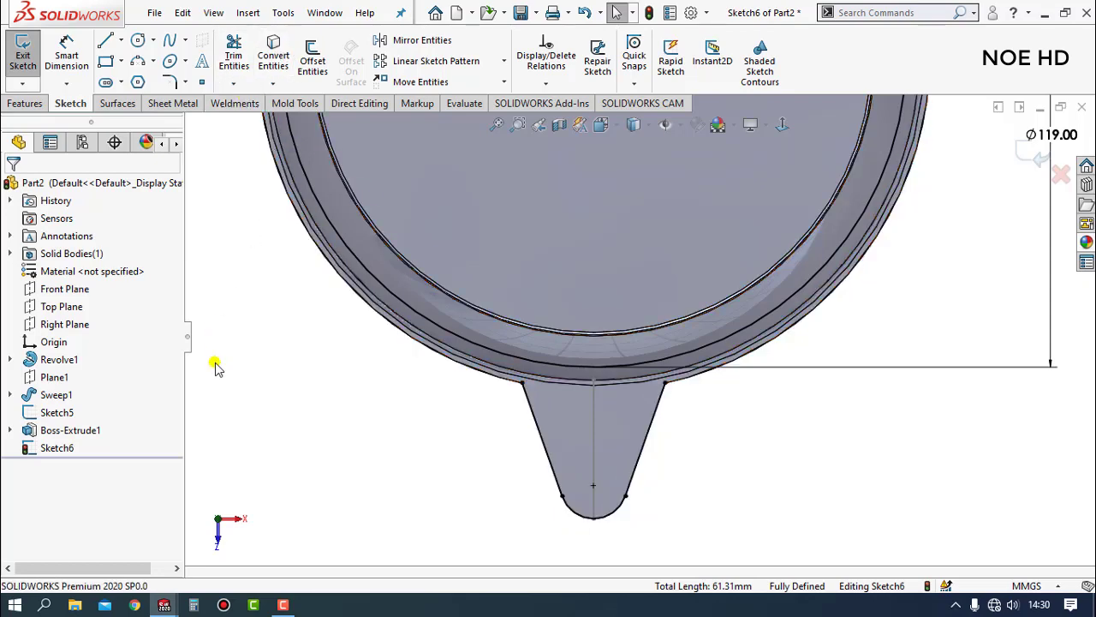
- Offset the spout outline 1 mm toward the inside of the spout
click(313, 59)
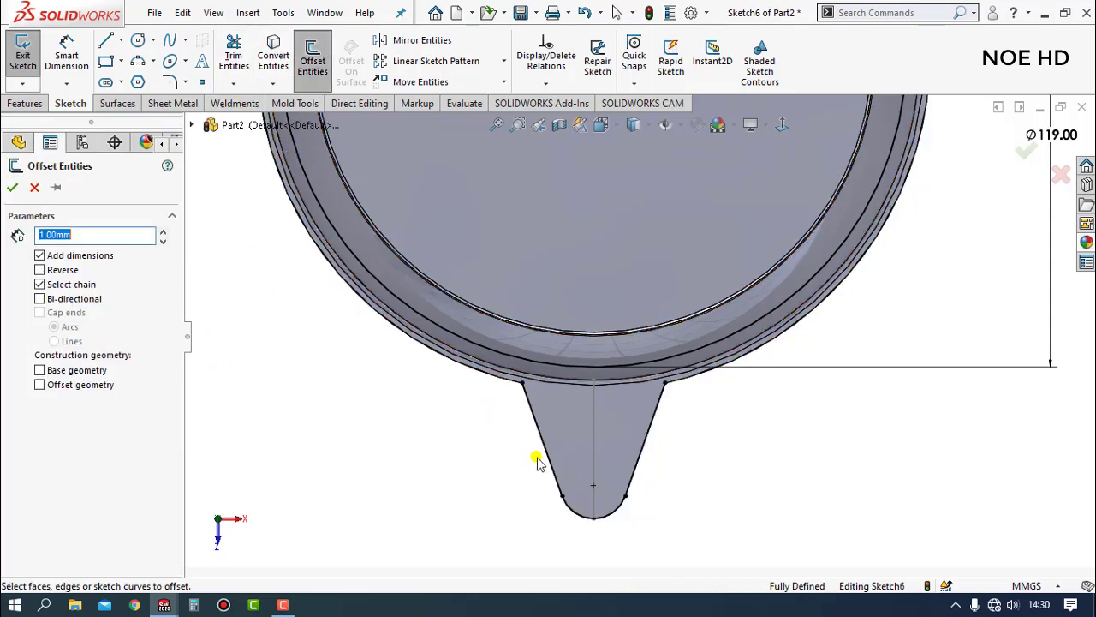
click(548, 455)
click(39, 270)
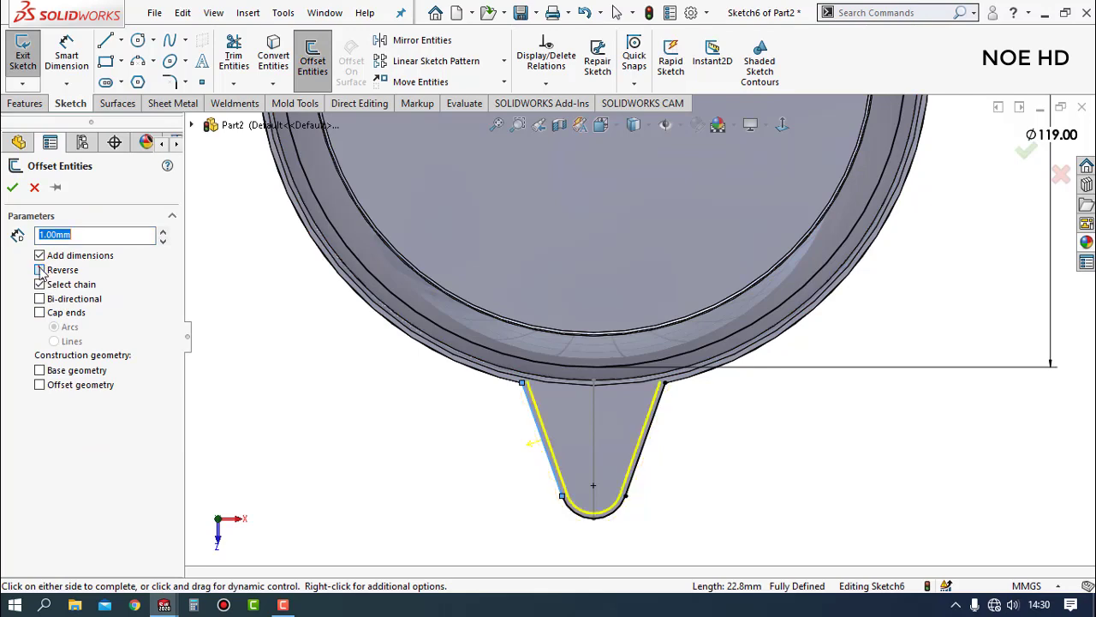
click(10, 188)
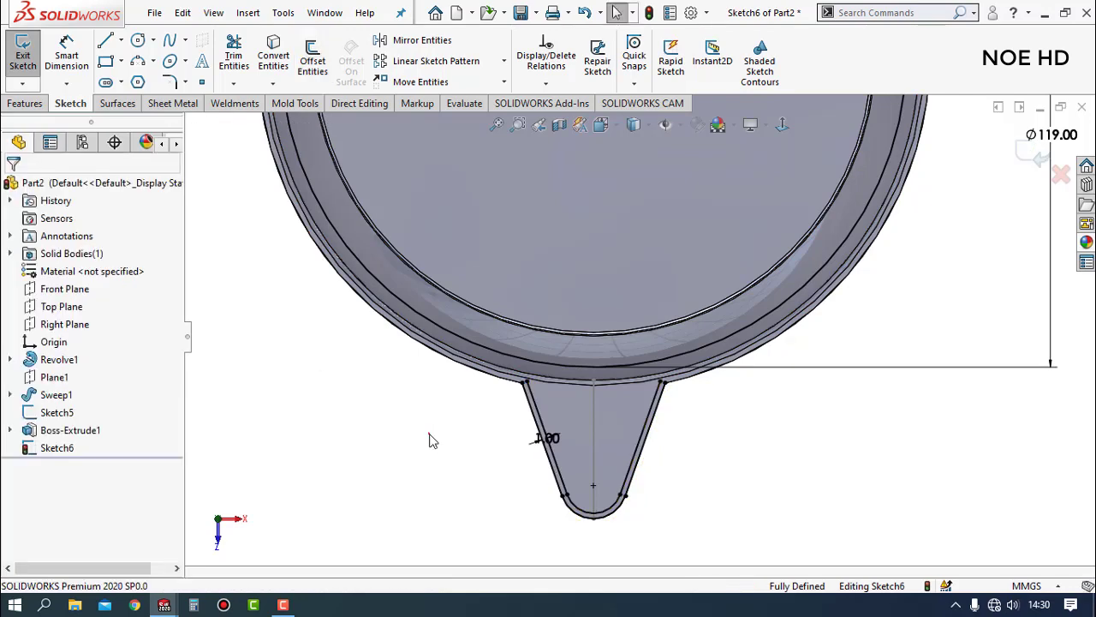
- Extend the left offset line to the rim edge
scroll(557, 385, down, 4)
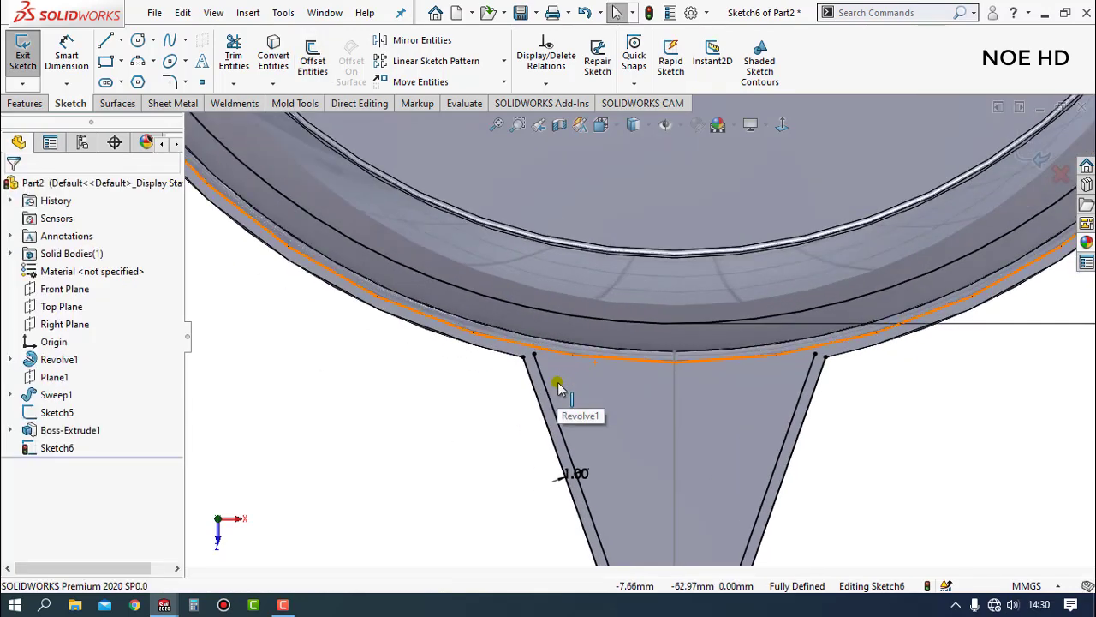
click(235, 86)
click(244, 120)
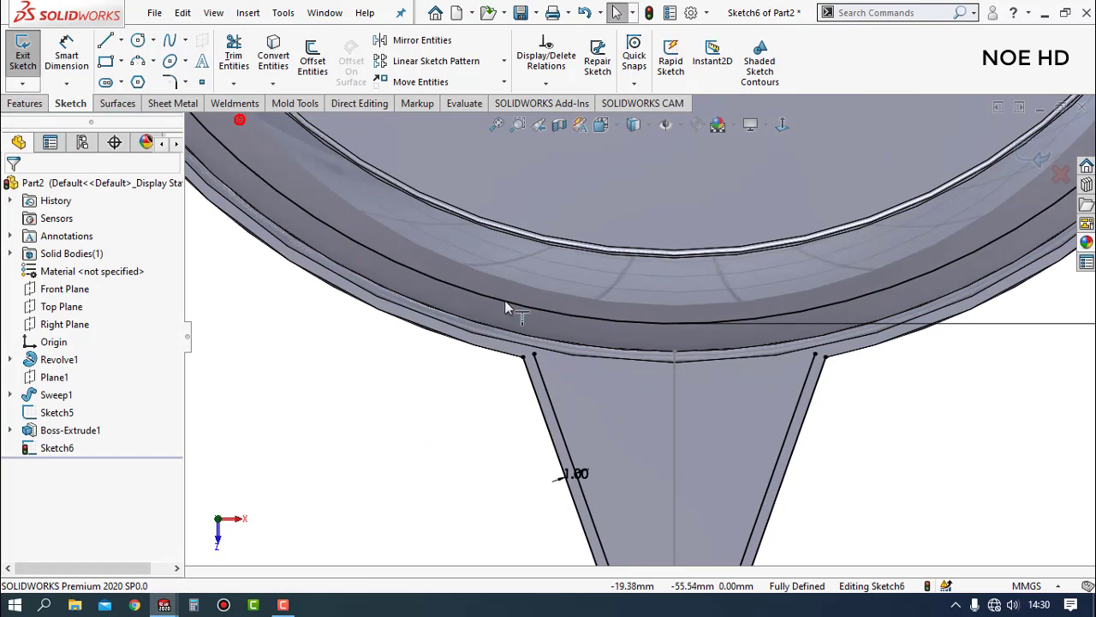
click(534, 353)
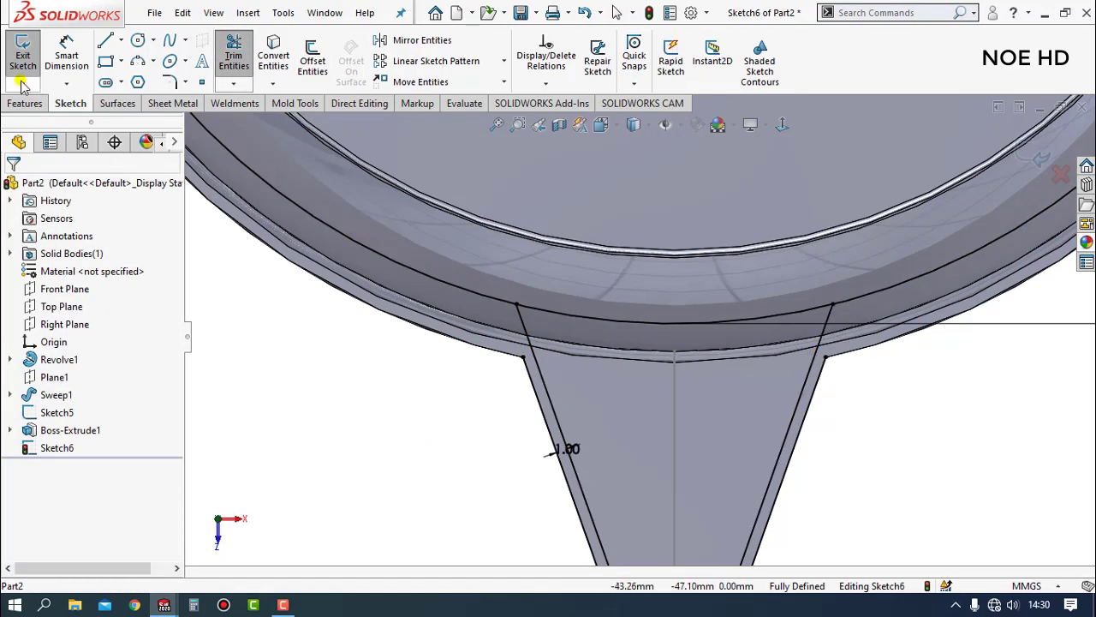
click(312, 351)
scroll(553, 377, up, 5)
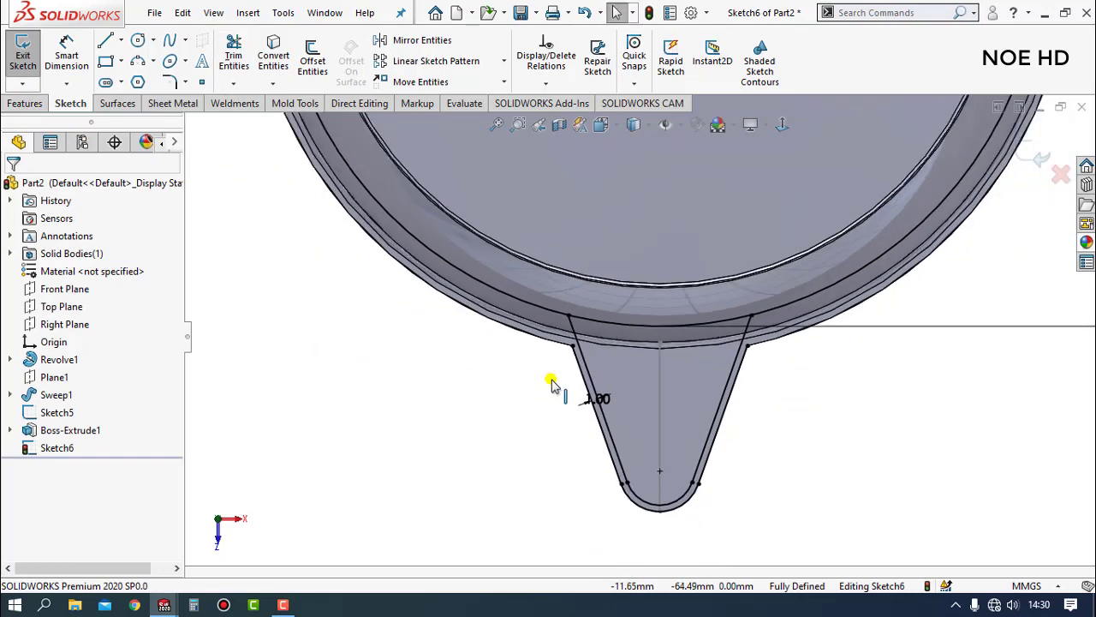
scroll(676, 363, down, 3)
scroll(588, 356, down, 2)
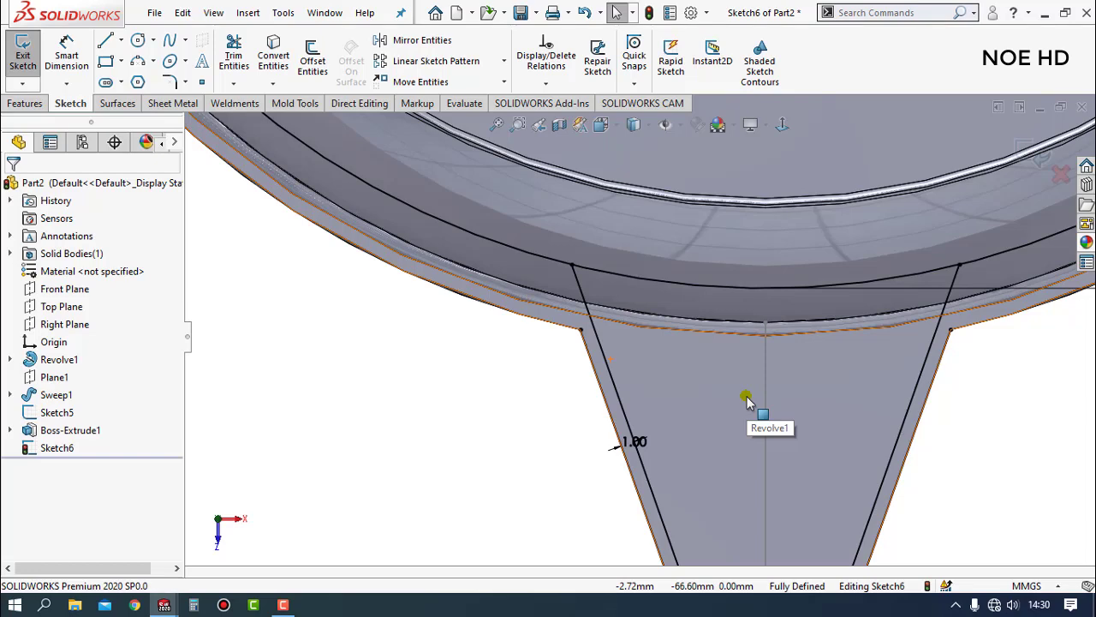
scroll(747, 403, up, 2)
- Trim away the outer left and right spout lines, then view the sketch normal-to
click(234, 59)
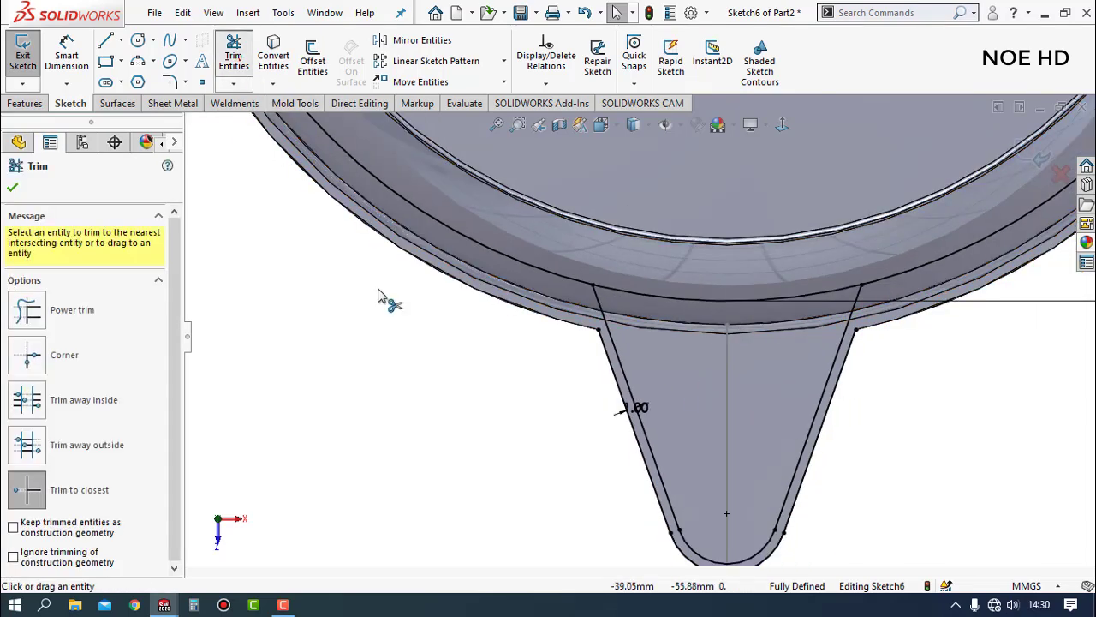
click(614, 378)
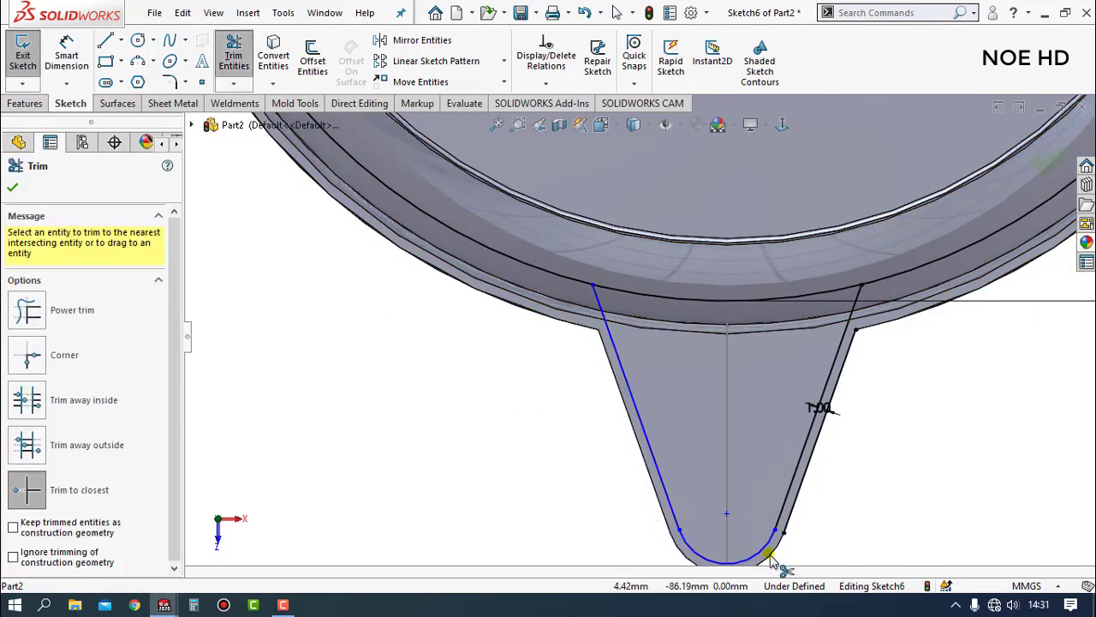
click(798, 514)
scroll(856, 463, up, 2)
key(Escape)
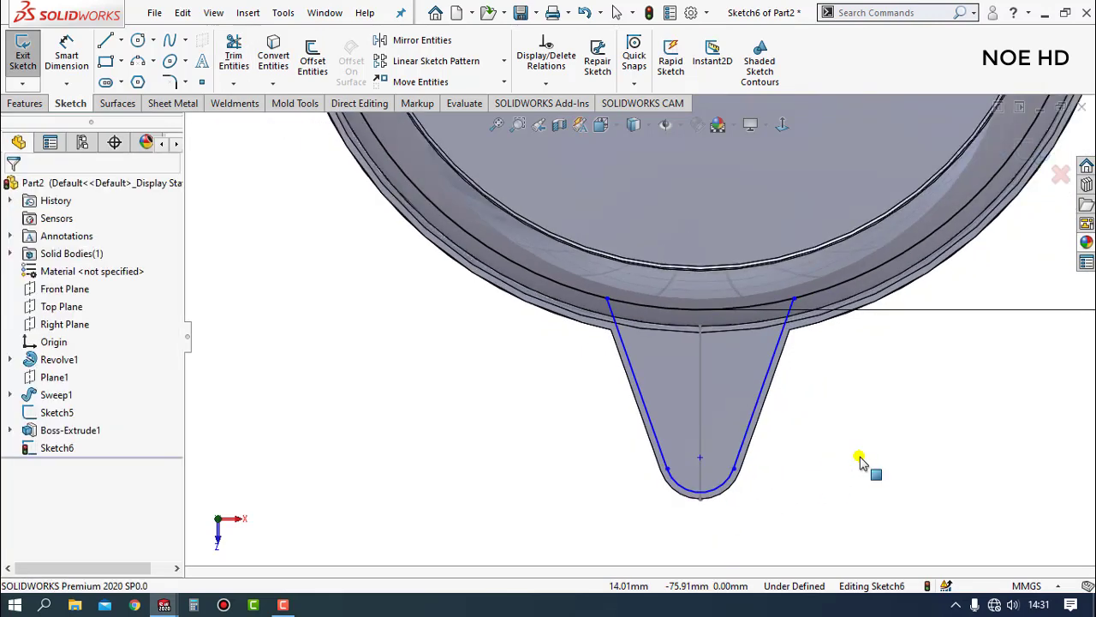
key(ctrl+8)
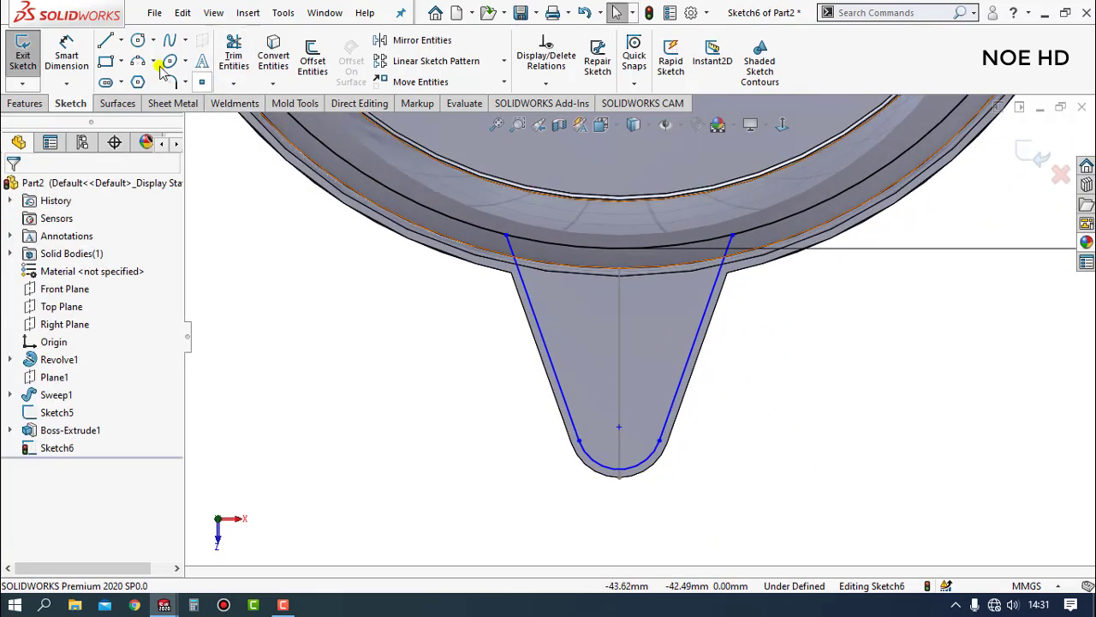
- Dimension the spout tip as R5.35 and both side lines as 27.50
click(66, 56)
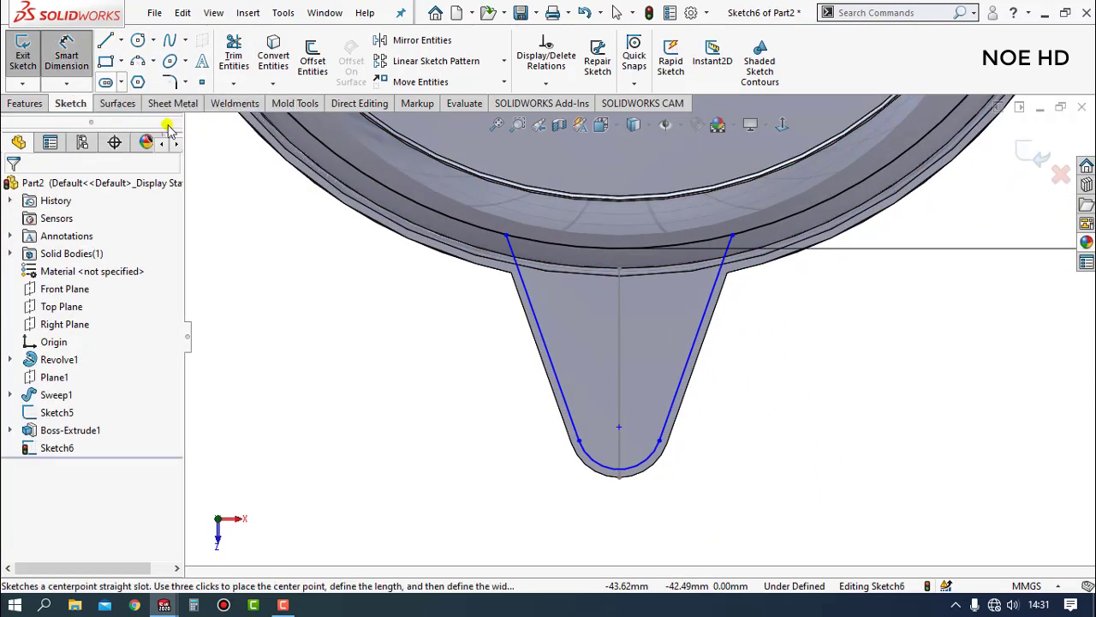
click(639, 464)
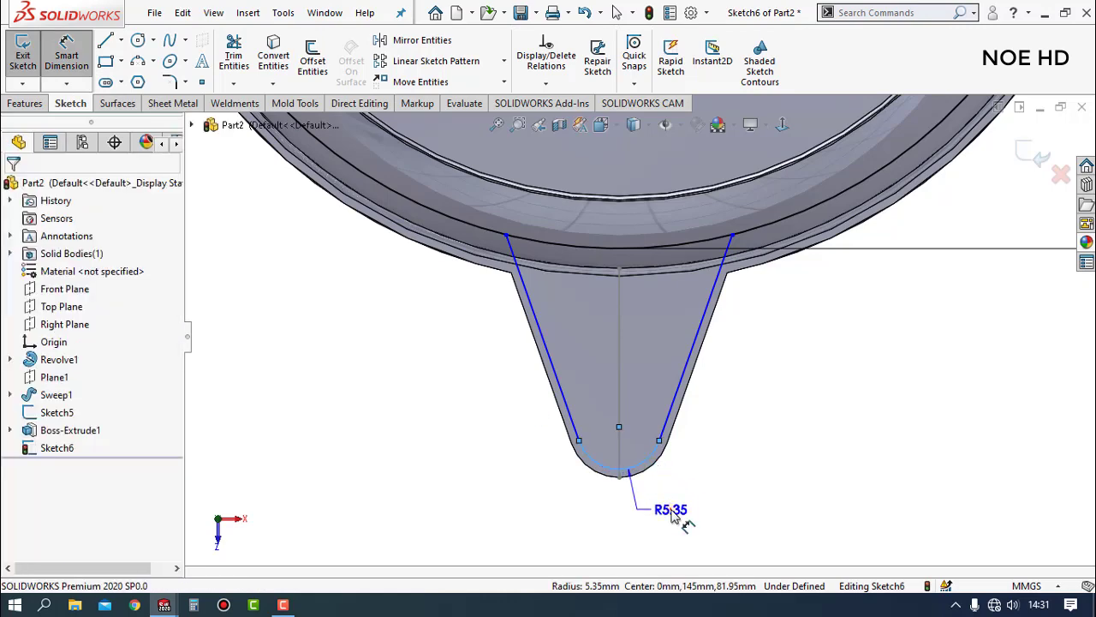
click(647, 503)
click(617, 488)
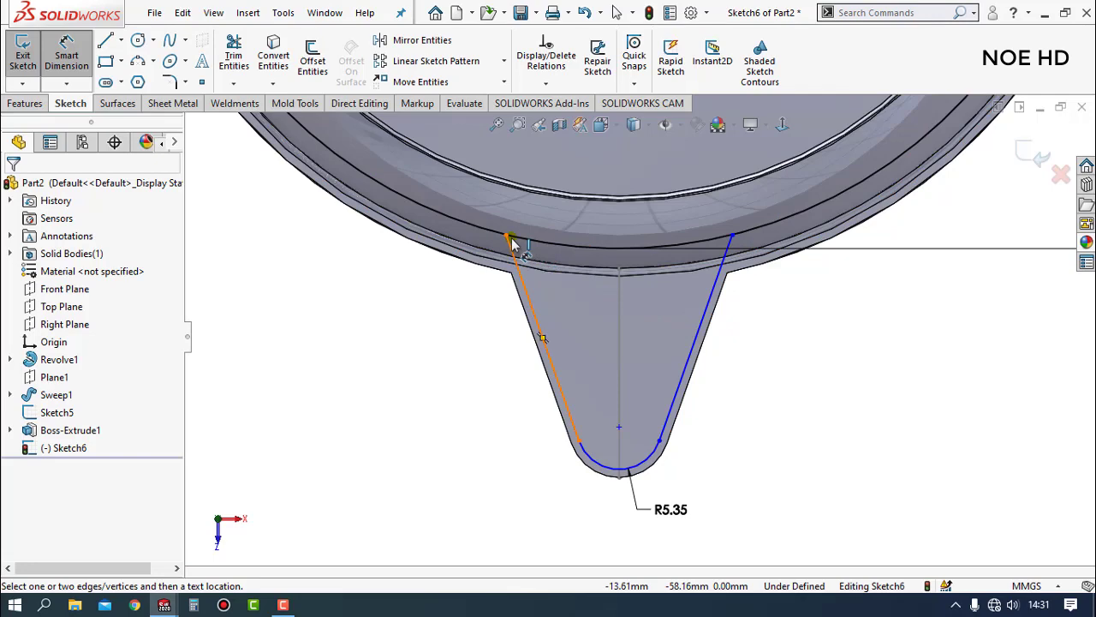
click(553, 367)
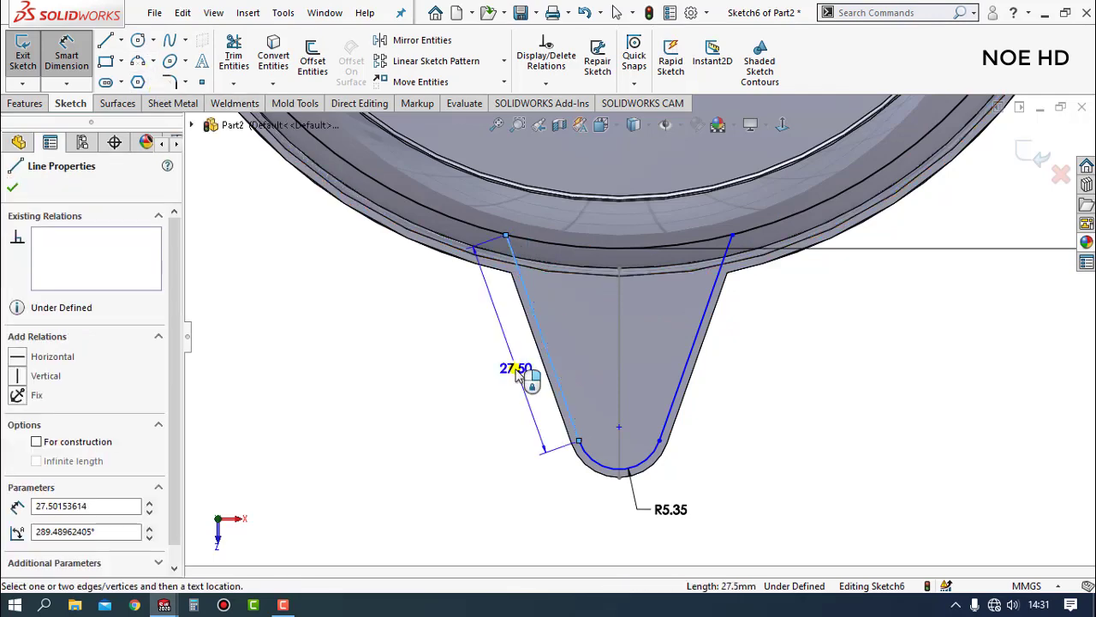
click(516, 370)
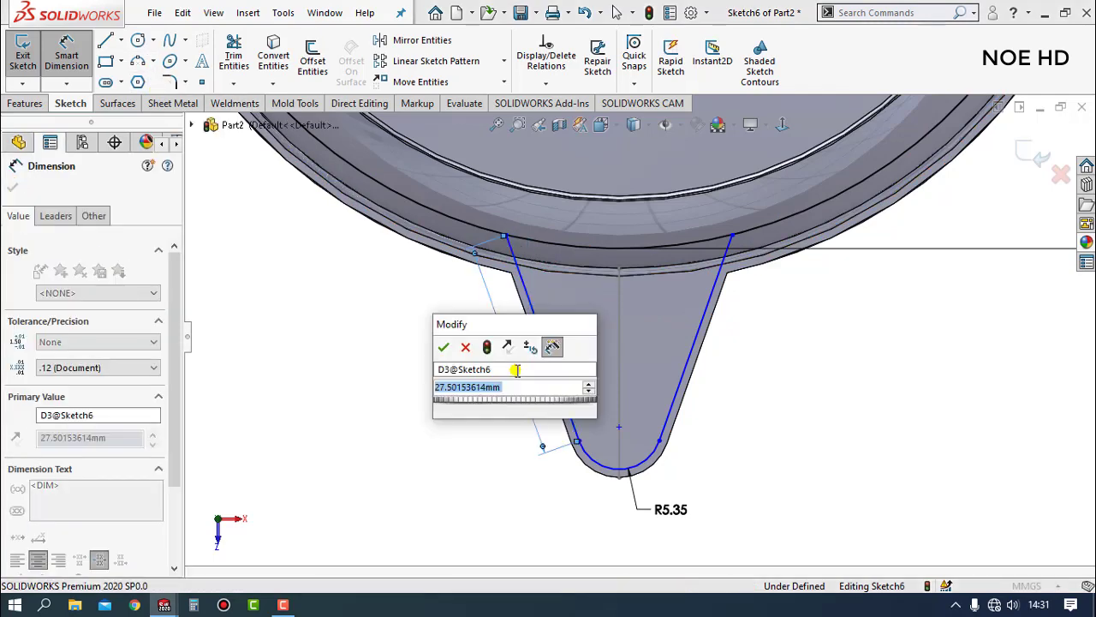
click(444, 346)
click(720, 370)
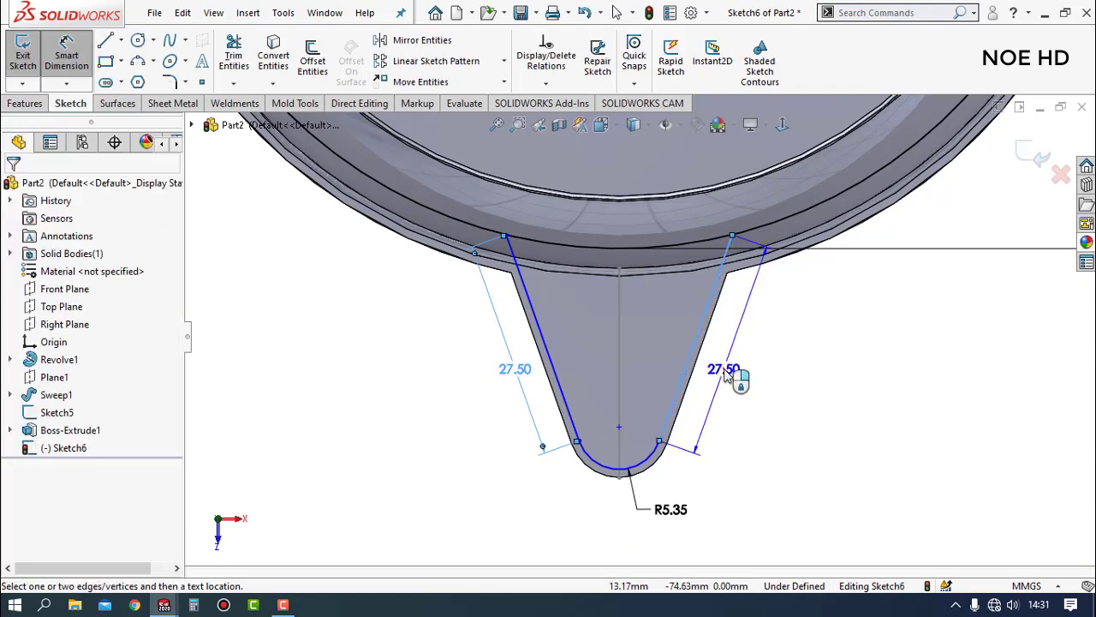
click(724, 369)
click(651, 347)
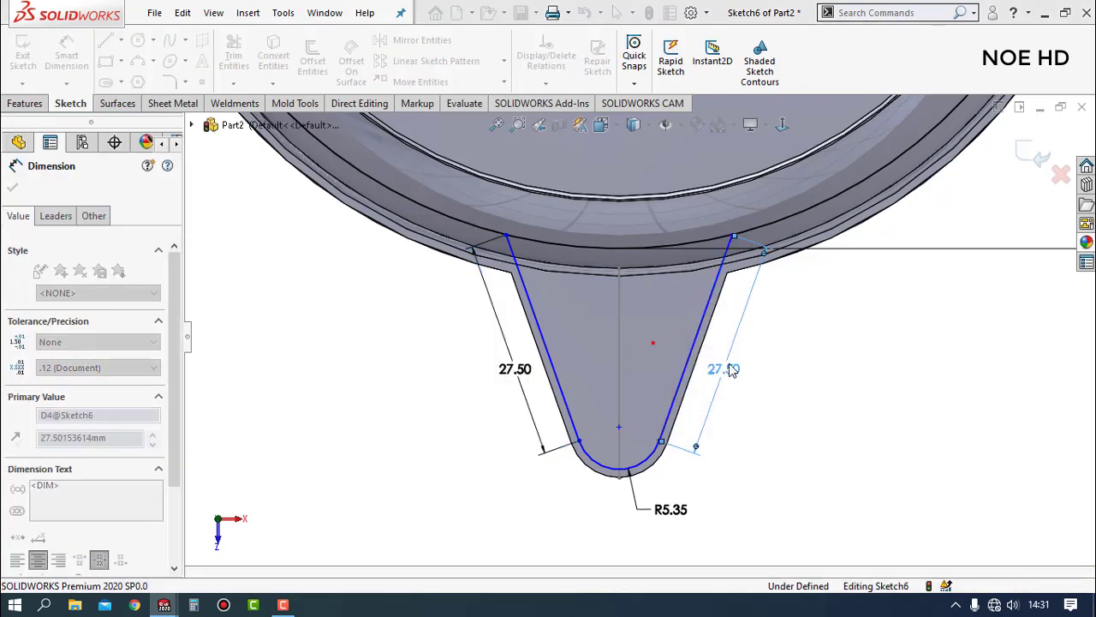
key(Escape)
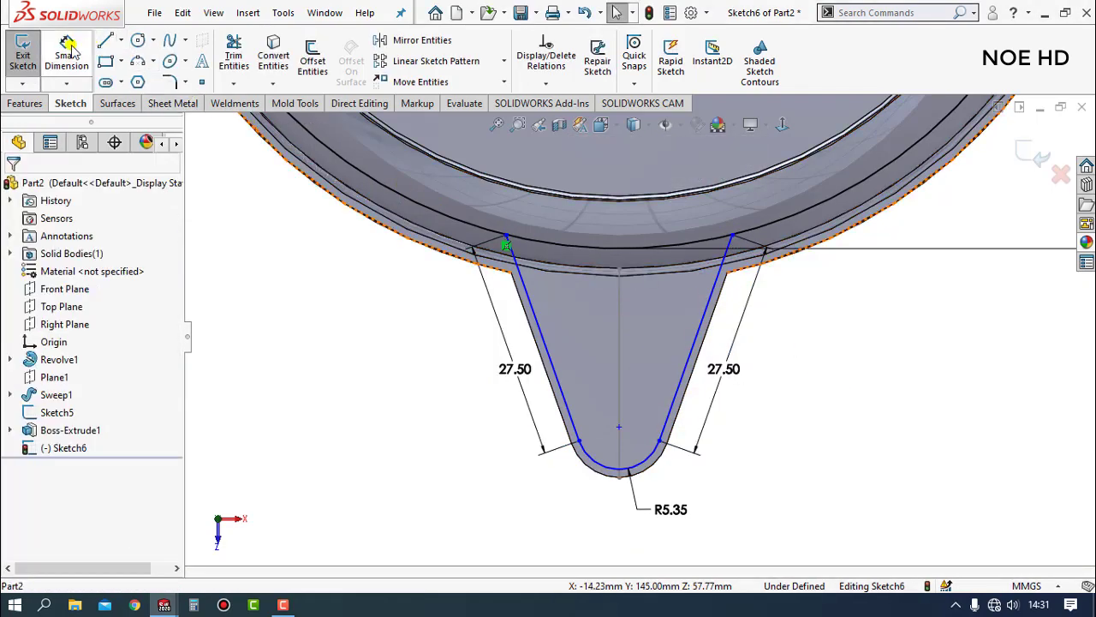
- Dimension the spout opening width at the rim as 28.46
click(69, 50)
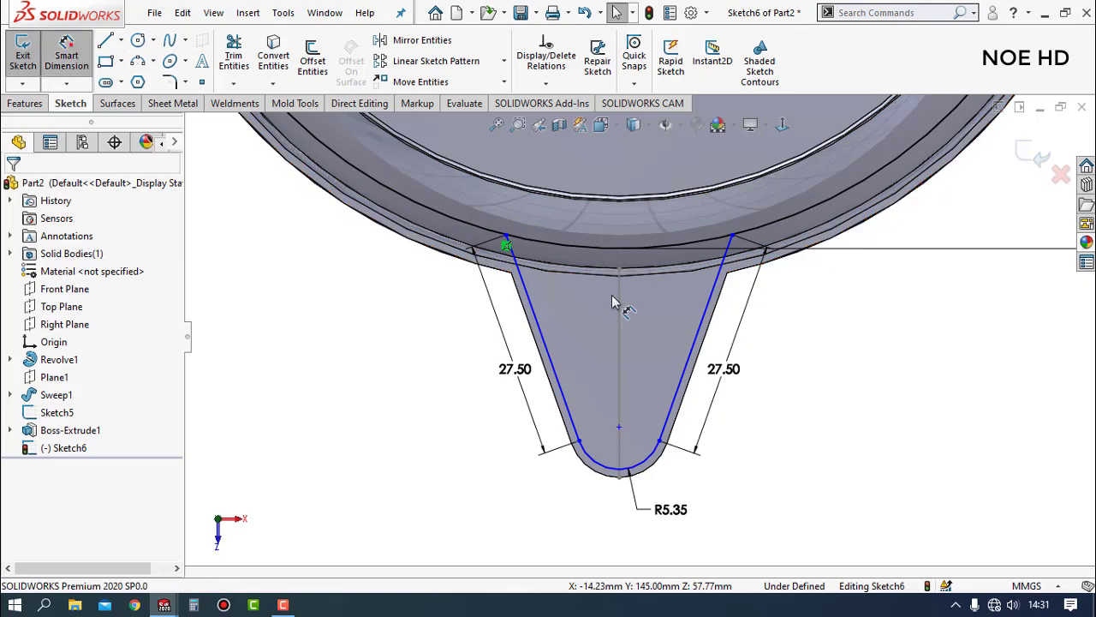
click(732, 235)
click(623, 220)
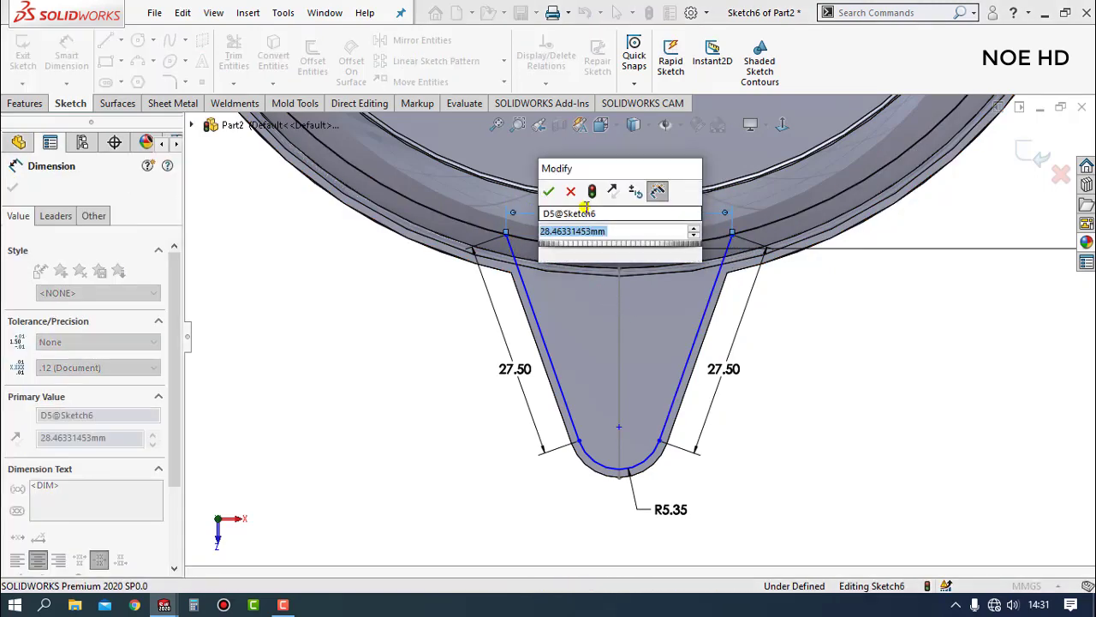
click(550, 192)
key(Escape)
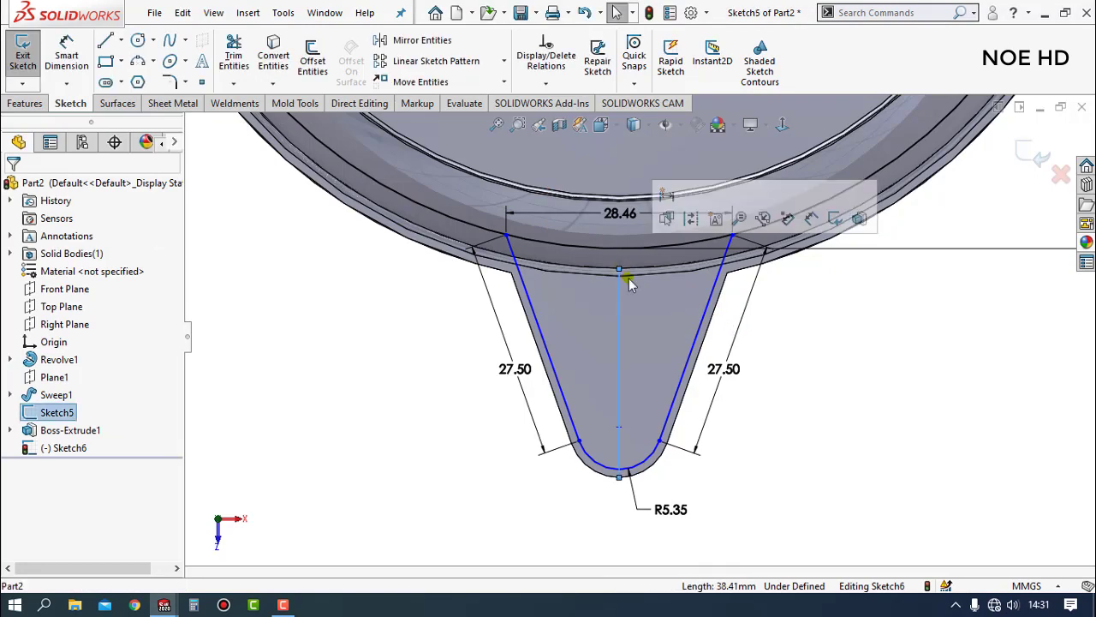
click(233, 55)
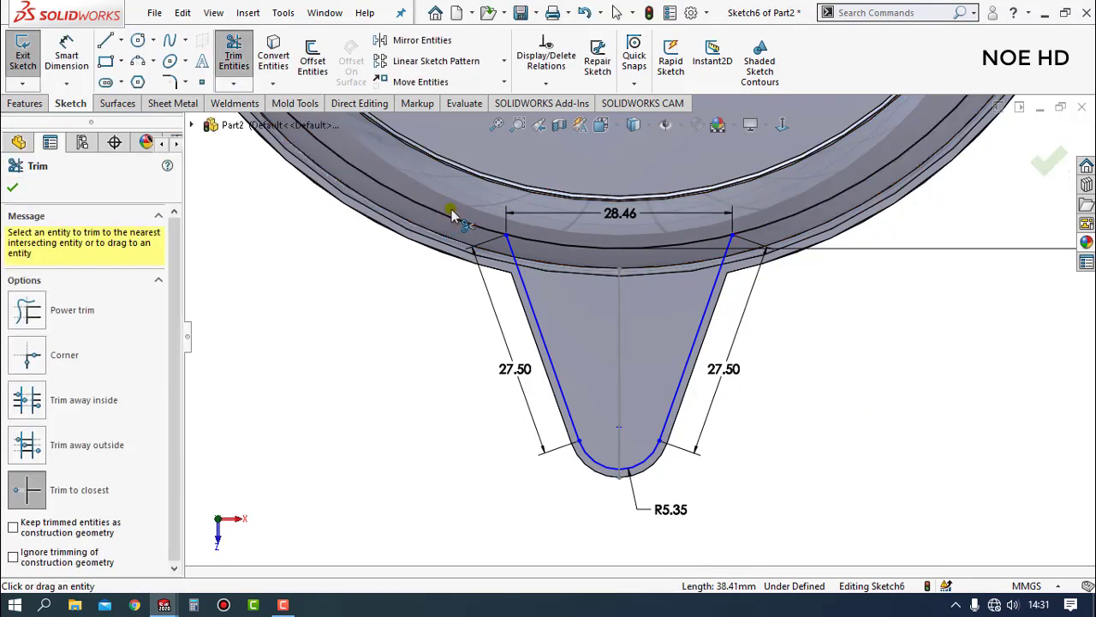
key(Escape)
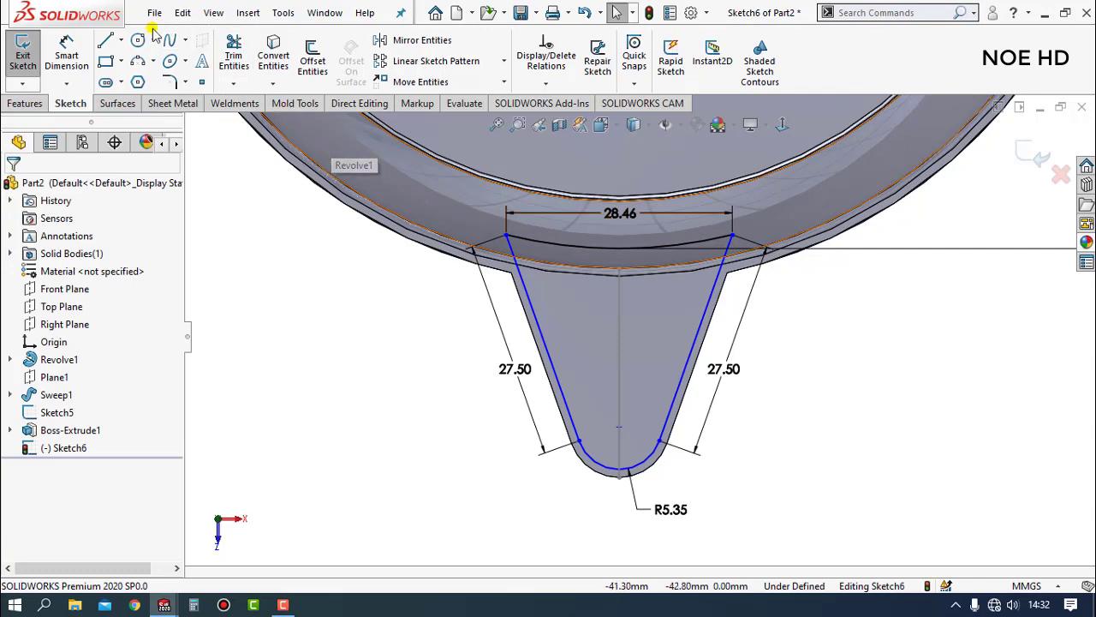
- Dimension both slanted sides at 19.49° from the vertical centre line
click(66, 50)
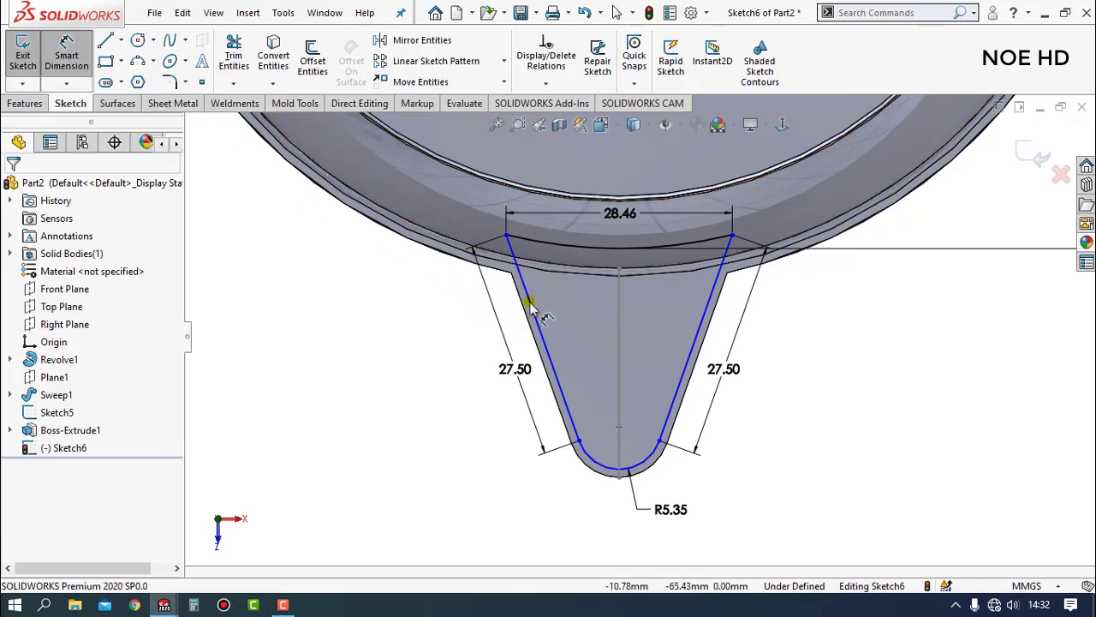
click(572, 322)
click(619, 344)
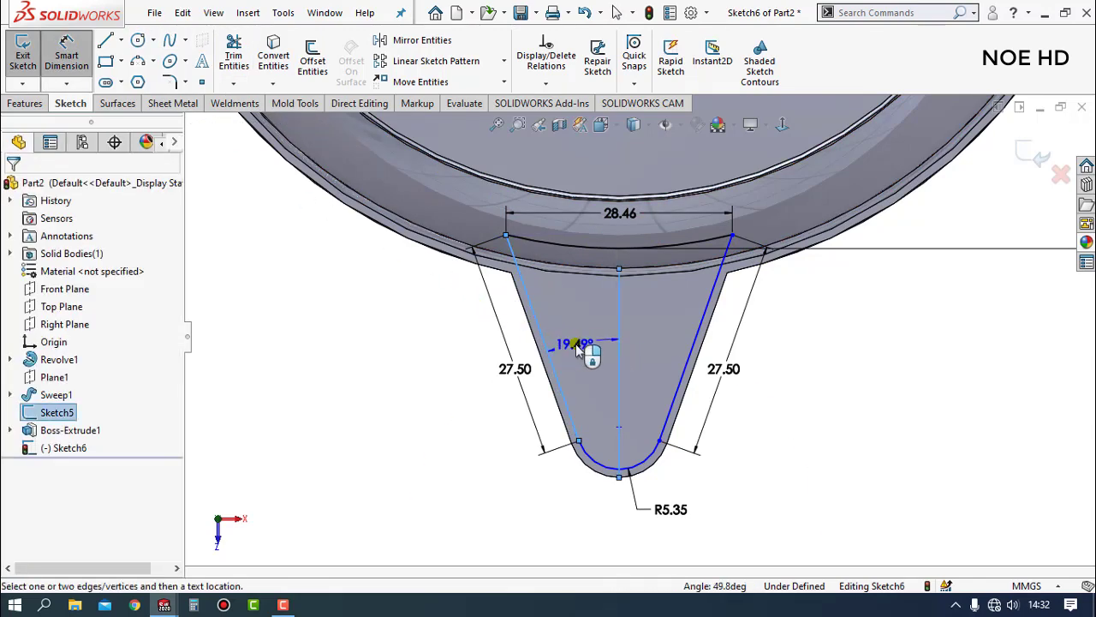
click(580, 344)
key(Return)
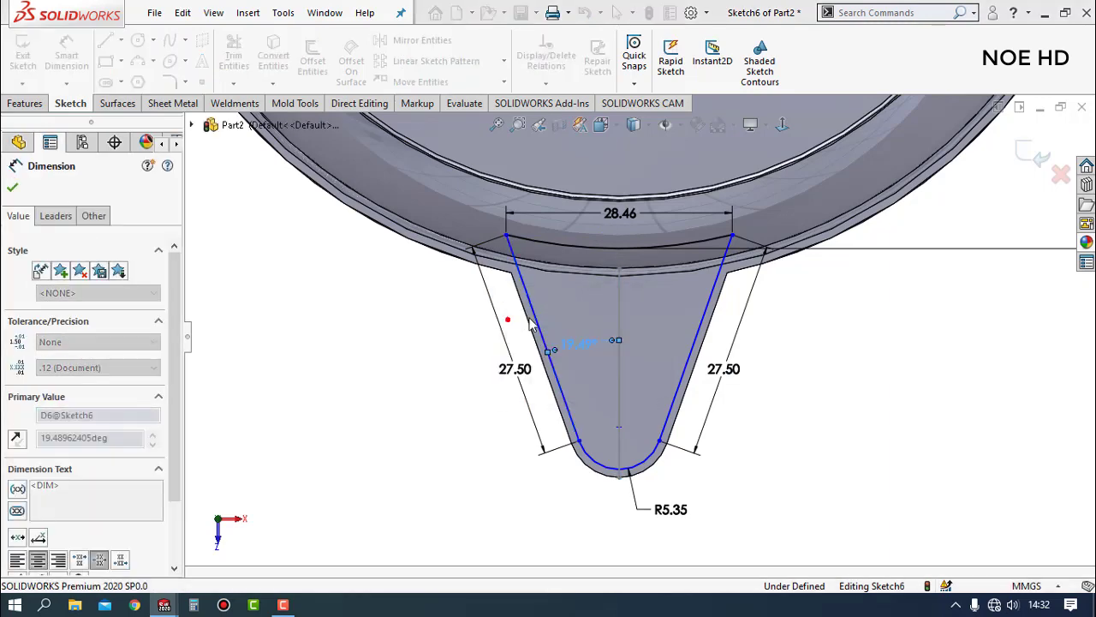
click(687, 360)
click(619, 330)
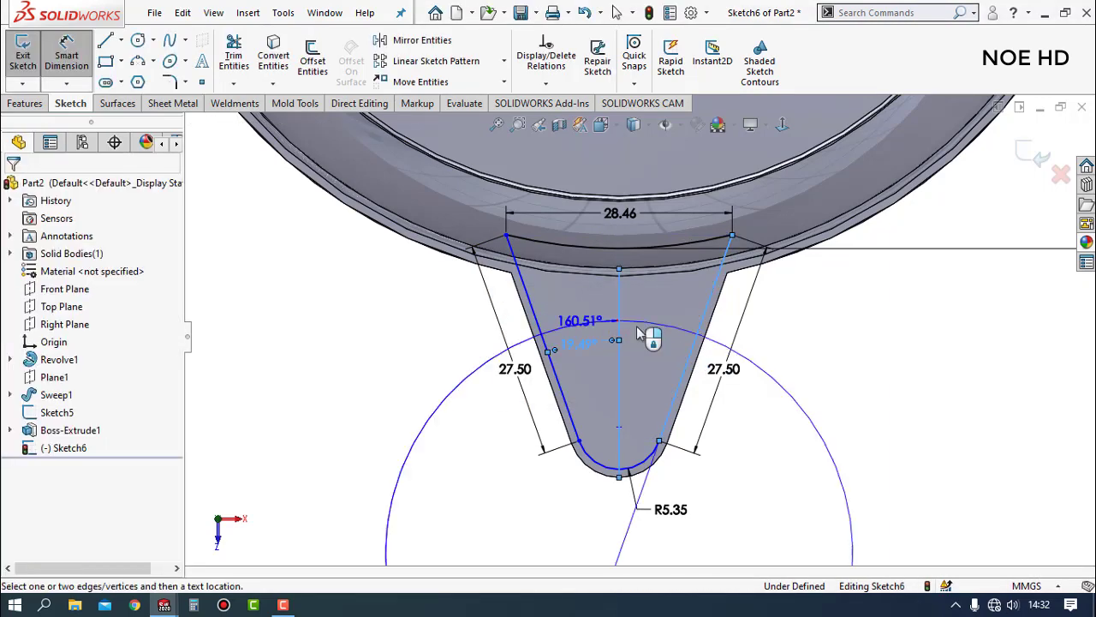
click(646, 334)
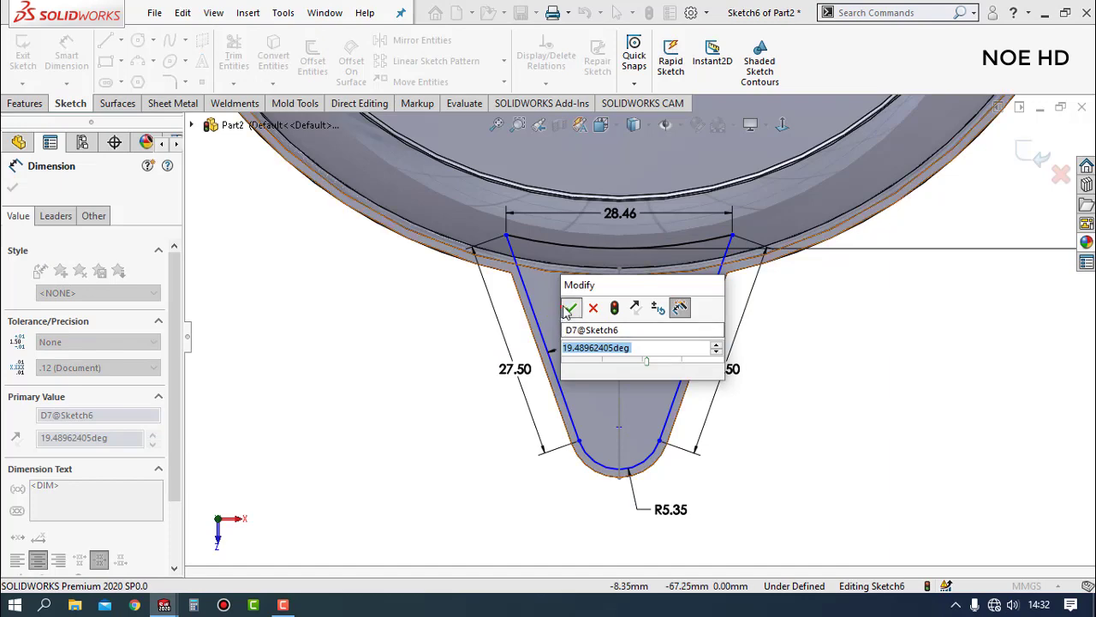
click(568, 310)
key(Escape)
- Draw a vertical centerline from the part's centre down below the spout
click(123, 41)
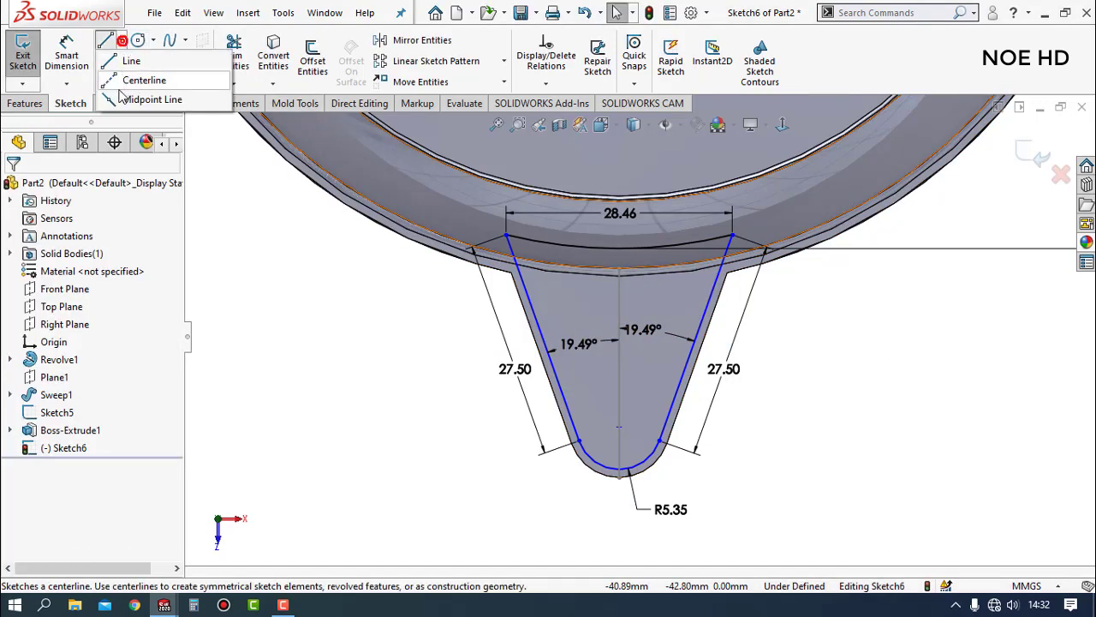
click(154, 84)
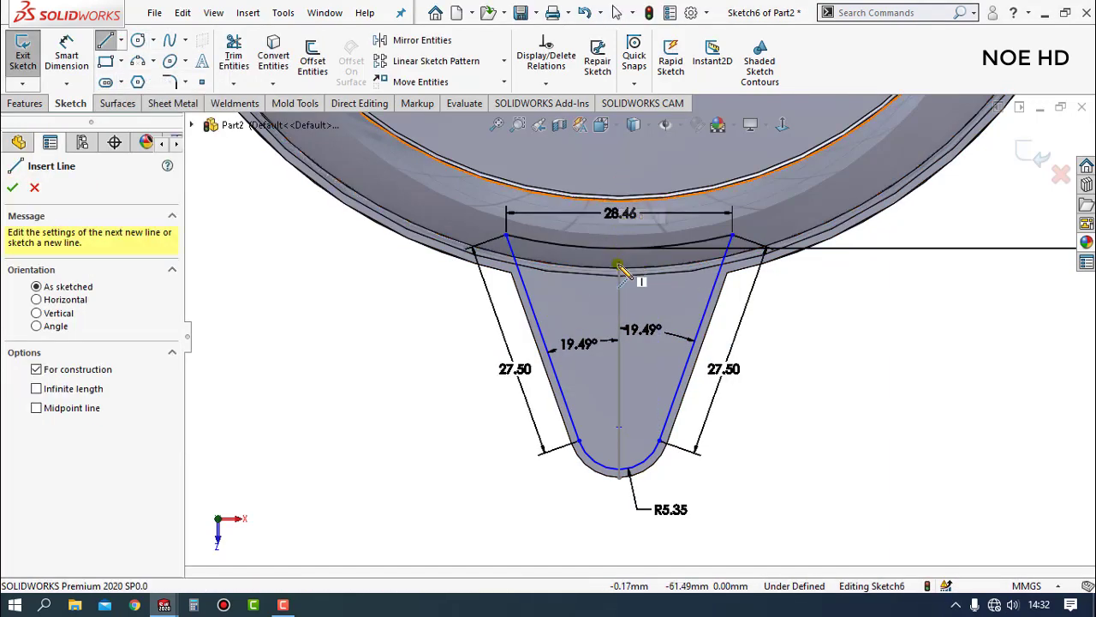
scroll(631, 203, up, 2)
scroll(631, 201, up, 3)
scroll(634, 201, up, 2)
click(635, 201)
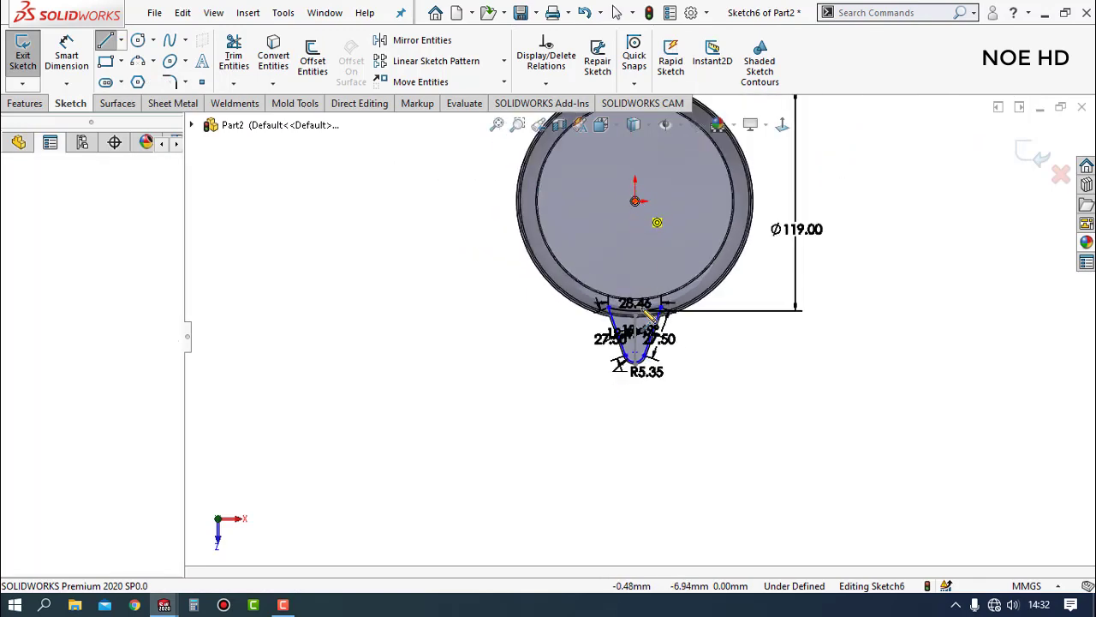
click(634, 419)
key(Escape)
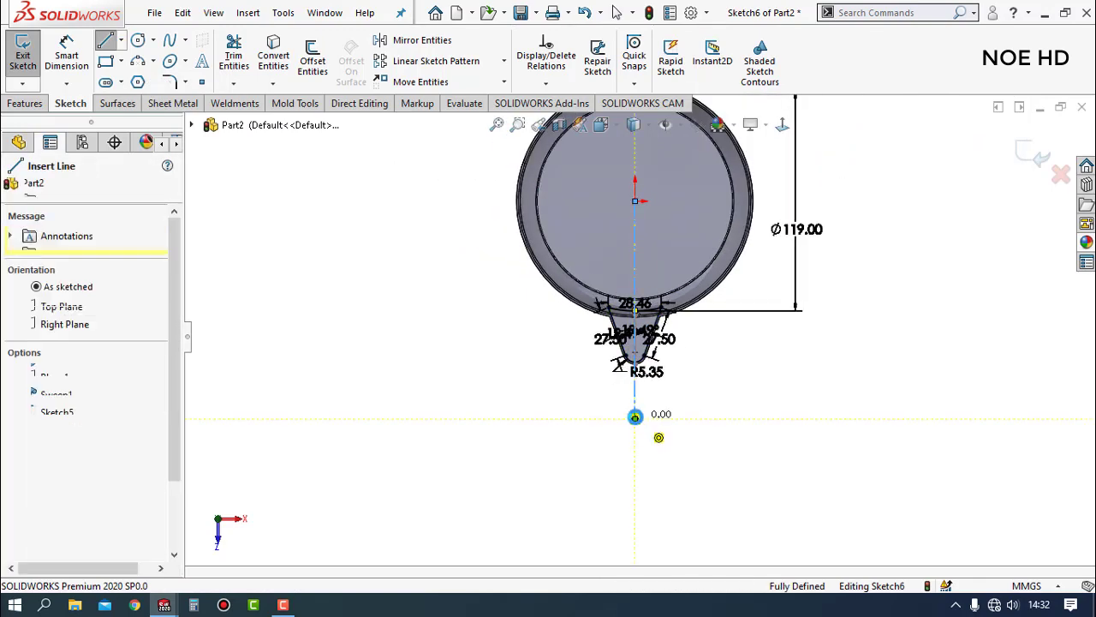
key(Escape)
scroll(631, 314, down, 3)
scroll(632, 313, down, 2)
scroll(656, 215, down, 2)
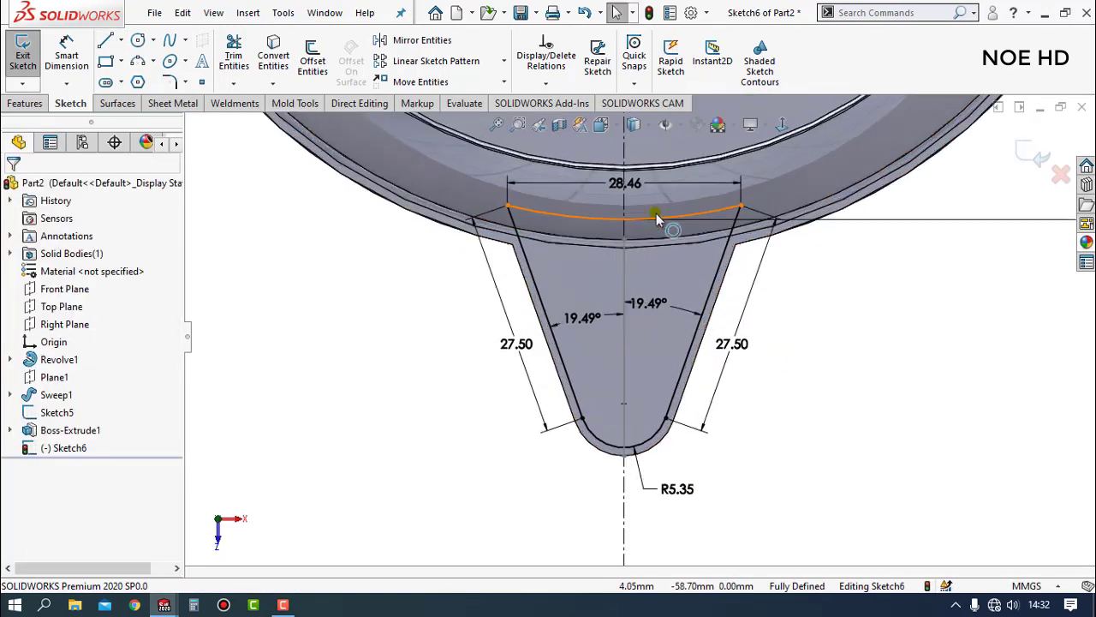
scroll(656, 214, down, 2)
scroll(656, 216, up, 3)
scroll(746, 380, up, 2)
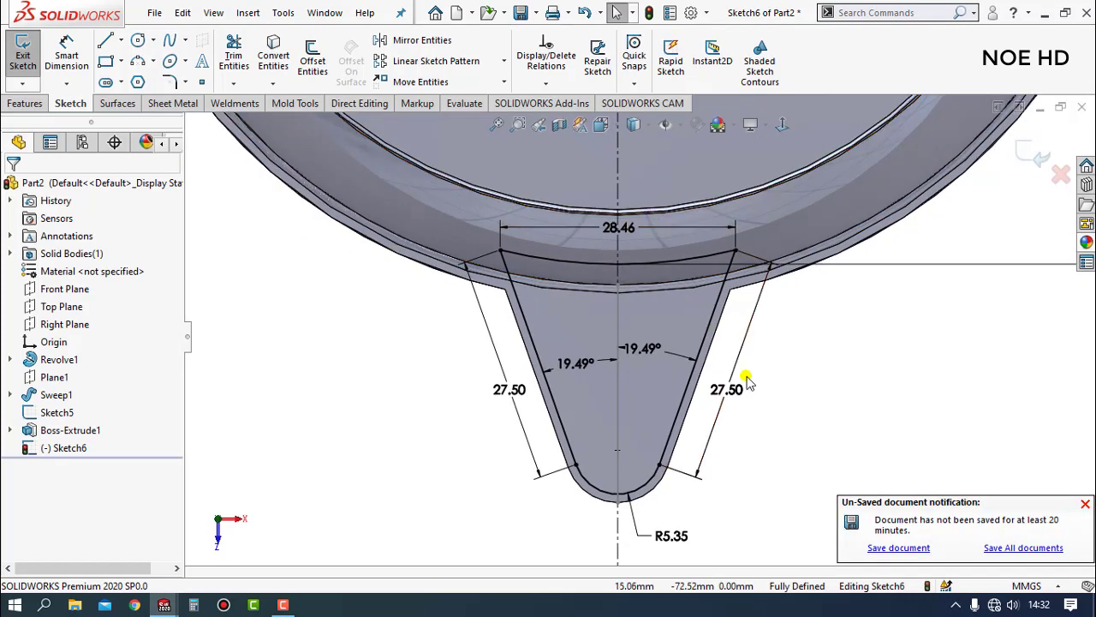
scroll(752, 379, up, 1)
- Close the spout sketch and start a new sketch on the Right Plane
click(1028, 161)
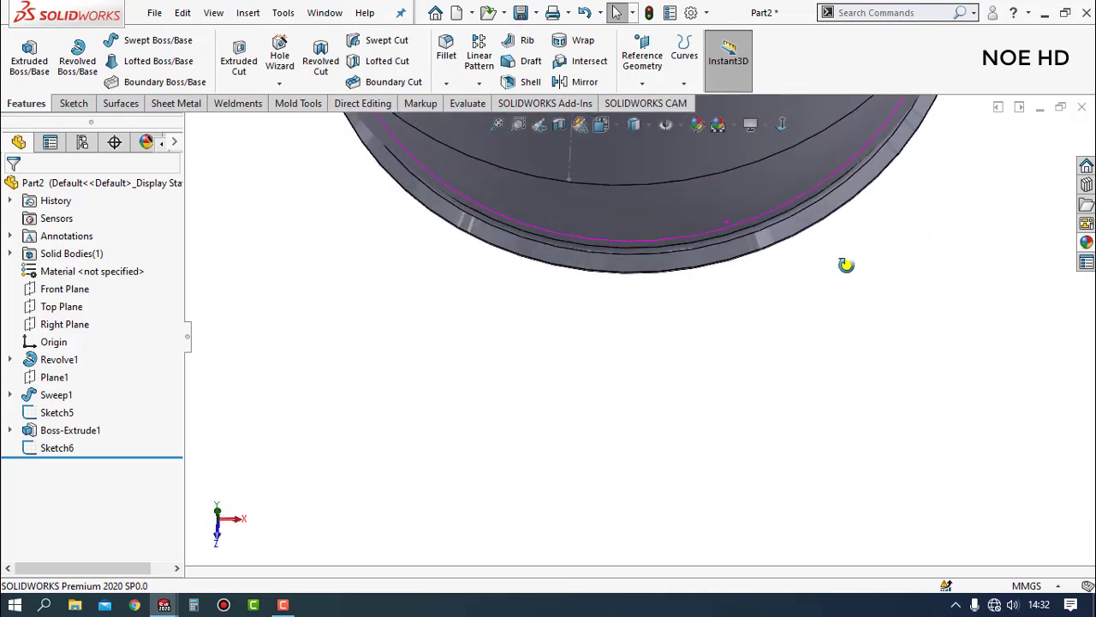
middle_drag(708, 214, 654, 373)
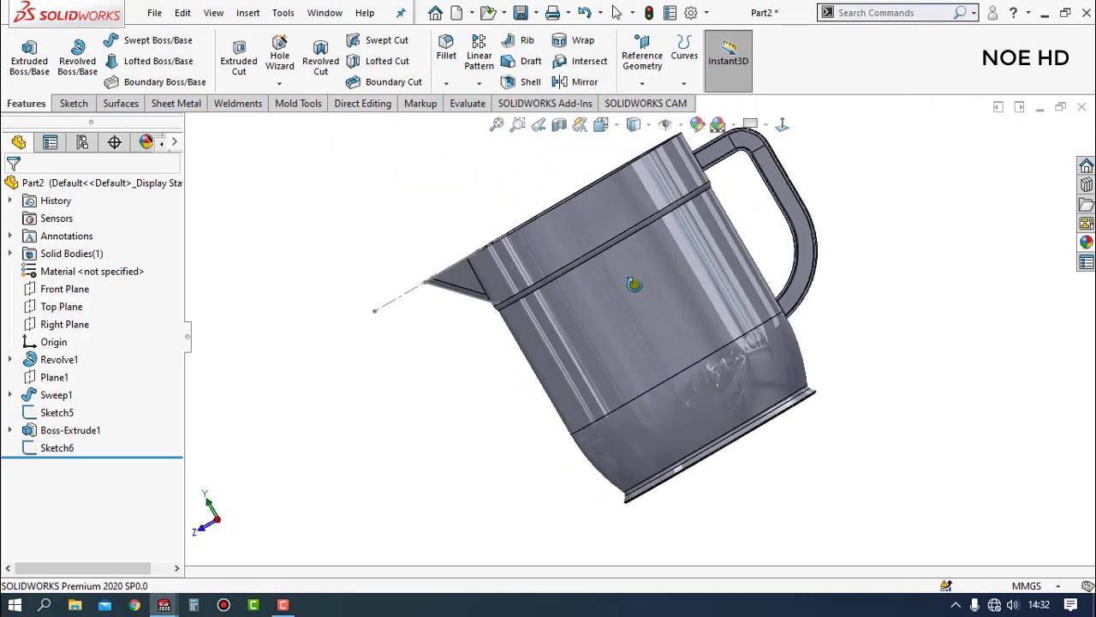
scroll(514, 322, down, 3)
scroll(457, 293, down, 2)
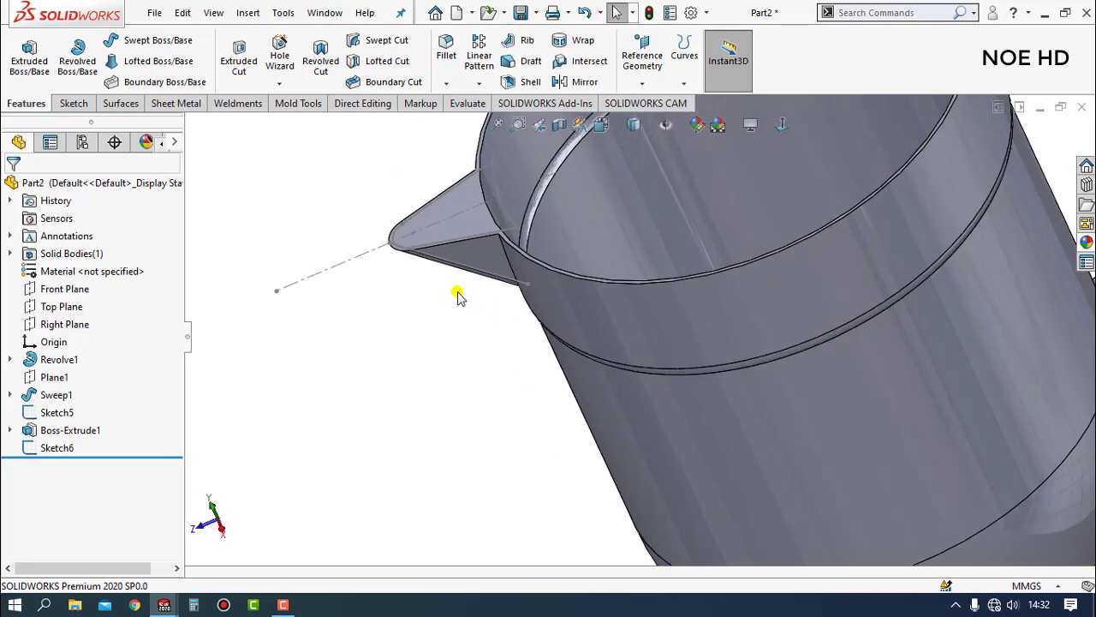
click(67, 322)
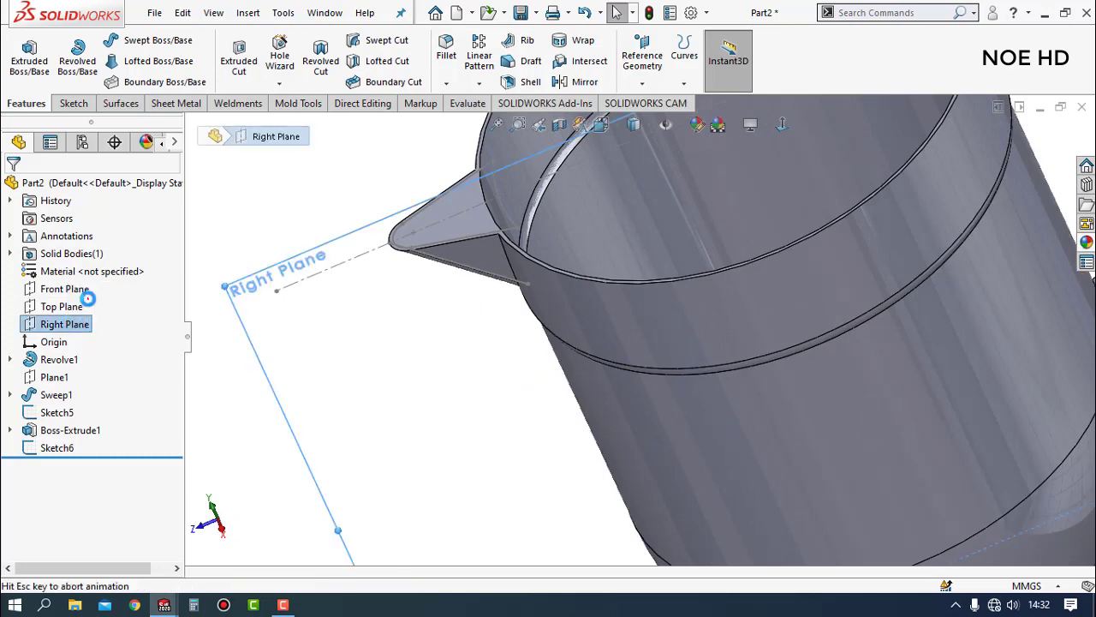
click(76, 290)
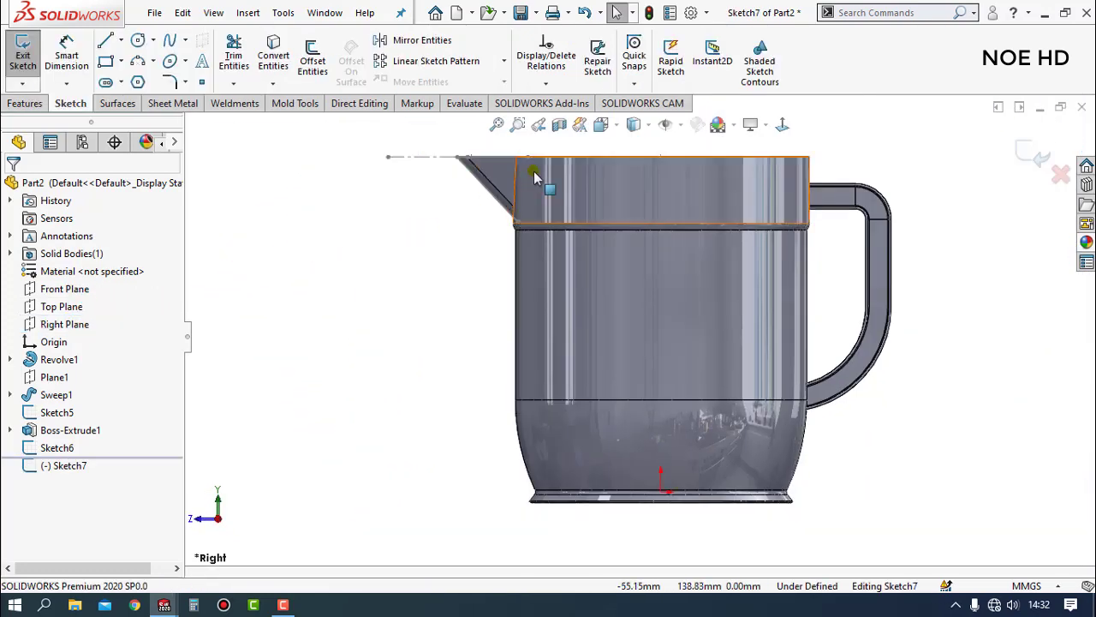
scroll(531, 177, down, 3)
- Draw a slanted line starting at the spout tip, viewed from the Right Plane
click(104, 41)
scroll(489, 245, down, 2)
scroll(509, 232, down, 2)
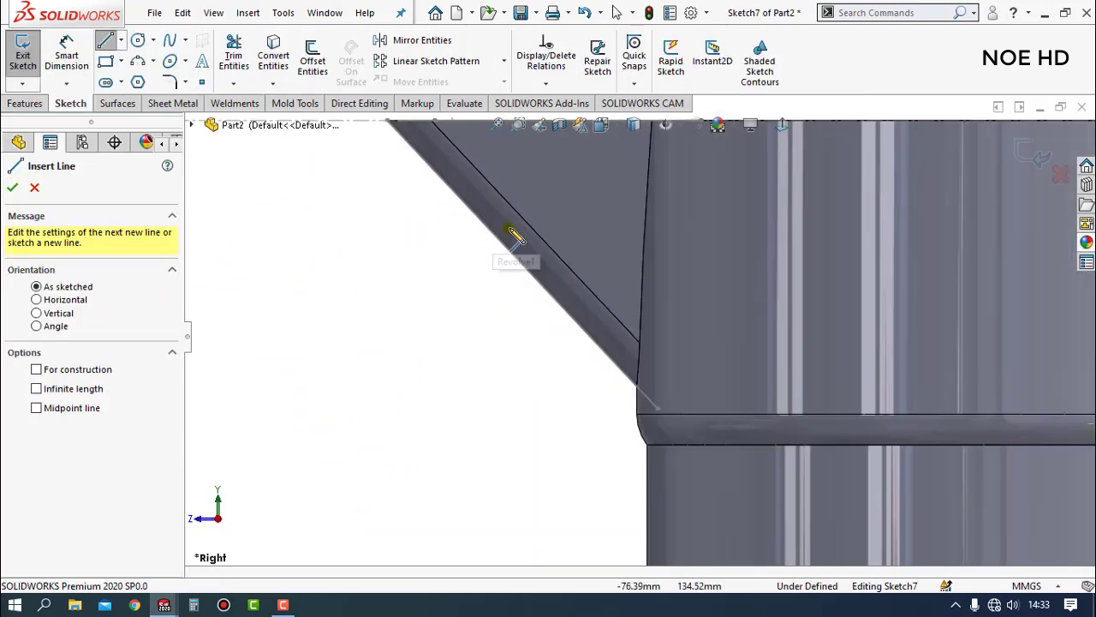
scroll(557, 253, down, 2)
scroll(548, 259, down, 1)
scroll(540, 257, up, 3)
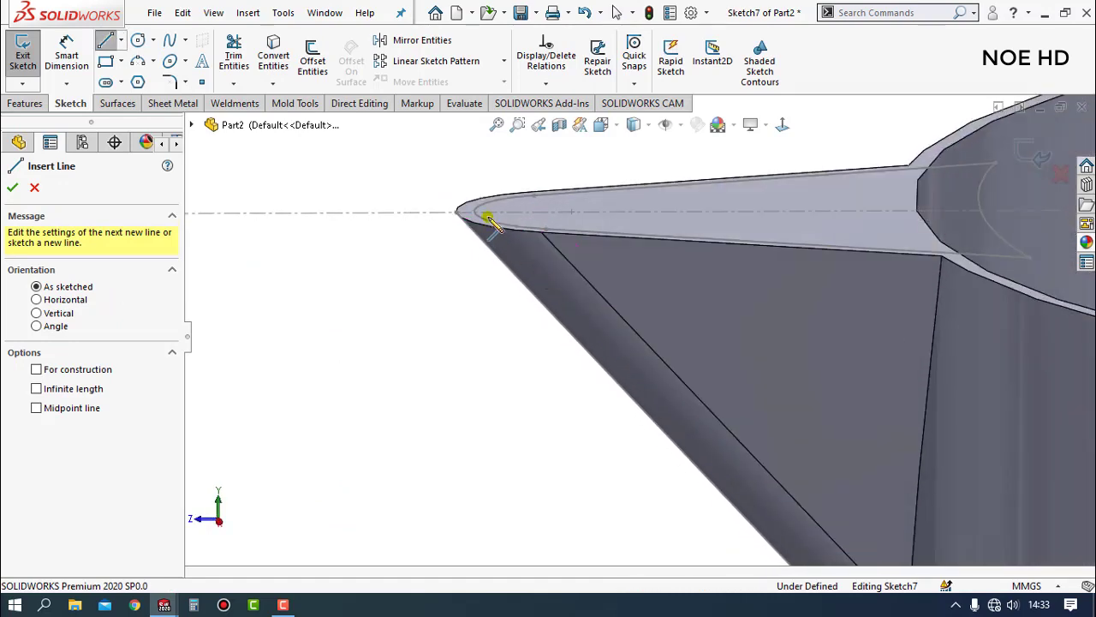
click(459, 211)
scroll(634, 325, up, 2)
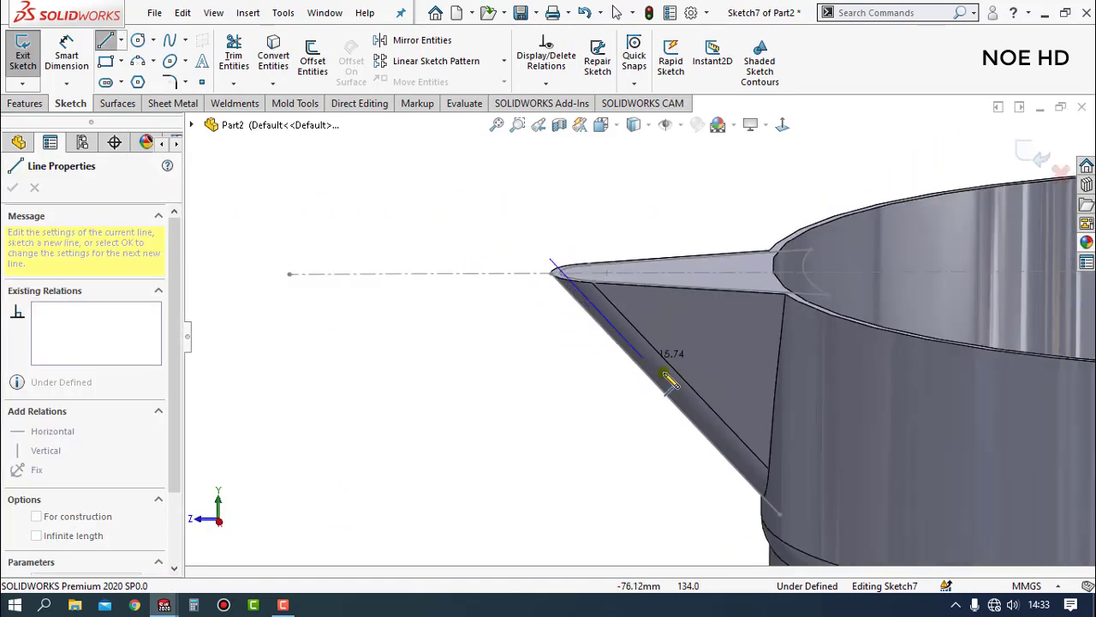
key(Escape)
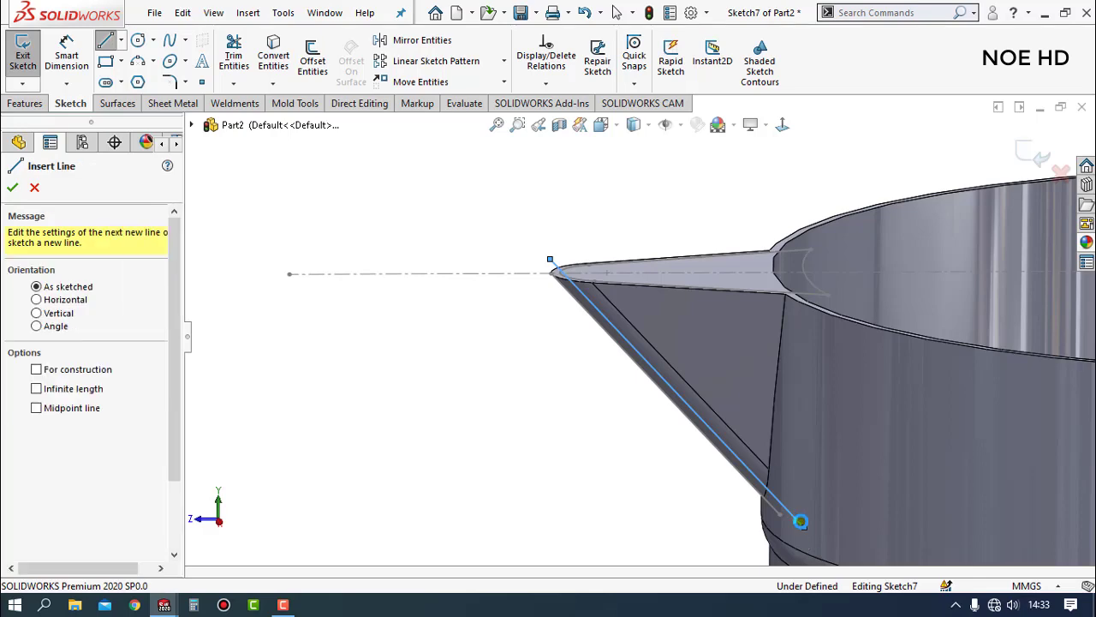
key(Escape)
mouse_move(797, 517)
middle_down()
mouse_move(734, 385)
mouse_move(773, 154)
middle_up()
key(ctrl+4)
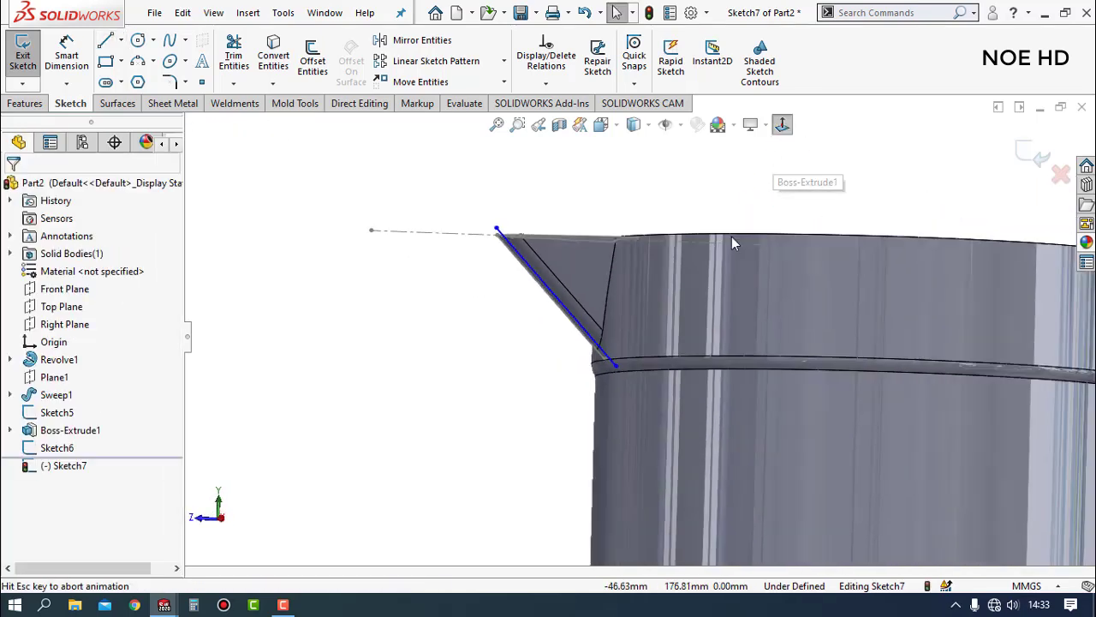
scroll(507, 215, down, 5)
scroll(514, 257, down, 3)
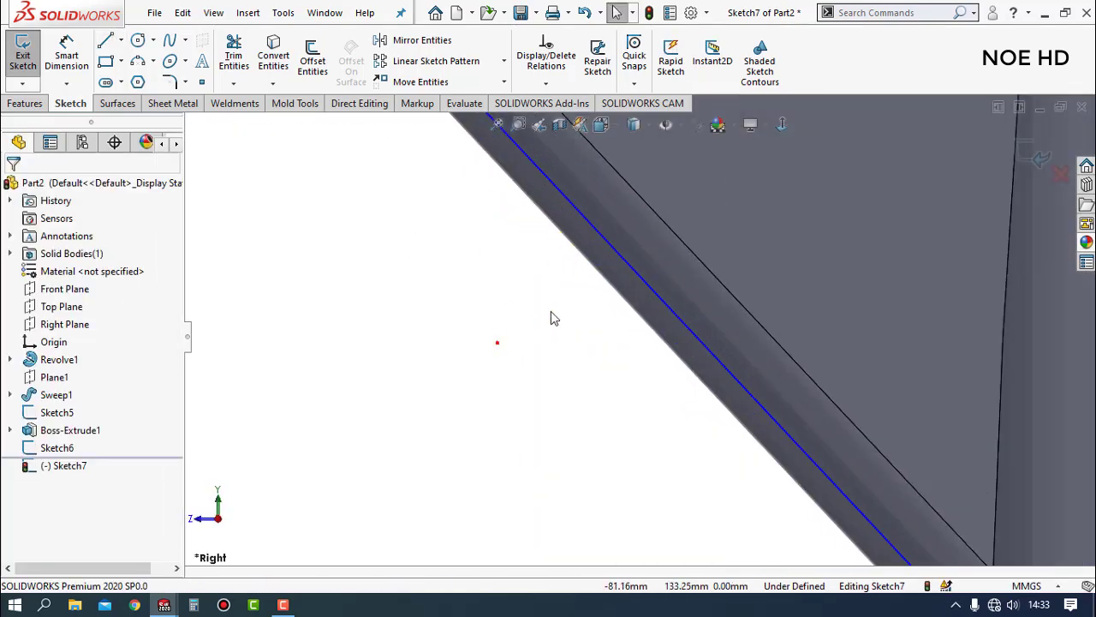
- Make the line parallel to the spout edge and attach its end to the tip arc
click(645, 291)
ctrl+click(644, 325)
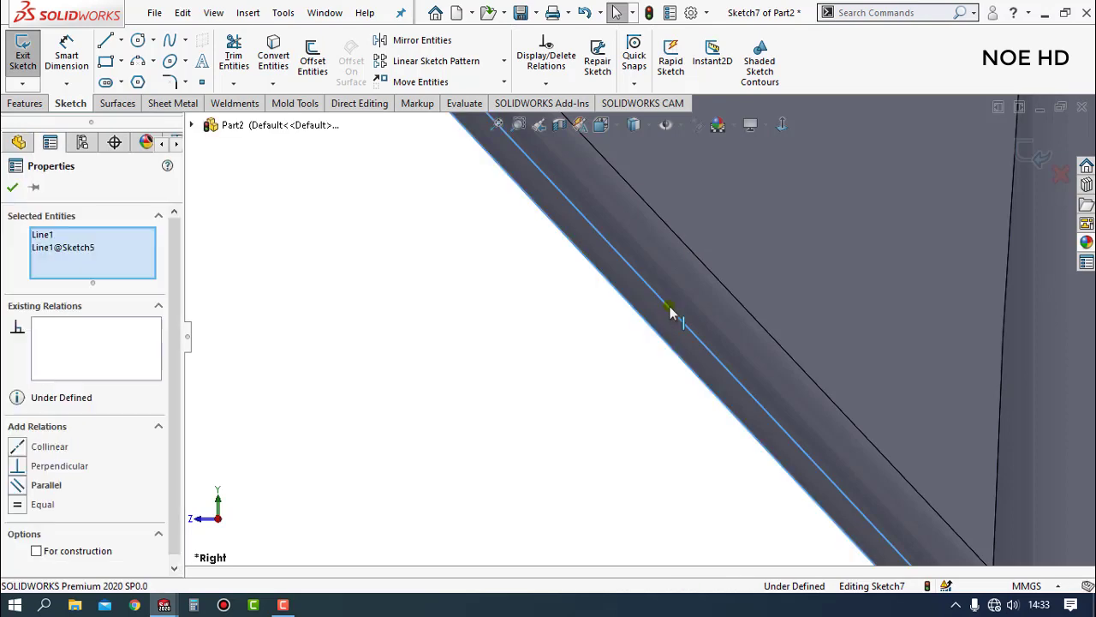
click(738, 250)
scroll(528, 325, up, 3)
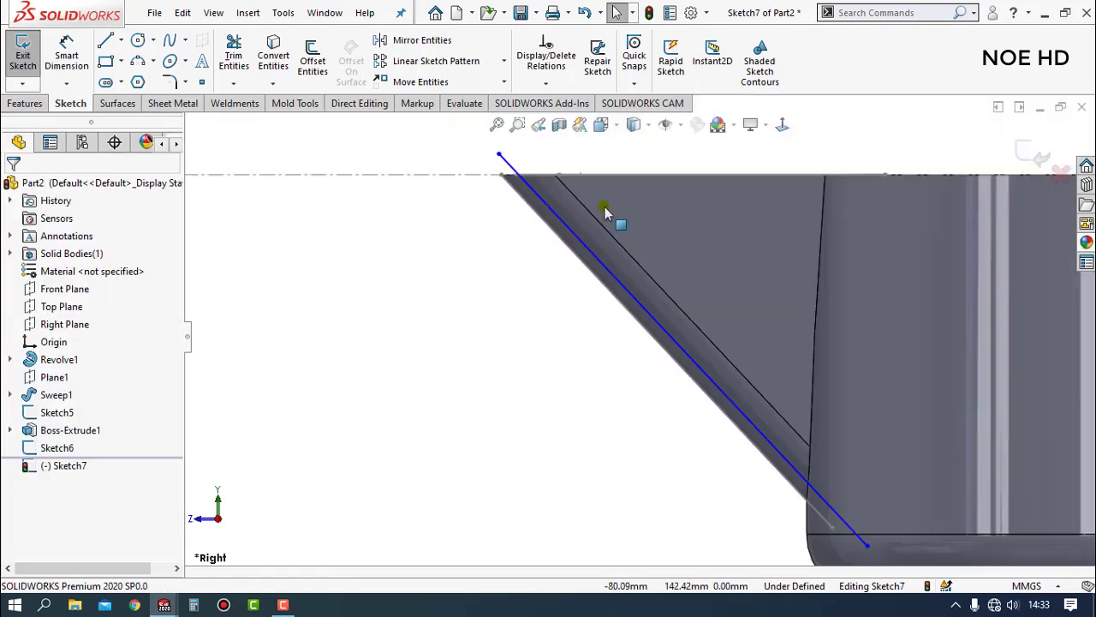
middle_drag(620, 223, 566, 190)
scroll(557, 197, down, 1)
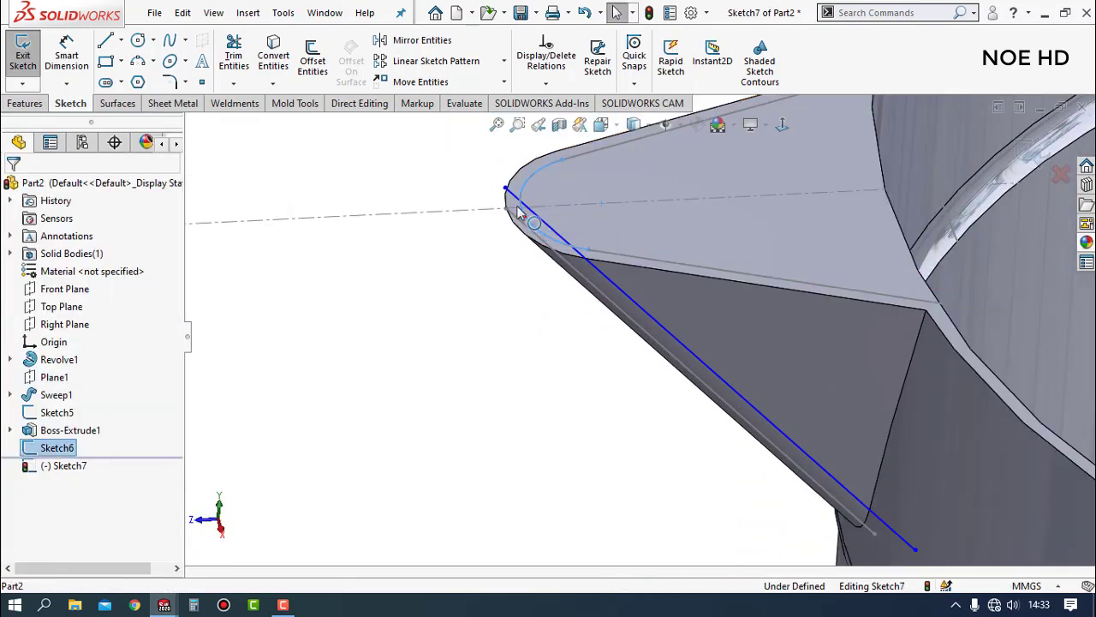
ctrl+click(507, 190)
click(602, 130)
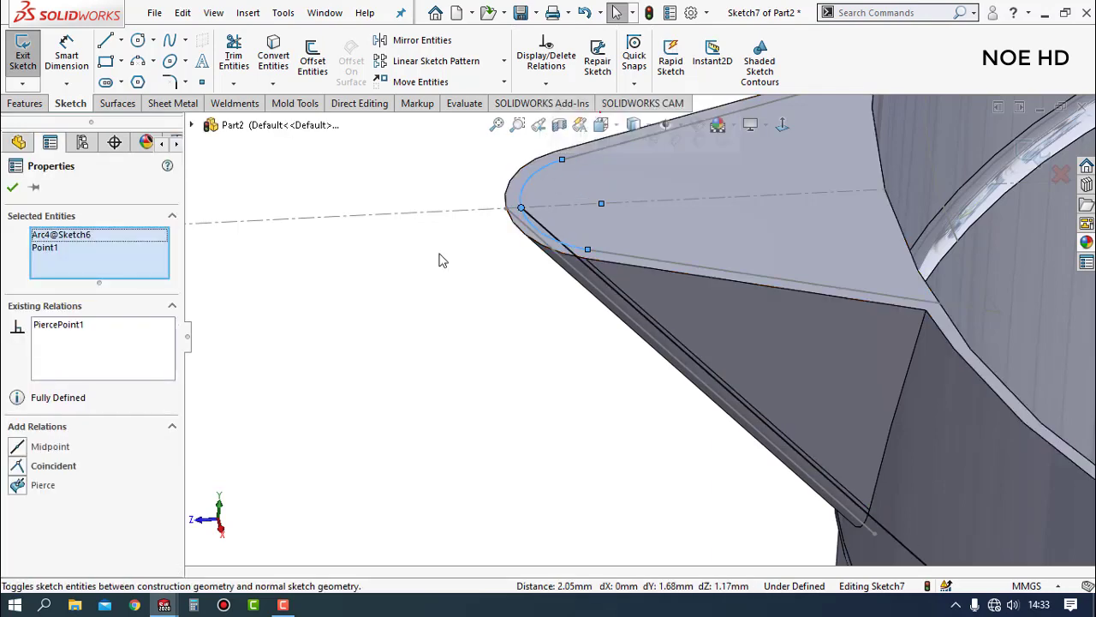
click(415, 304)
scroll(602, 348, up, 3)
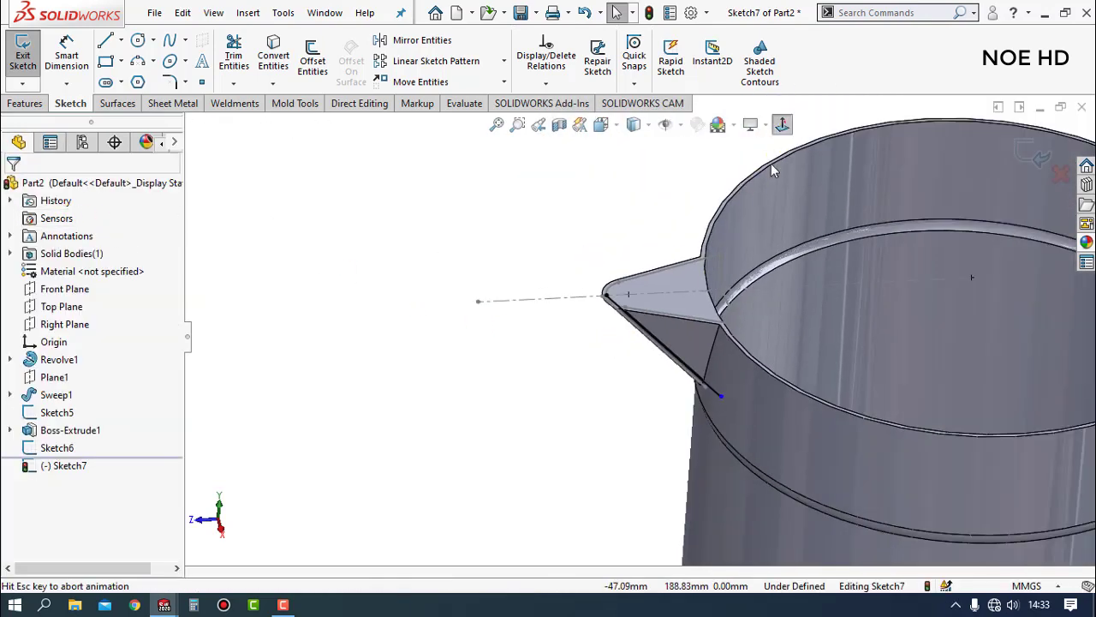
scroll(552, 201, down, 4)
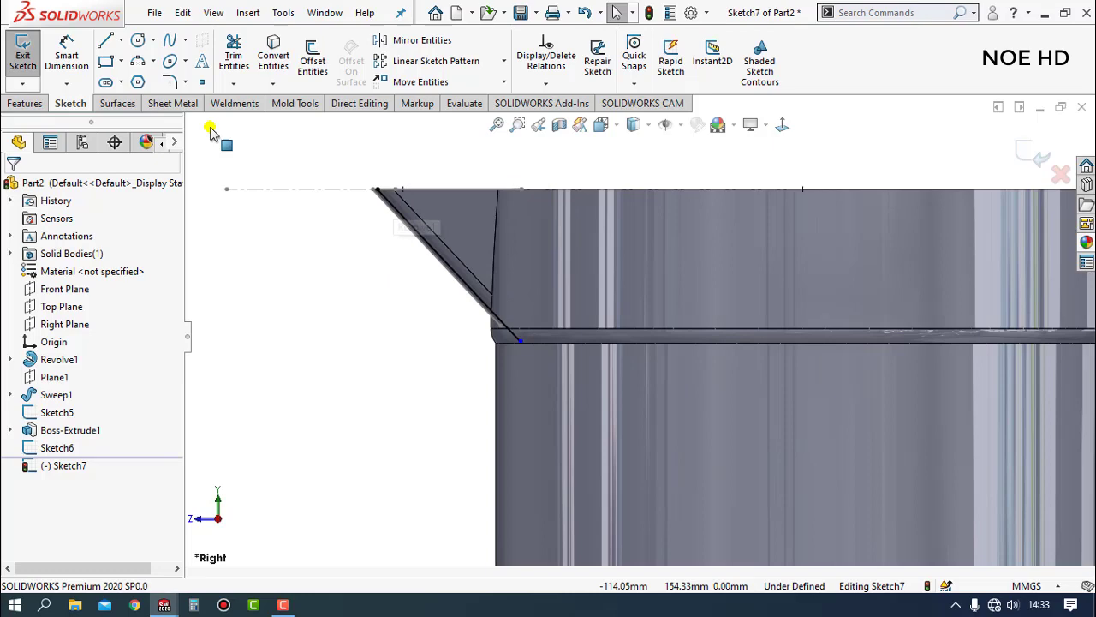
- Give the line a 34 mm vertical height dimension and close Sketch7
click(77, 67)
click(417, 286)
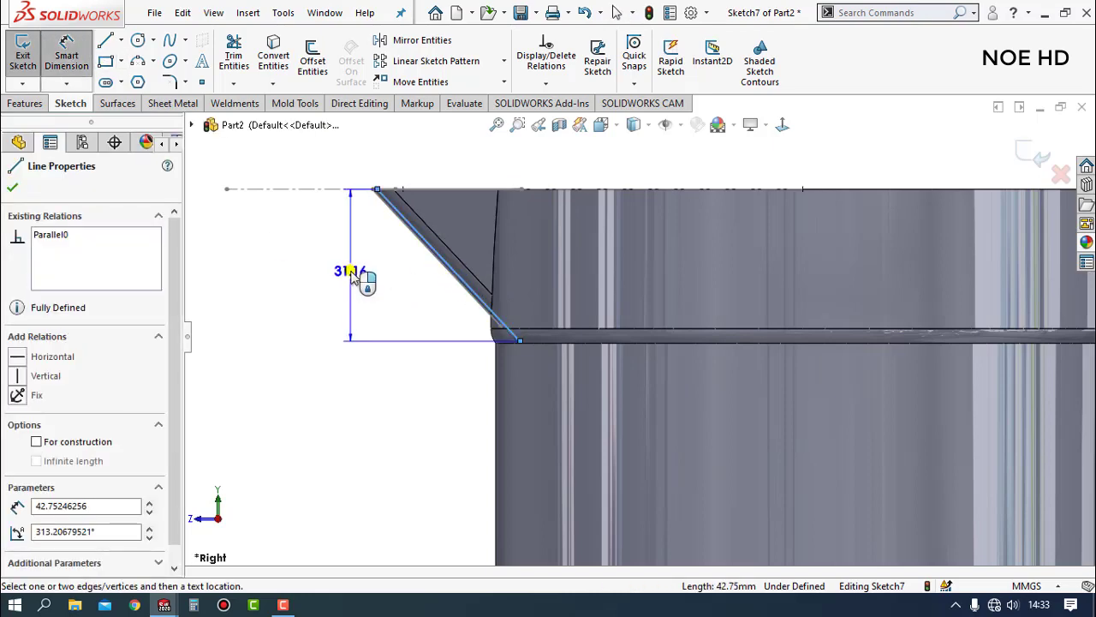
click(347, 270)
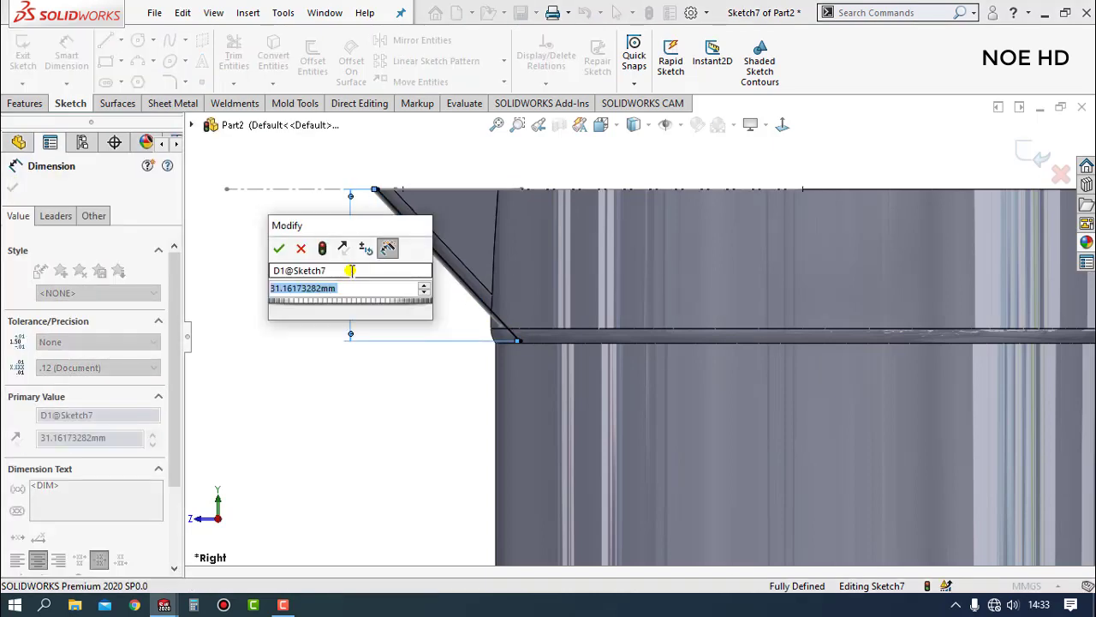
text(34)
key(Return)
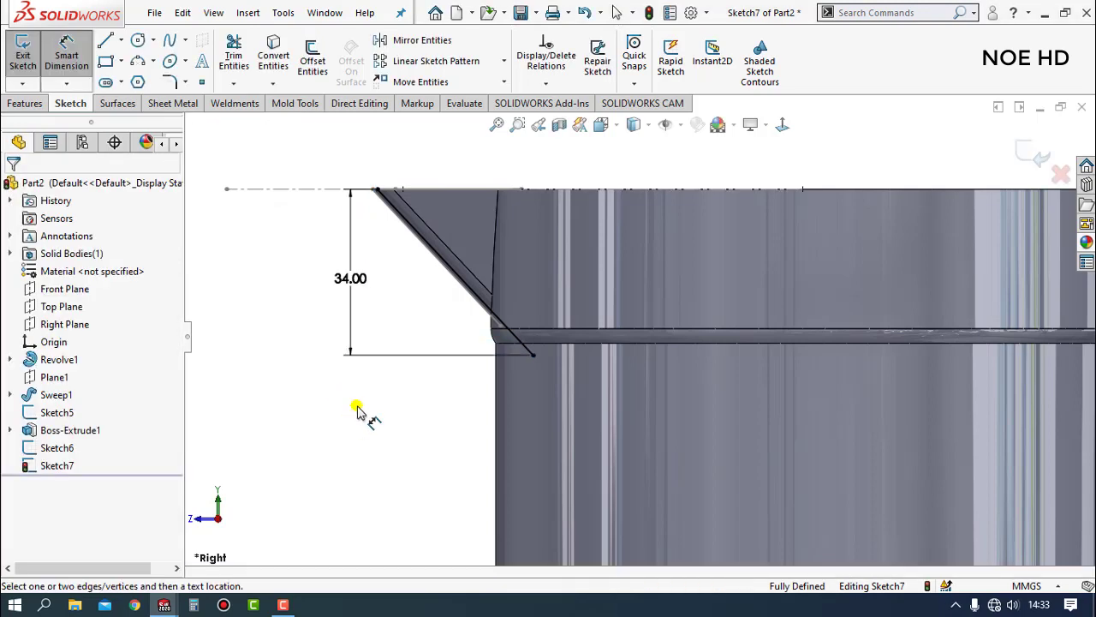
scroll(514, 331, up, 2)
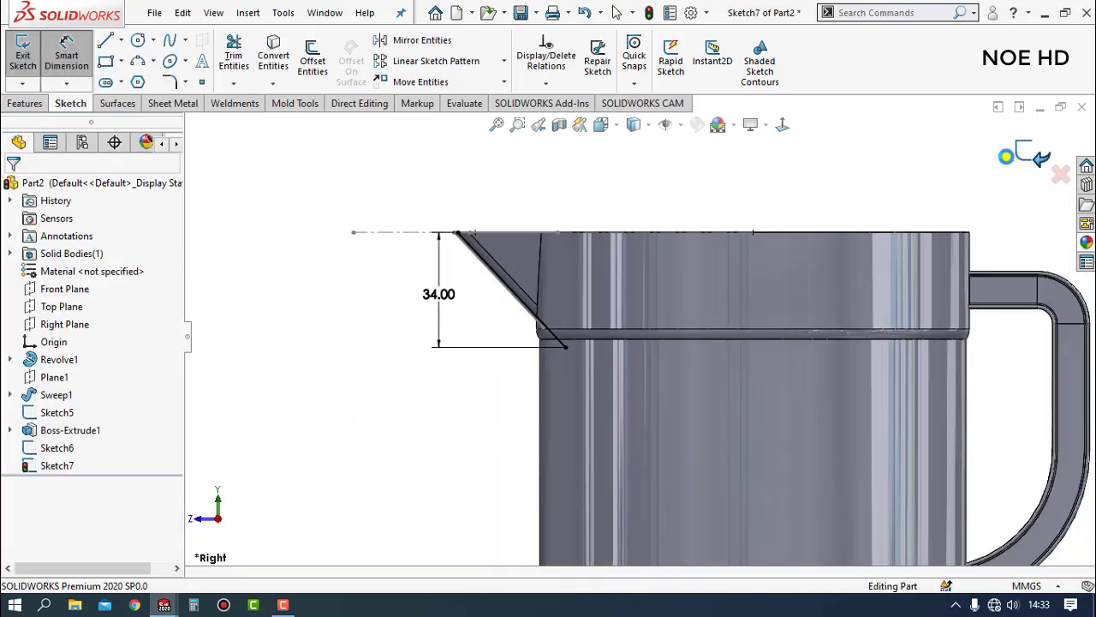
click(1009, 157)
mouse_move(771, 189)
middle_down()
mouse_move(788, 269)
mouse_move(448, 293)
middle_up()
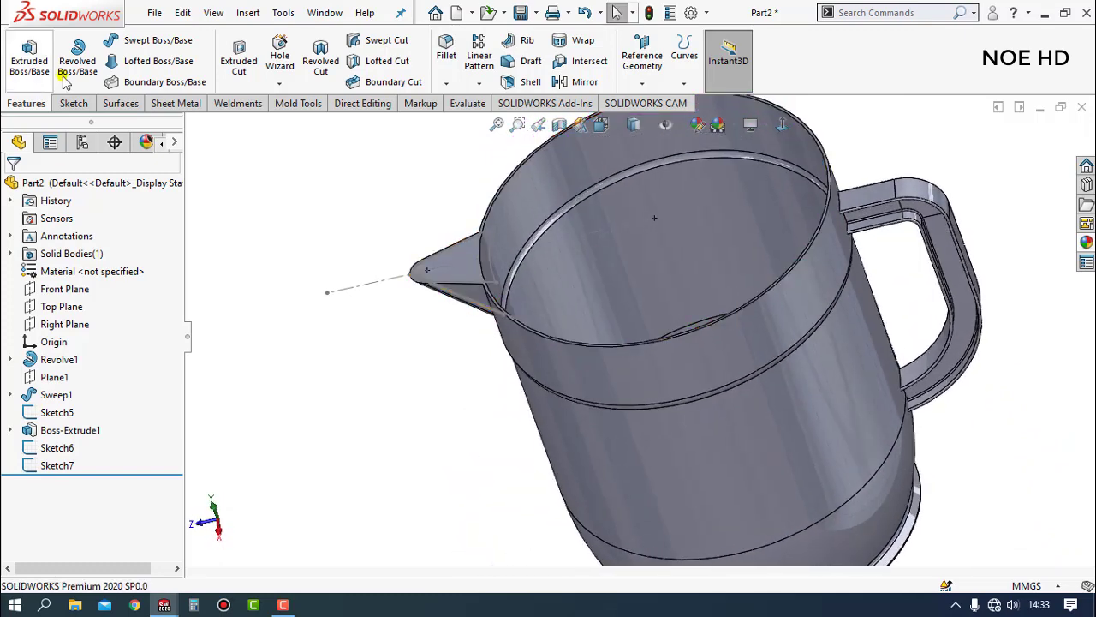
click(238, 51)
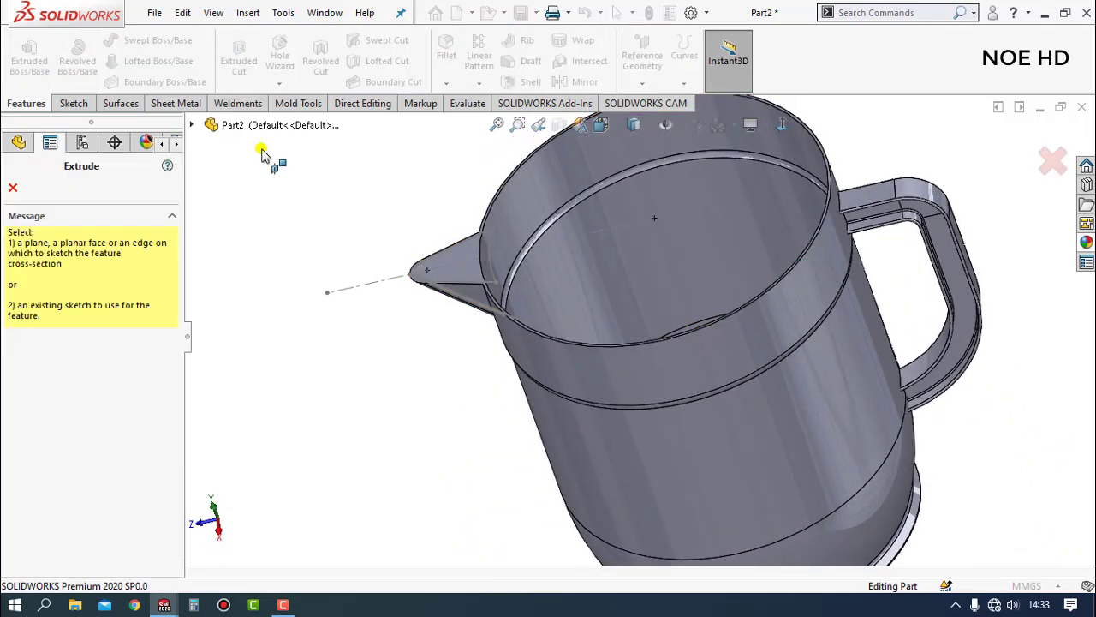
click(493, 283)
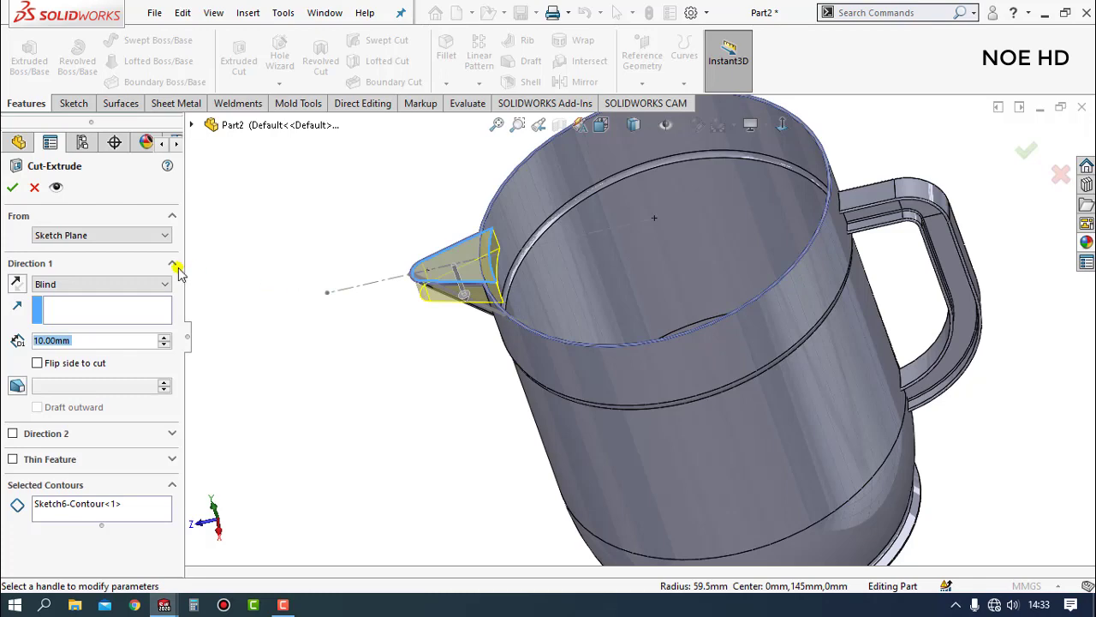
click(114, 313)
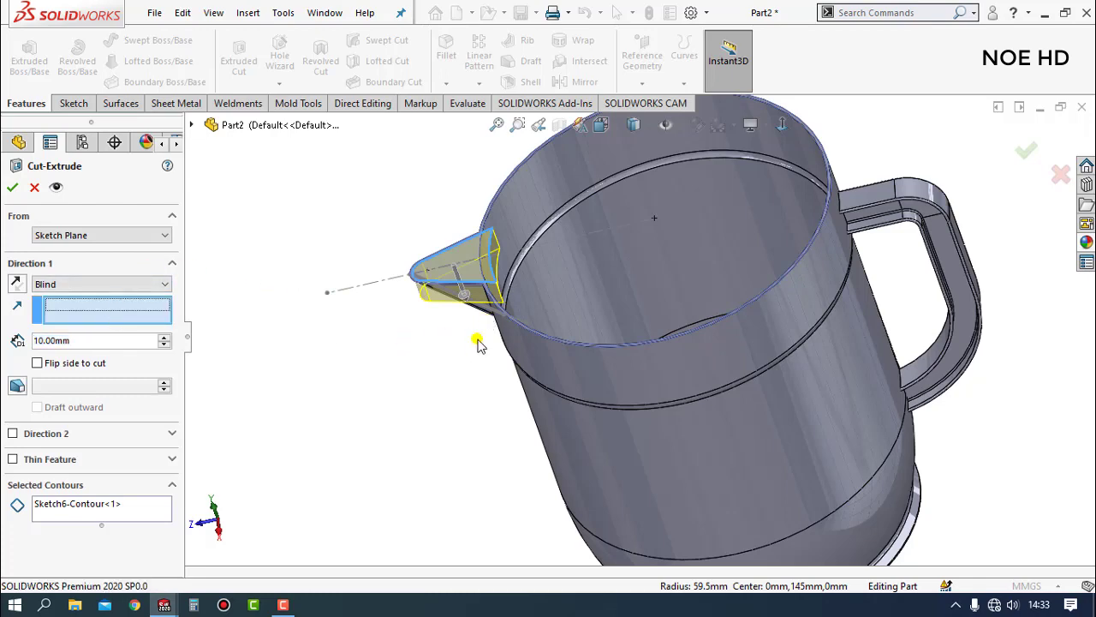
middle_drag(478, 343, 523, 330)
click(513, 341)
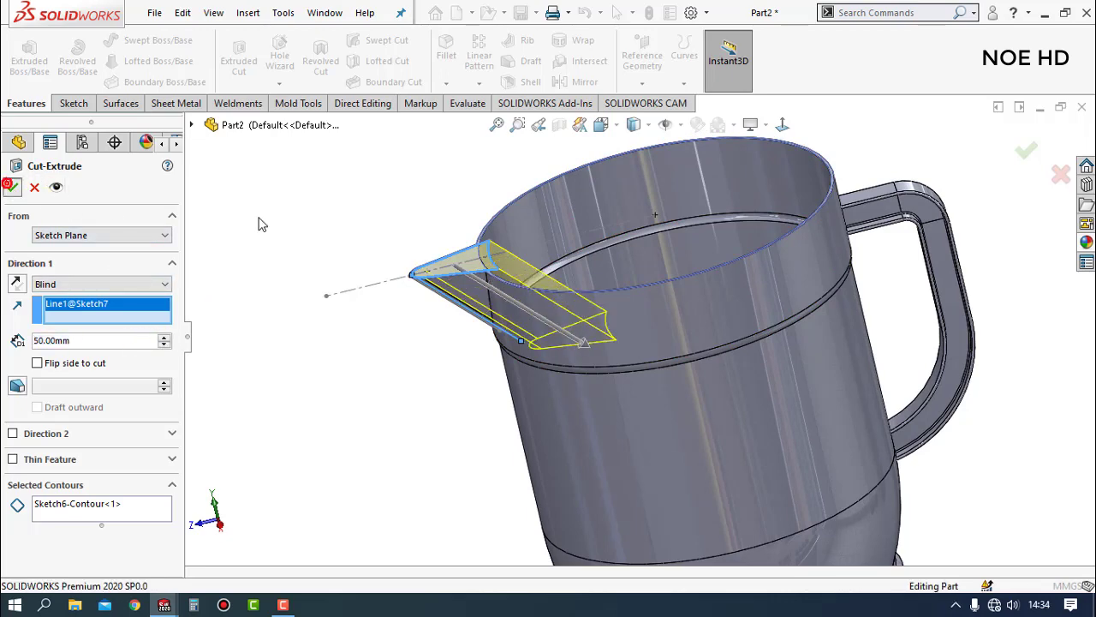
key(Return)
mouse_move(372, 225)
middle_down()
mouse_move(501, 363)
mouse_move(497, 416)
mouse_move(548, 412)
mouse_move(557, 215)
mouse_move(533, 288)
middle_up()
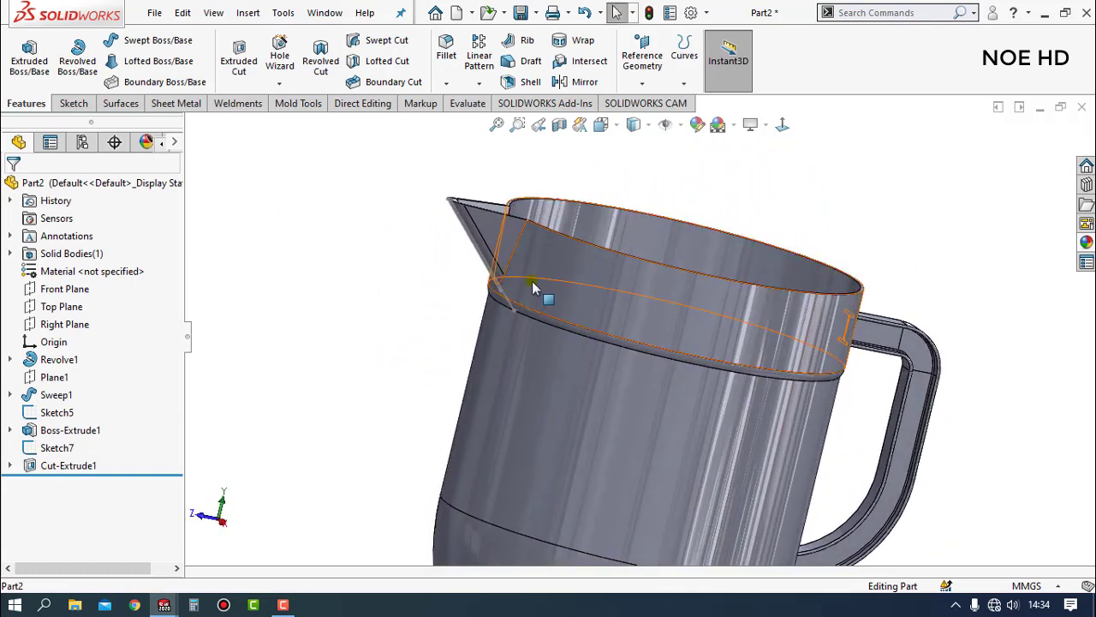
scroll(533, 287, down, 3)
click(508, 296)
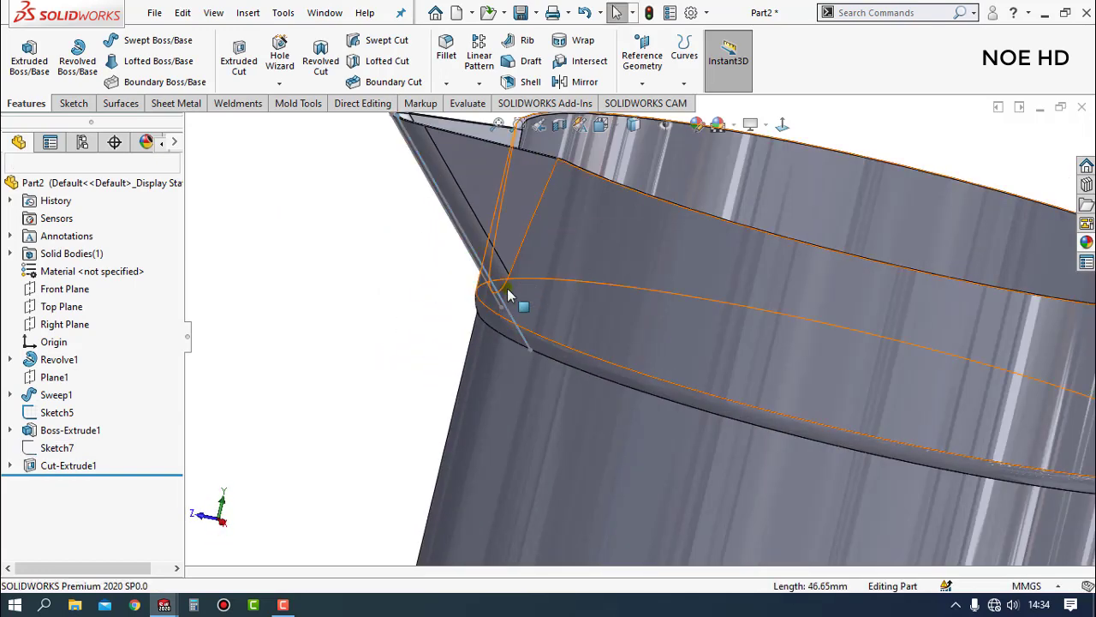
click(556, 257)
click(383, 281)
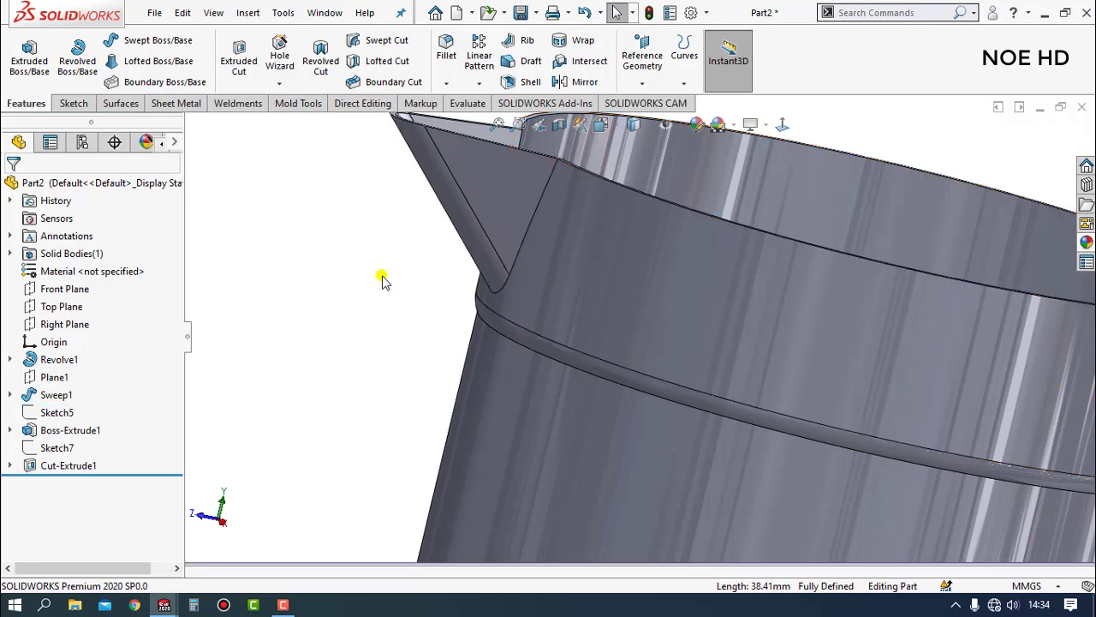
scroll(754, 310, up, 5)
scroll(770, 311, down, 2)
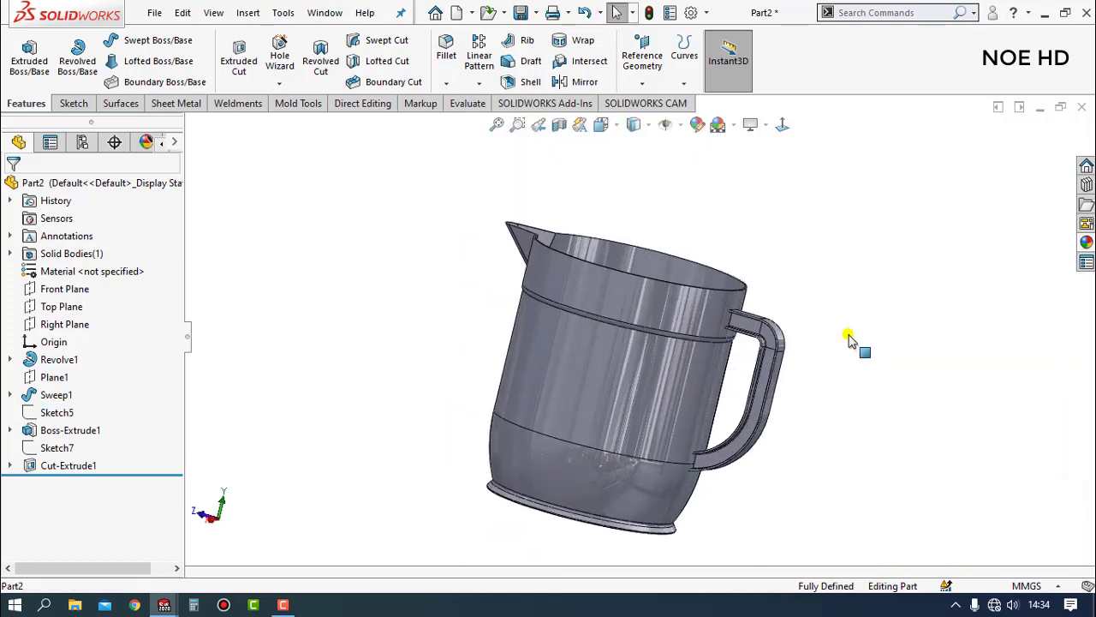
mouse_move(848, 338)
middle_down()
mouse_move(959, 340)
mouse_move(952, 431)
mouse_move(911, 434)
mouse_move(803, 167)
middle_up()
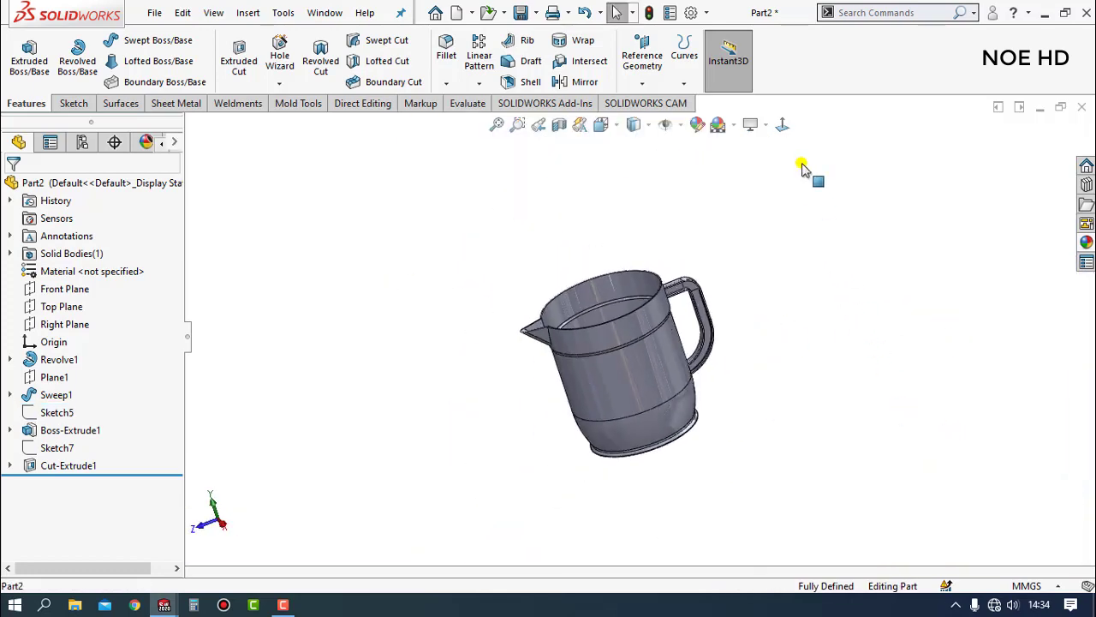
key(ctrl+1)
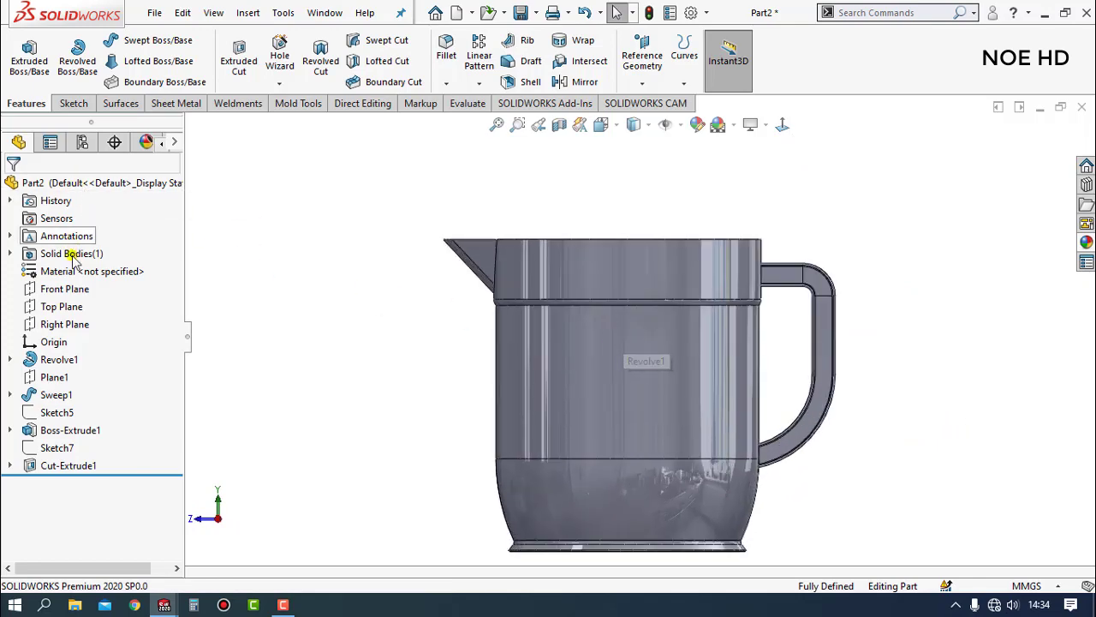
- Start a sketch on the Right Plane and draw a closed triangle over the spout
click(65, 324)
click(75, 300)
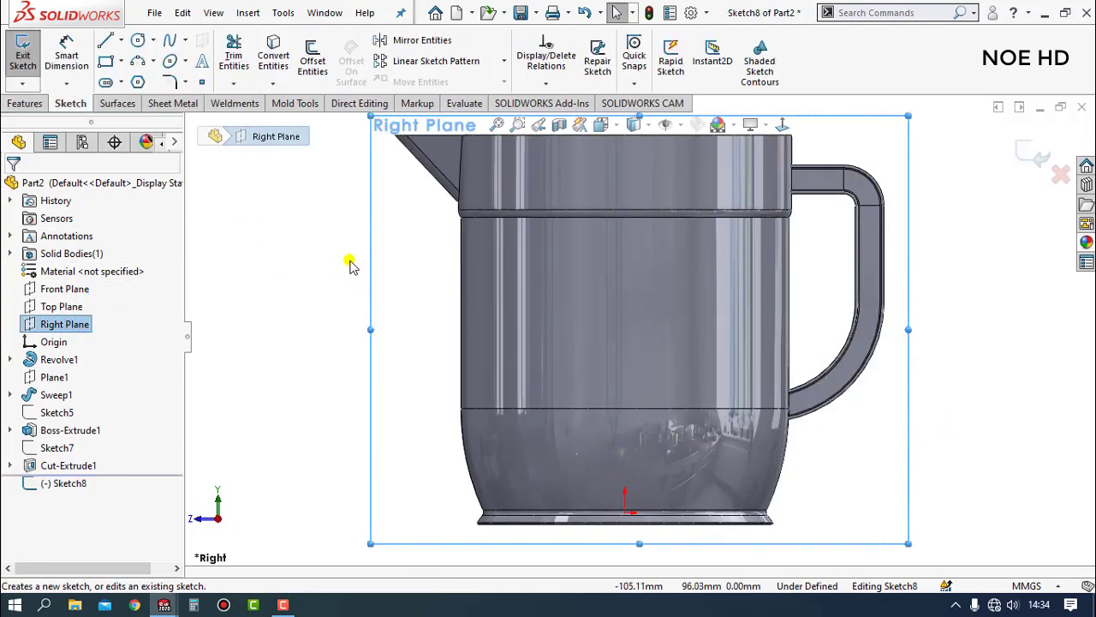
scroll(465, 203, up, 3)
scroll(597, 237, down, 5)
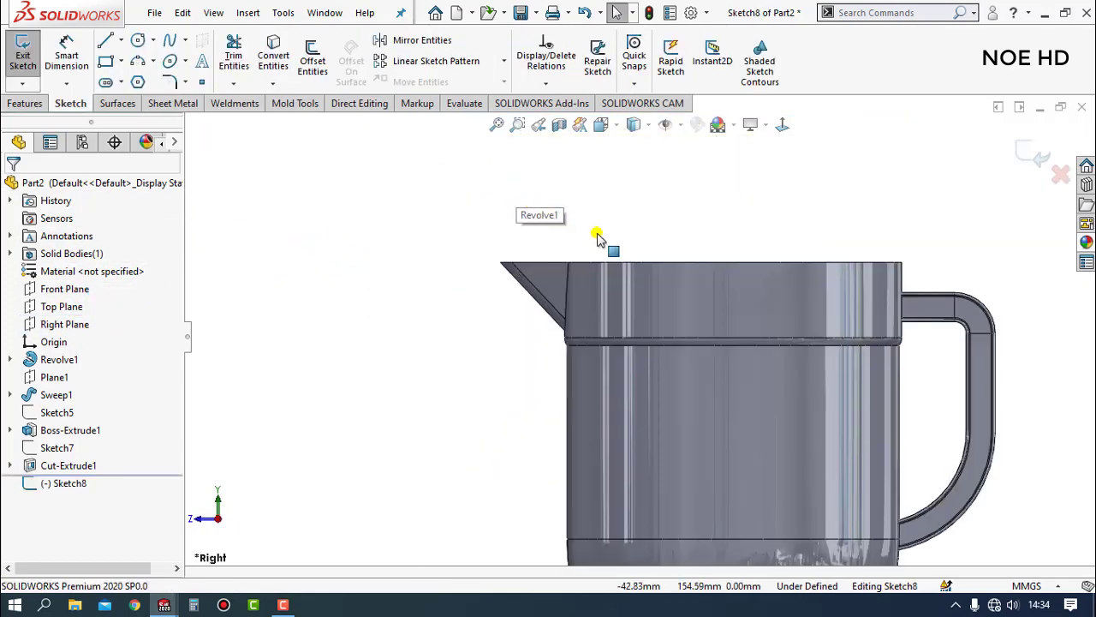
click(106, 40)
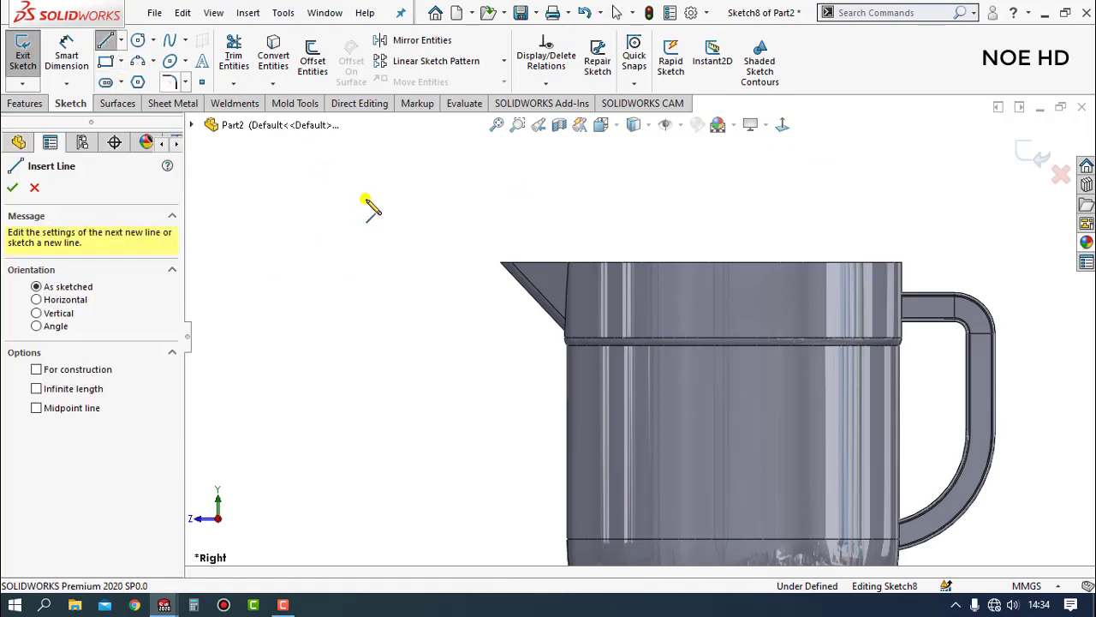
click(462, 219)
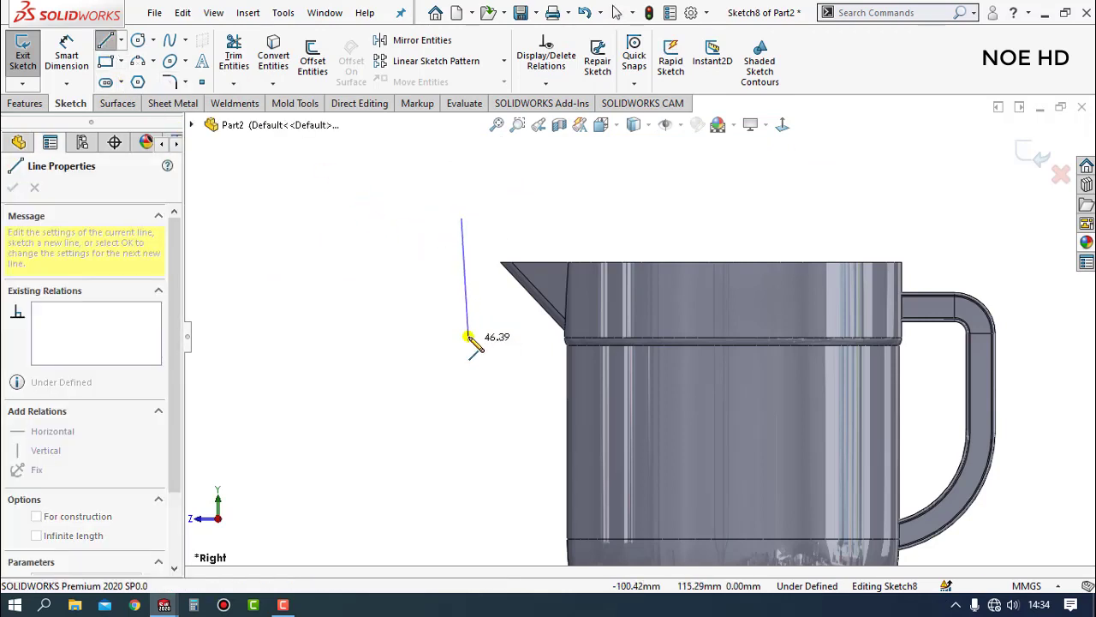
click(462, 340)
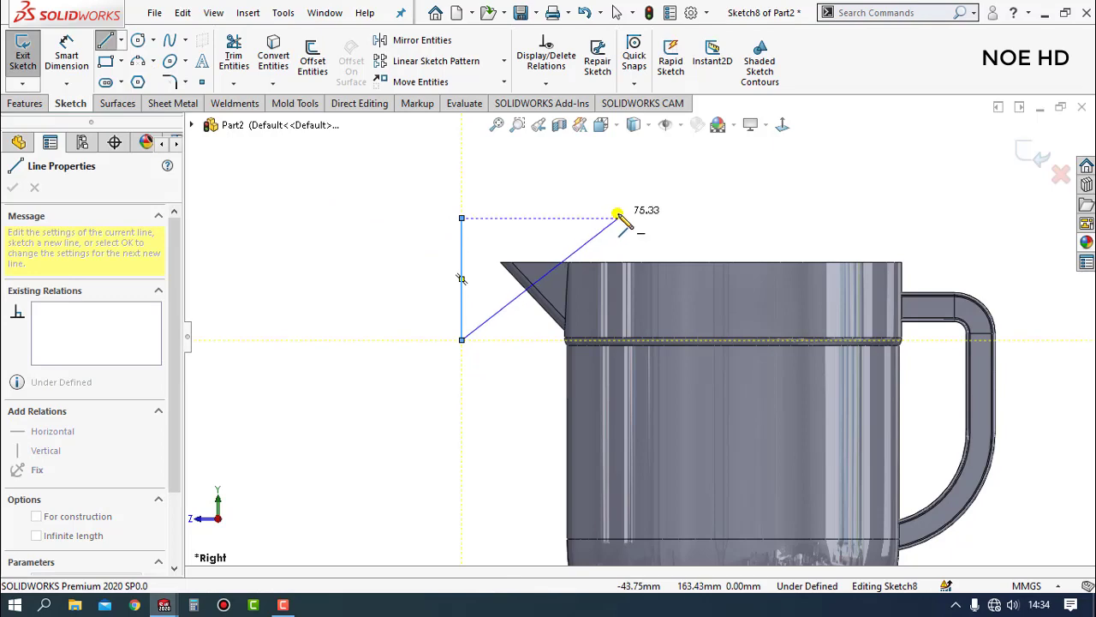
click(617, 218)
click(461, 219)
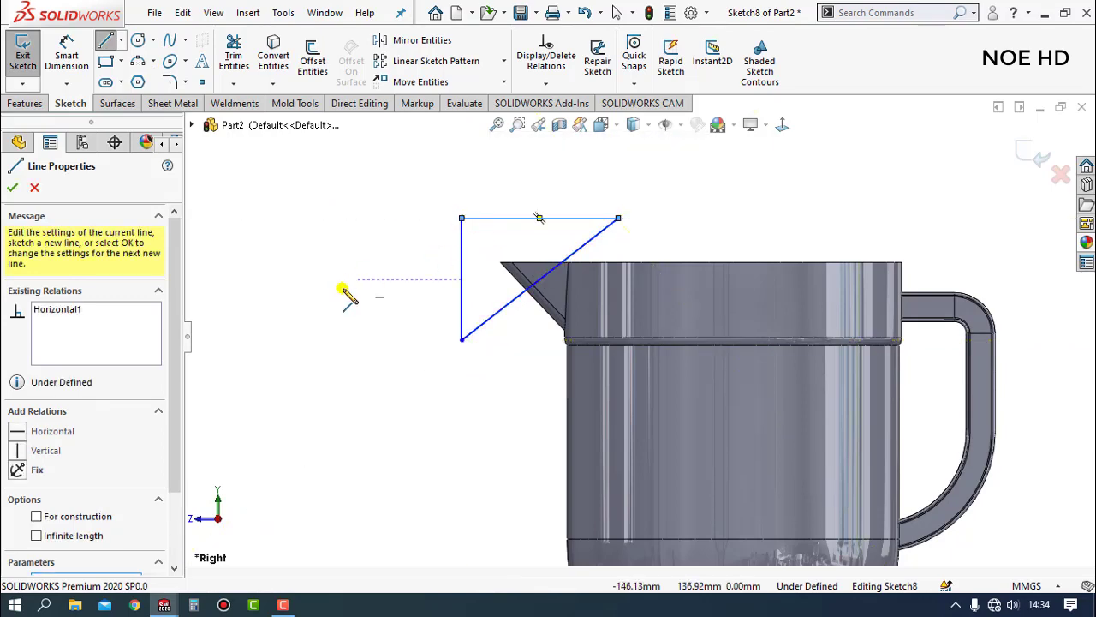
key(Escape)
key(Escape)
- Draw a vertical centerline through the pitcher's axis from base to above the top
click(121, 40)
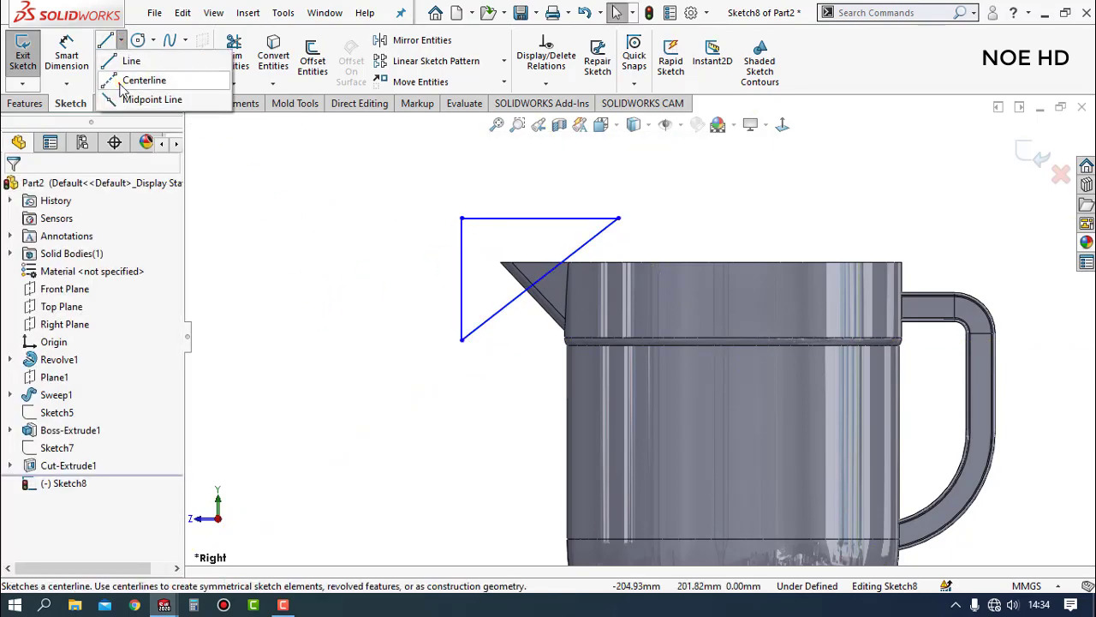
click(121, 81)
scroll(725, 443, up, 3)
click(694, 513)
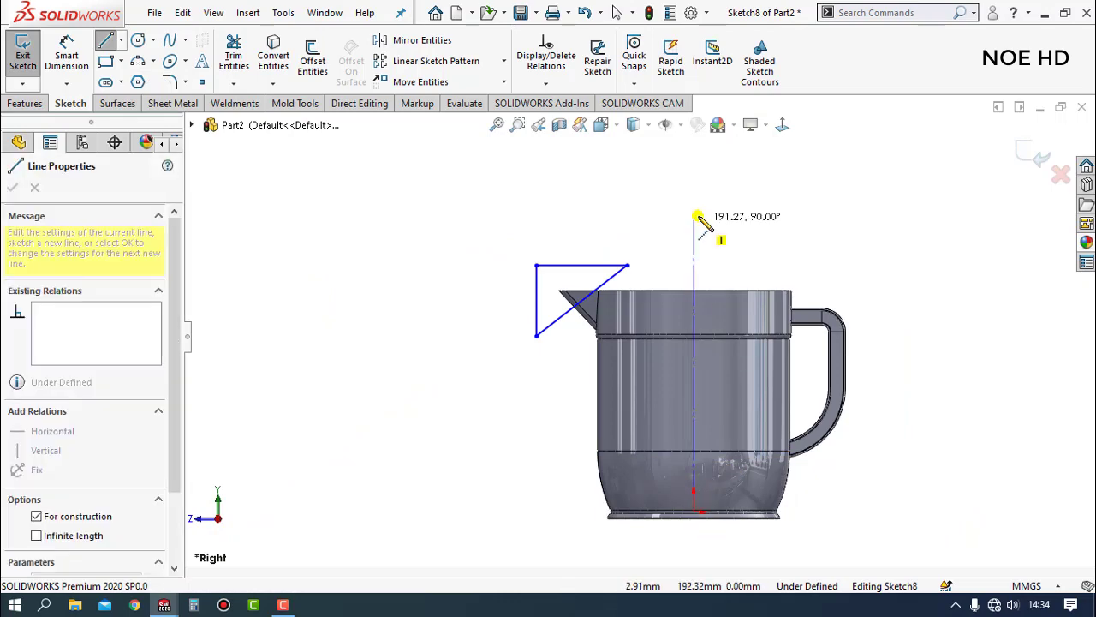
click(694, 181)
key(Escape)
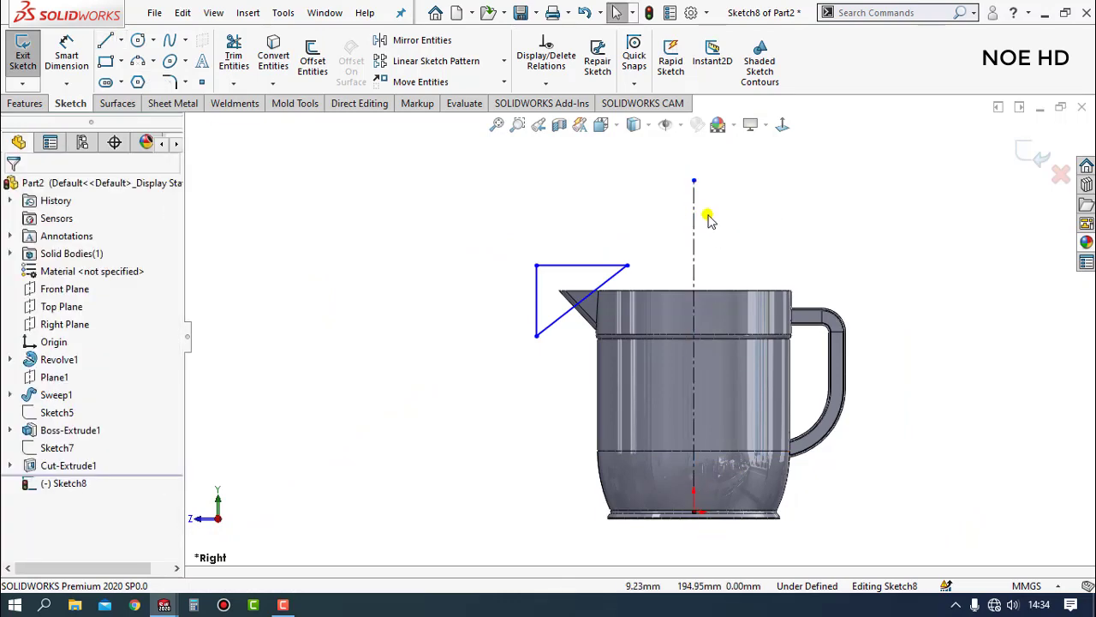
click(695, 239)
click(668, 269)
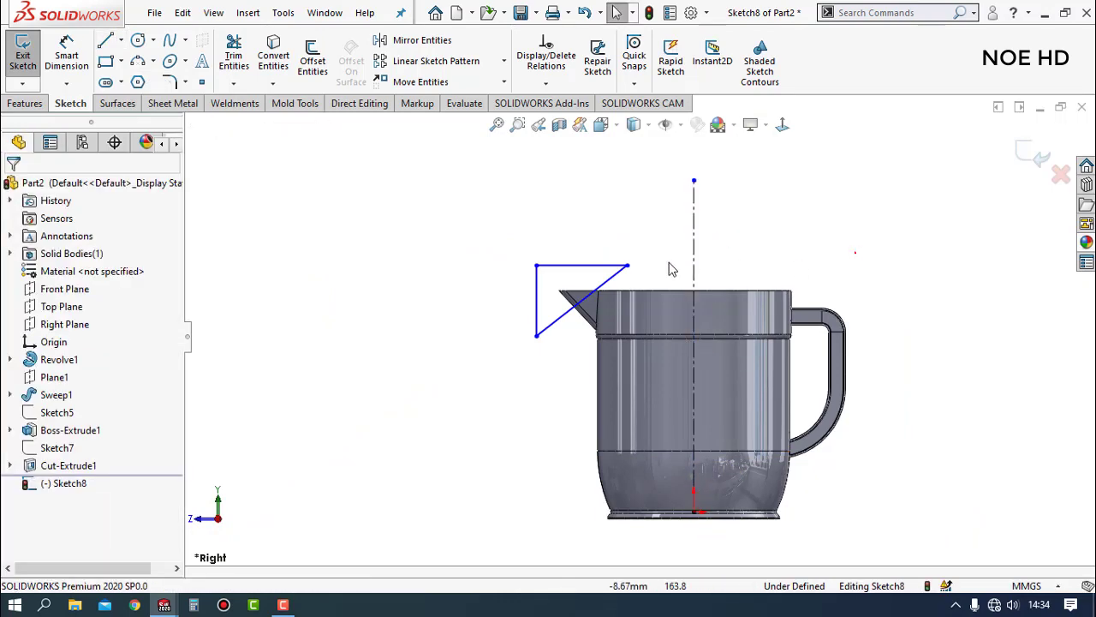
scroll(603, 283, down, 3)
- Dimension the triangle's vertical side to 20 and its top line to 45
click(66, 56)
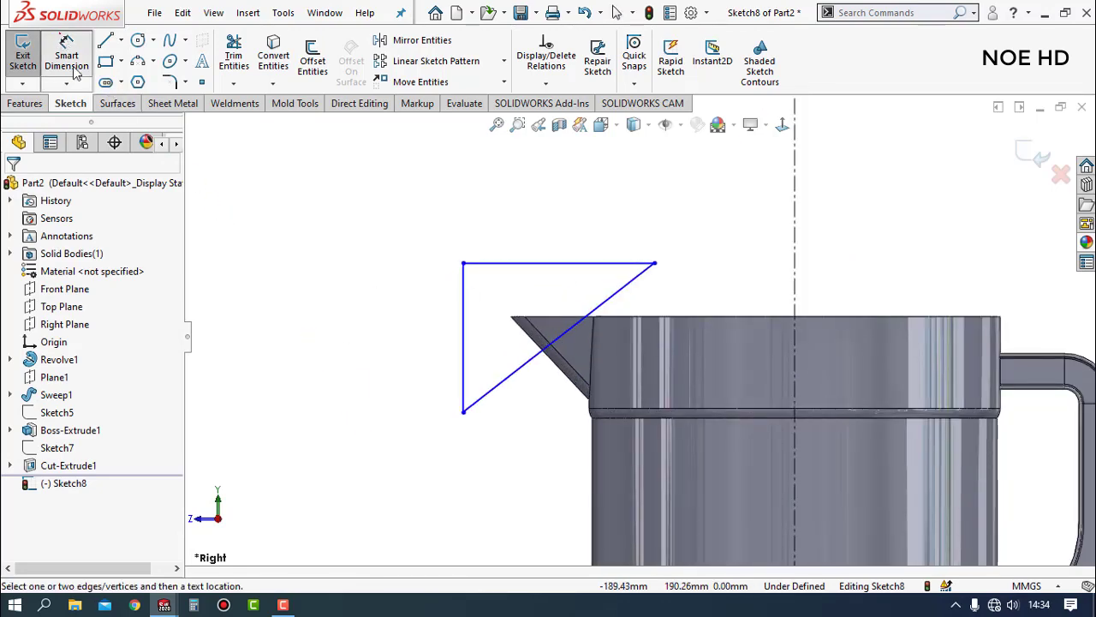
click(463, 324)
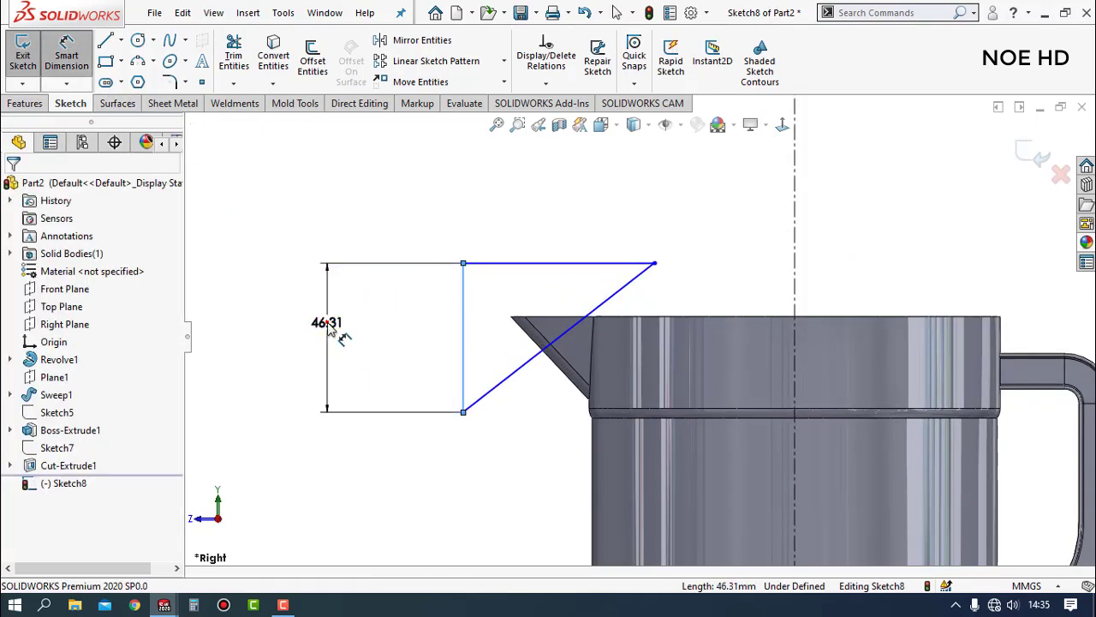
click(328, 323)
text(20)
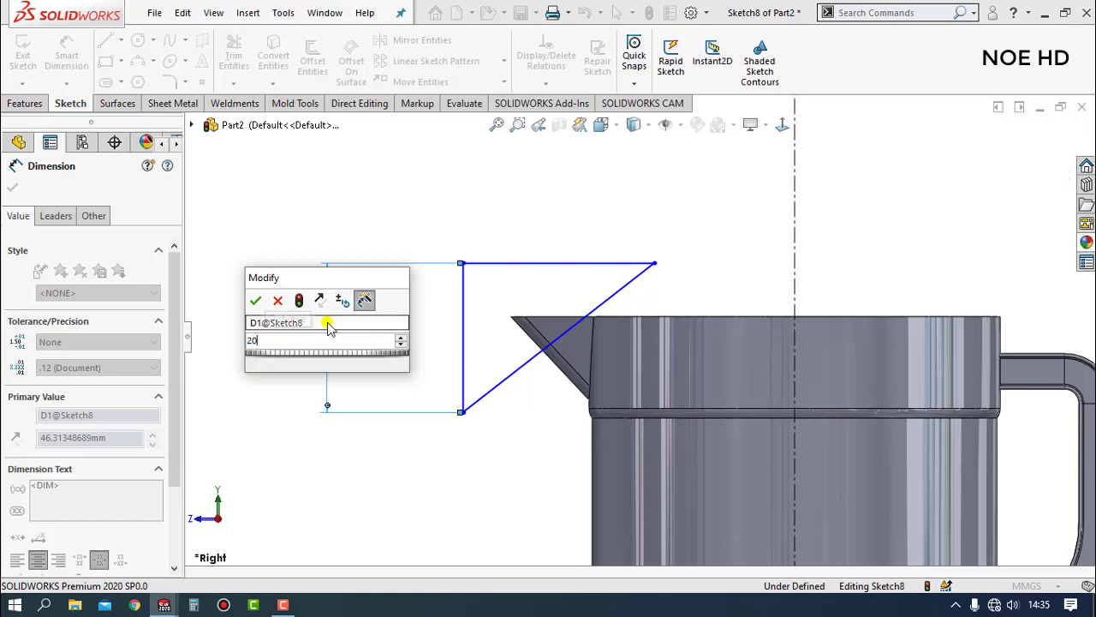
key(Return)
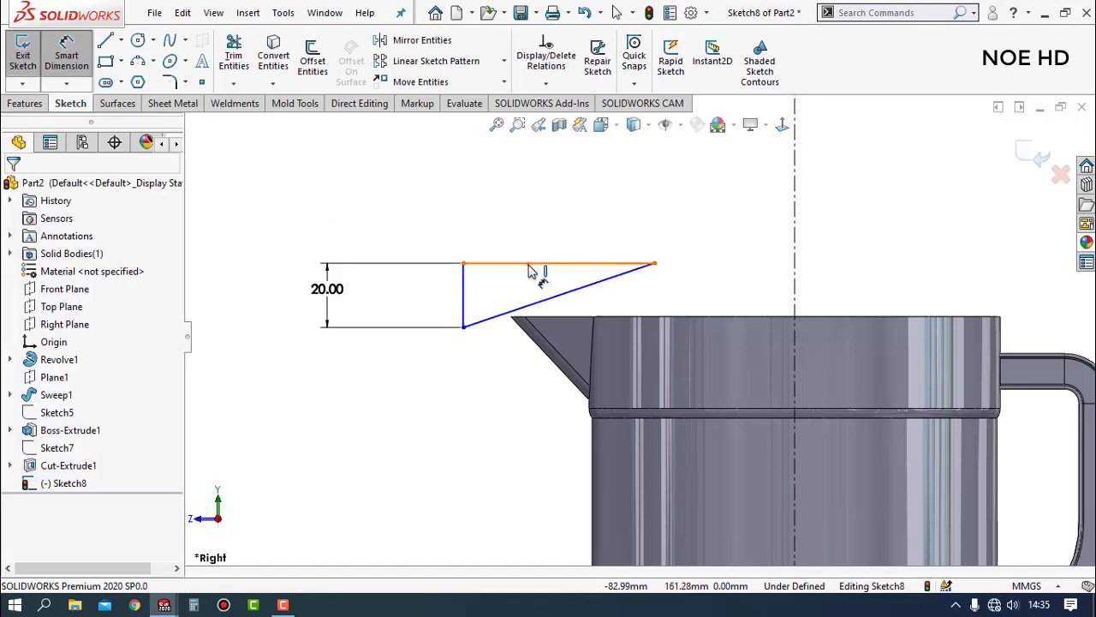
click(540, 265)
click(542, 227)
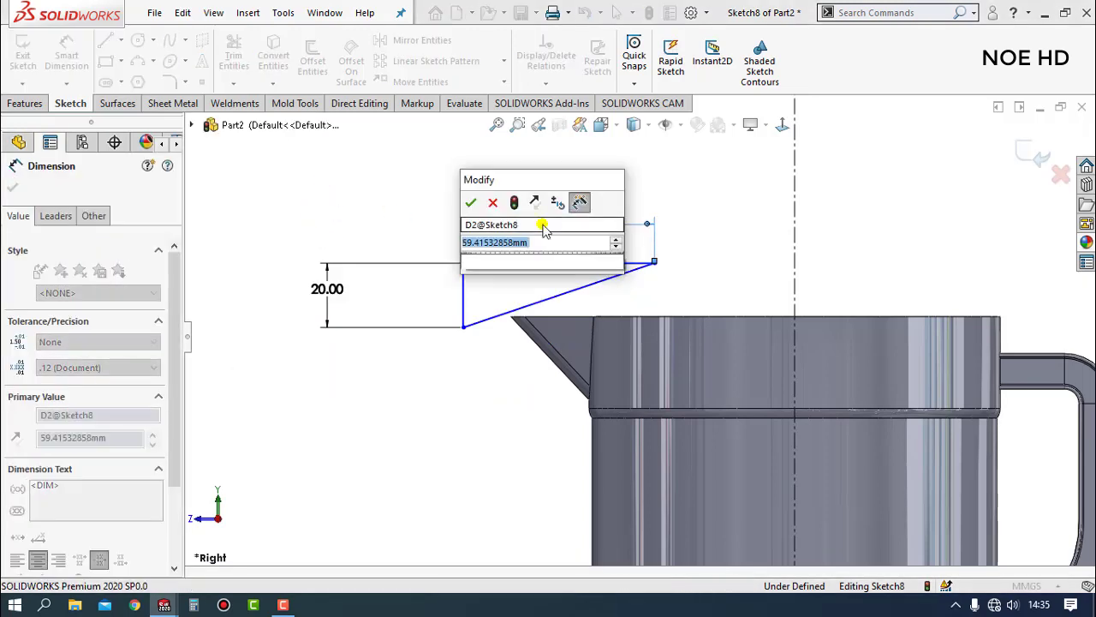
text(45)
key(Return)
click(651, 171)
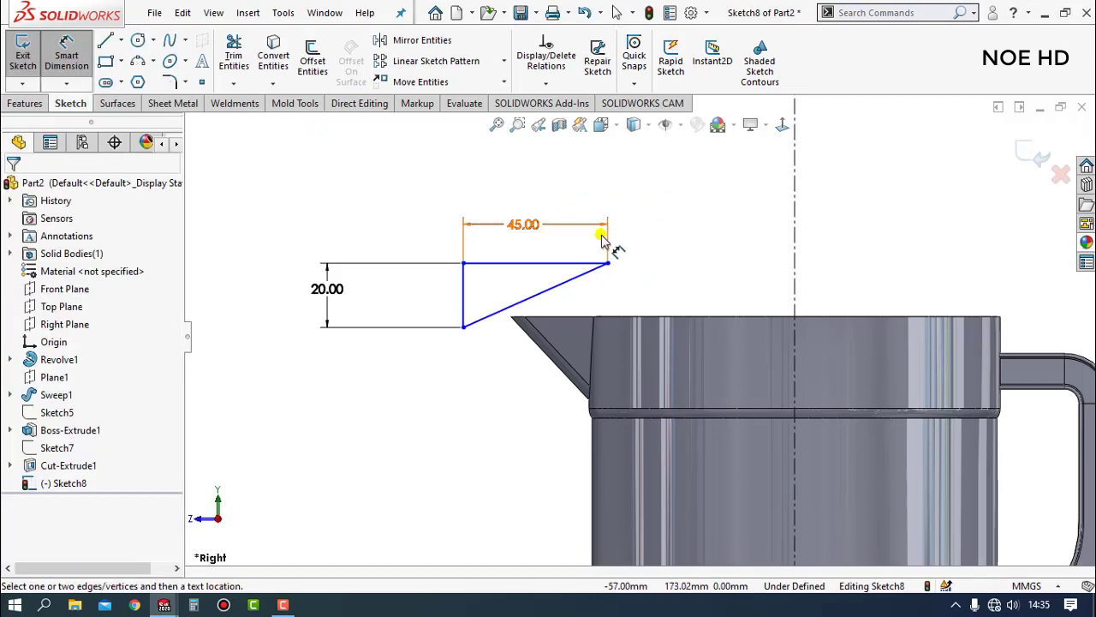
- Add a 7.50 gap above the pitcher's top and 94 to the centerline
click(524, 264)
click(557, 315)
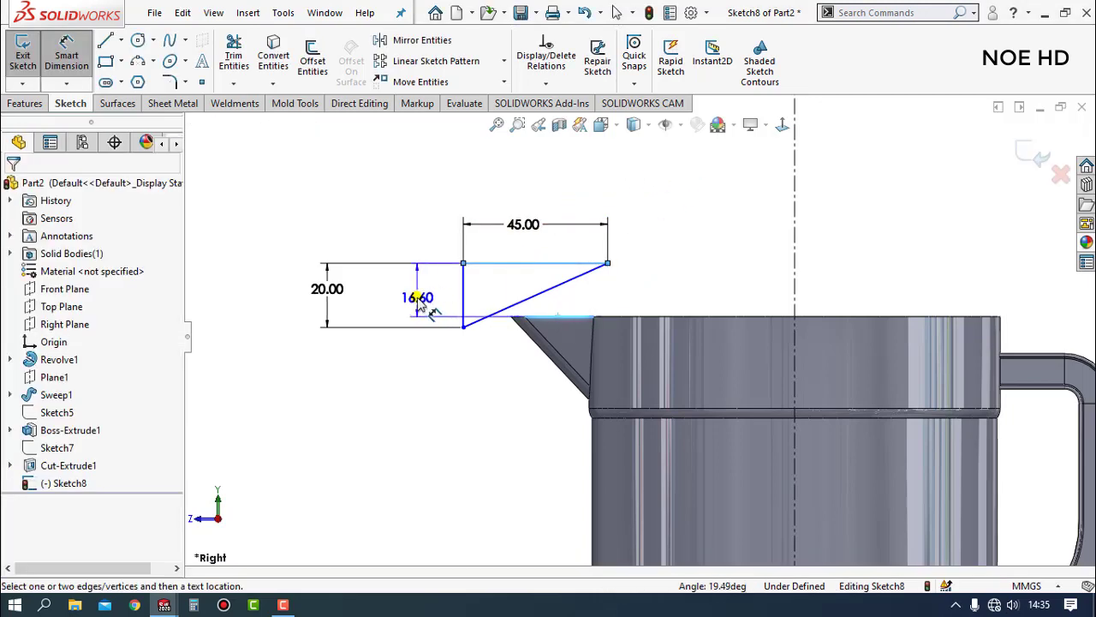
click(421, 294)
text(7.5)
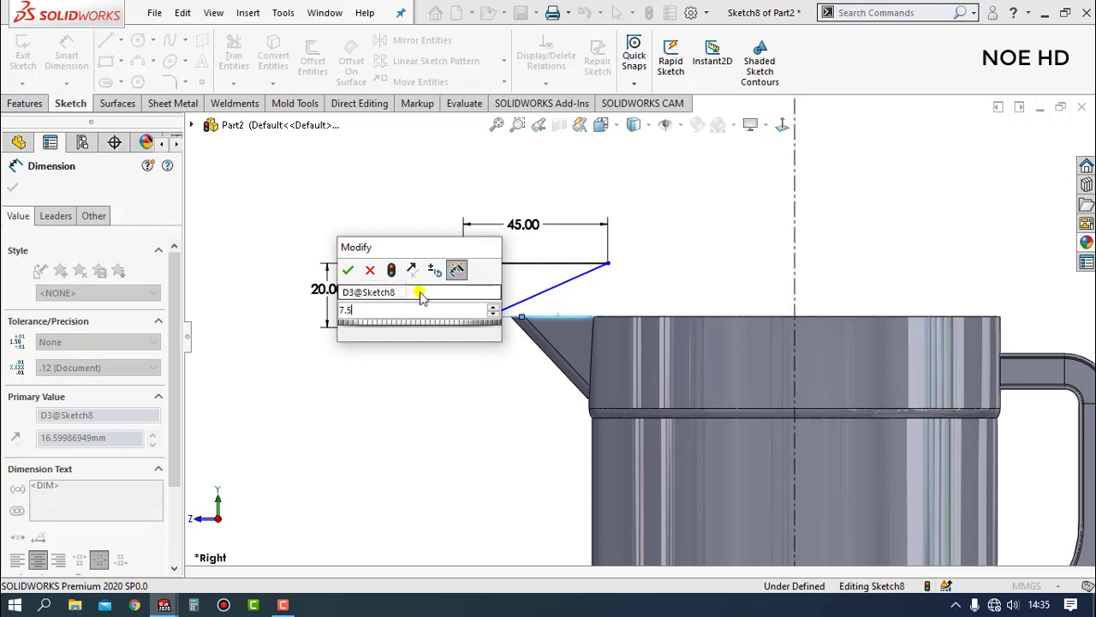
key(Return)
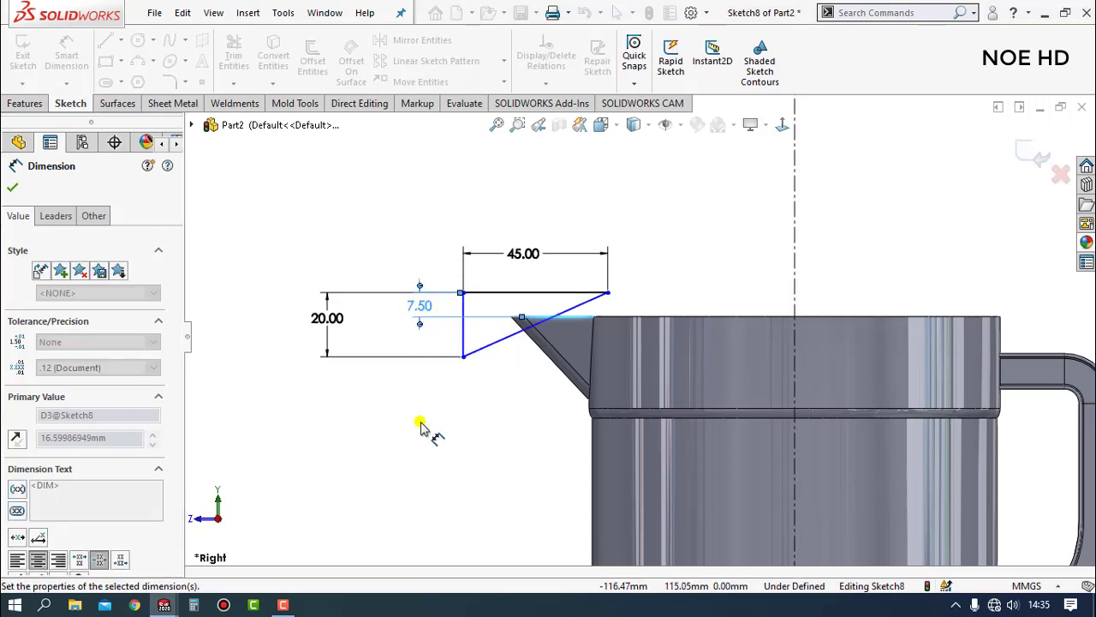
click(463, 341)
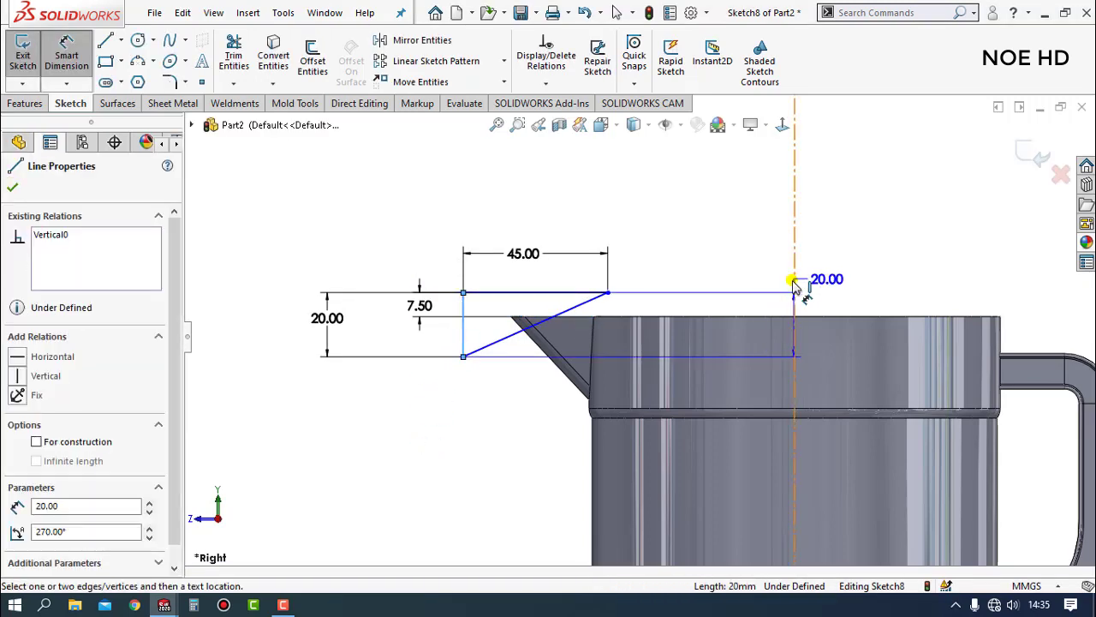
click(795, 279)
click(683, 196)
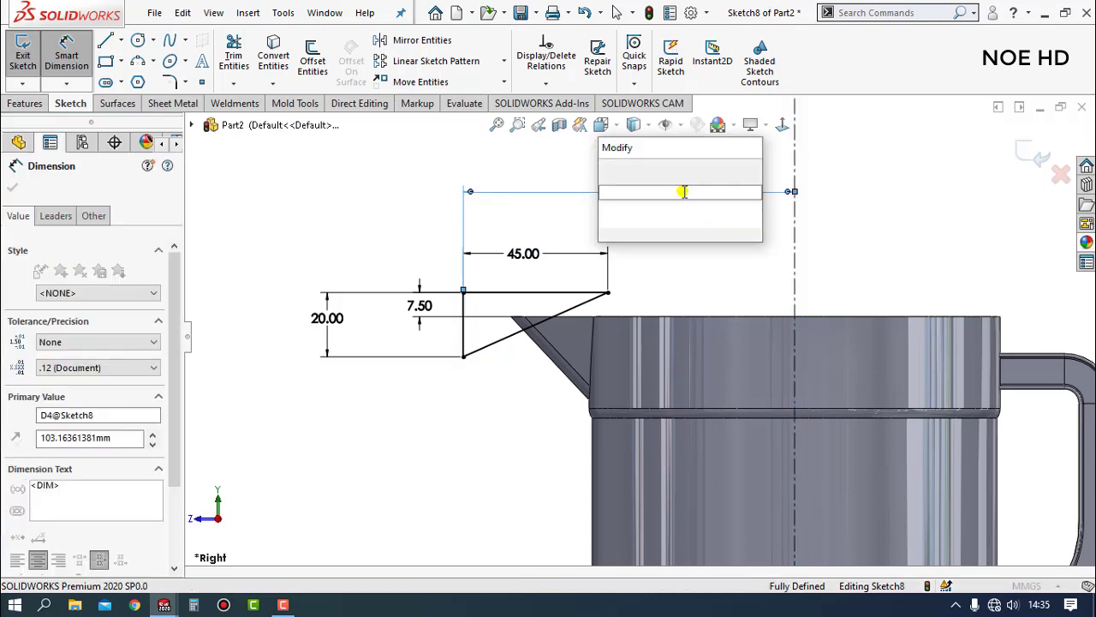
text(94)
key(Return)
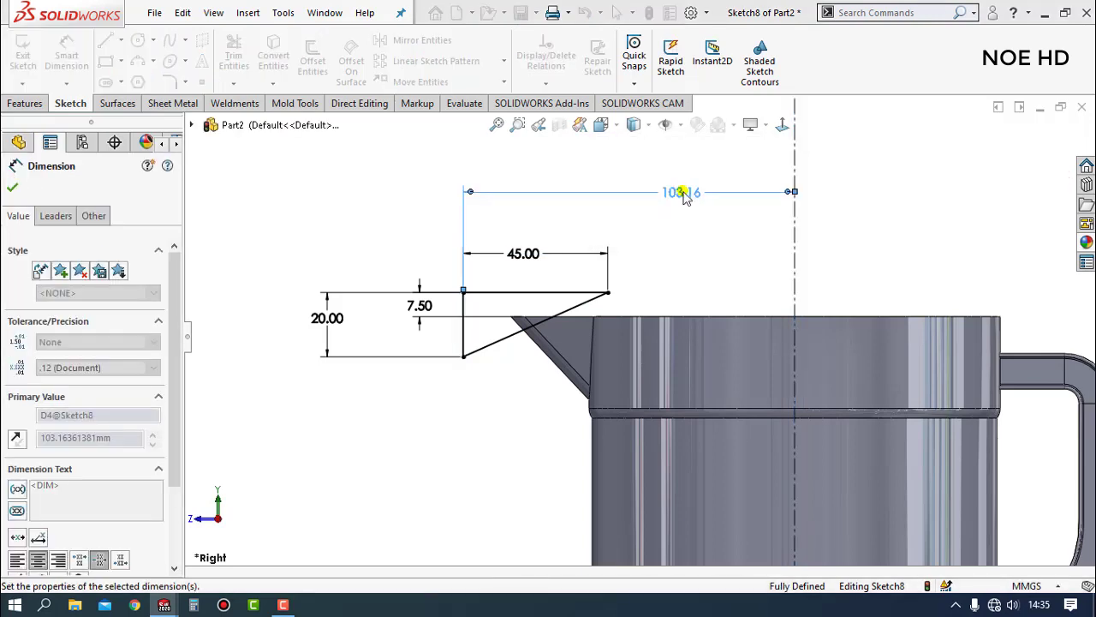
click(476, 463)
- Revolve-cut the spout triangle 30° Mid Plane around the centerline to open the spout
key(f)
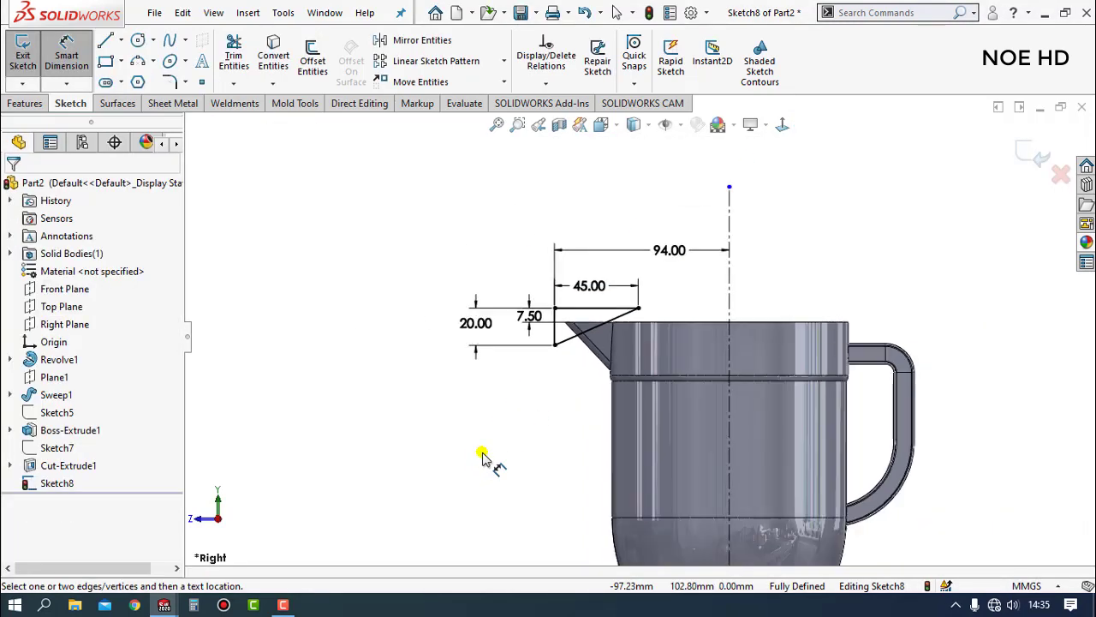
click(26, 103)
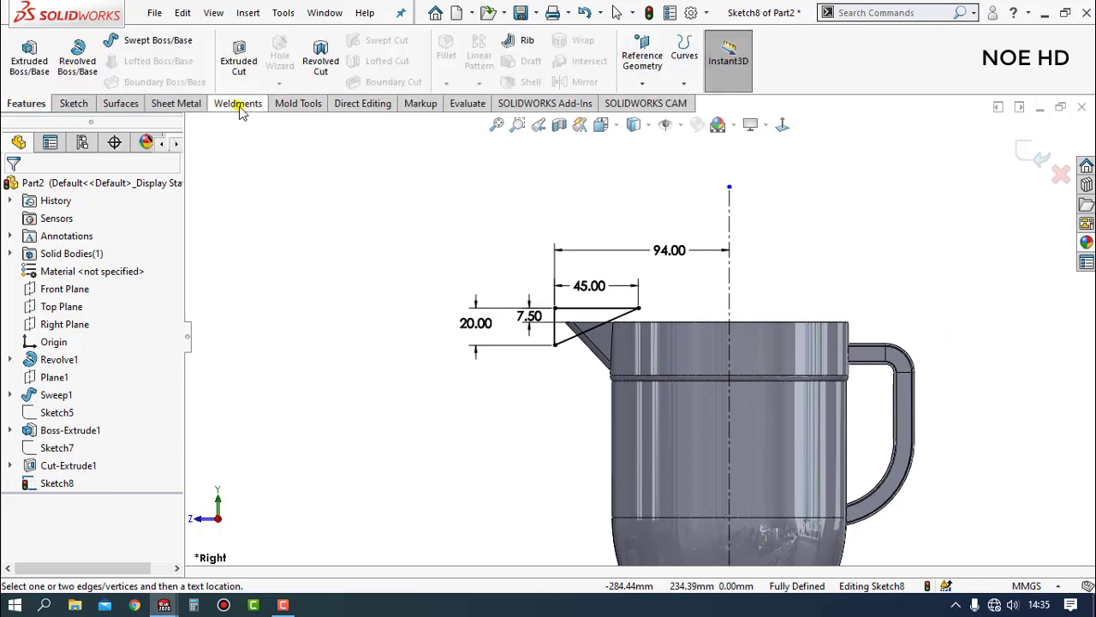
click(320, 58)
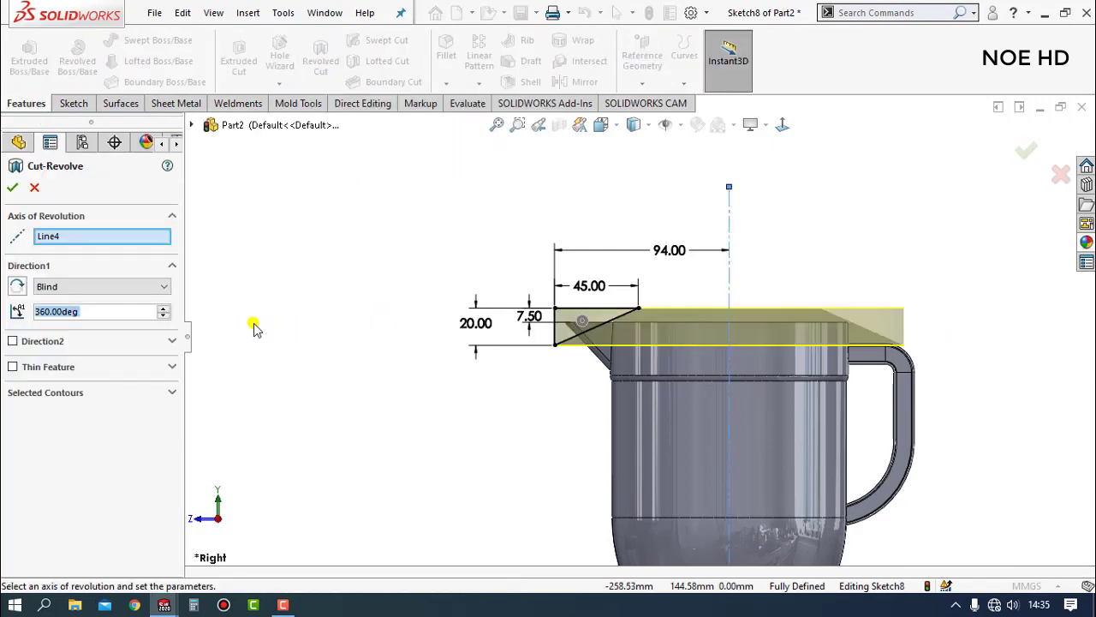
click(127, 286)
click(72, 343)
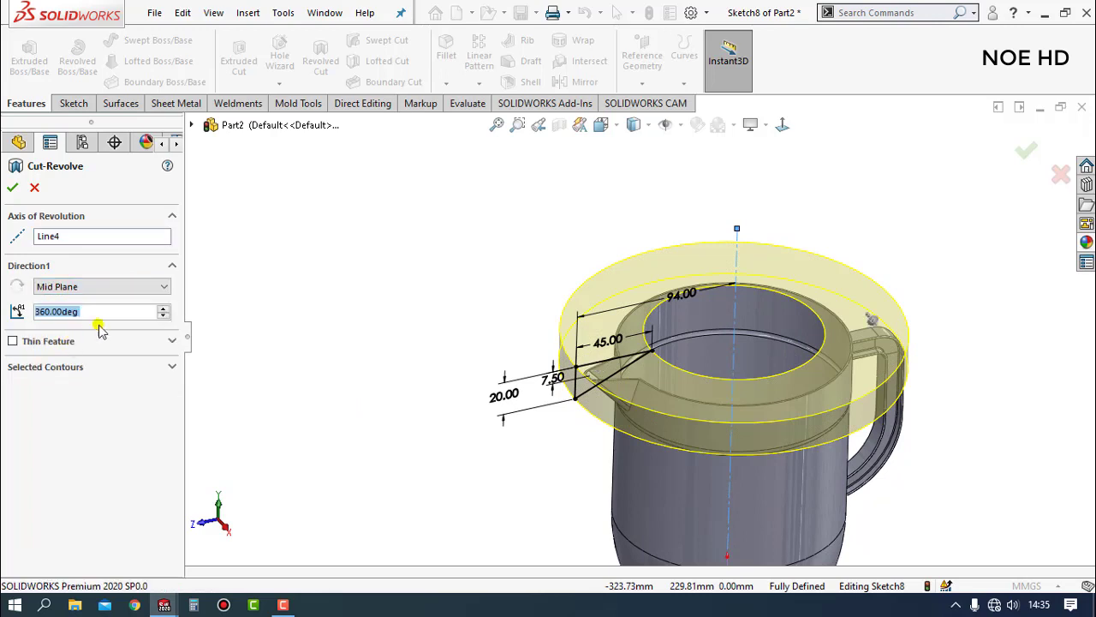
text(30)
key(Return)
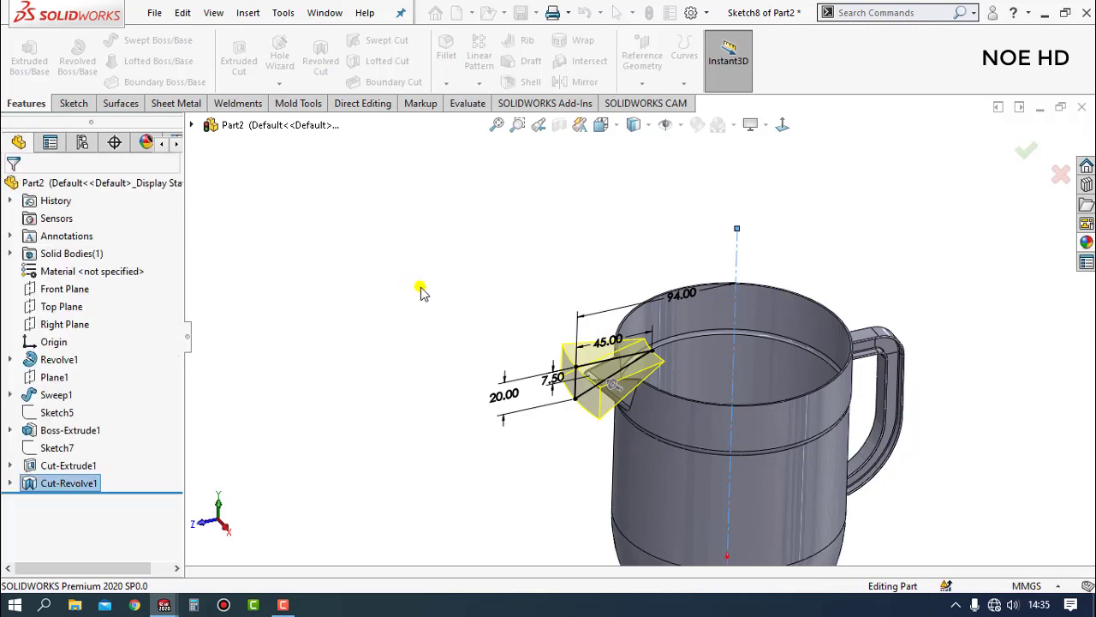
mouse_move(483, 333)
middle_down()
mouse_move(547, 362)
mouse_move(747, 498)
mouse_move(794, 416)
mouse_move(781, 362)
middle_up()
- Start an 8 mm fillet on the first rim corner edge beside the spout
scroll(793, 416, up, 3)
scroll(574, 317, down, 3)
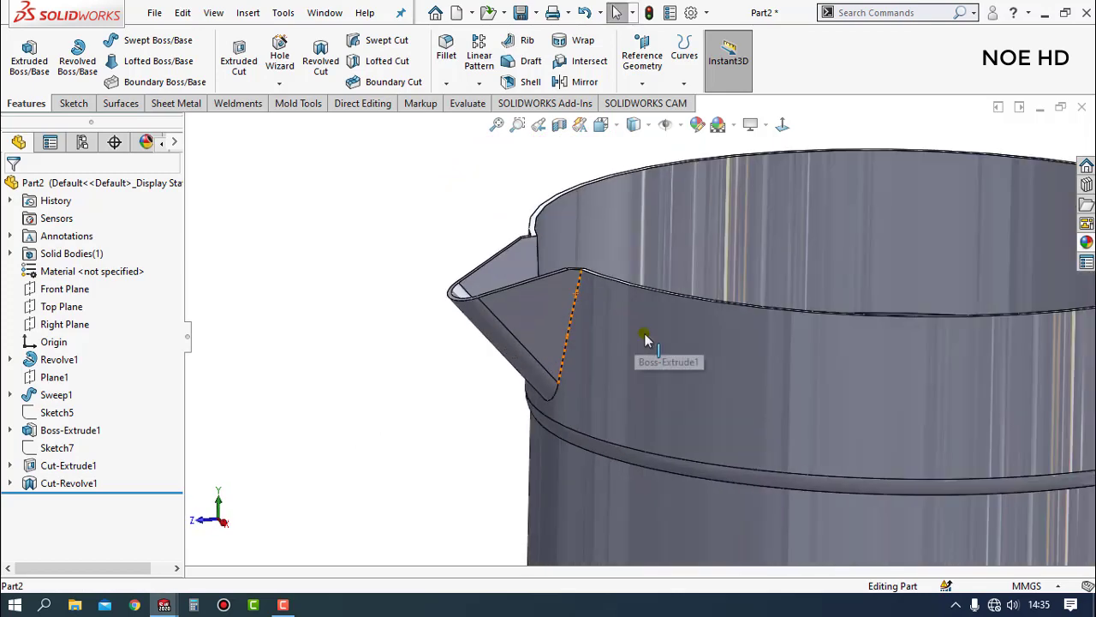
scroll(646, 340, down, 2)
scroll(631, 411, down, 3)
scroll(580, 268, down, 2)
middle_drag(576, 287, 558, 303)
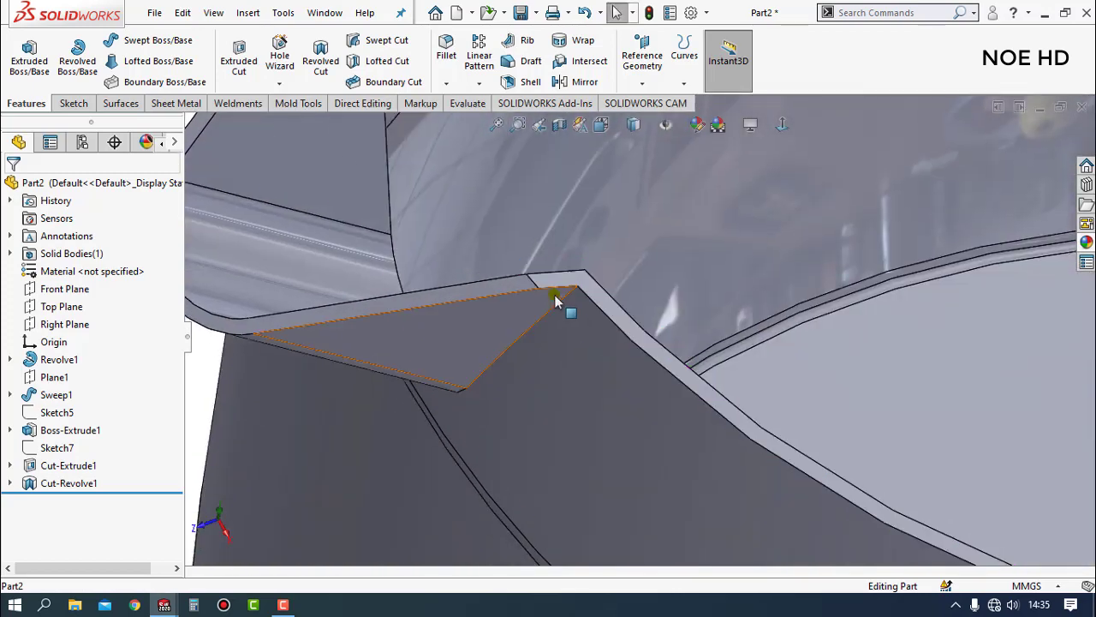
click(534, 284)
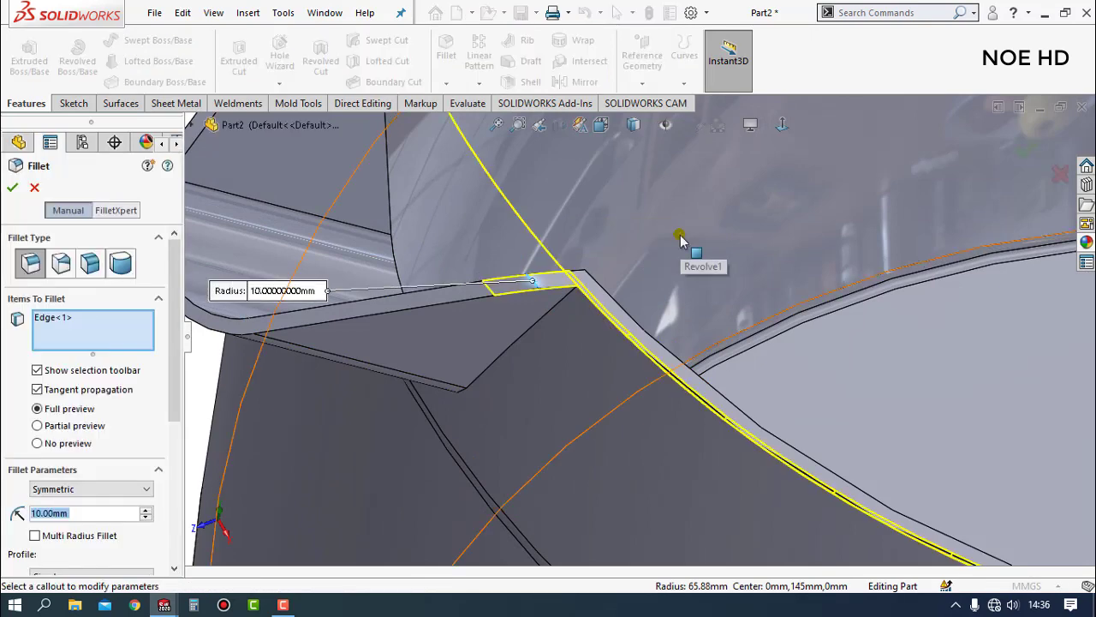
text(6)
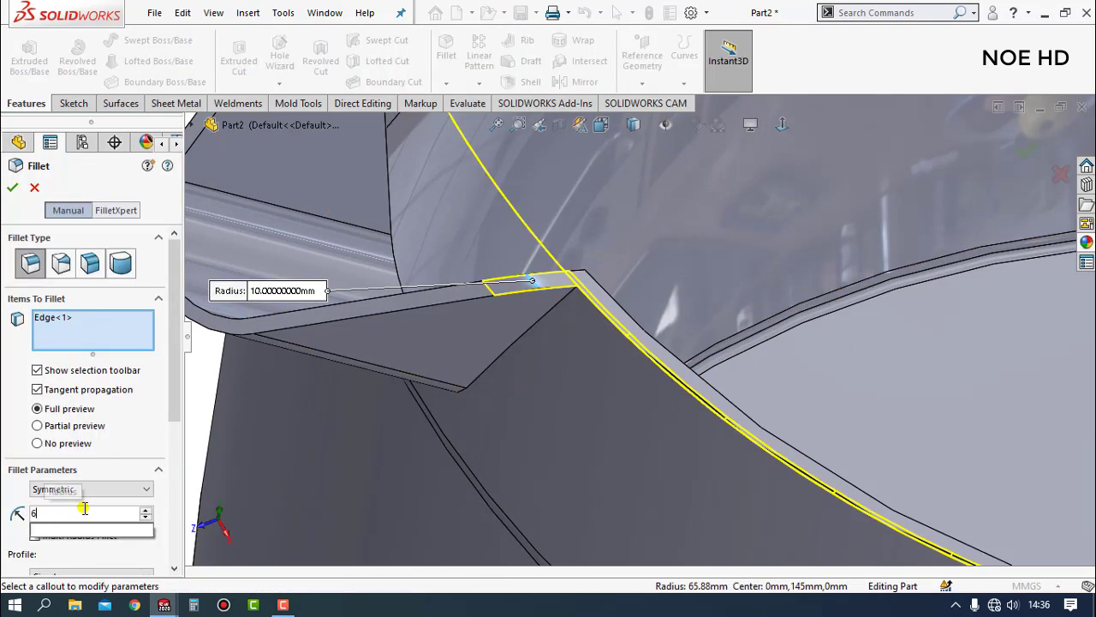
key(Return)
- Add the opposite spout rim corner edge and accept the 8 mm Fillet1
mouse_move(480, 481)
middle_down()
mouse_move(548, 451)
mouse_move(538, 399)
mouse_move(548, 328)
middle_up()
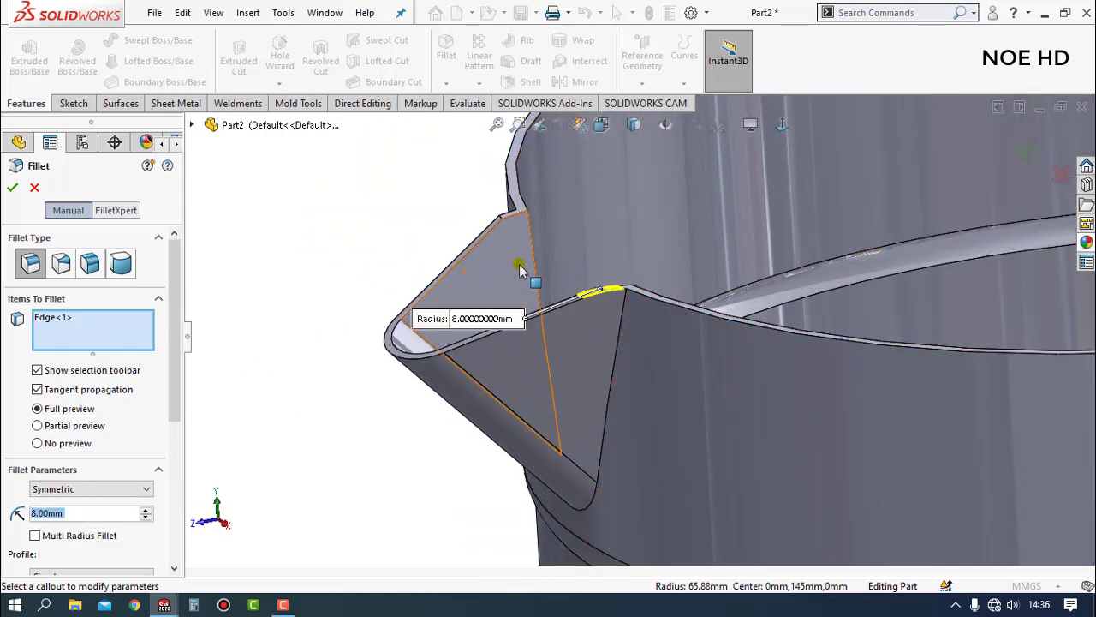
scroll(523, 274, down, 3)
scroll(514, 253, down, 3)
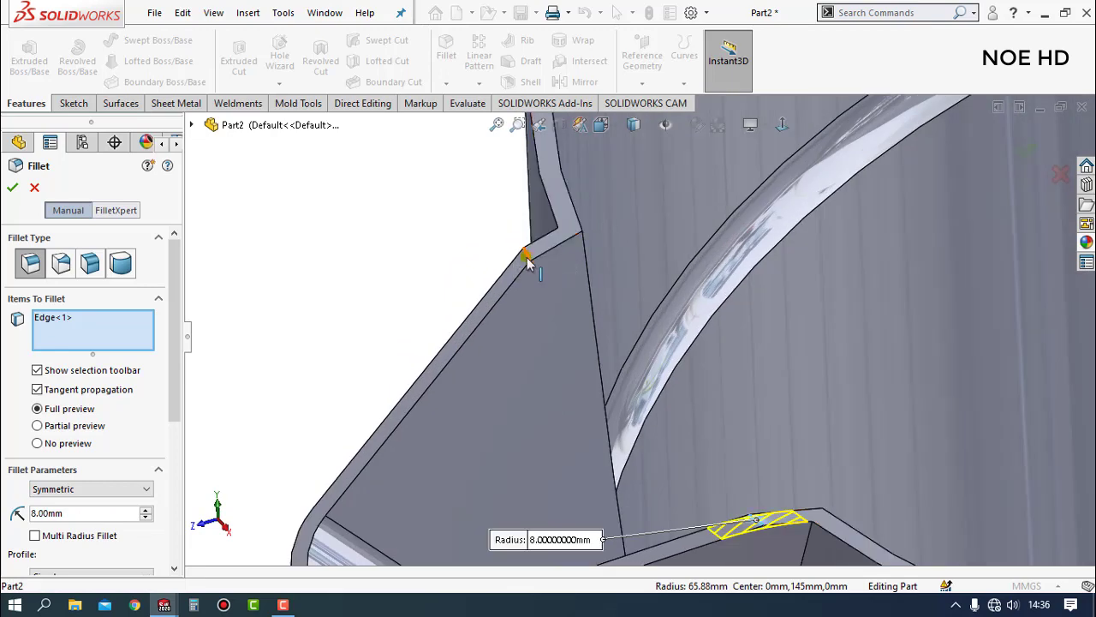
click(527, 260)
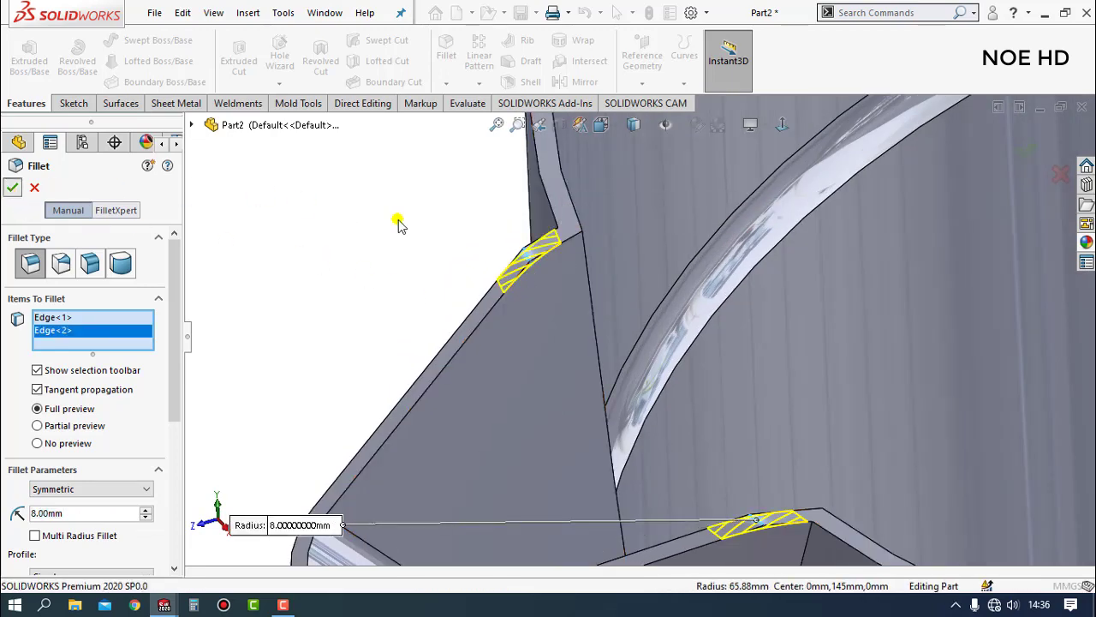
key(Return)
scroll(648, 370, up, 5)
scroll(648, 370, up, 2)
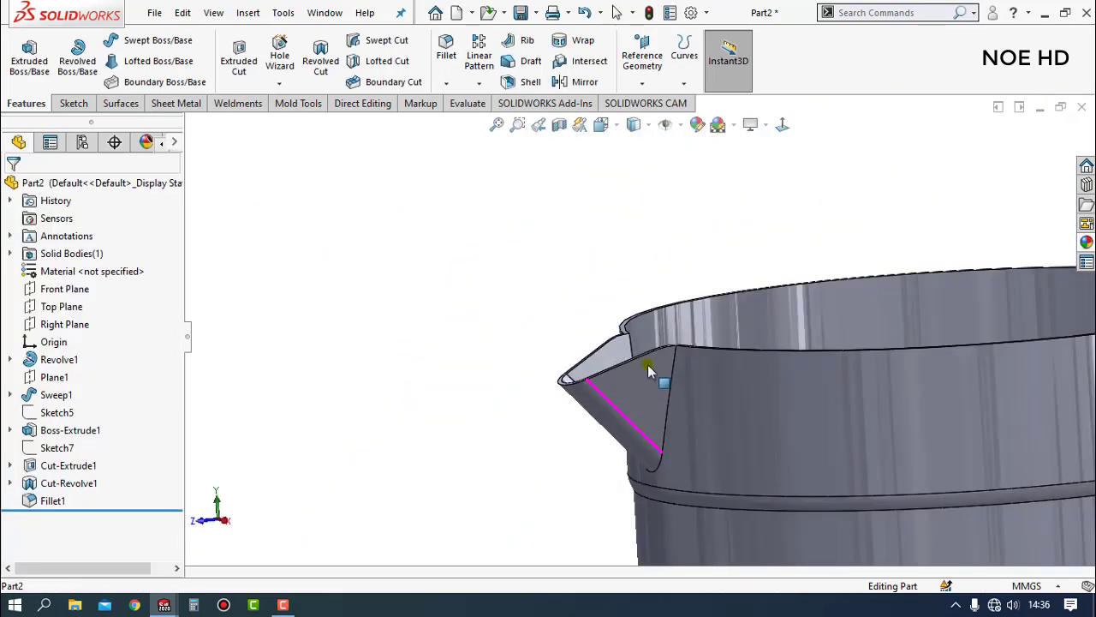
middle_drag(648, 370, 666, 391)
- Fillet both vertical spout-to-wall edges at 2 mm as Fillet2, then inspect the spout
click(666, 389)
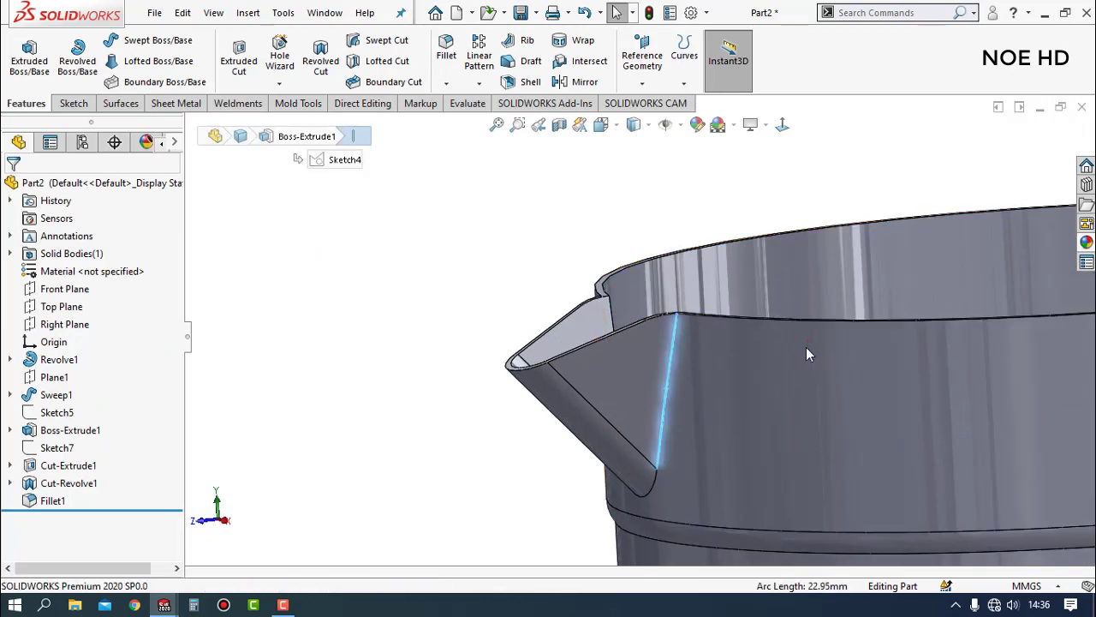
key(Return)
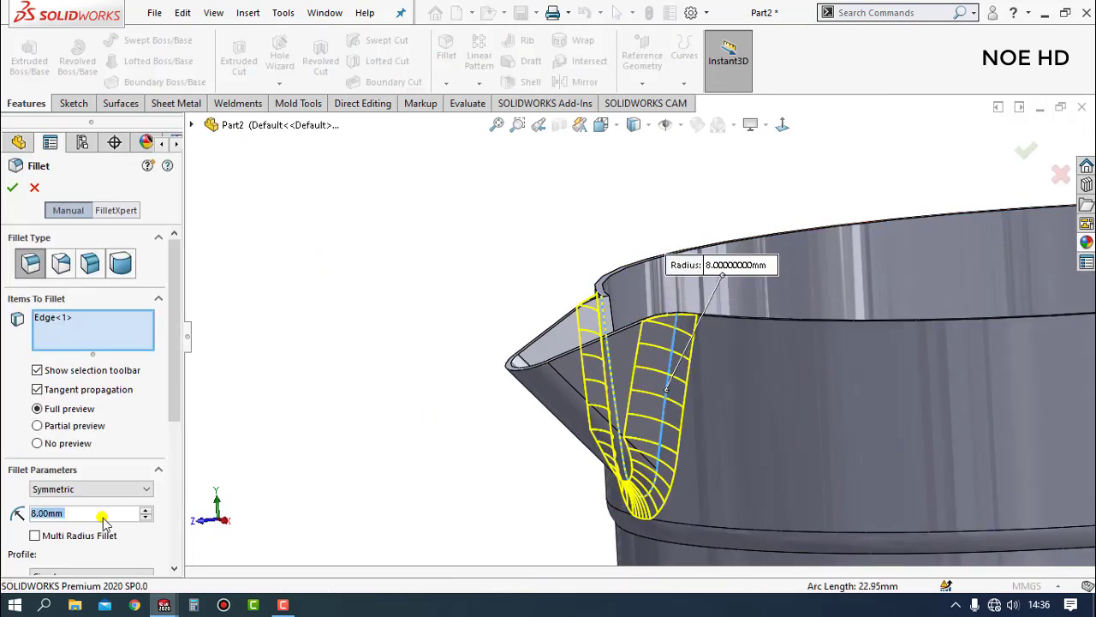
text(2)
key(Return)
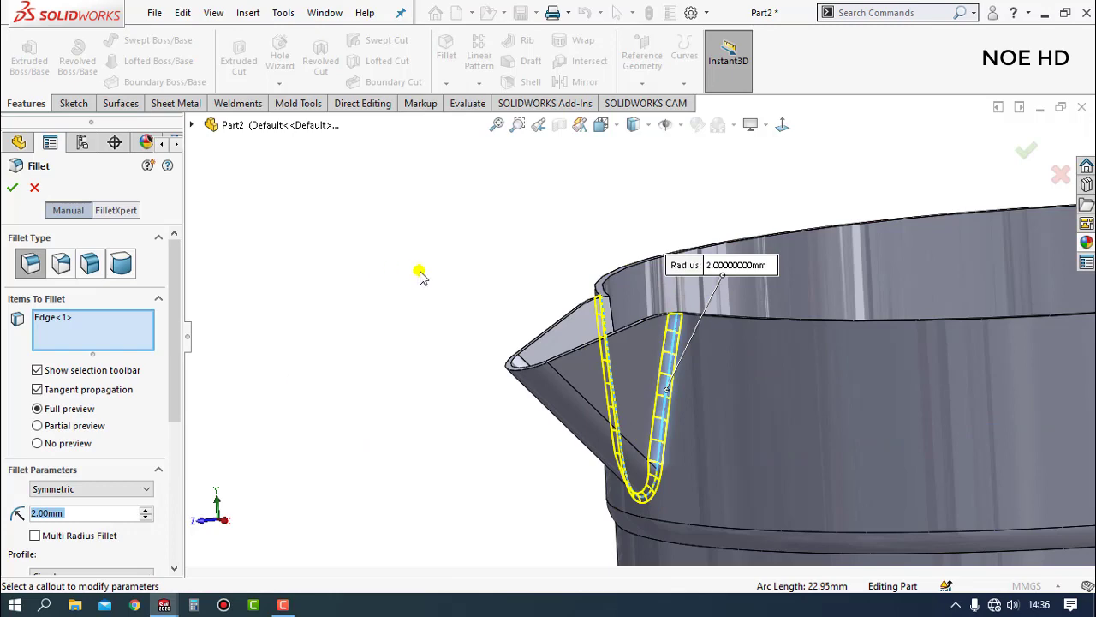
middle_drag(419, 274, 412, 301)
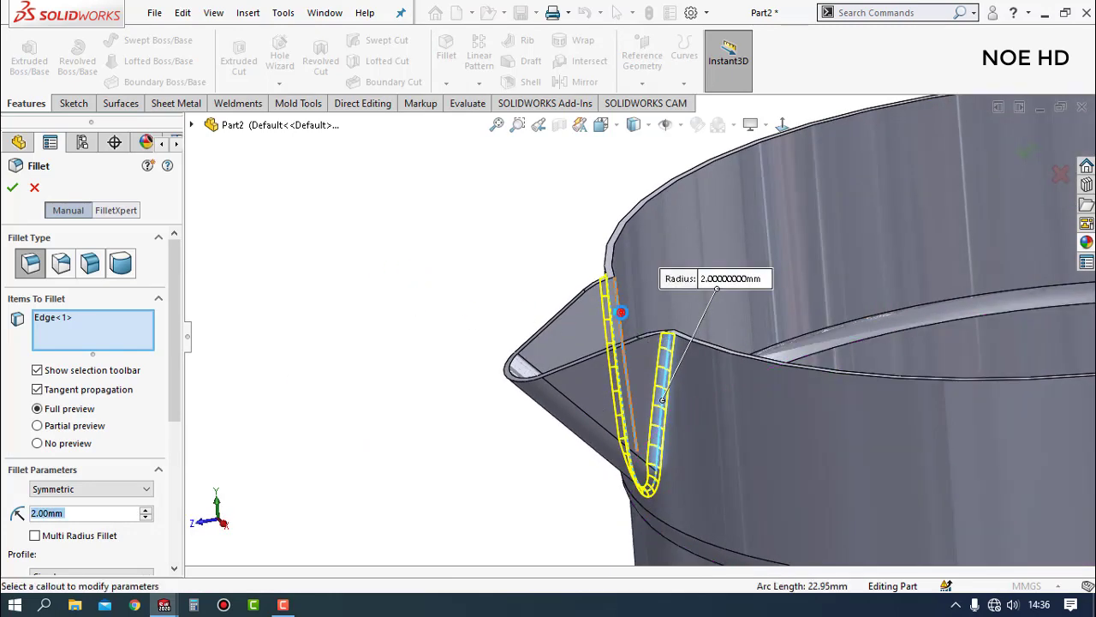
click(620, 311)
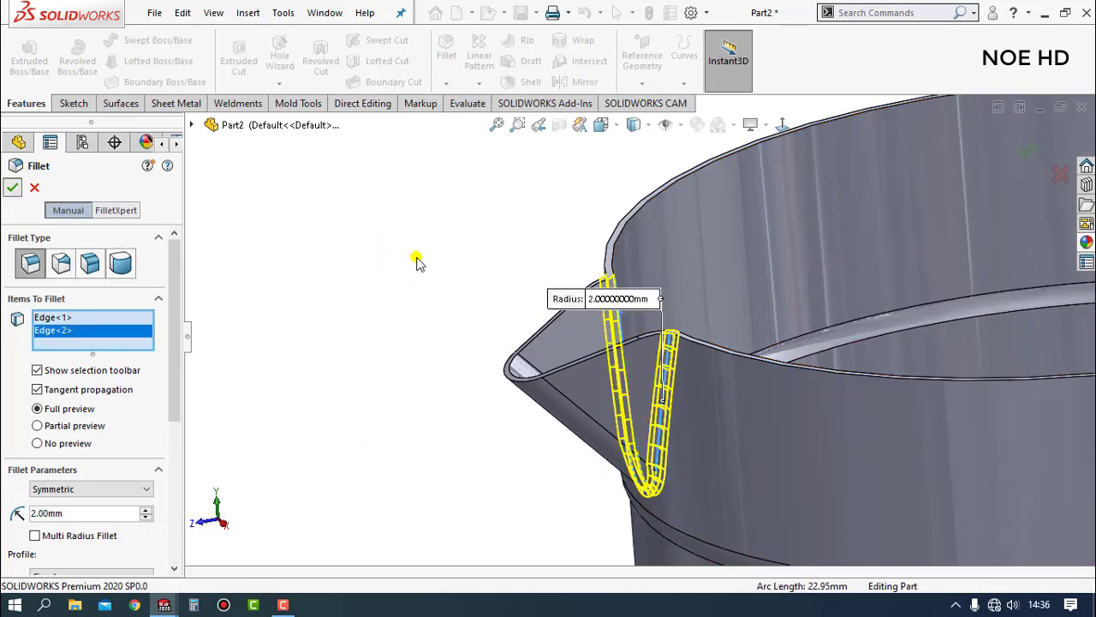
key(Return)
mouse_move(710, 314)
middle_down()
mouse_move(635, 421)
mouse_move(619, 470)
mouse_move(580, 477)
middle_up()
scroll(622, 311, up, 5)
mouse_move(622, 311)
middle_down()
mouse_move(698, 340)
mouse_move(736, 282)
mouse_move(819, 391)
mouse_move(893, 325)
mouse_move(818, 412)
mouse_move(834, 255)
mouse_move(910, 252)
mouse_move(876, 203)
mouse_move(865, 257)
mouse_move(896, 260)
mouse_move(925, 177)
mouse_move(751, 242)
mouse_move(570, 352)
mouse_move(570, 465)
mouse_move(702, 342)
mouse_move(851, 345)
mouse_move(567, 259)
middle_up()
scroll(817, 412, down, 10)
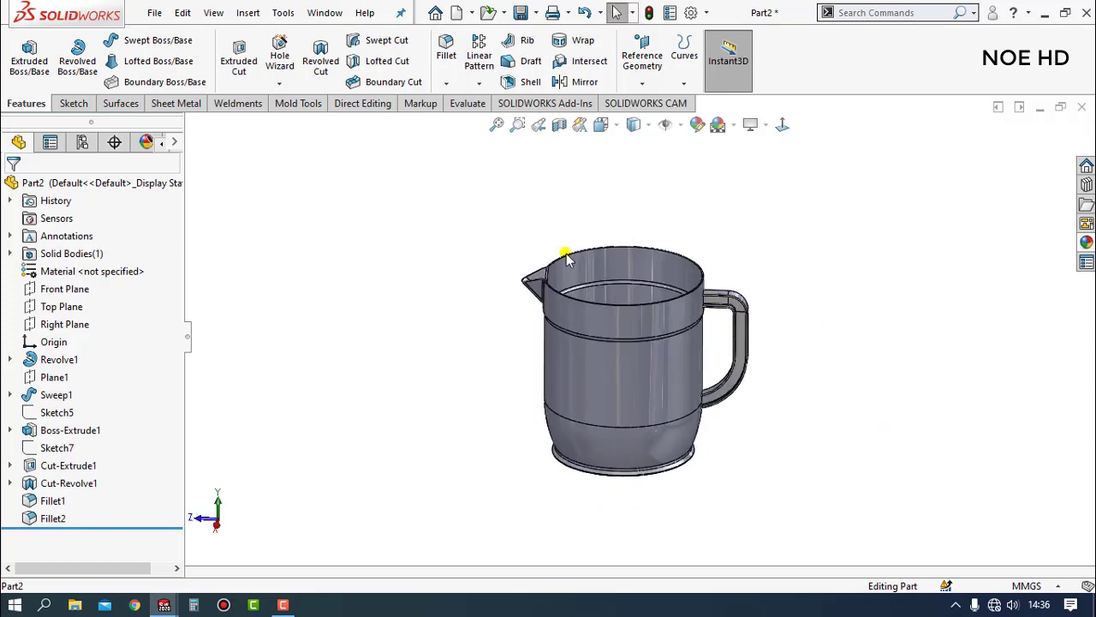
- Apply an orange-brown copper colour appearance to the entire pitcher part
scroll(771, 317, up, 5)
scroll(839, 386, down, 3)
scroll(220, 371, down, 2)
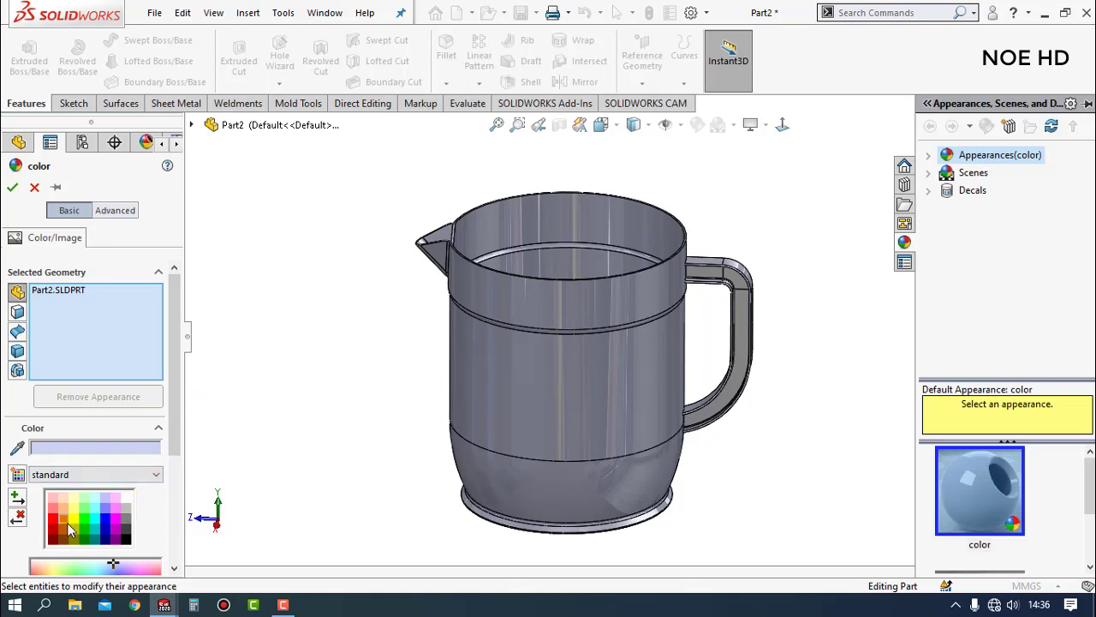
click(65, 524)
mouse_move(351, 443)
middle_down()
mouse_move(371, 362)
mouse_move(607, 396)
mouse_move(677, 450)
mouse_move(496, 420)
mouse_move(371, 497)
middle_up()
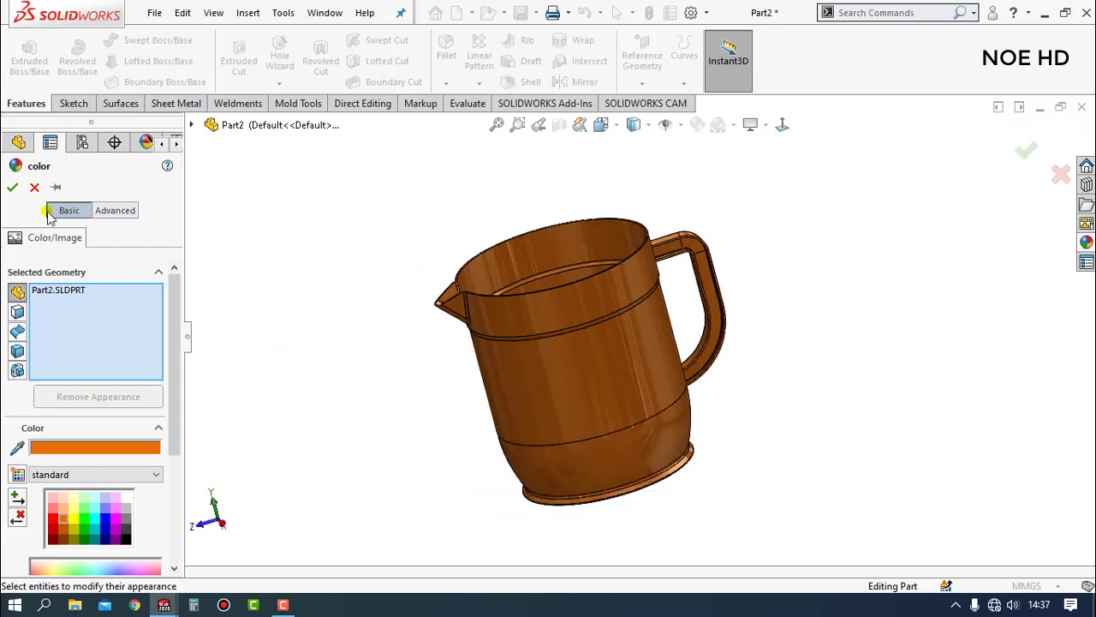
click(13, 188)
mouse_move(823, 388)
middle_down()
mouse_move(874, 495)
mouse_move(851, 314)
mouse_move(780, 299)
mouse_move(842, 295)
mouse_move(853, 360)
middle_up()
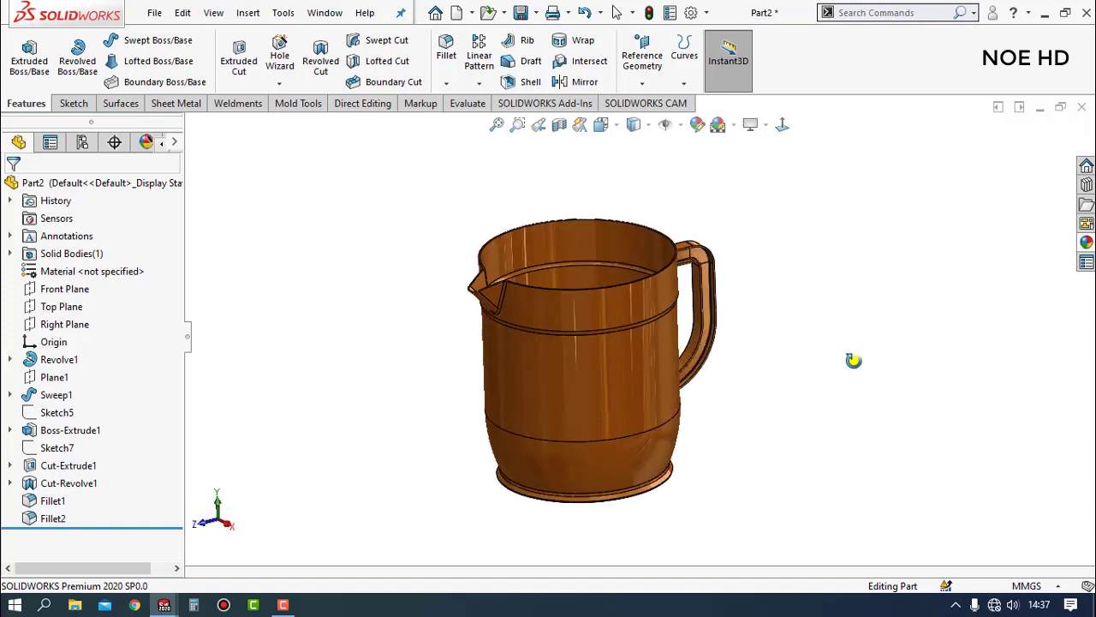
- Display the pitcher Shaded without edges and enable Shadows in Shaded Mode
click(641, 159)
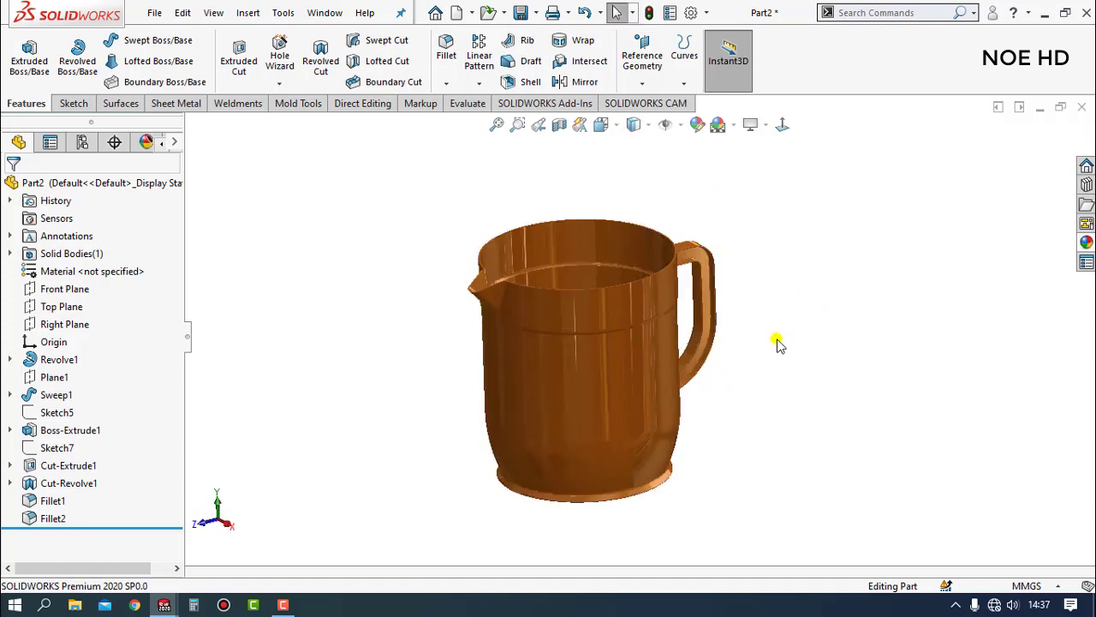
mouse_move(777, 343)
middle_down()
mouse_move(852, 282)
mouse_move(813, 274)
mouse_move(782, 320)
middle_up()
scroll(797, 383, down, 3)
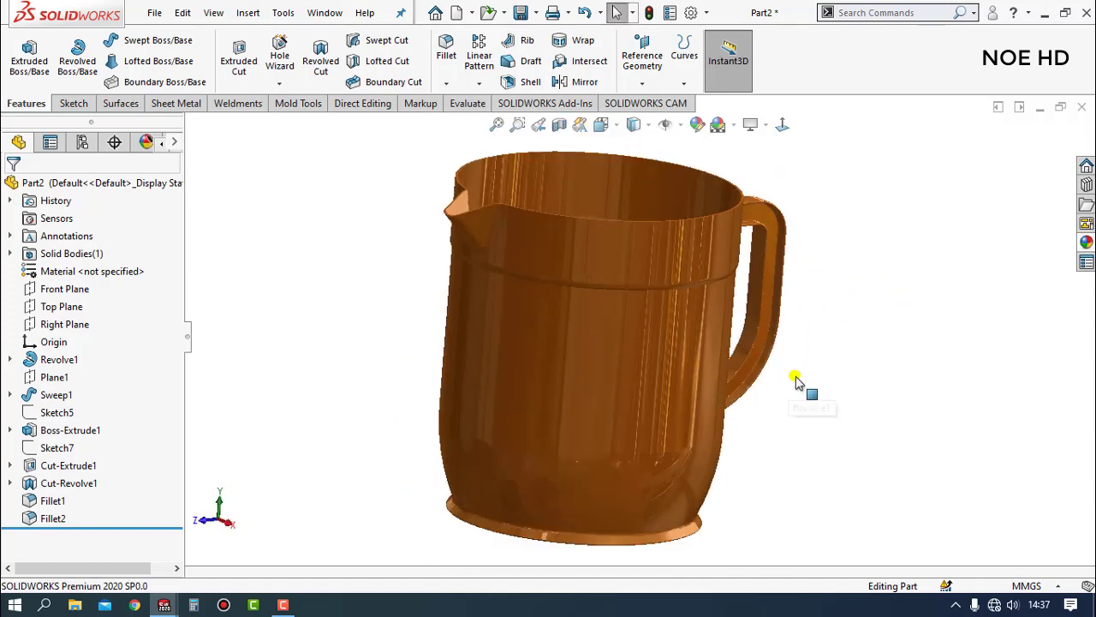
mouse_move(797, 383)
middle_down()
mouse_move(777, 340)
mouse_move(719, 448)
mouse_move(771, 402)
mouse_move(948, 399)
mouse_move(991, 472)
mouse_move(861, 491)
mouse_move(839, 335)
mouse_move(827, 489)
mouse_move(807, 409)
mouse_move(820, 384)
mouse_move(856, 362)
mouse_move(861, 397)
mouse_move(859, 380)
mouse_move(839, 387)
middle_up()
click(754, 126)
click(771, 164)
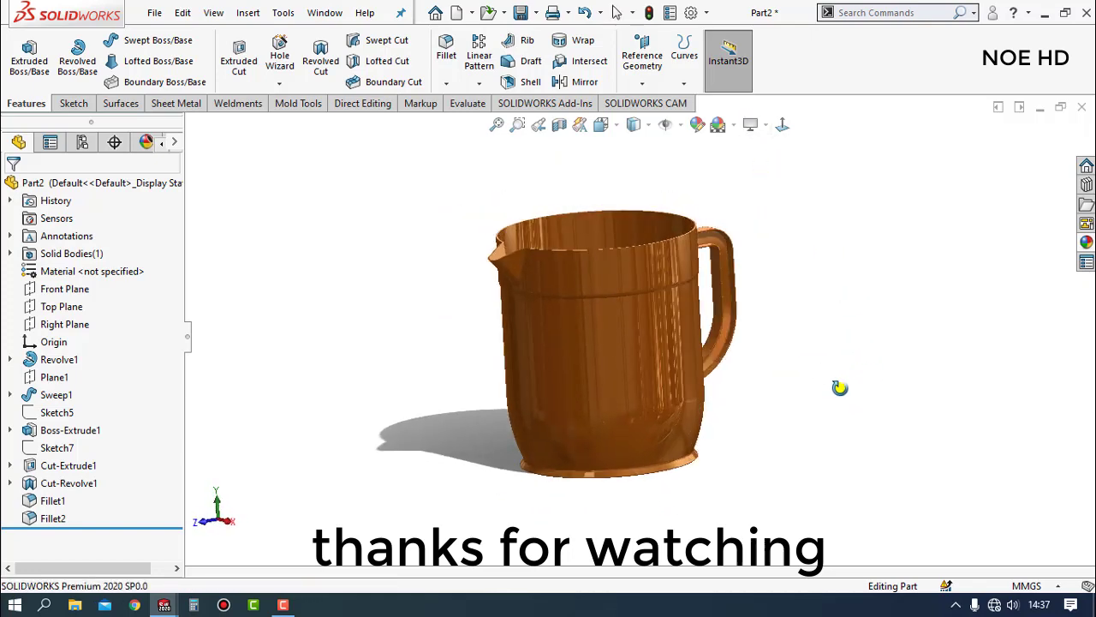
scroll(808, 346, down, 2)
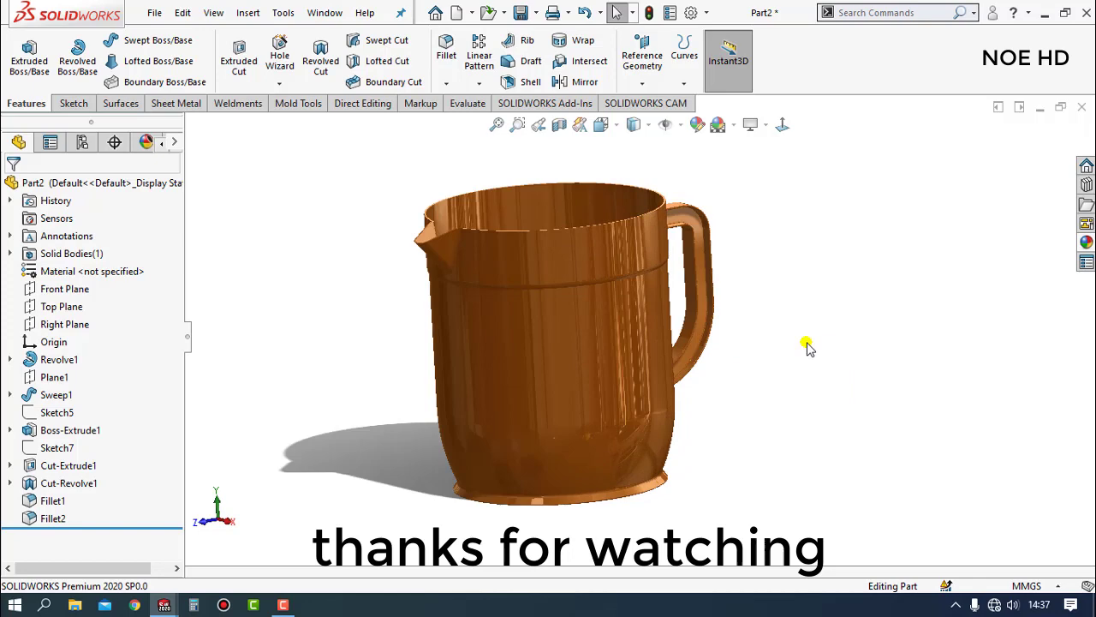